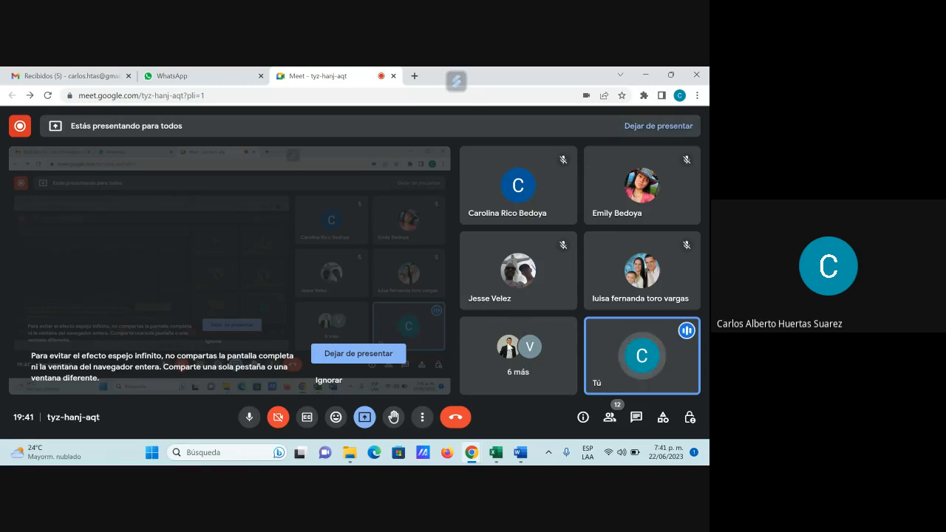
Step: Switch to File Explorer and open the learning guide GFPI-F-135_GA RA02.pdf from the Guía Nro.2 folder
{"action": "mouse_move", "coordinate": [523, 299]}
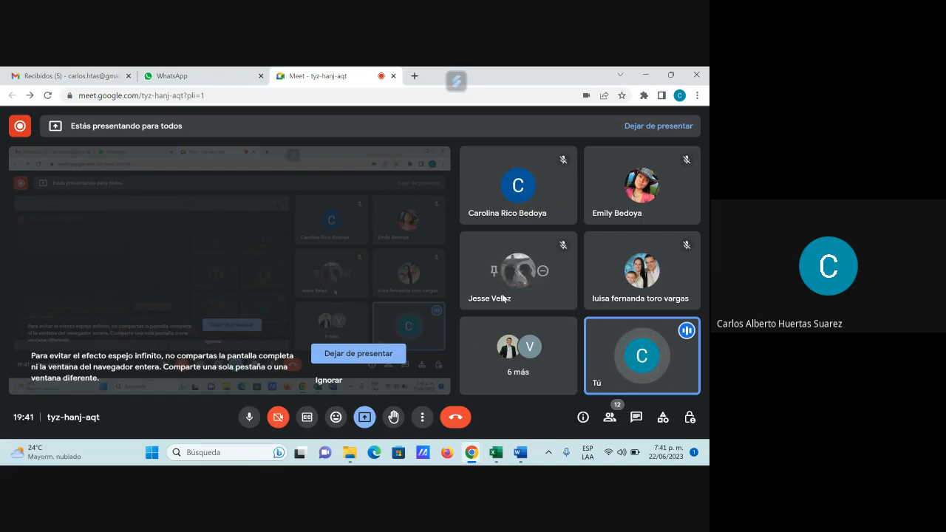
{"action": "left_click", "coordinate": [500, 456]}
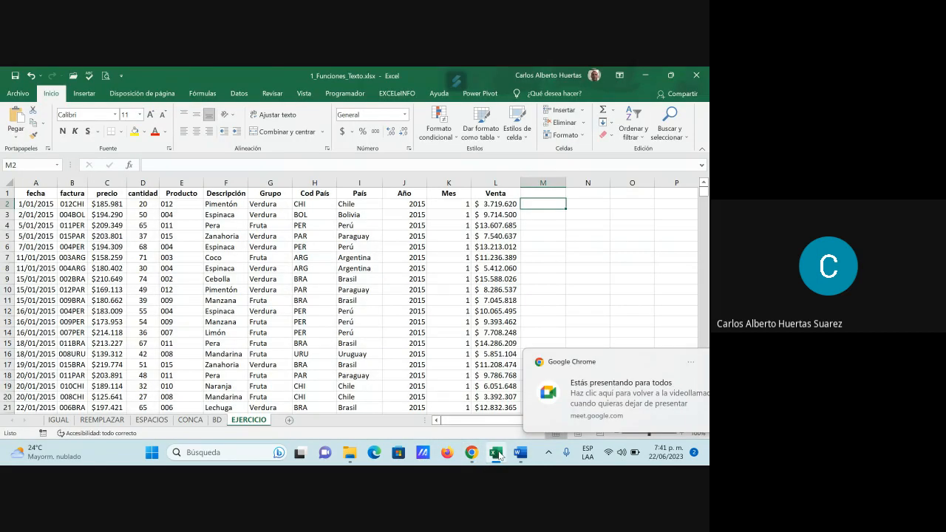
{"action": "left_click", "coordinate": [644, 75]}
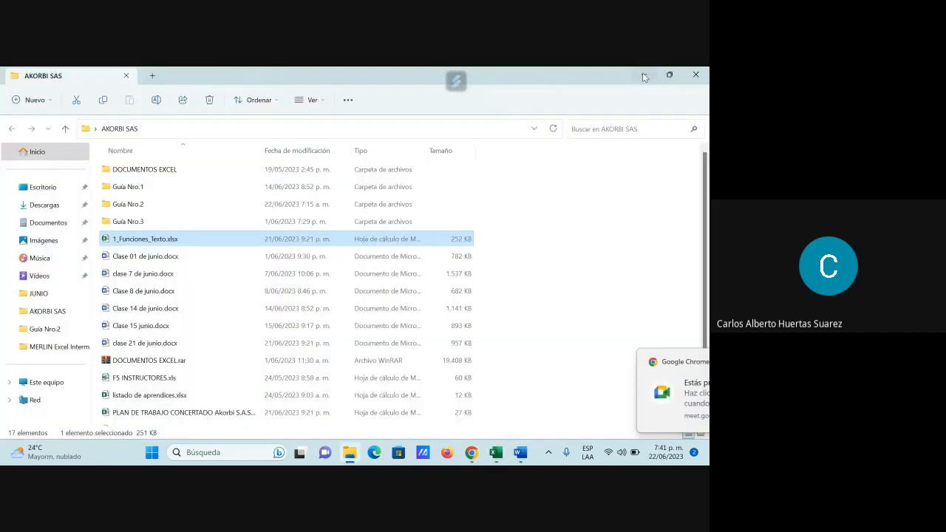
{"action": "double_click", "coordinate": [137, 205]}
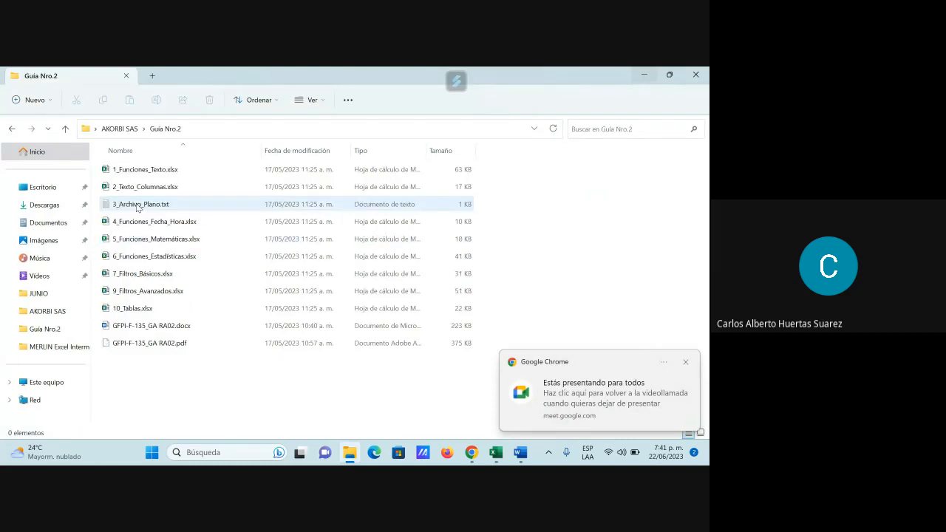
{"action": "left_click", "coordinate": [150, 339]}
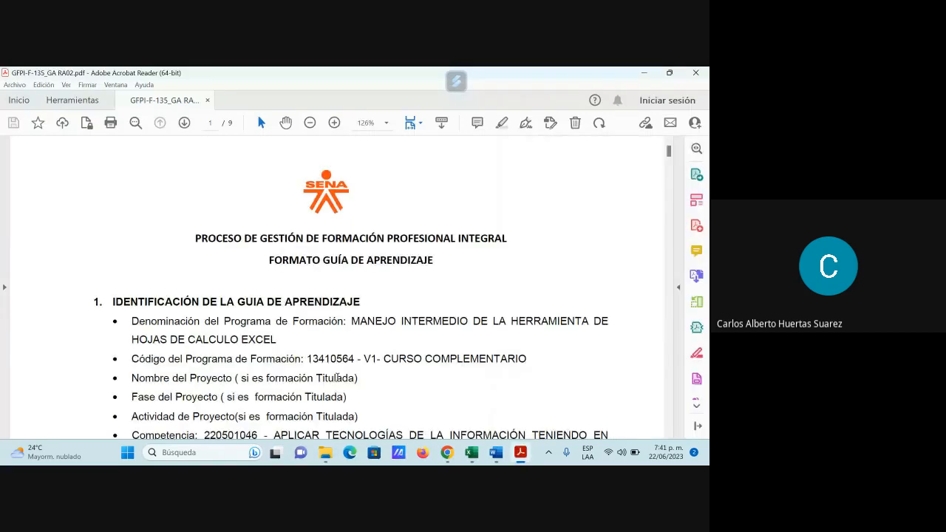
Step: Examine the guide's sections on Funciones de Texto and Texto en Columnas, and minimize the document
{"action": "scroll", "coordinate": [361, 368], "scroll_direction": "down", "scroll_amount": 10}
{"action": "scroll", "coordinate": [361, 368], "scroll_direction": "down", "scroll_amount": 5}
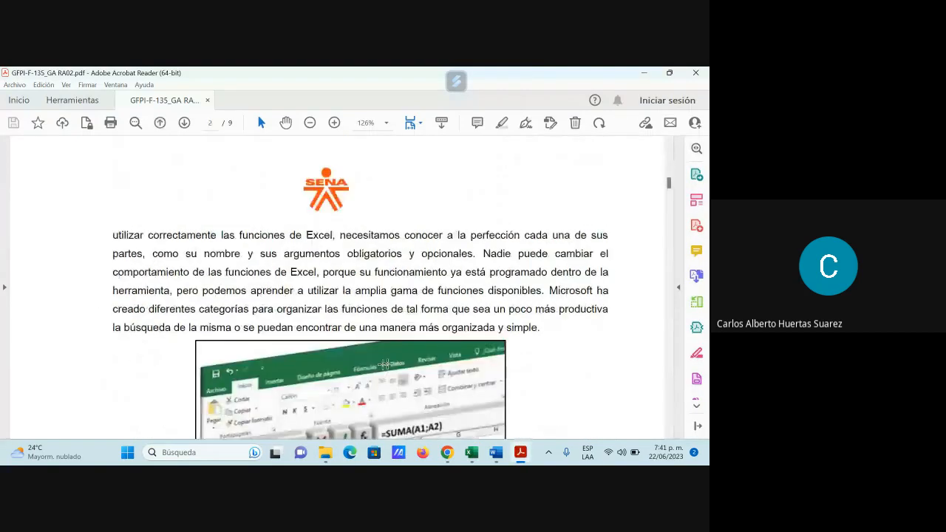
{"action": "scroll", "coordinate": [392, 369], "scroll_direction": "down", "scroll_amount": 8}
{"action": "scroll", "coordinate": [400, 374], "scroll_direction": "down", "scroll_amount": 15}
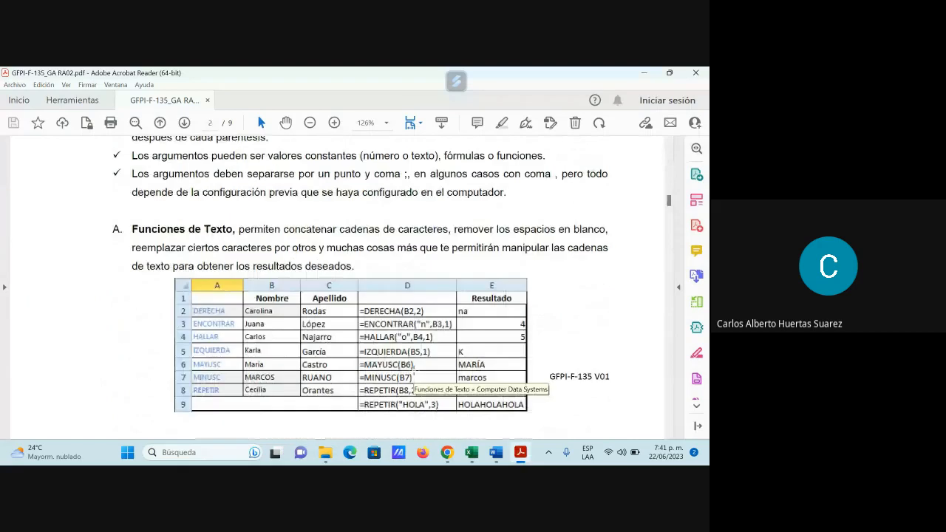
{"action": "scroll", "coordinate": [420, 369], "scroll_direction": "down", "scroll_amount": 3}
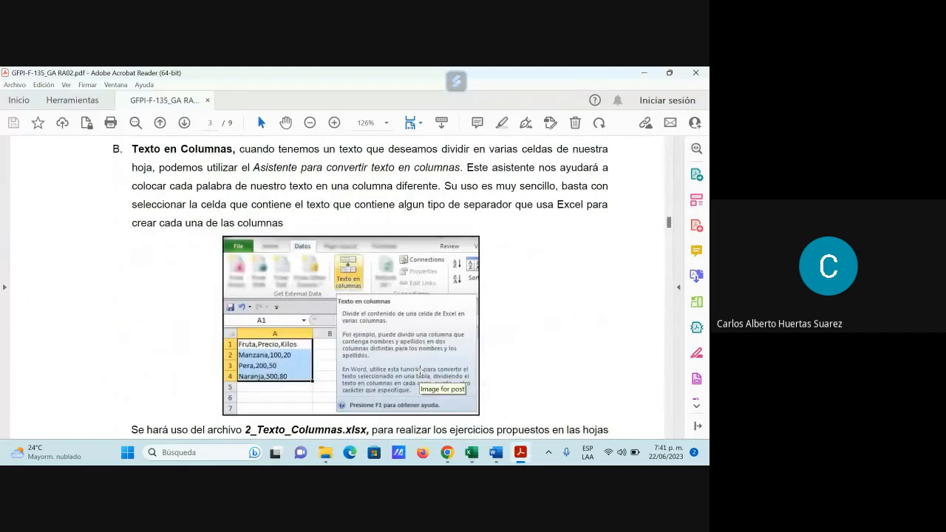
{"action": "scroll", "coordinate": [631, 316], "scroll_direction": "down", "scroll_amount": 2}
{"action": "scroll", "coordinate": [624, 325], "scroll_direction": "up", "scroll_amount": 1}
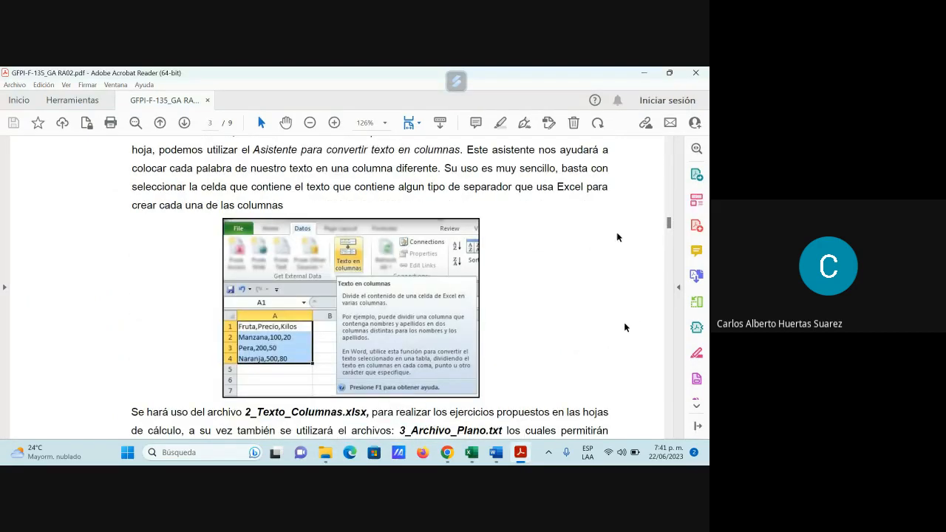
{"action": "left_click", "coordinate": [645, 74]}
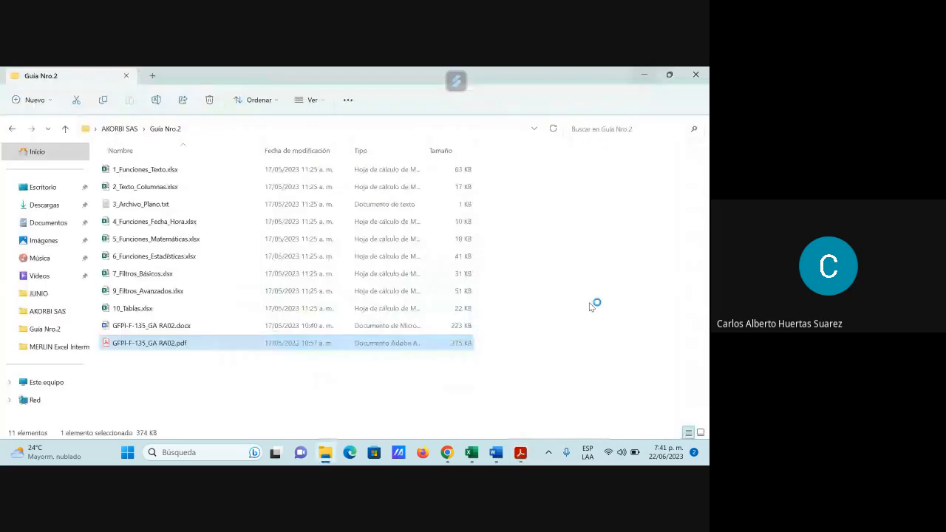
Step: Switch to the 1_Funciones_Texto.xlsx workbook in Excel and try to run Text to Columns on A1:C4 of the EJERCICIO sheet
{"action": "left_click", "coordinate": [471, 454]}
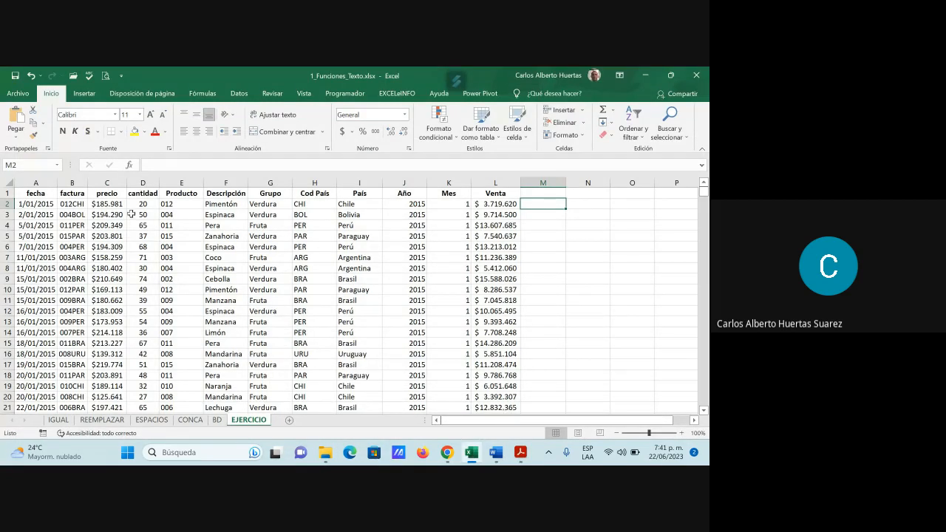
{"action": "left_click_drag", "start_coordinate": [36, 193], "coordinate": [95, 193]}
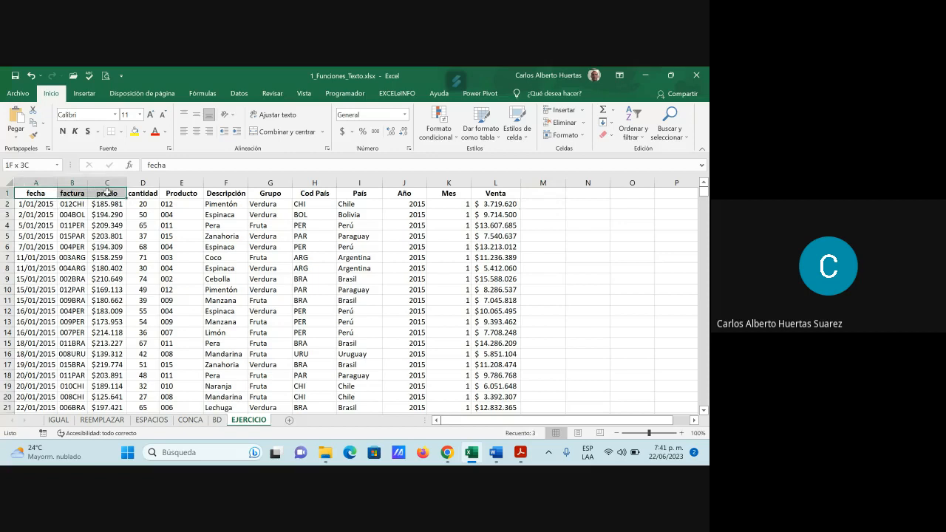
{"action": "left_click_drag", "start_coordinate": [107, 192], "coordinate": [115, 223]}
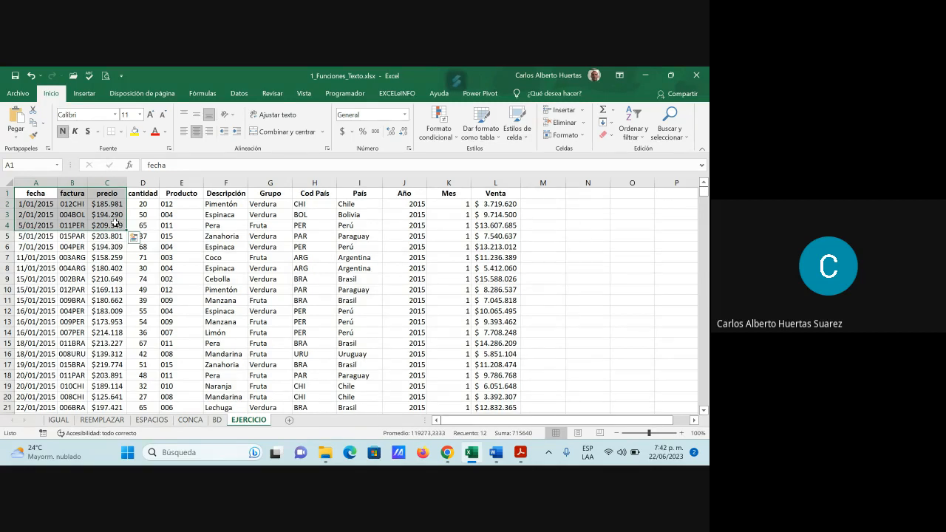
{"action": "left_click", "coordinate": [239, 93]}
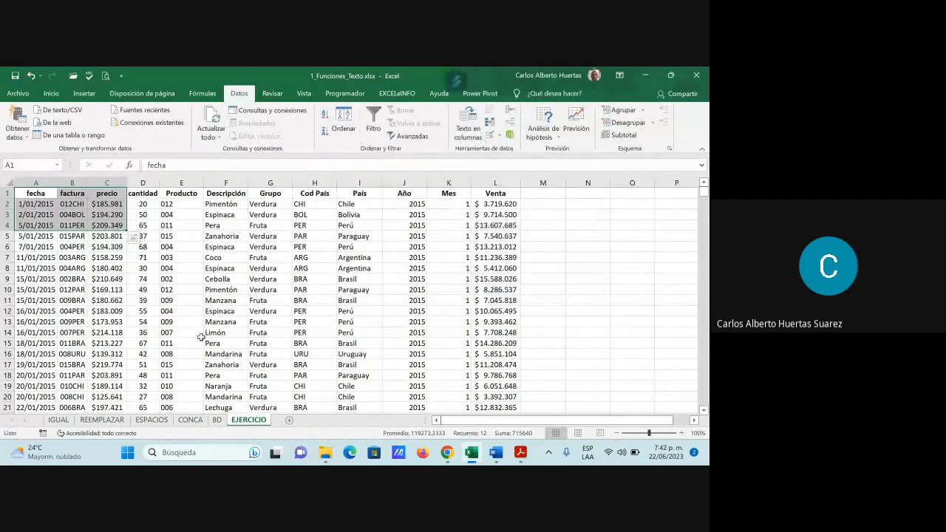
{"action": "left_click", "coordinate": [474, 122]}
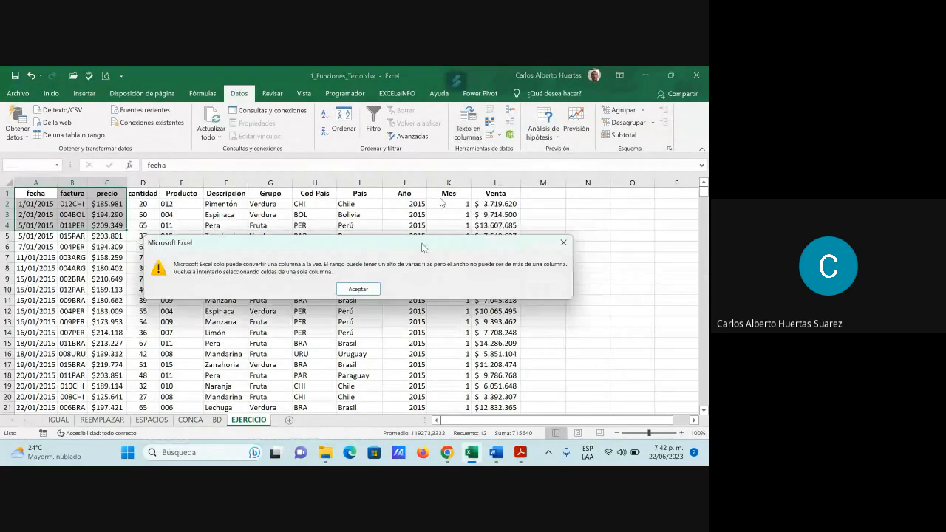
{"action": "left_click", "coordinate": [366, 290]}
Step: Review the three steps of the Text to Columns wizard for cell D5, including the text qualifier options, and close it without applying
{"action": "left_click", "coordinate": [143, 236]}
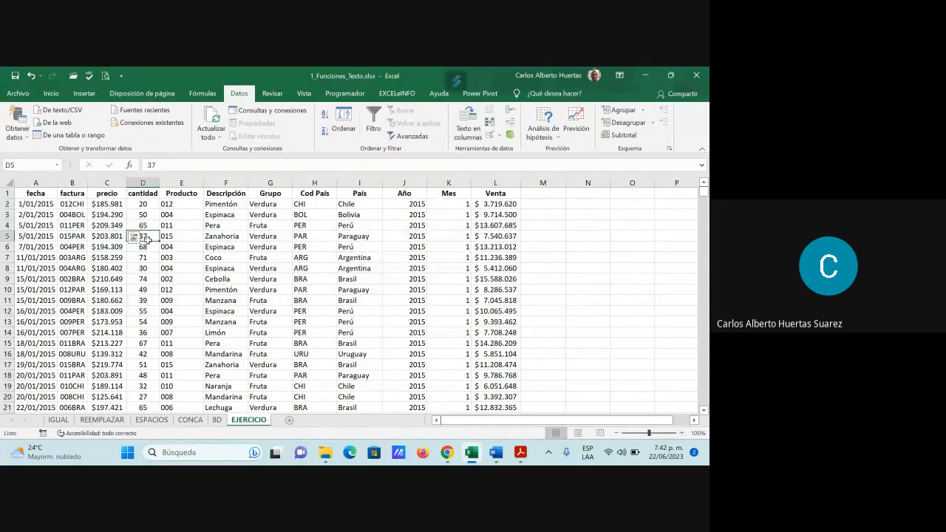
{"action": "left_click", "coordinate": [468, 132]}
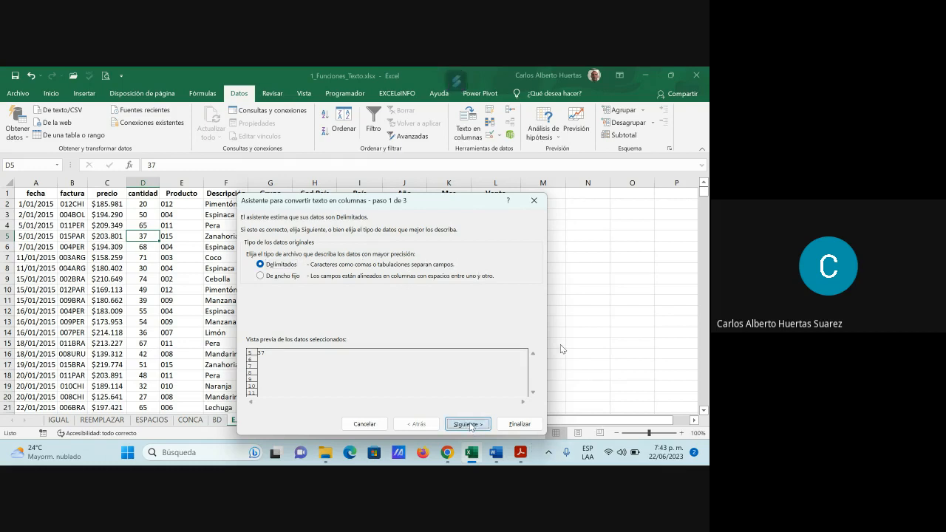
{"action": "left_click", "coordinate": [471, 425]}
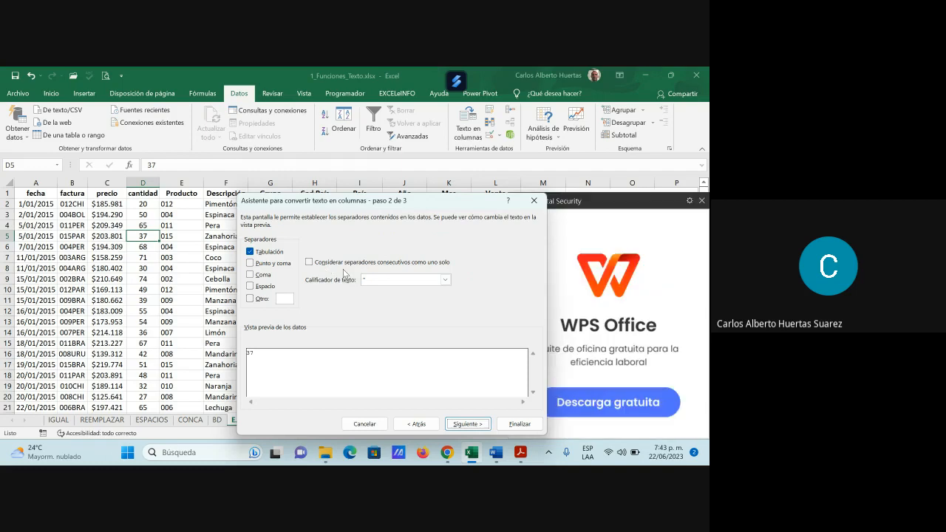
{"action": "left_click", "coordinate": [704, 205]}
{"action": "left_click", "coordinate": [703, 201]}
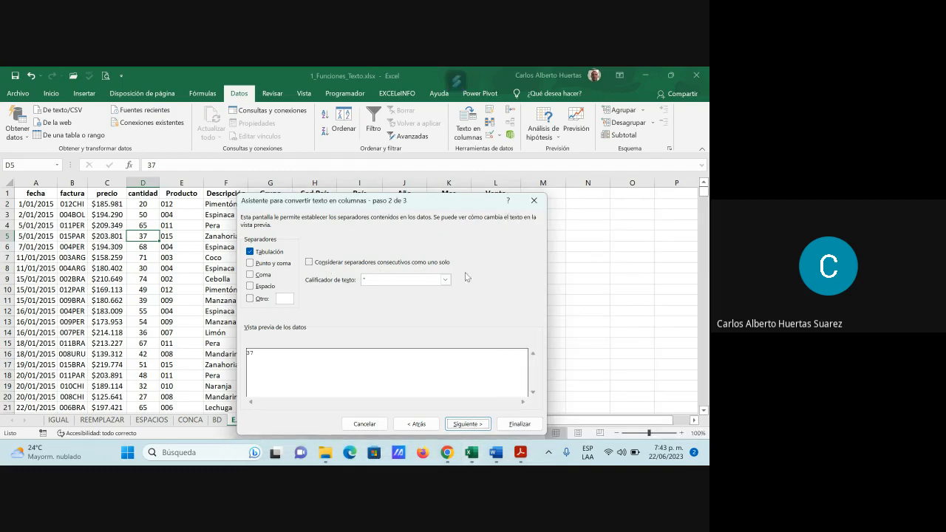
{"action": "left_click", "coordinate": [444, 283]}
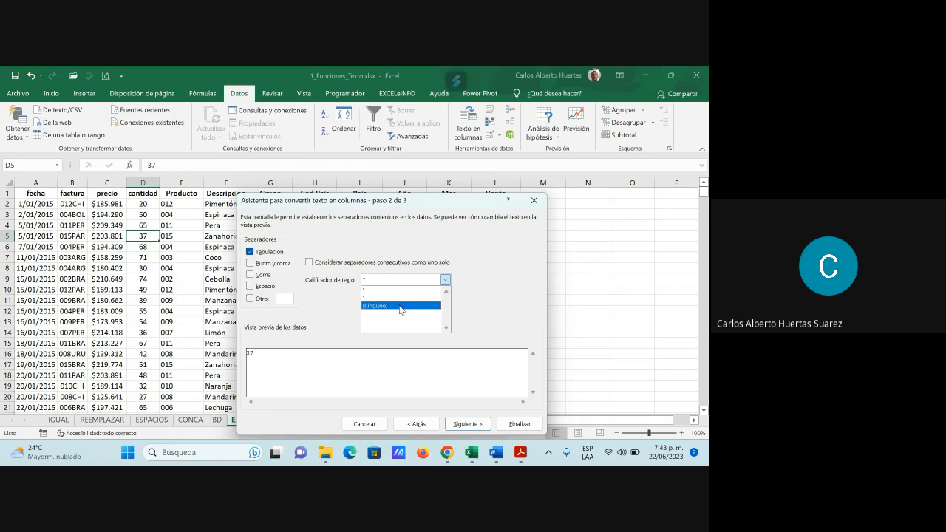
{"action": "left_click", "coordinate": [518, 258]}
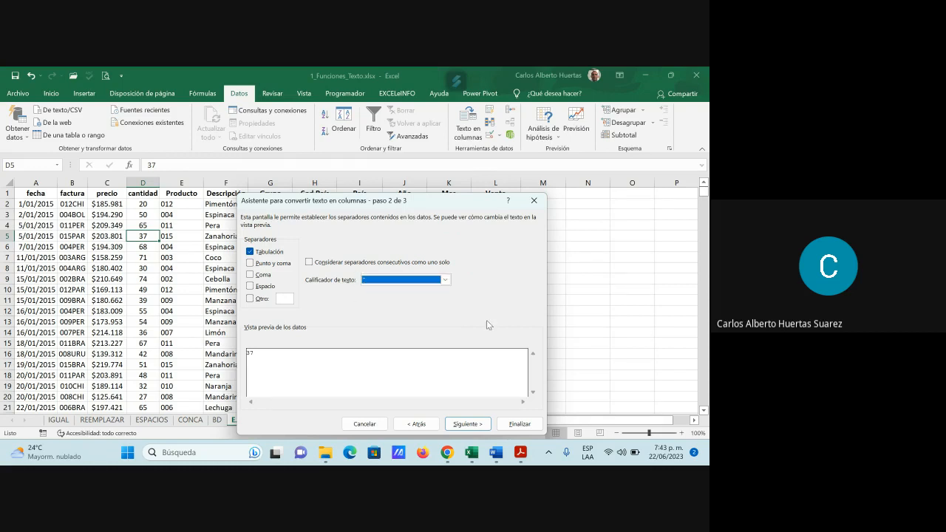
{"action": "left_click", "coordinate": [480, 425]}
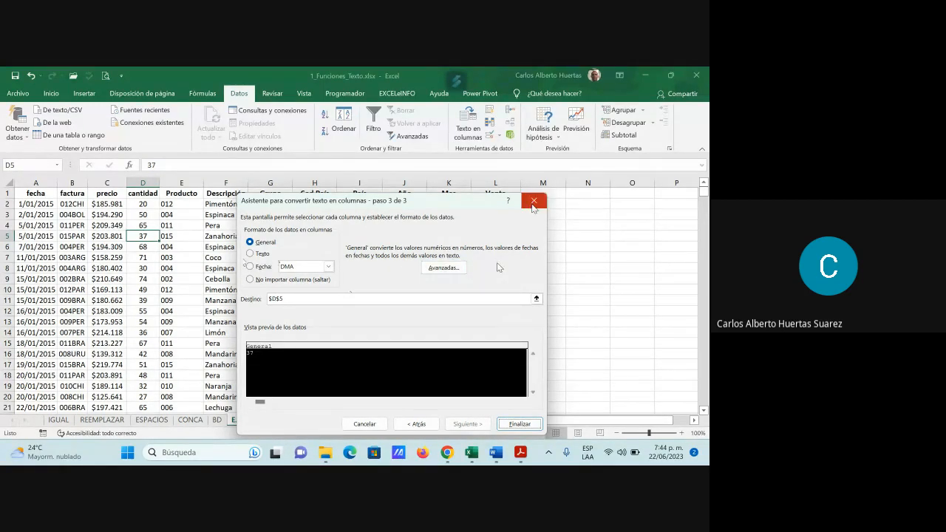
{"action": "left_click", "coordinate": [533, 204]}
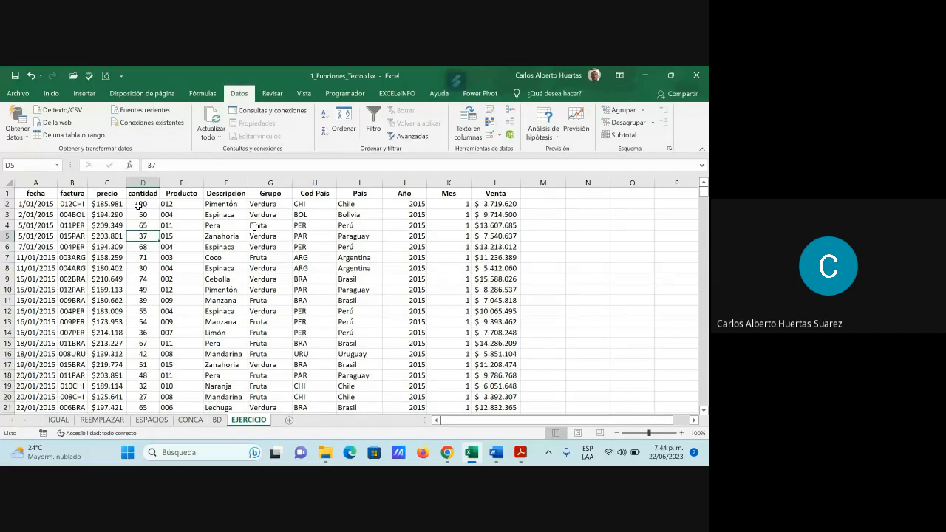
Step: Examine the reference tables and numbered exercise instructions on the BD sheet, and return to the EJERCICIO sheet
{"action": "left_click", "coordinate": [217, 420]}
{"action": "scroll", "coordinate": [244, 360], "scroll_direction": "up", "scroll_amount": 4}
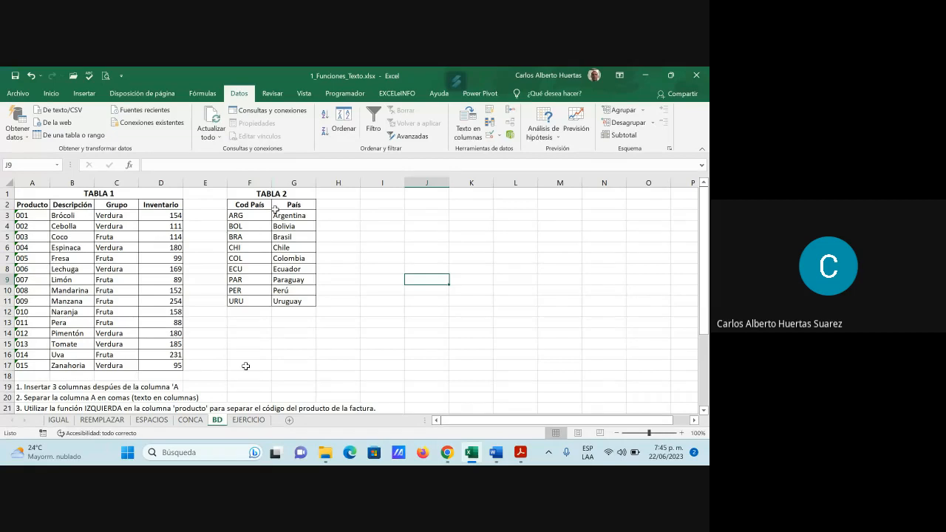
{"action": "scroll", "coordinate": [246, 366], "scroll_direction": "down", "scroll_amount": 1}
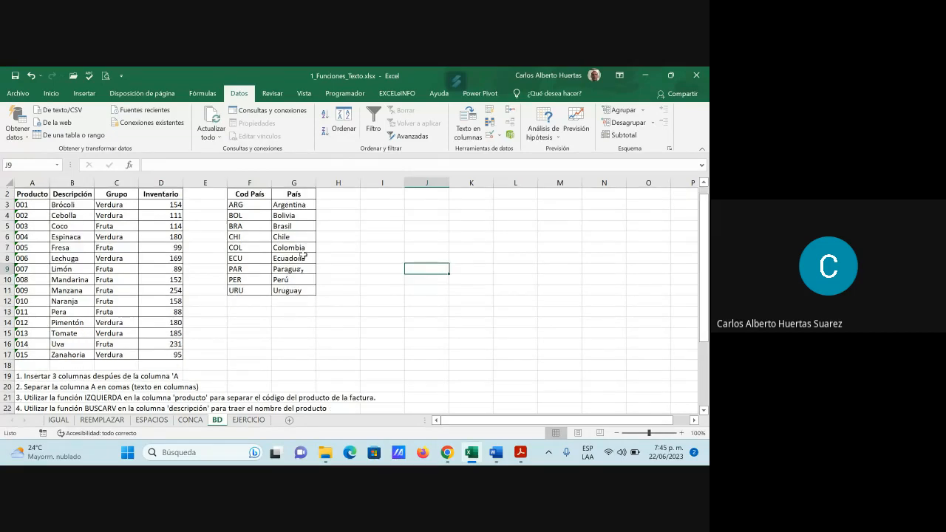
{"action": "scroll", "coordinate": [205, 365], "scroll_direction": "down", "scroll_amount": 1}
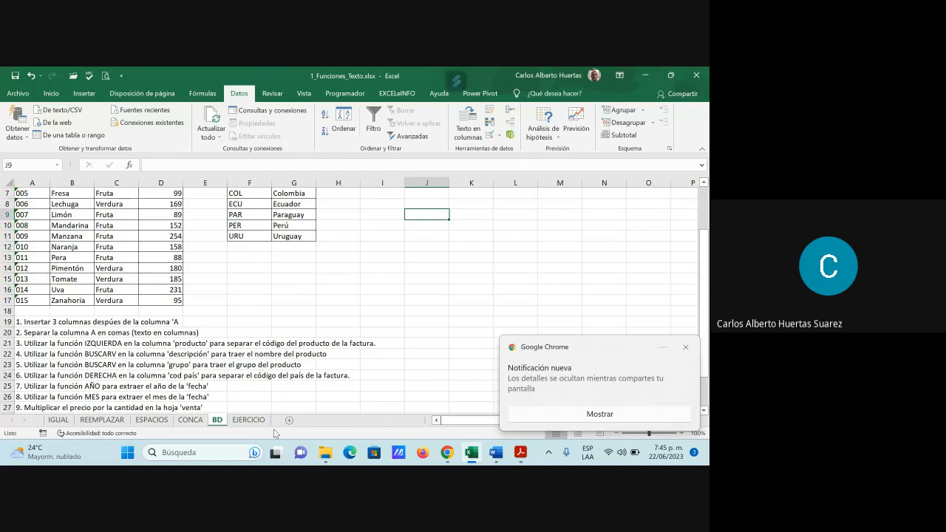
{"action": "left_click", "coordinate": [249, 420]}
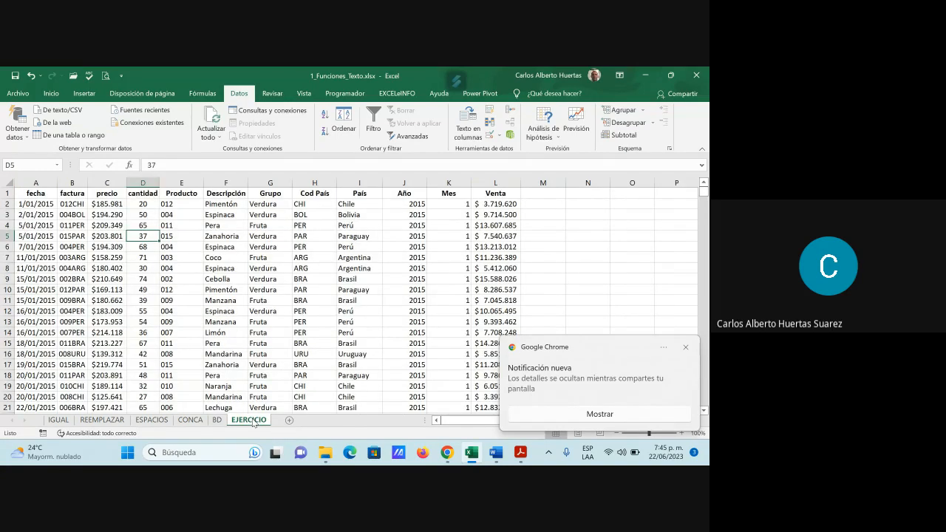
{"action": "left_click", "coordinate": [685, 347]}
Step: Switch to the Google Meet call, admit everyone waiting to join and close the participant list
{"action": "mouse_move", "coordinate": [448, 454]}
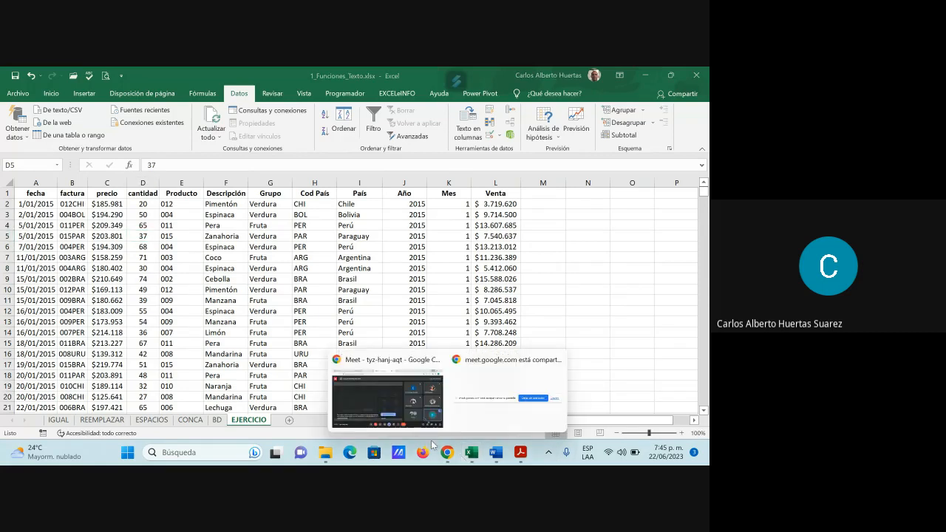
{"action": "left_click", "coordinate": [402, 403]}
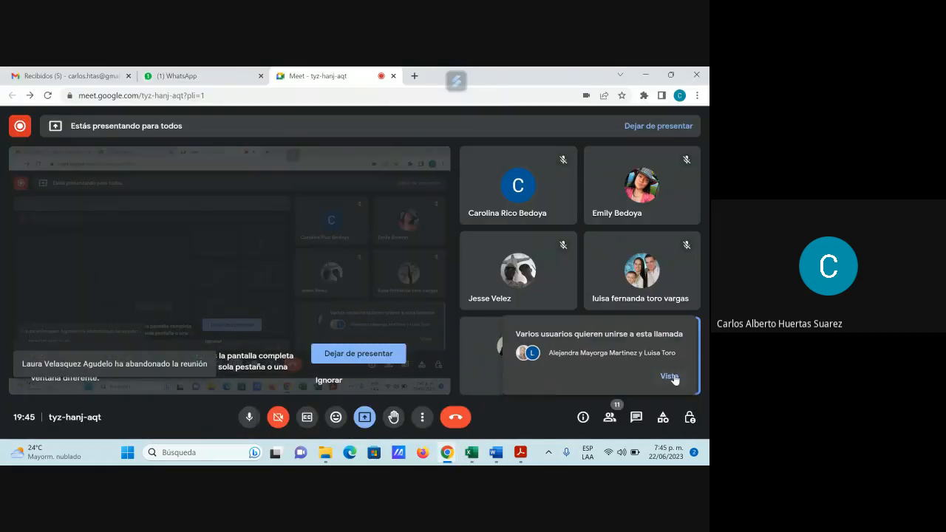
{"action": "left_click", "coordinate": [670, 377]}
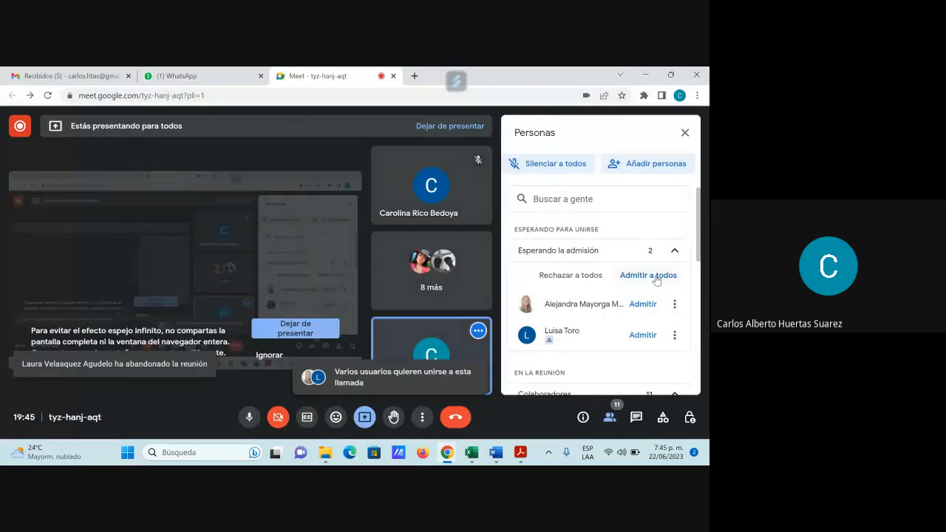
{"action": "left_click", "coordinate": [655, 275]}
{"action": "left_click", "coordinate": [424, 302]}
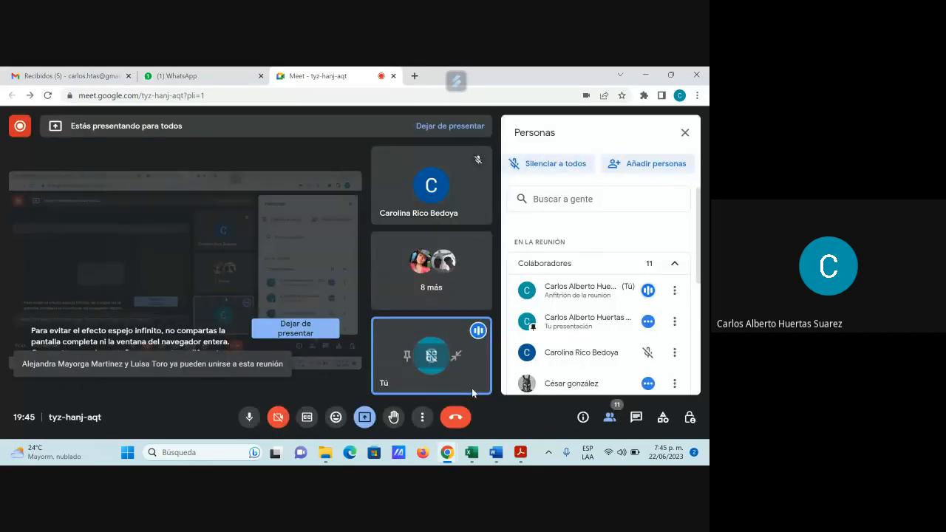
{"action": "left_click", "coordinate": [685, 133]}
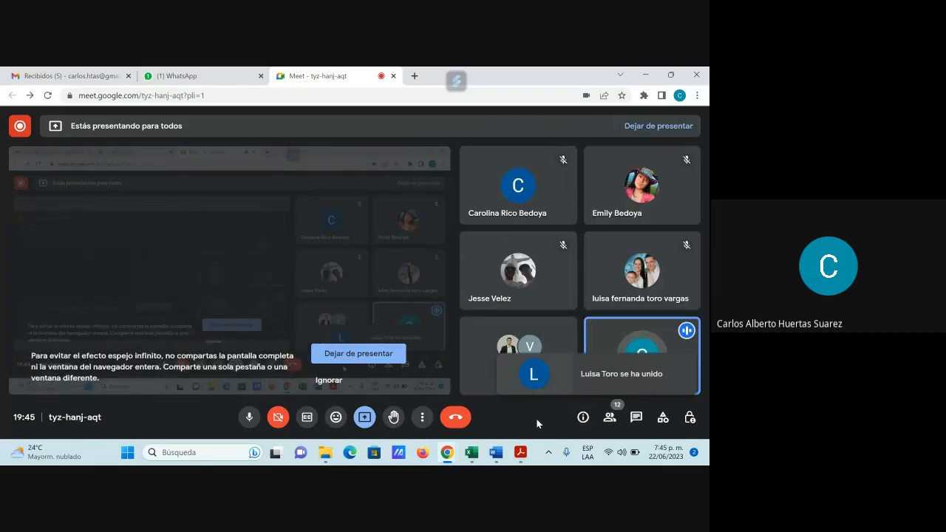
Step: Return to the Excel workbook and inspect the formula in the first data cell of the Producto column
{"action": "mouse_move", "coordinate": [500, 453]}
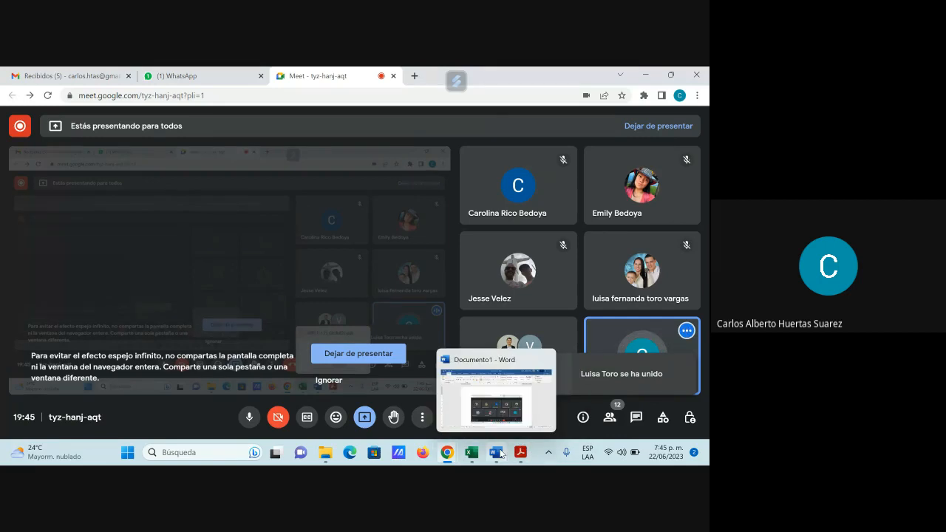
{"action": "left_click", "coordinate": [471, 452]}
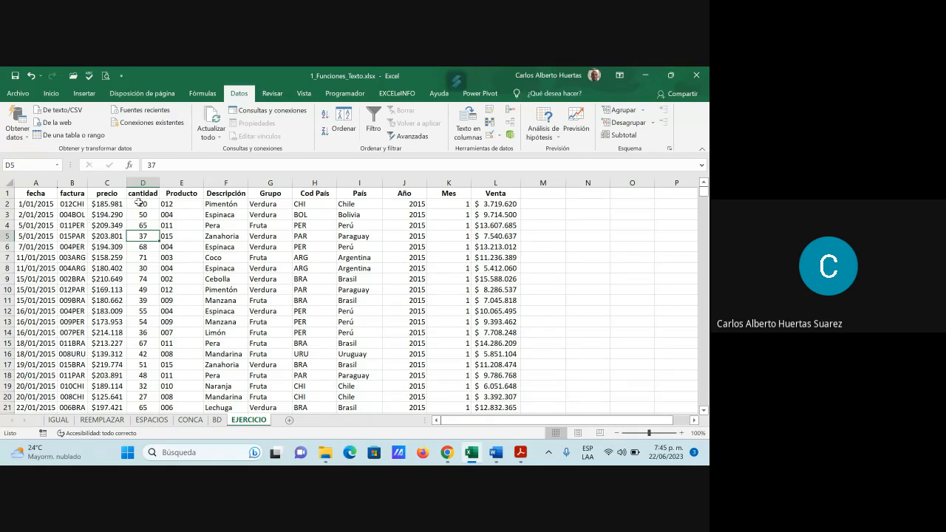
{"action": "left_click", "coordinate": [182, 205]}
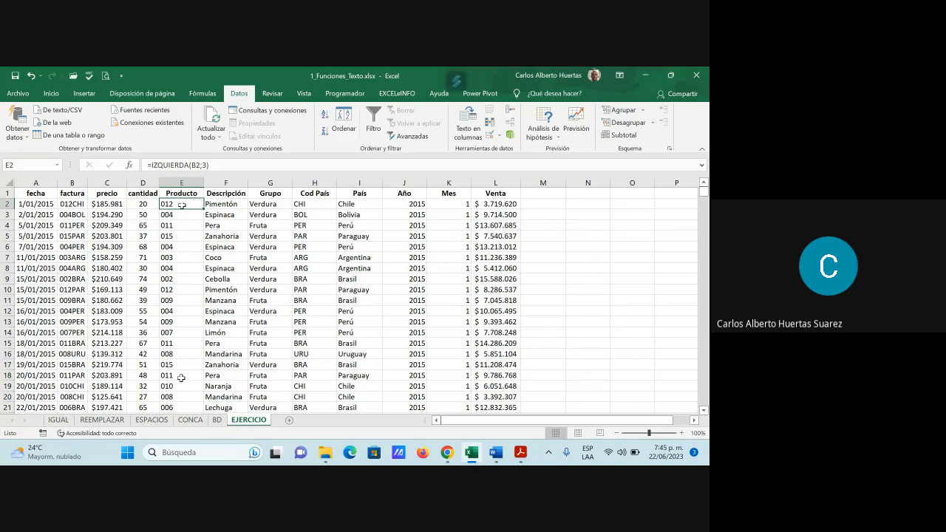
Step: Recheck the exercise instructions on the BD sheet, and inspect the first Descripción formula and its Producto lookup cell on the EJERCICIO sheet
{"action": "left_click", "coordinate": [217, 420]}
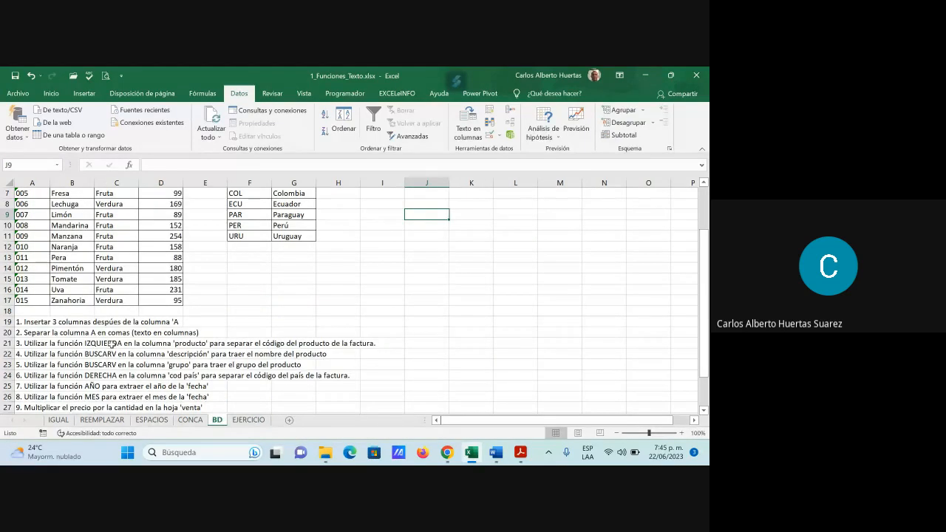
{"action": "left_click", "coordinate": [249, 419]}
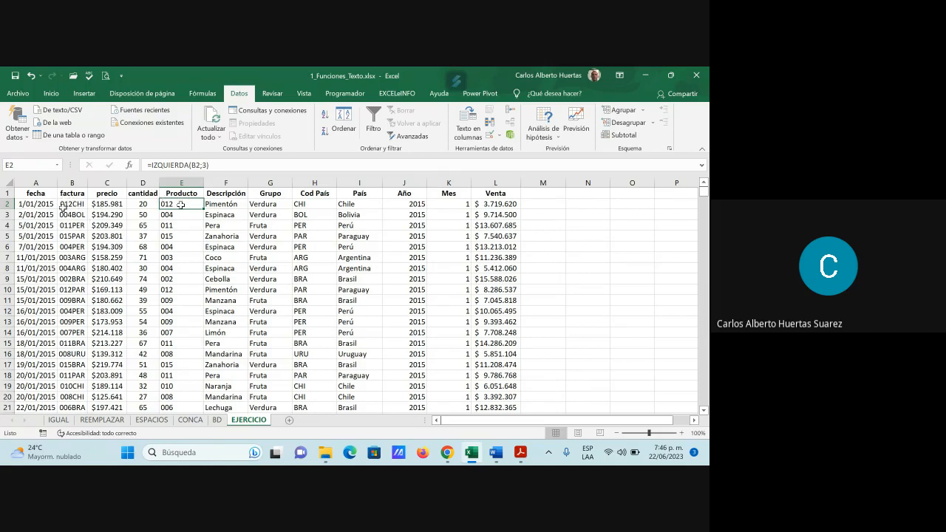
{"action": "left_click", "coordinate": [228, 204]}
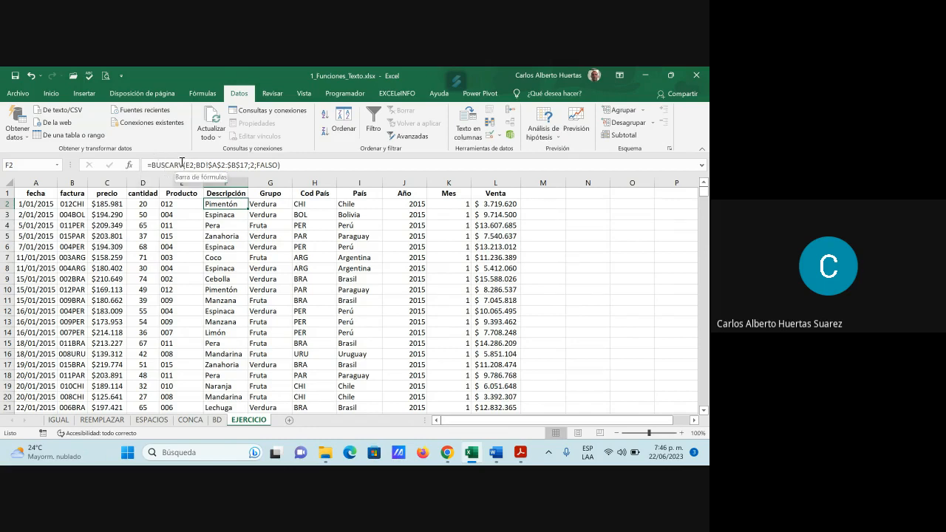
{"action": "left_click", "coordinate": [178, 204]}
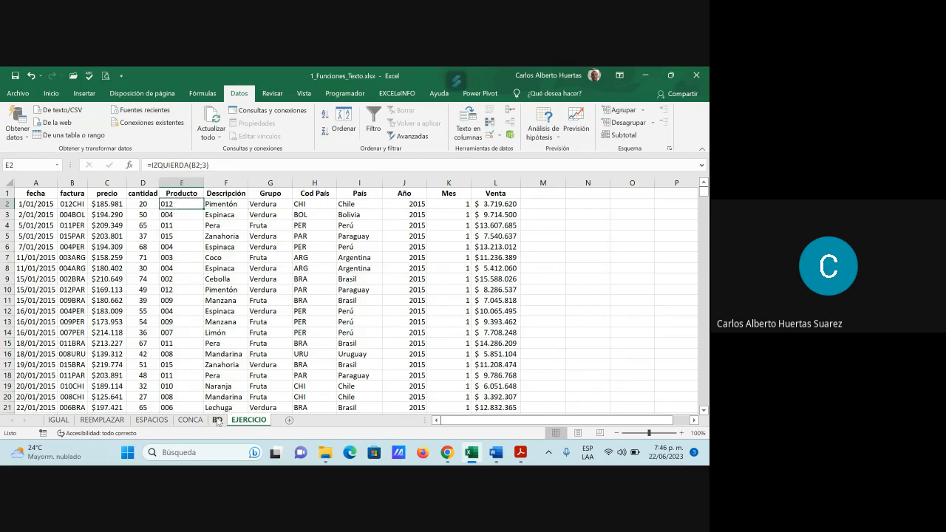
Step: Select the Producto and Descripción columns of TABLA 1, A2:B17, on the BD sheet to show the lookup range
{"action": "left_click", "coordinate": [217, 419]}
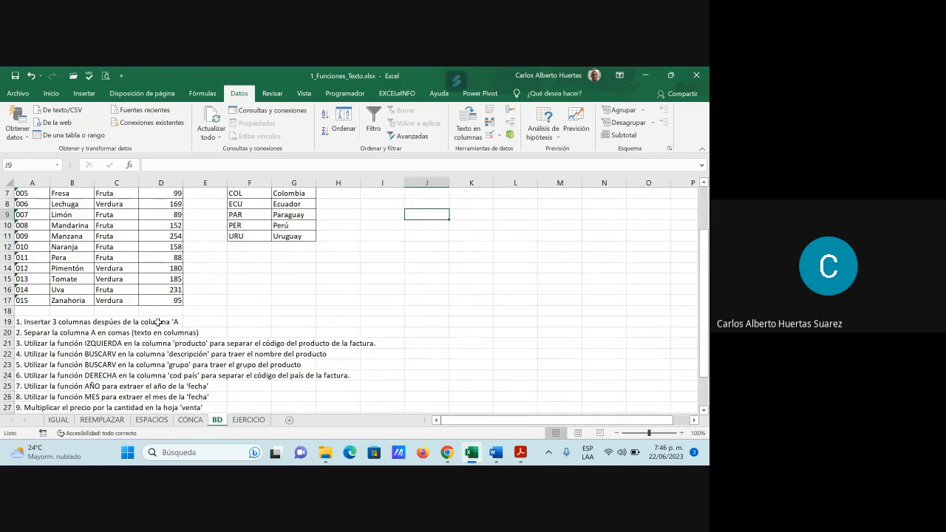
{"action": "scroll", "coordinate": [109, 214], "scroll_direction": "up", "scroll_amount": 2}
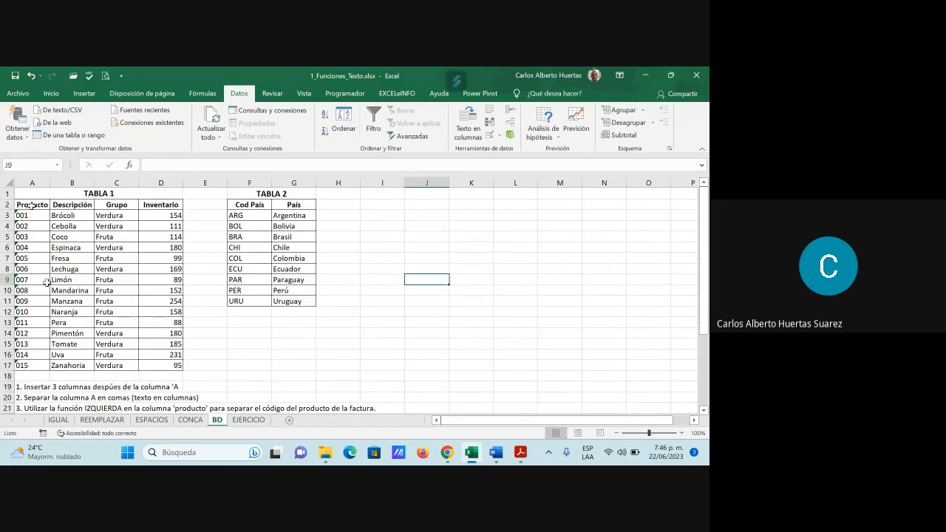
{"action": "left_click_drag", "start_coordinate": [36, 199], "coordinate": [68, 362]}
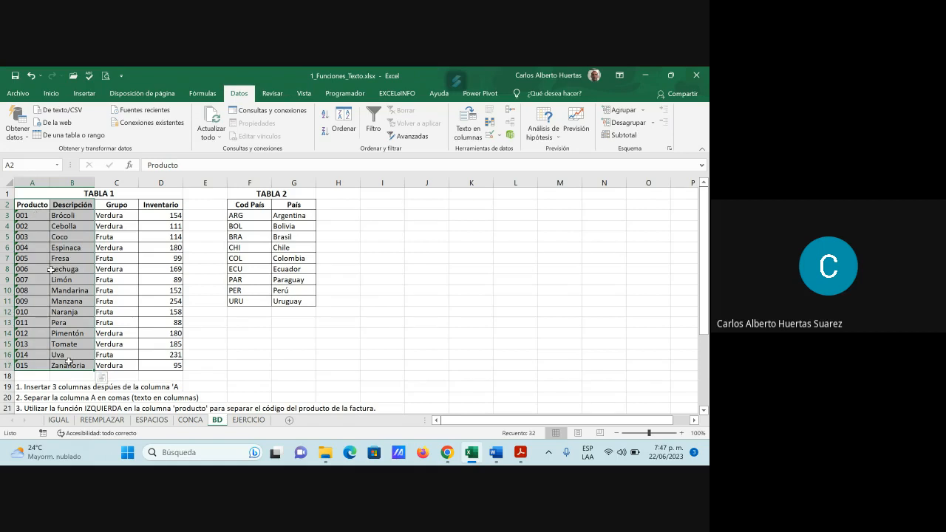
Step: Return to the EJERCICIO sheet and examine the data down to its last row, ending back at the first rows
{"action": "left_click", "coordinate": [248, 420]}
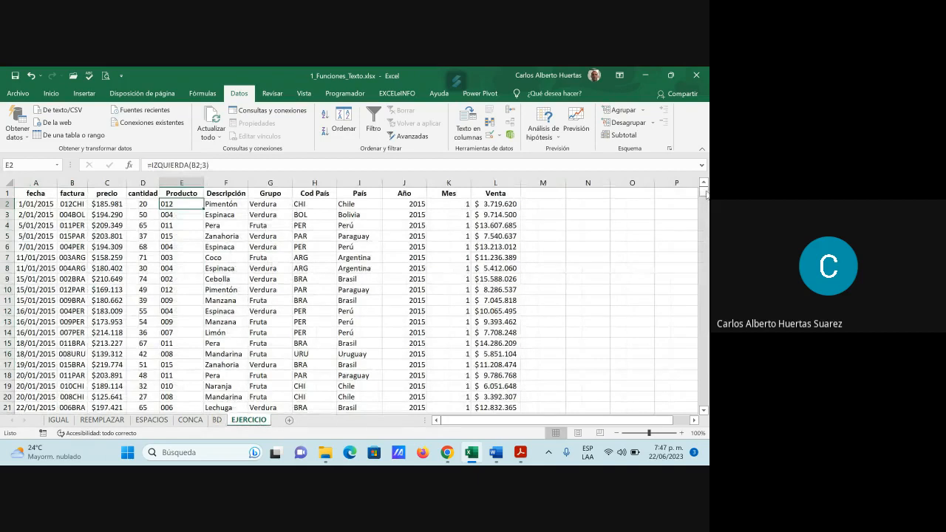
{"action": "left_click_drag", "start_coordinate": [706, 193], "coordinate": [649, 396]}
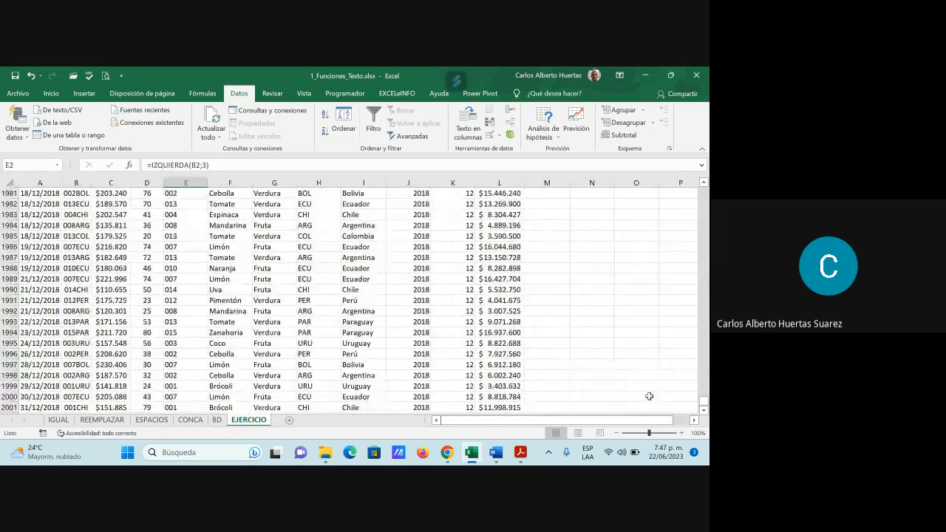
{"action": "scroll", "coordinate": [153, 342], "scroll_direction": "down", "scroll_amount": 3}
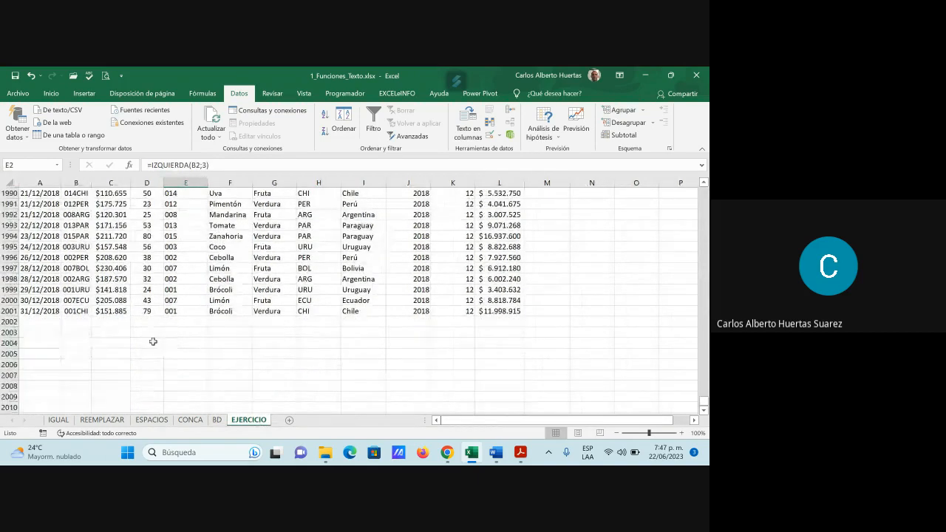
{"action": "left_click_drag", "start_coordinate": [704, 401], "coordinate": [703, 190]}
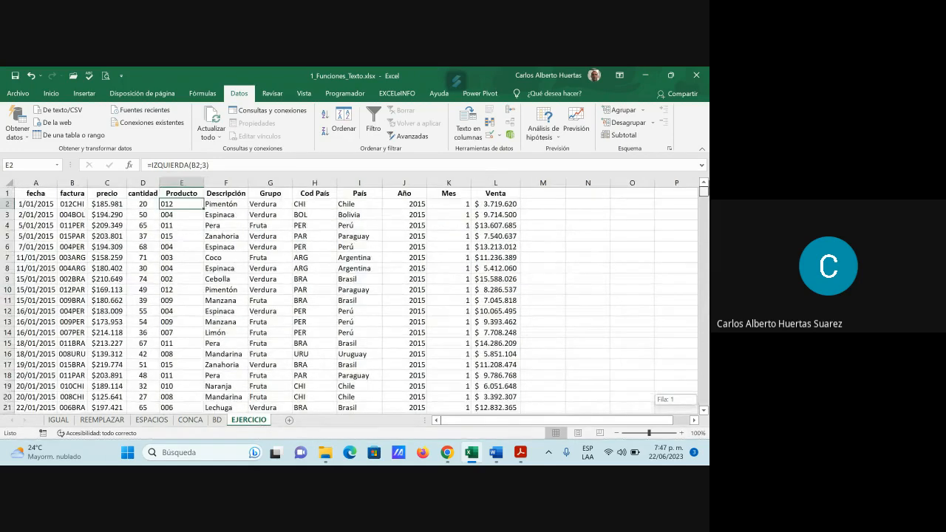
Step: Open the BUSCARV formula in cell F2 to review its arguments, and close it without changes
{"action": "left_click", "coordinate": [220, 204]}
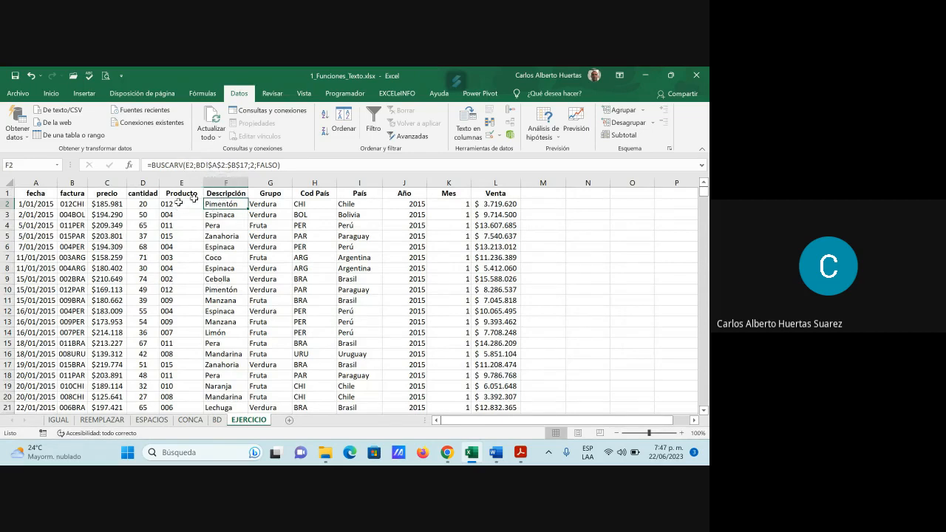
{"action": "left_click", "coordinate": [231, 165]}
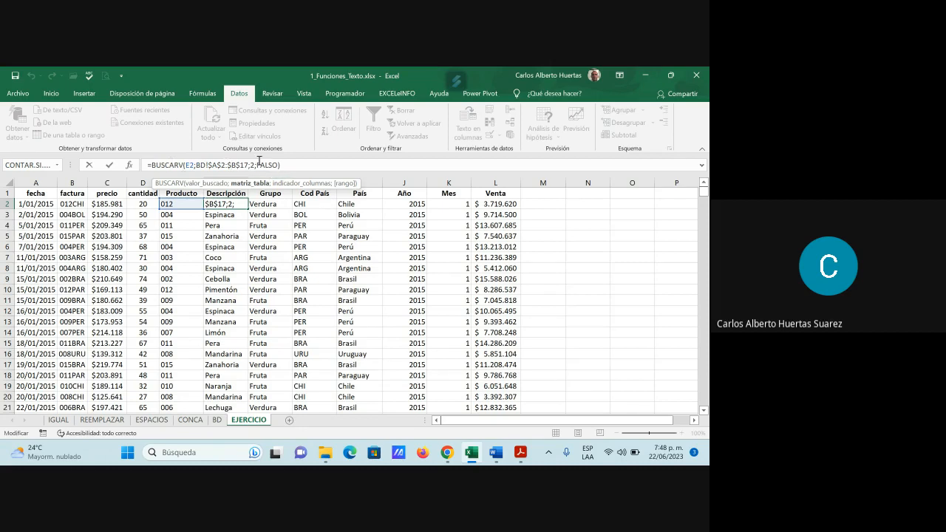
{"action": "key", "text": "Return"}
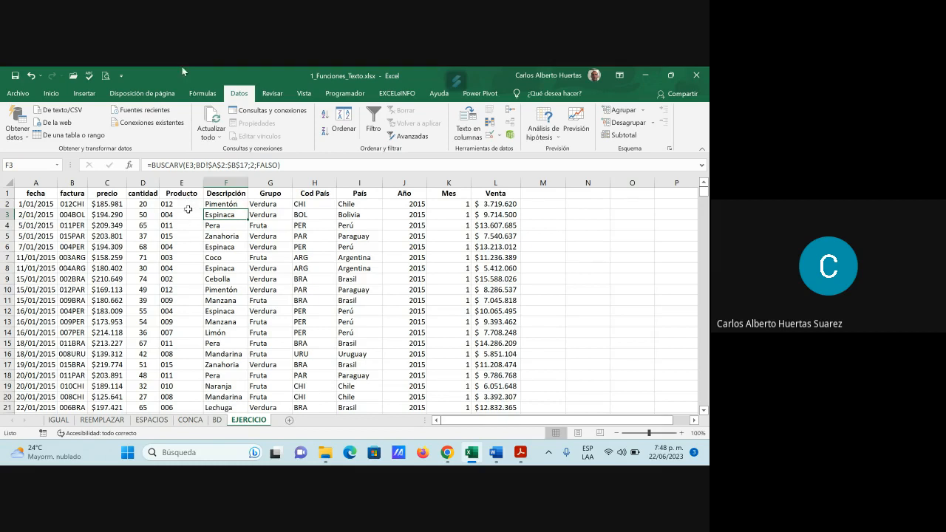
Step: Inspect the Producto formula in E2, compare the Descripción formulas in F3, F6 and F2, and highlight F2:F11
{"action": "left_click", "coordinate": [184, 205]}
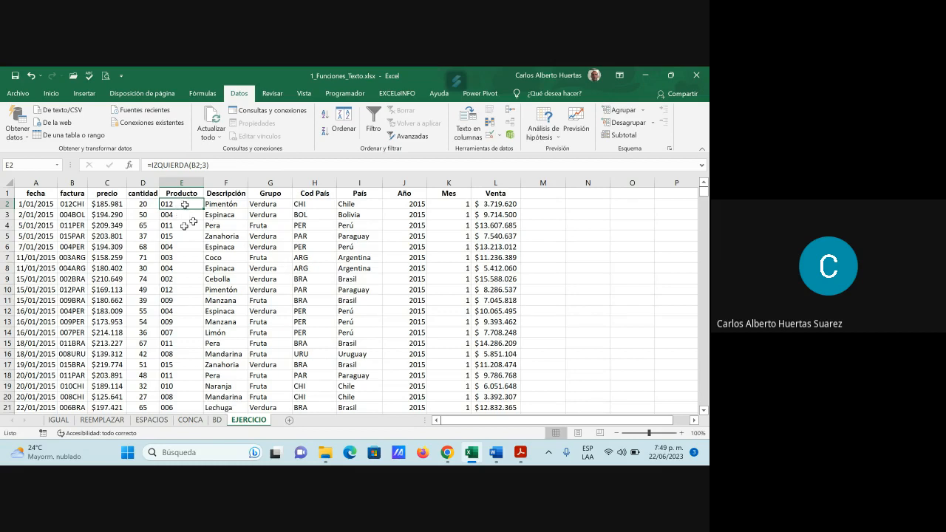
{"action": "left_click", "coordinate": [222, 215]}
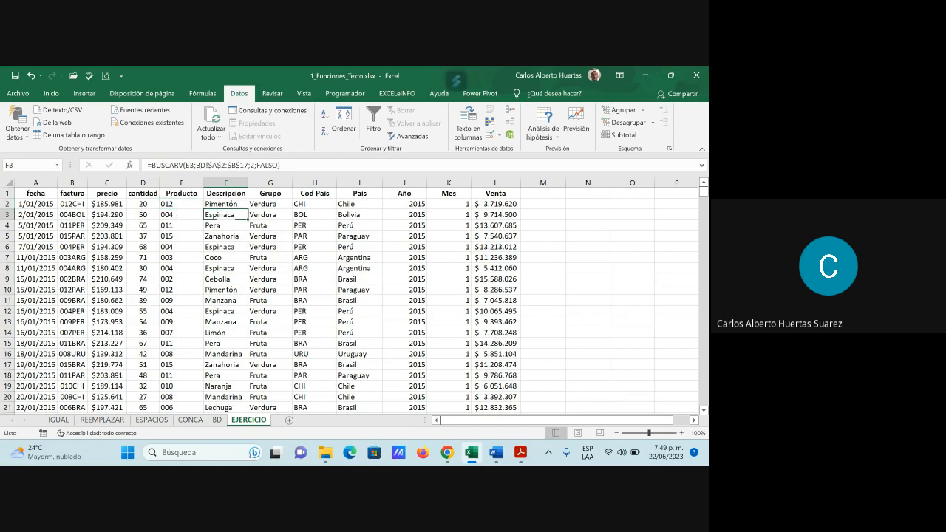
{"action": "left_click", "coordinate": [219, 248]}
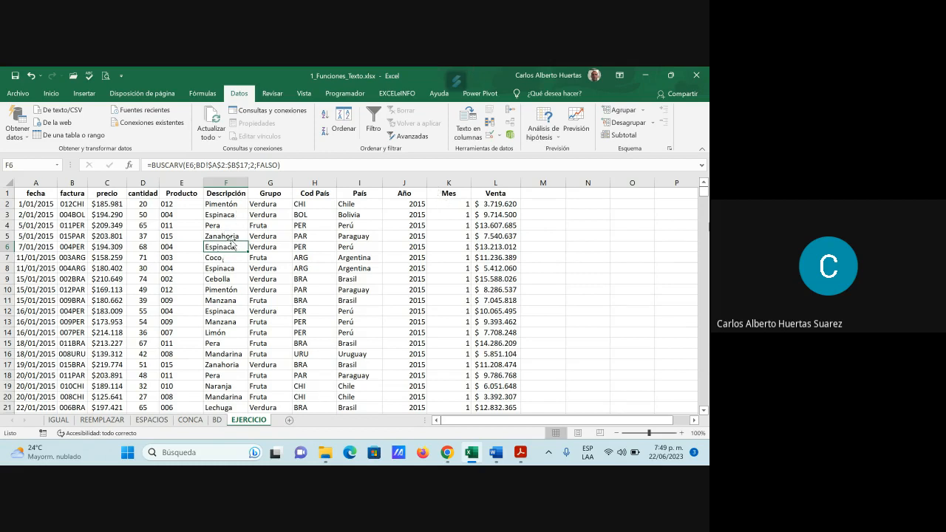
{"action": "mouse_move", "coordinate": [703, 196]}
{"action": "left_mouse_down"}
{"action": "mouse_move", "coordinate": [707, 380]}
{"action": "mouse_move", "coordinate": [706, 193]}
{"action": "left_mouse_up"}
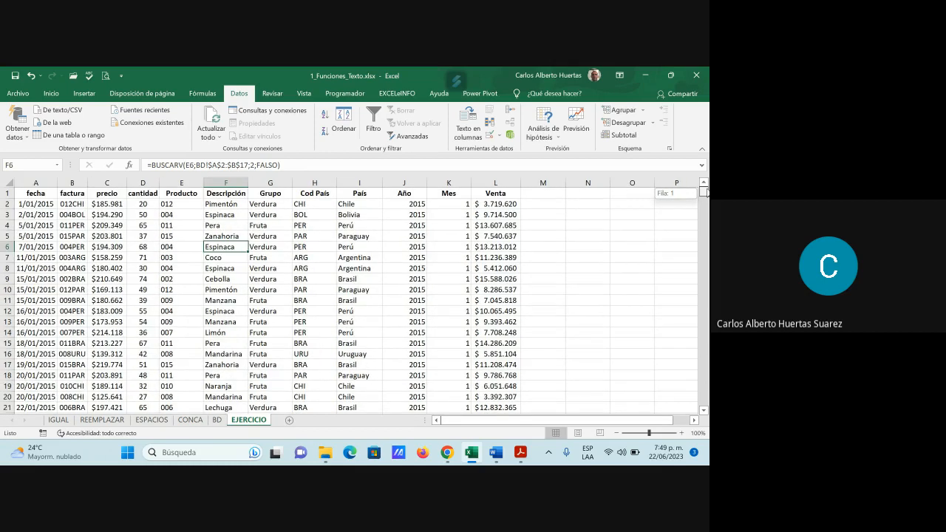
{"action": "left_click", "coordinate": [231, 206]}
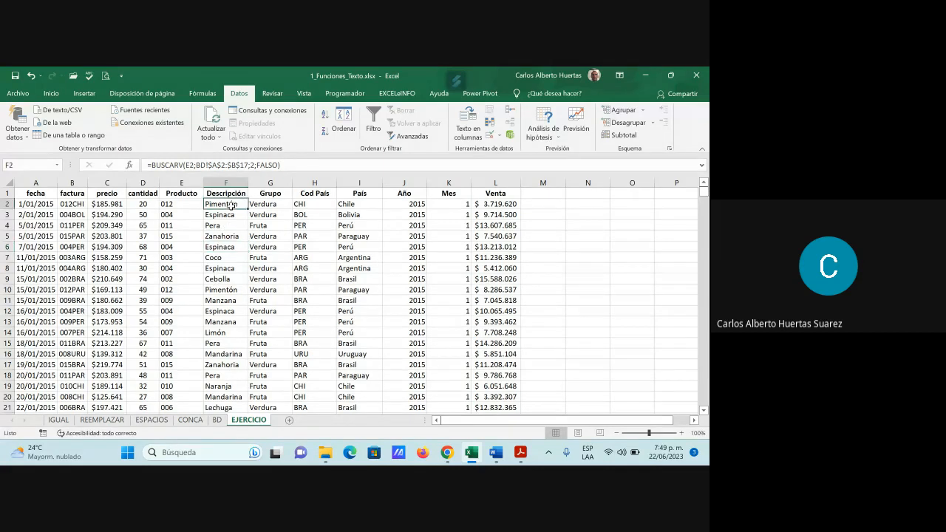
{"action": "left_click_drag", "start_coordinate": [230, 204], "coordinate": [223, 301]}
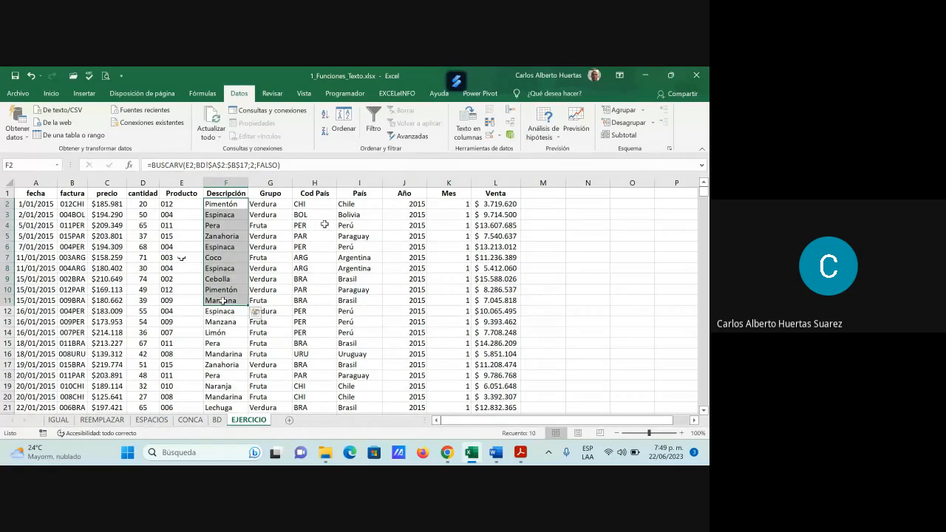
Step: Inspect the Grupo formula in G2 and its lookup cell F2, and highlight its source range B2:C17 on the BD sheet
{"action": "left_click", "coordinate": [273, 206]}
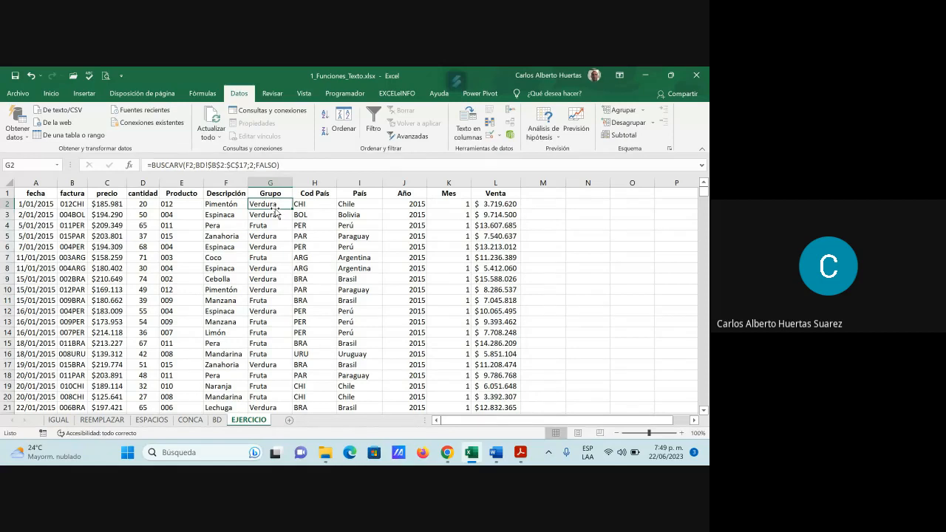
{"action": "left_click", "coordinate": [222, 204]}
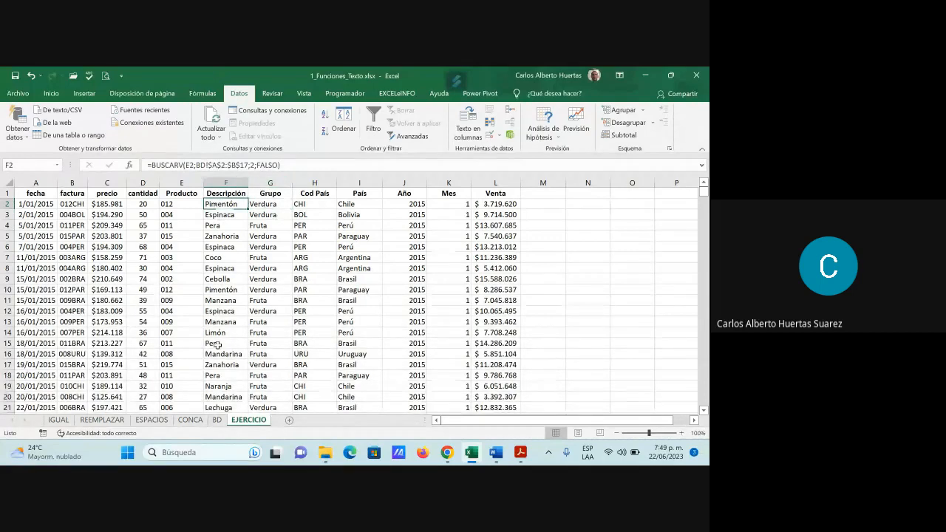
{"action": "left_click", "coordinate": [217, 420]}
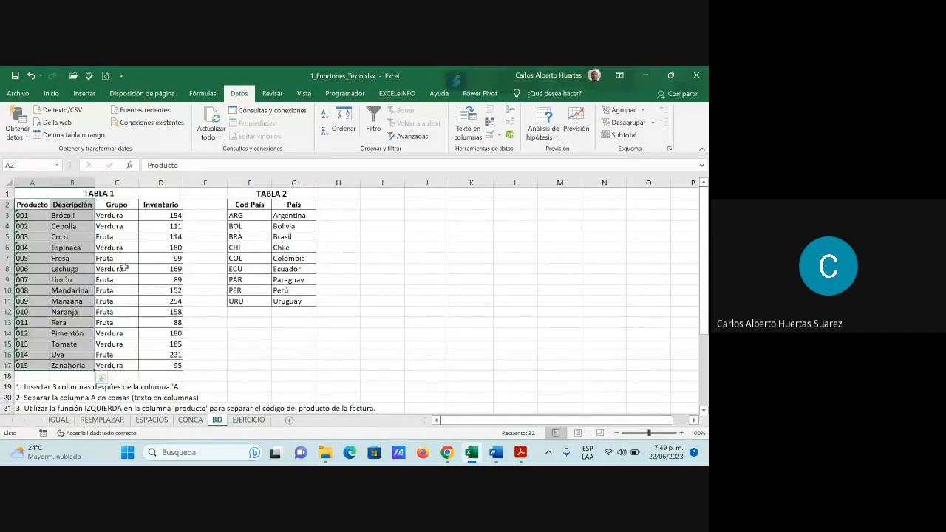
{"action": "left_click", "coordinate": [85, 216]}
{"action": "left_click_drag", "start_coordinate": [74, 205], "coordinate": [116, 361]}
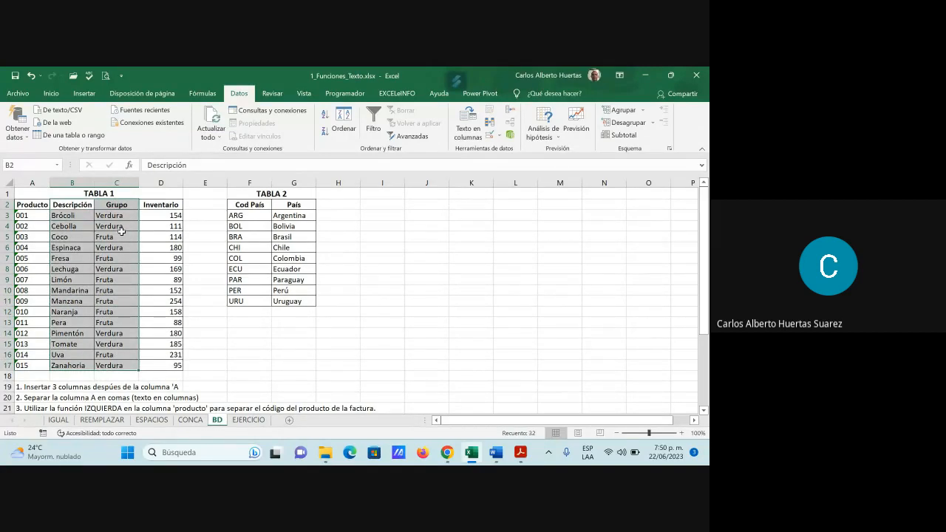
Step: Inspect the Cod País formula in H2 on the EJERCICIO sheet, and highlight TABLA 2 and its Brasil entry on the BD sheet
{"action": "left_click", "coordinate": [250, 419]}
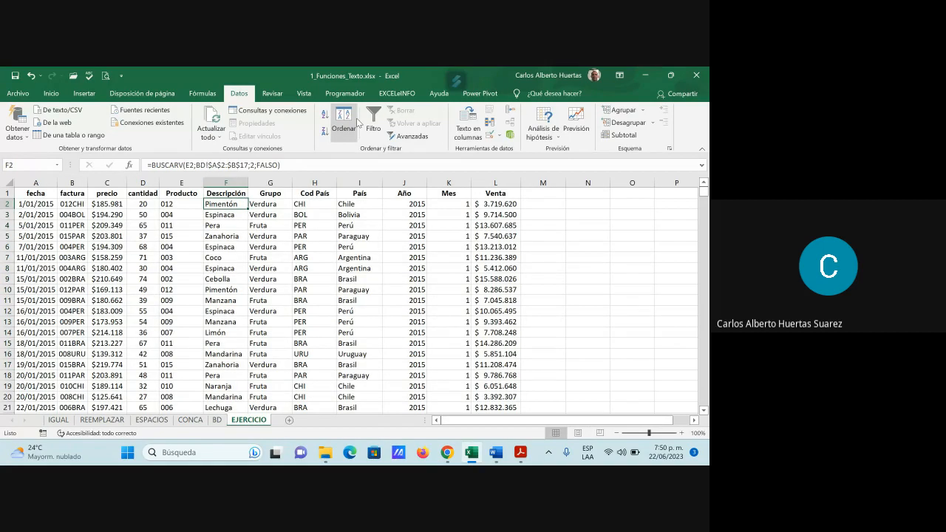
{"action": "left_click", "coordinate": [313, 205]}
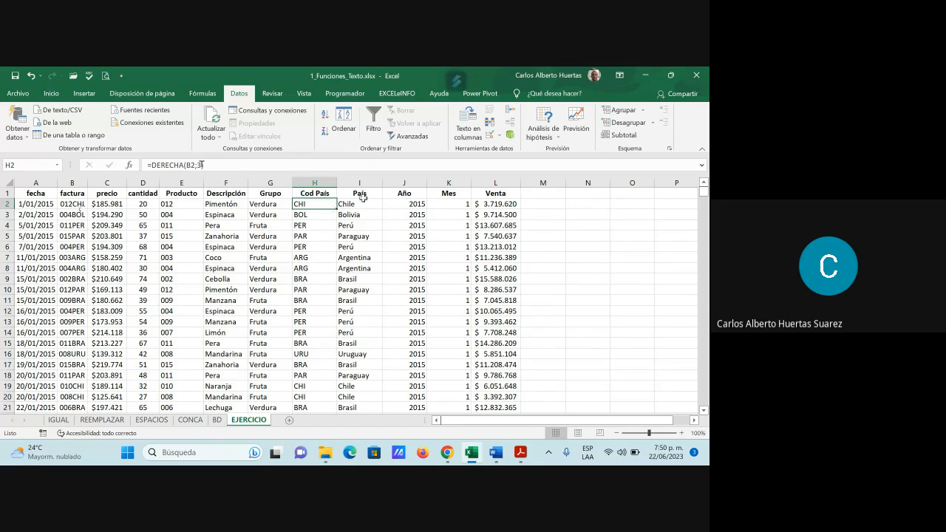
{"action": "left_click", "coordinate": [218, 421]}
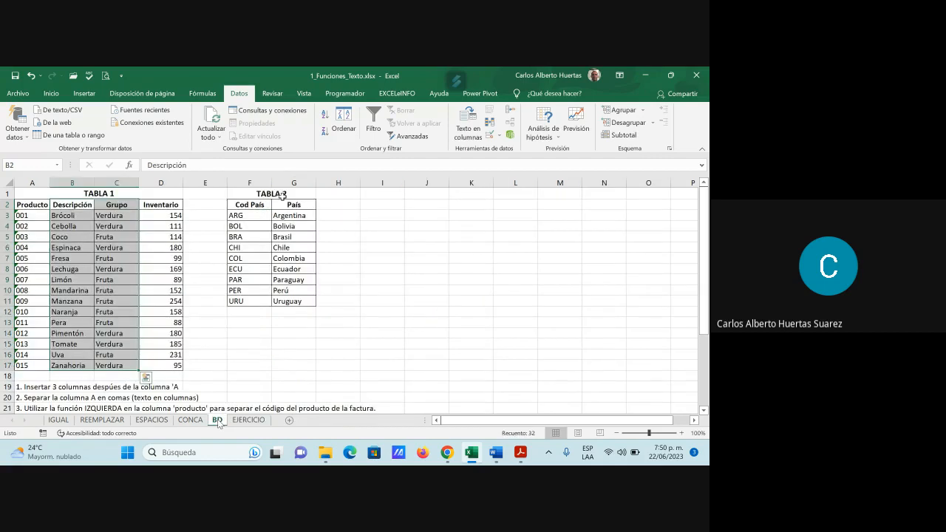
{"action": "left_click", "coordinate": [278, 193]}
{"action": "left_click_drag", "start_coordinate": [278, 193], "coordinate": [274, 299]}
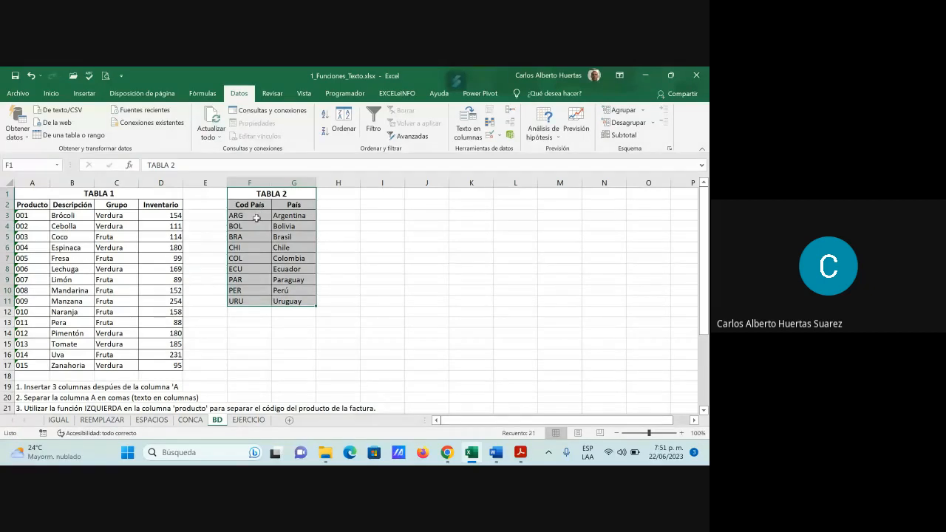
{"action": "left_click", "coordinate": [244, 239]}
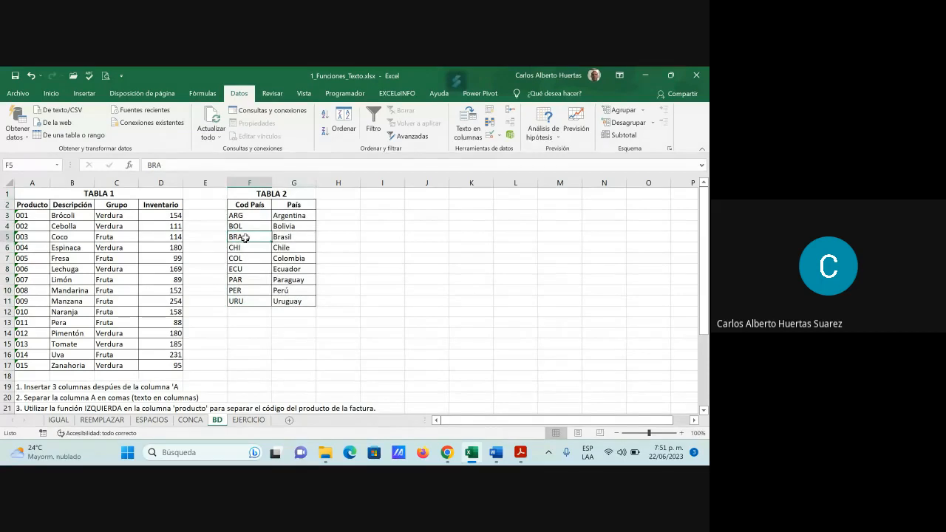
{"action": "left_click", "coordinate": [295, 237]}
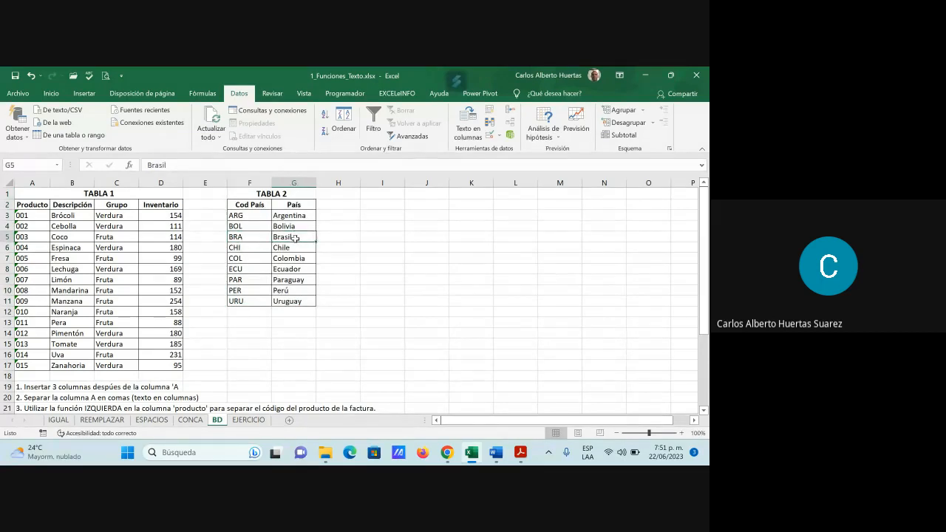
Step: Return to the EJERCICIO sheet and inspect the formulas in the first País, Año, Mes and Venta data cells
{"action": "left_click", "coordinate": [248, 420]}
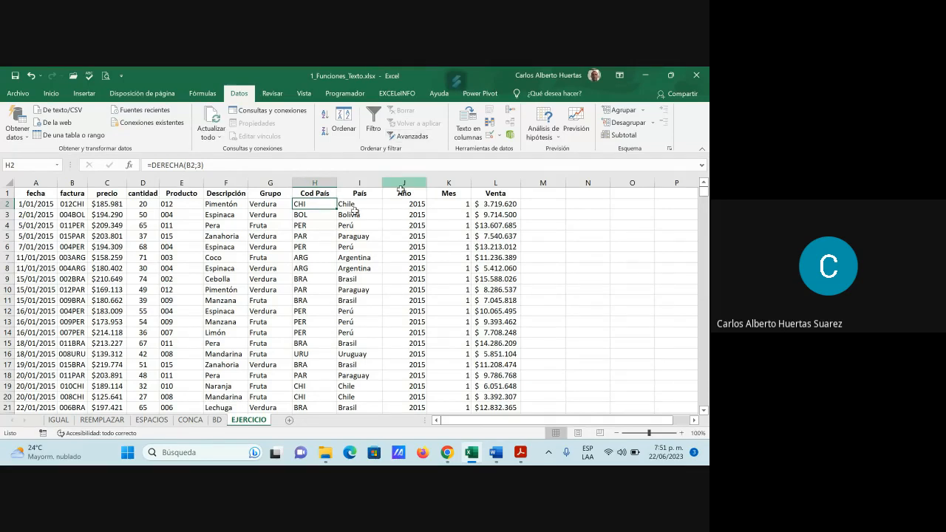
{"action": "left_click", "coordinate": [368, 207]}
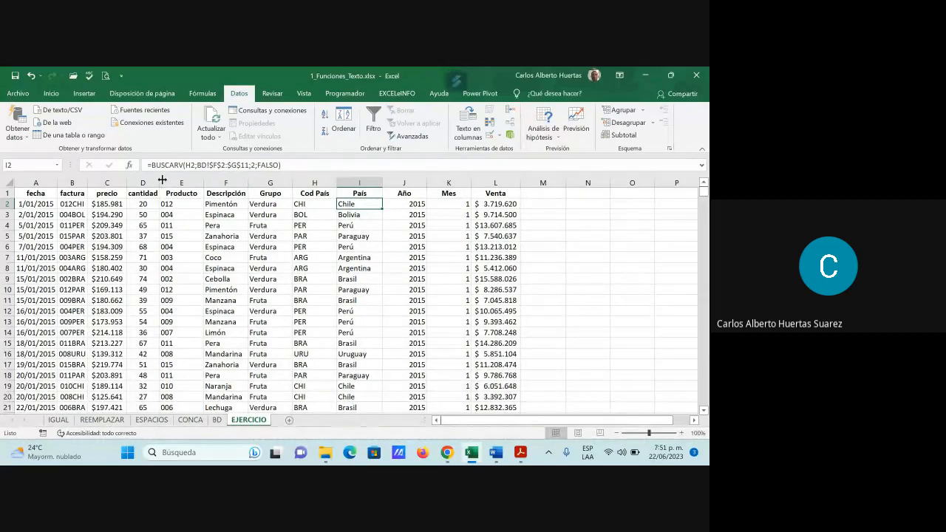
{"action": "left_click", "coordinate": [408, 206]}
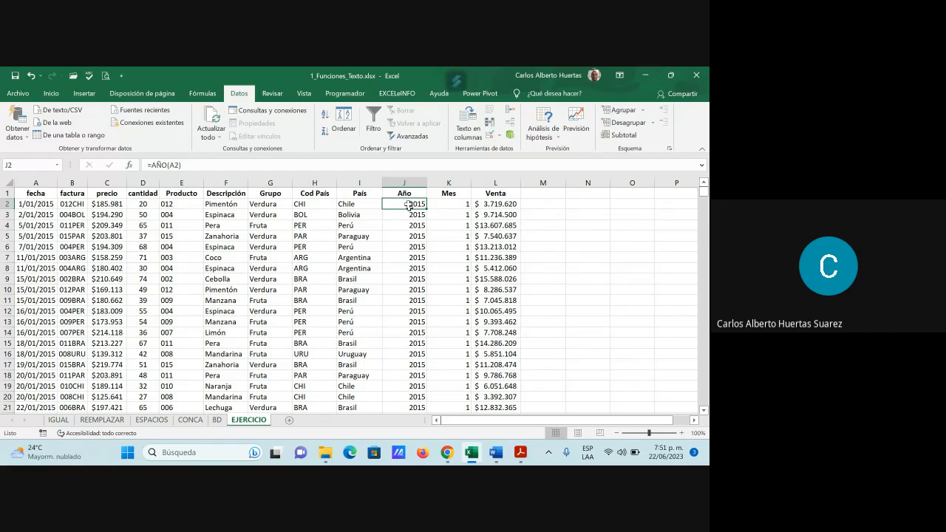
{"action": "left_click", "coordinate": [458, 207]}
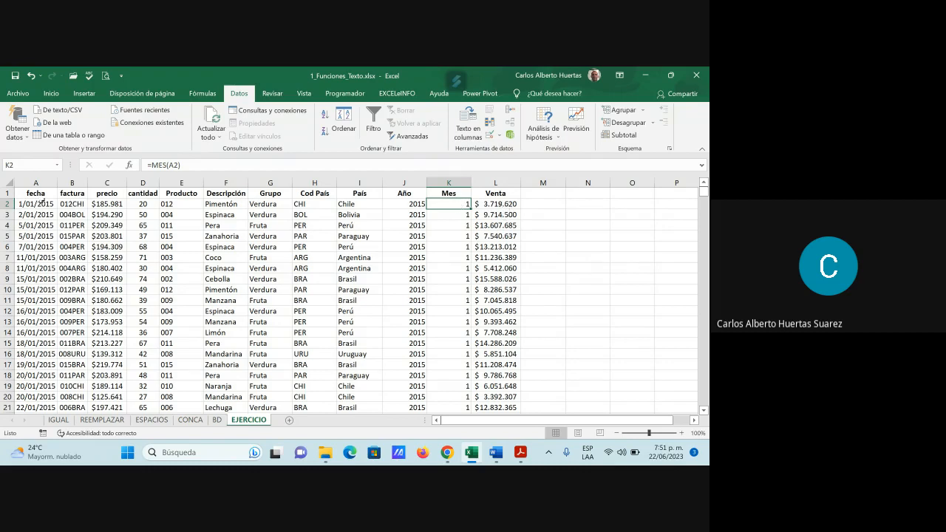
{"action": "left_click", "coordinate": [502, 204]}
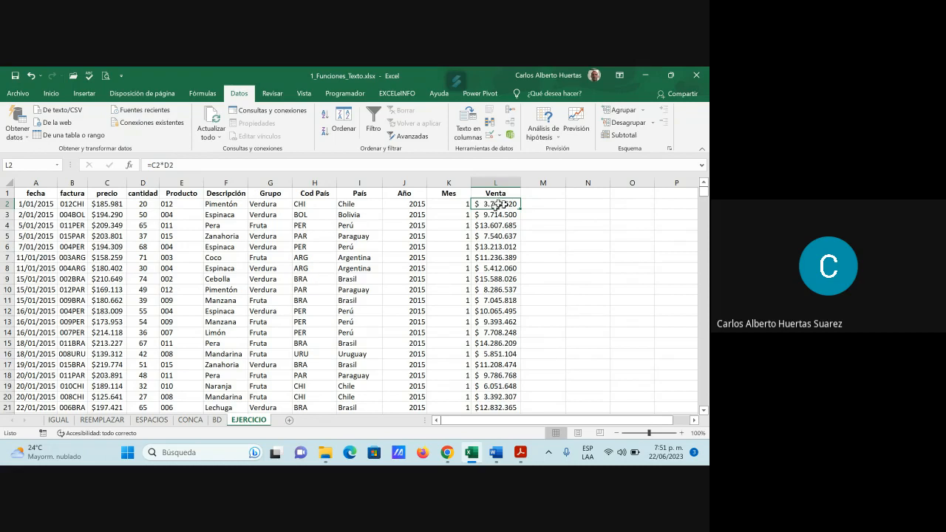
Step: Inspect the Venta formula in L2 and its source cells, precio in C2 and cantidad in D2, on the EJERCICIO sheet
{"action": "left_click", "coordinate": [117, 205]}
{"action": "left_click_drag", "start_coordinate": [116, 205], "coordinate": [142, 206]}
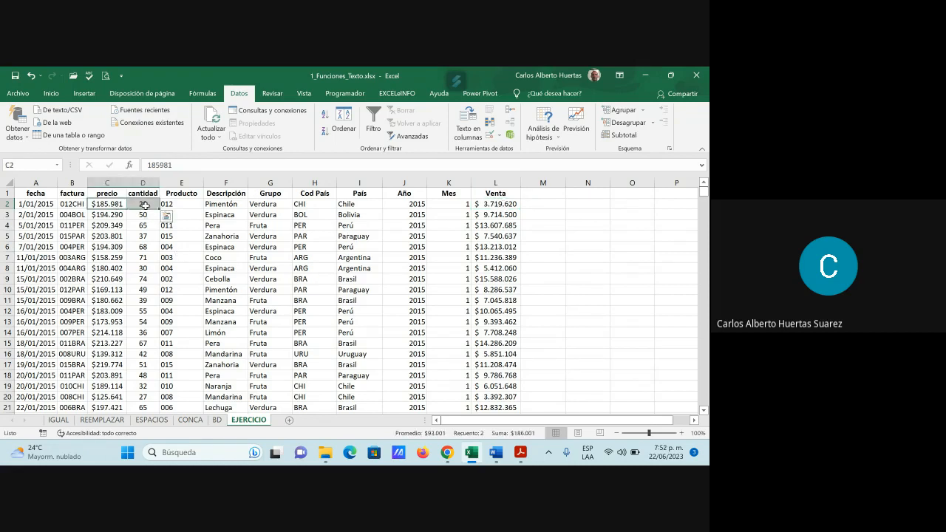
{"action": "left_click", "coordinate": [502, 205]}
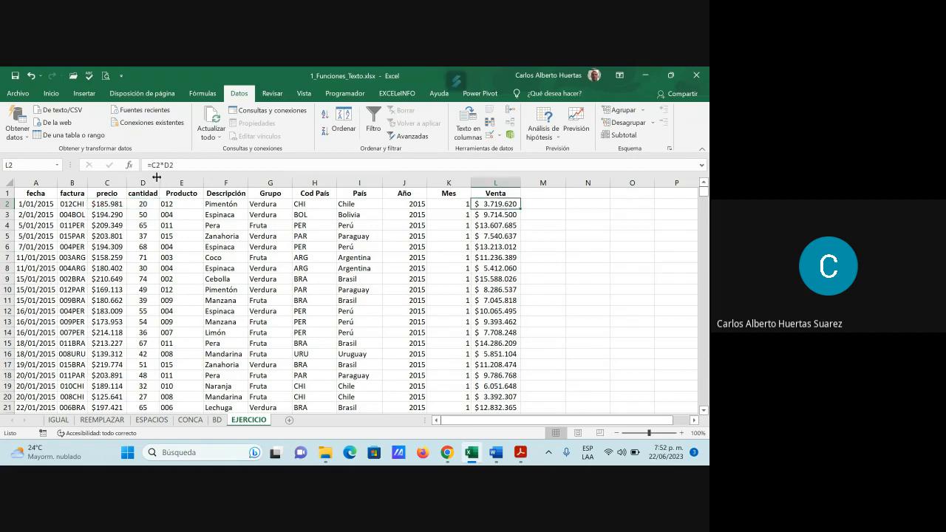
{"action": "left_click", "coordinate": [116, 205]}
{"action": "left_click", "coordinate": [142, 205]}
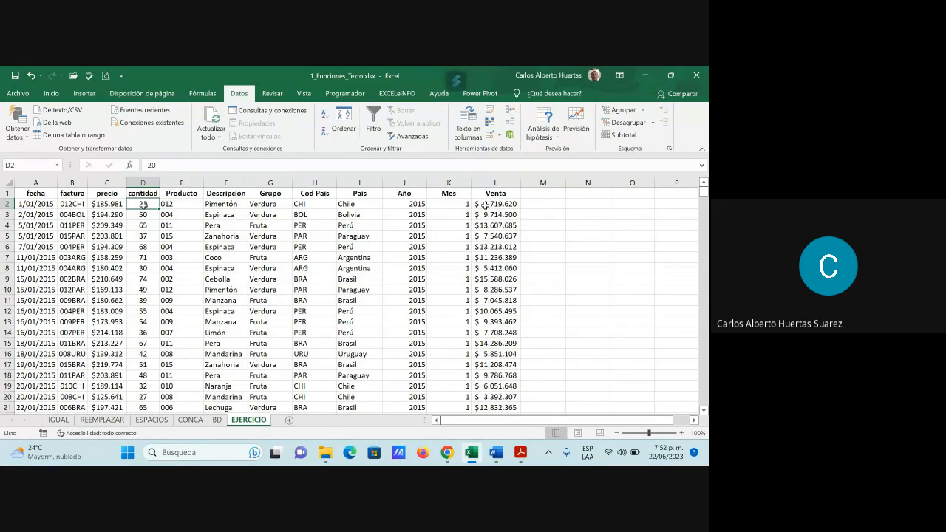
Step: Switch to the Google Meet call, admit the waiting participant, and return to the Excel workbook
{"action": "left_click", "coordinate": [644, 78]}
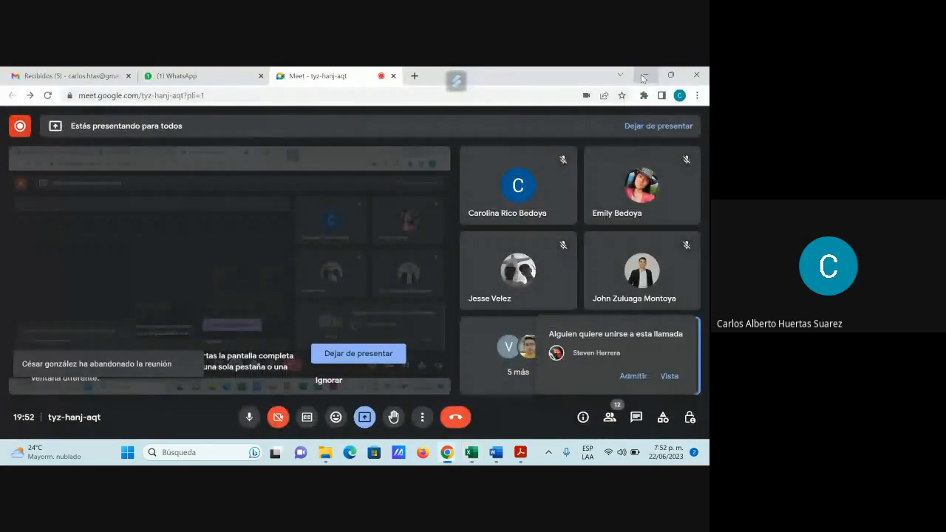
{"action": "left_click", "coordinate": [634, 377]}
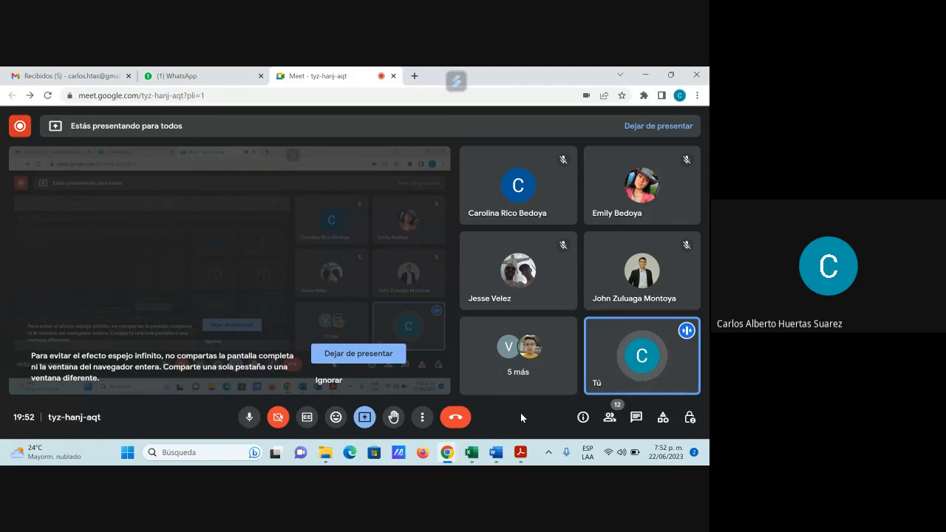
{"action": "left_click", "coordinate": [470, 453]}
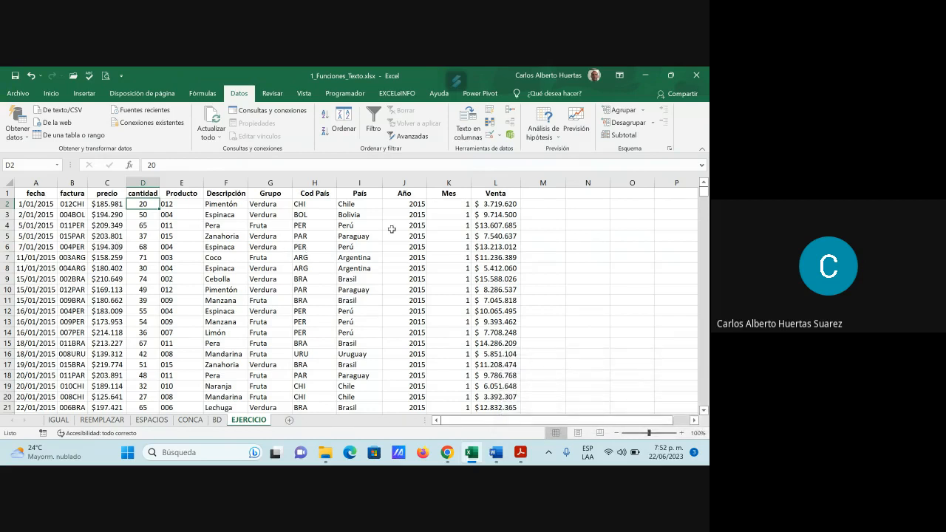
Step: Inspect the AÑO formula in J2 and the MES formula in K2, and switch to the Google Meet call
{"action": "left_click", "coordinate": [411, 204]}
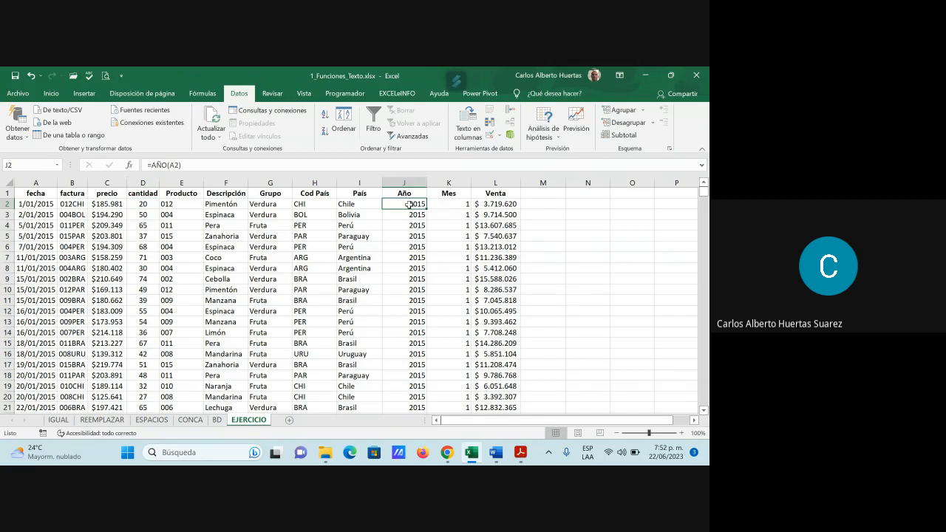
{"action": "left_click", "coordinate": [450, 204]}
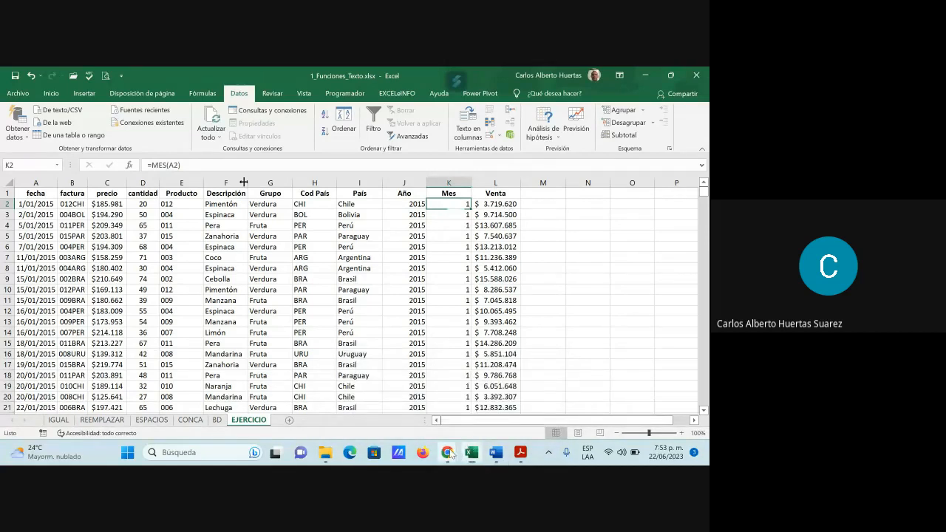
{"action": "mouse_move", "coordinate": [448, 453]}
{"action": "left_click", "coordinate": [398, 400]}
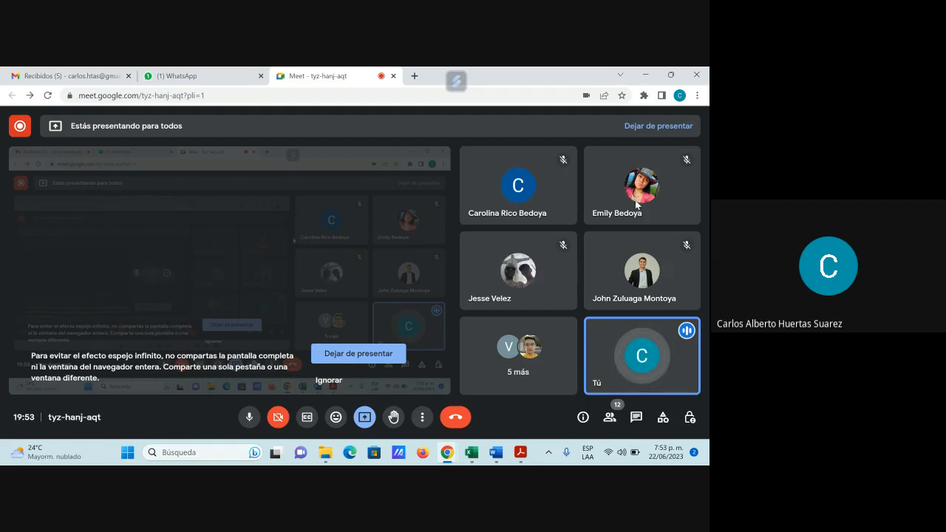
Step: Switch to the GFPI-F-135_GA RA02.pdf guide in Acrobat Reader and review the Texto en Columnas section on page 3
{"action": "left_click", "coordinate": [527, 455]}
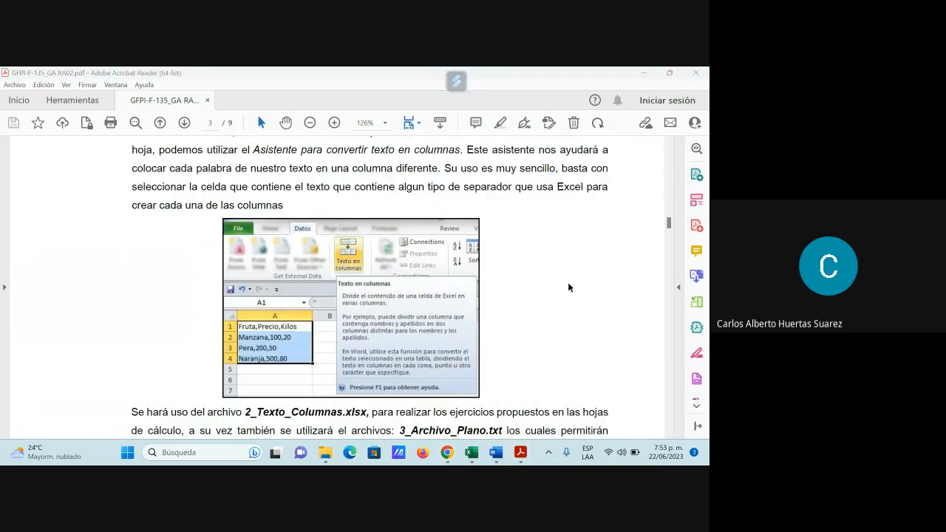
{"action": "scroll", "coordinate": [569, 288], "scroll_direction": "up", "scroll_amount": 3}
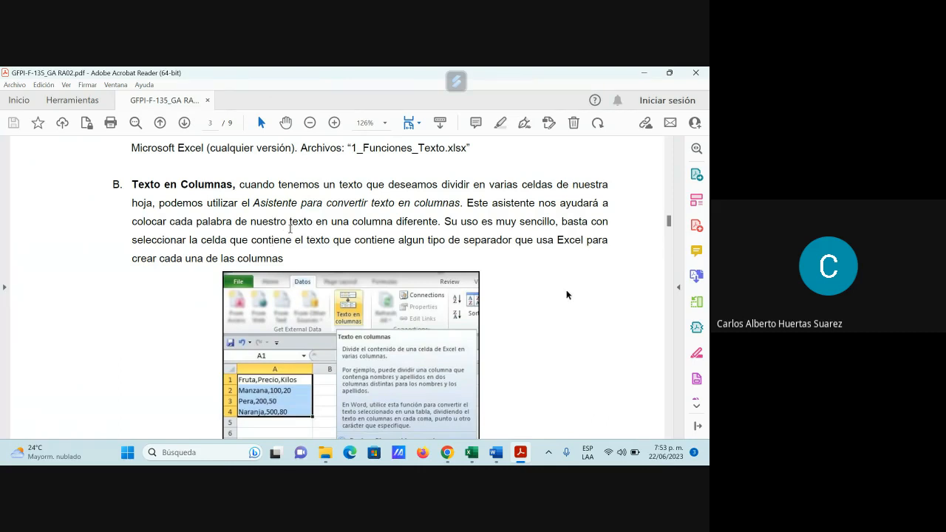
{"action": "scroll", "coordinate": [292, 229], "scroll_direction": "down", "scroll_amount": 1}
{"action": "scroll", "coordinate": [292, 229], "scroll_direction": "down", "scroll_amount": 3}
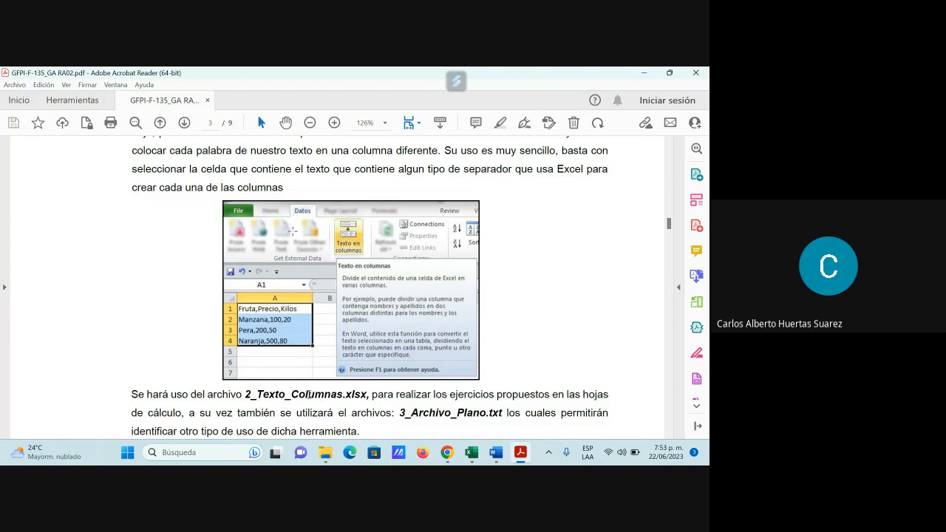
Step: Minimize the open windows to reach the Guía Nro.2 folder, open 2_Texto_Columnas.xlsx, and dismiss the Chrome presentation notification
{"action": "left_click", "coordinate": [644, 74]}
{"action": "left_click", "coordinate": [644, 75]}
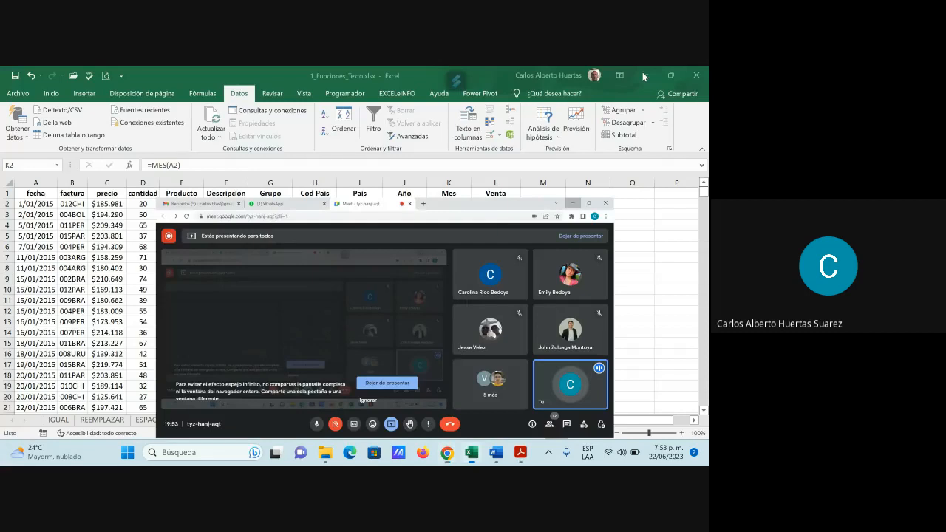
{"action": "left_click", "coordinate": [643, 74]}
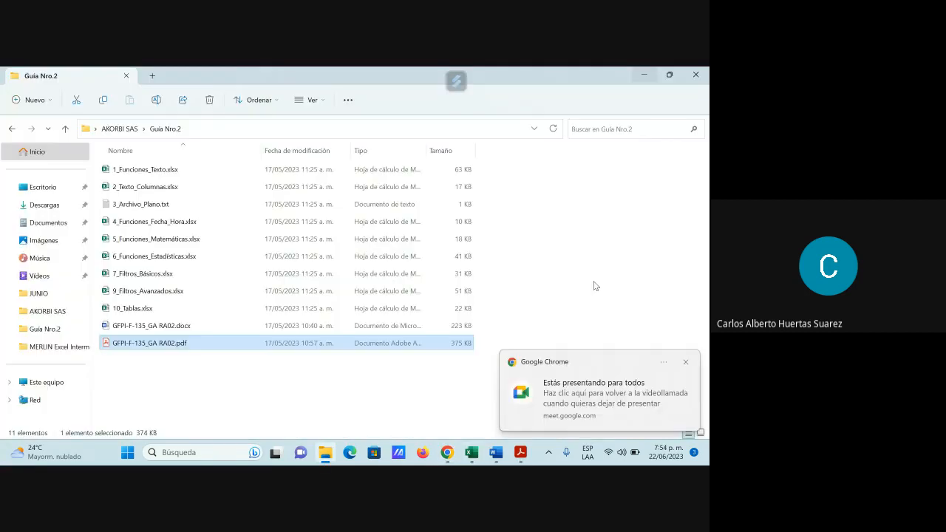
{"action": "double_click", "coordinate": [167, 187]}
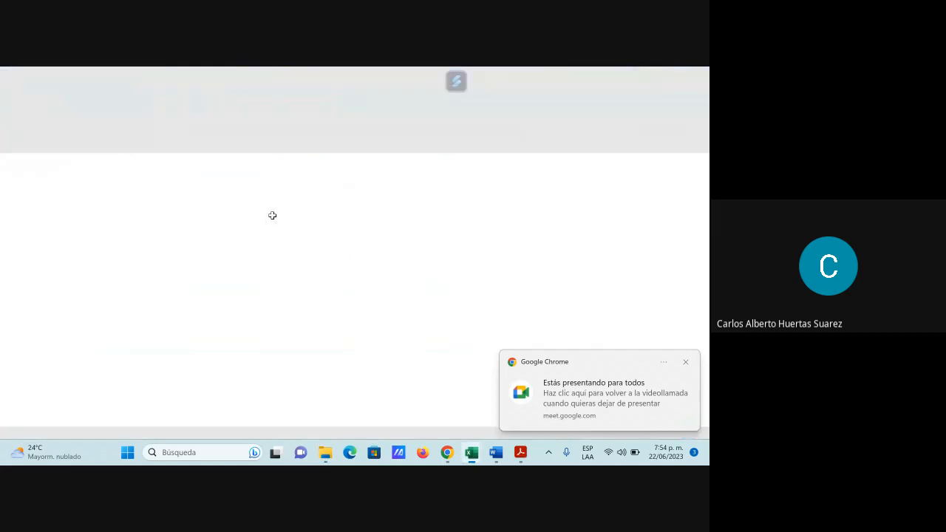
{"action": "left_click", "coordinate": [688, 362]}
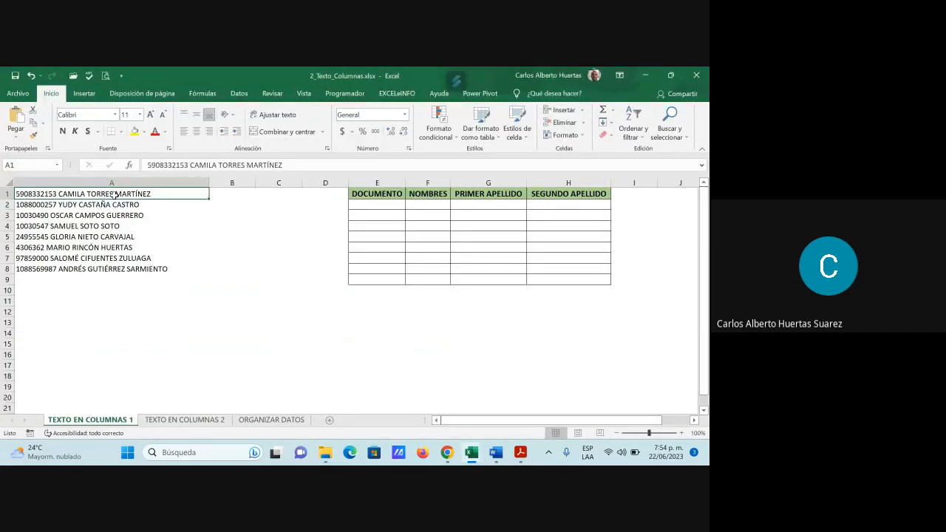
Step: Try to split A1:A8 on the TEXTO EN COLUMNAS 1 sheet with Texto en columnas, using Espacio instead of Tabulación as the delimiter
{"action": "left_click_drag", "start_coordinate": [115, 196], "coordinate": [109, 267]}
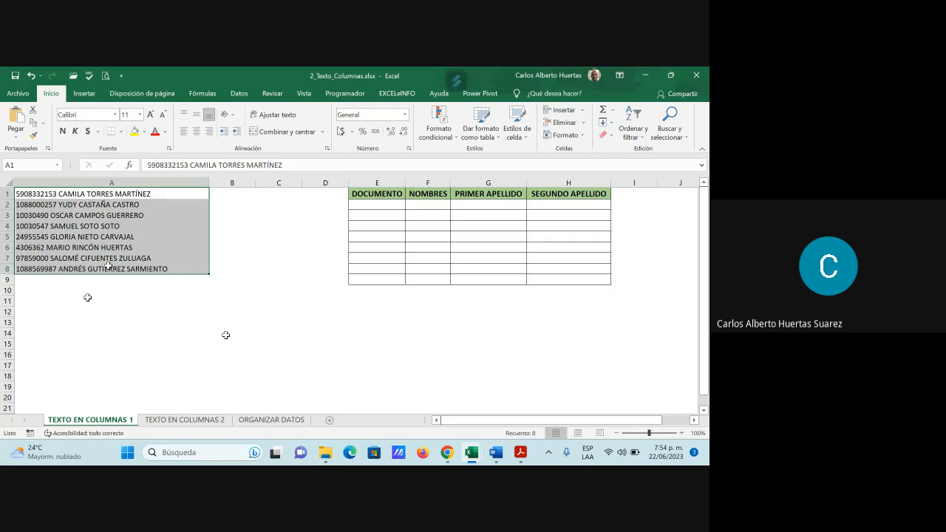
{"action": "left_click", "coordinate": [240, 94]}
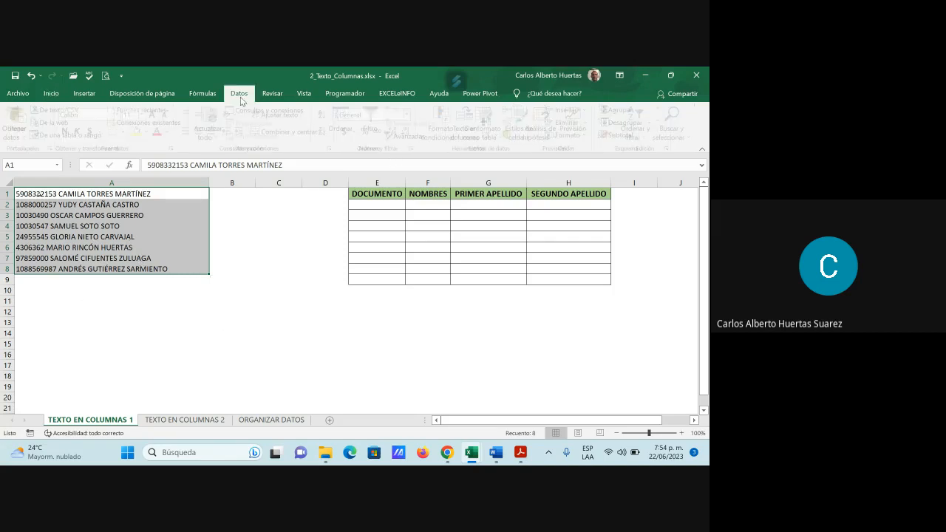
{"action": "left_click", "coordinate": [471, 144]}
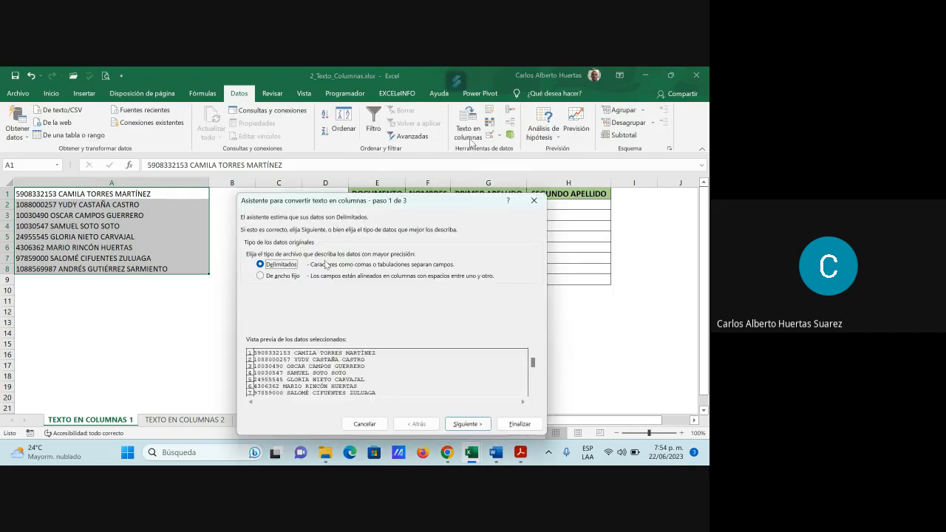
{"action": "left_click", "coordinate": [466, 424]}
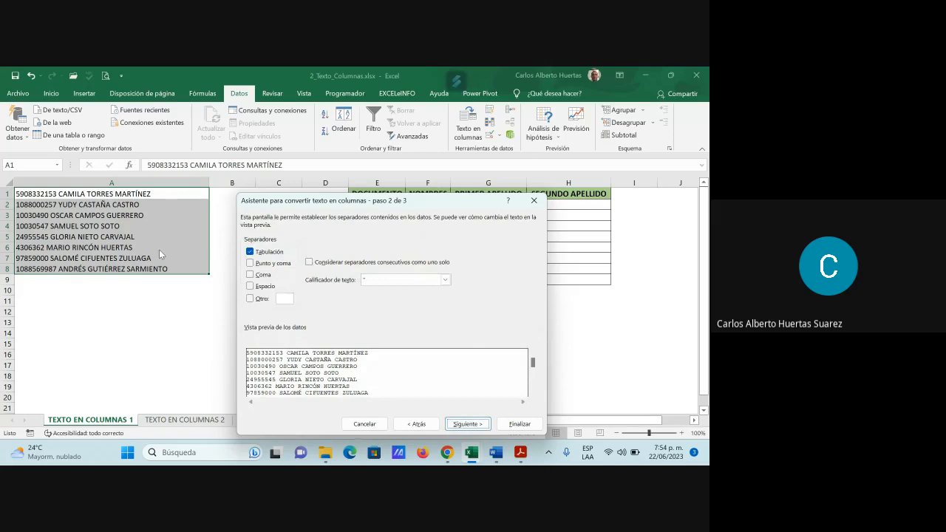
{"action": "left_click", "coordinate": [259, 255]}
{"action": "left_click", "coordinate": [251, 286]}
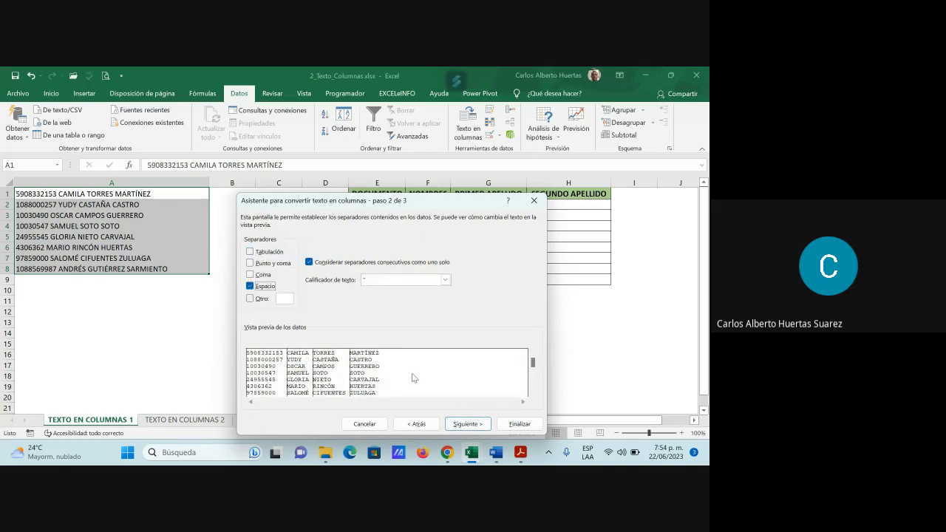
{"action": "left_click", "coordinate": [468, 425]}
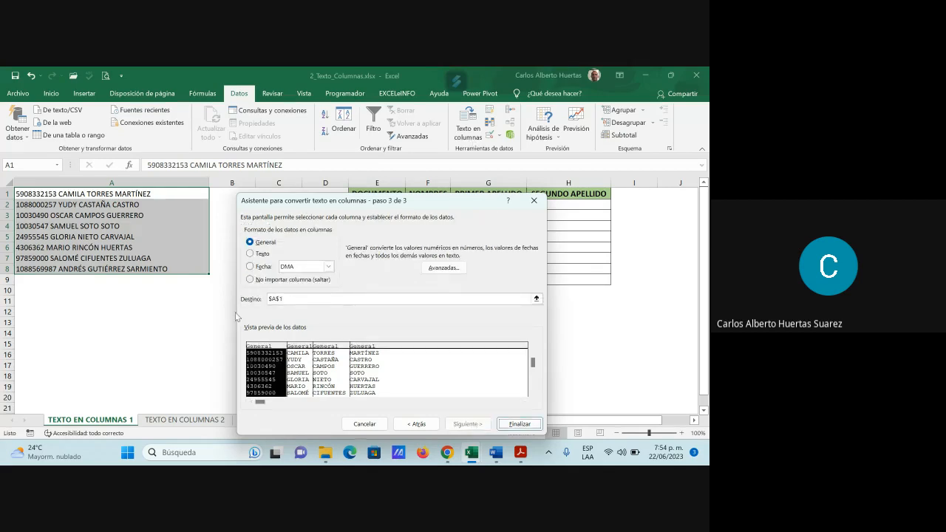
{"action": "left_click", "coordinate": [520, 424]}
{"action": "left_click", "coordinate": [385, 288]}
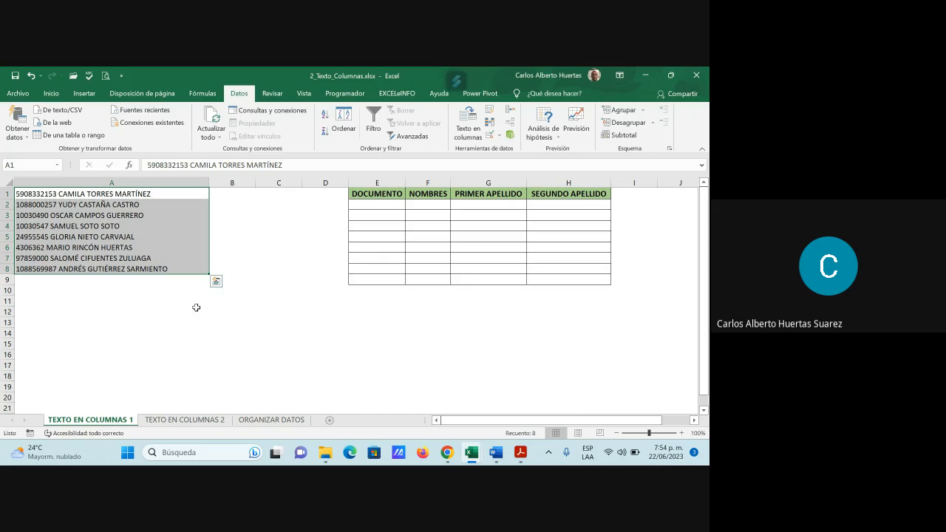
Step: Look through the TEXTO EN COLUMNAS 2 and ORGANIZAR DATOS exercises, close 2_Texto_Columnas.xlsx, and return to the Guía Nro.2 folder
{"action": "left_click", "coordinate": [190, 420]}
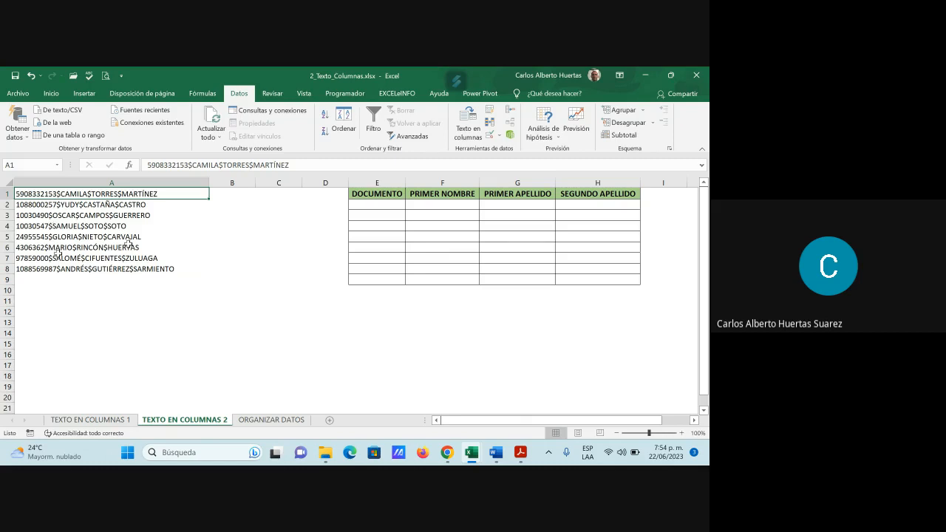
{"action": "left_click", "coordinate": [253, 420]}
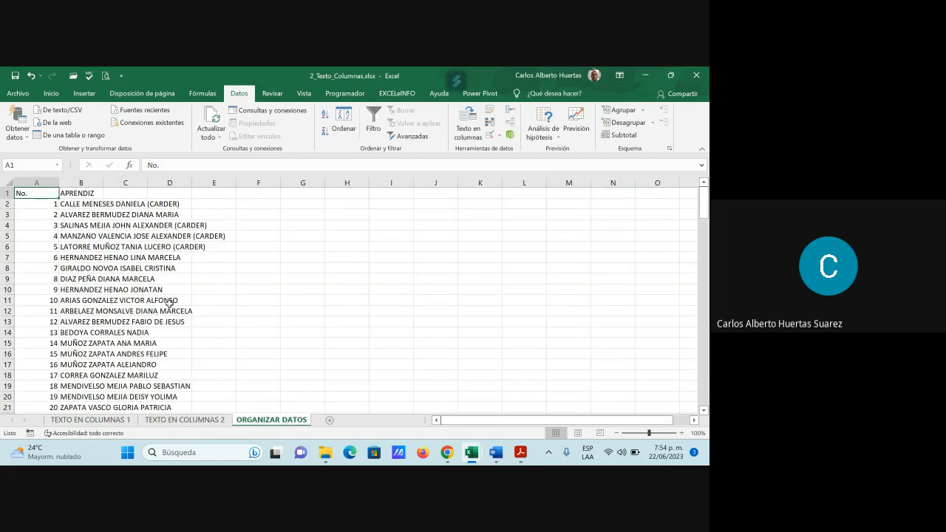
{"action": "scroll", "coordinate": [155, 346], "scroll_direction": "down", "scroll_amount": 4}
{"action": "scroll", "coordinate": [156, 346], "scroll_direction": "up", "scroll_amount": 4}
{"action": "left_click", "coordinate": [177, 203]}
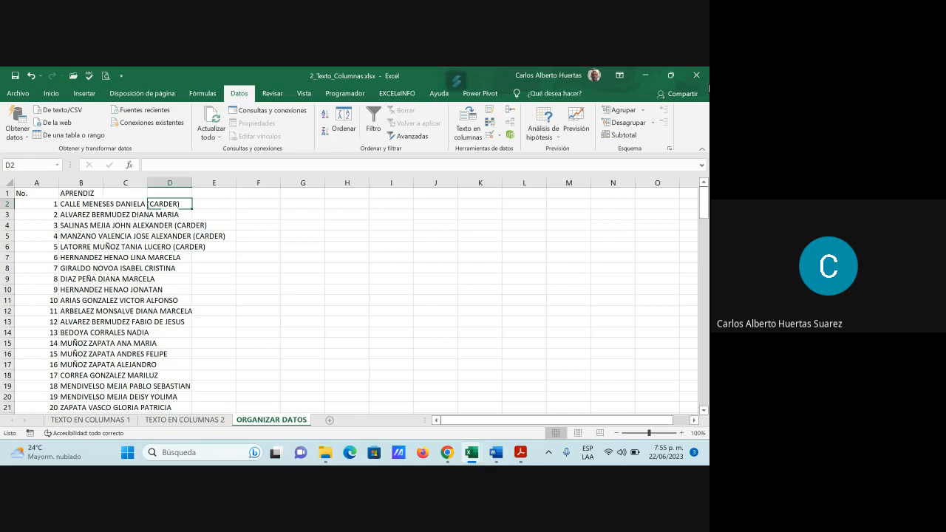
{"action": "left_click", "coordinate": [697, 80]}
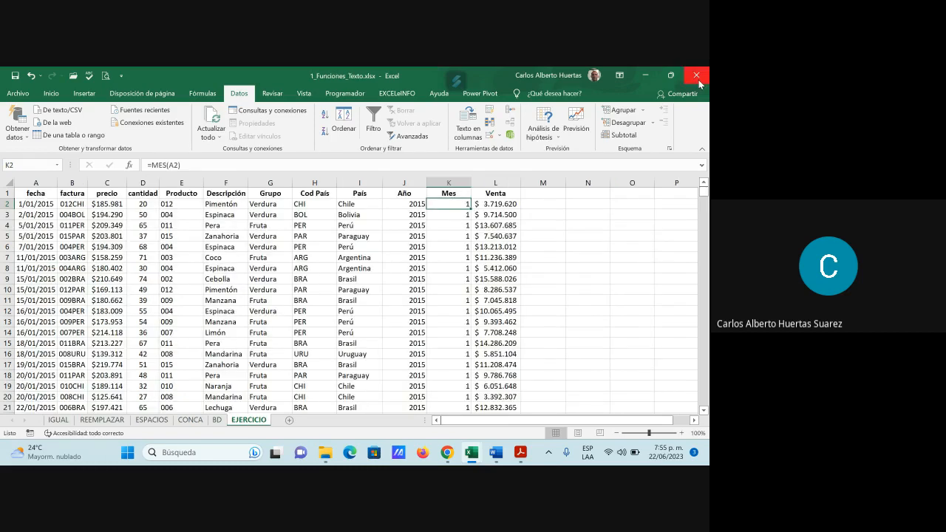
{"action": "left_click", "coordinate": [697, 78]}
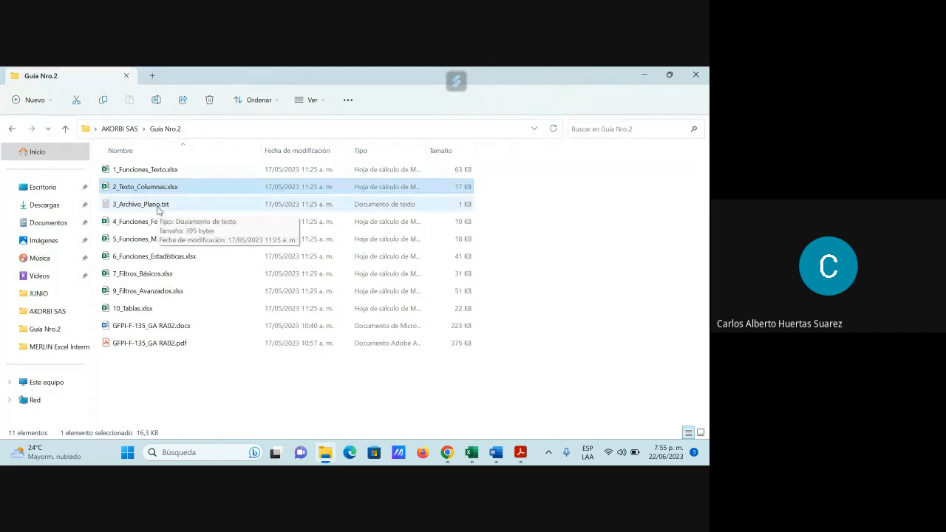
Step: Switch to the PDF guide and review the exercise files, evidence and materials listed for Texto en Columnas
{"action": "left_click", "coordinate": [520, 459]}
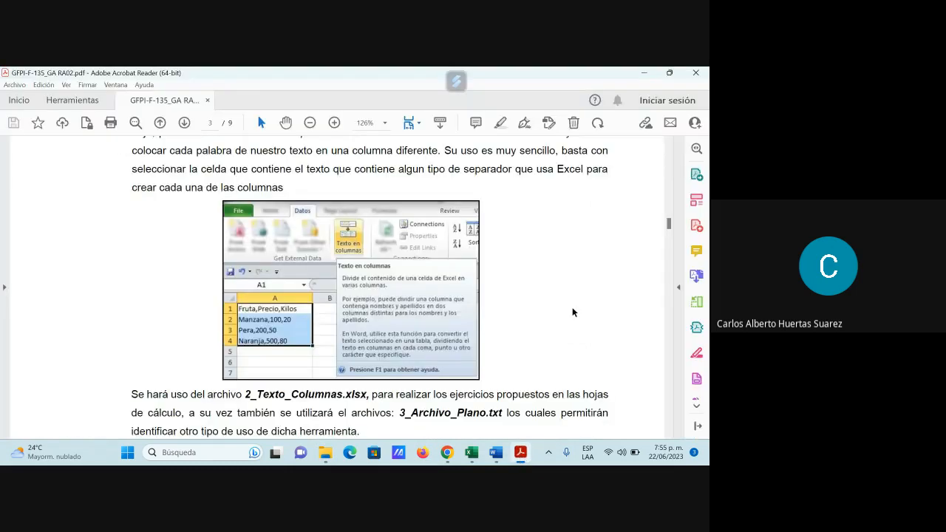
{"action": "scroll", "coordinate": [571, 307], "scroll_direction": "down", "scroll_amount": 2}
{"action": "scroll", "coordinate": [572, 312], "scroll_direction": "down", "scroll_amount": 1}
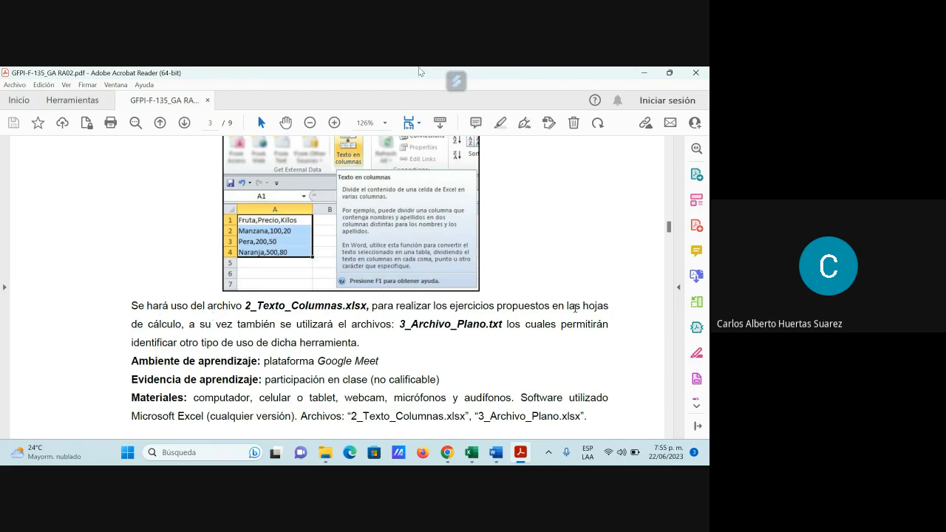
Step: Point out 3_Archivo_Plano.txt in the Guía Nro.2 folder, minimize the folder, and switch to the Google Meet call
{"action": "left_click", "coordinate": [645, 72]}
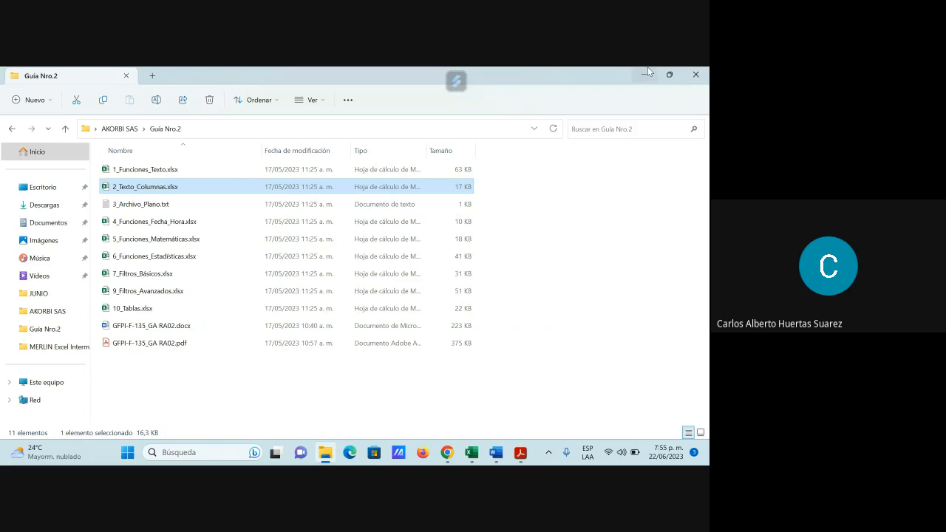
{"action": "left_click", "coordinate": [151, 207]}
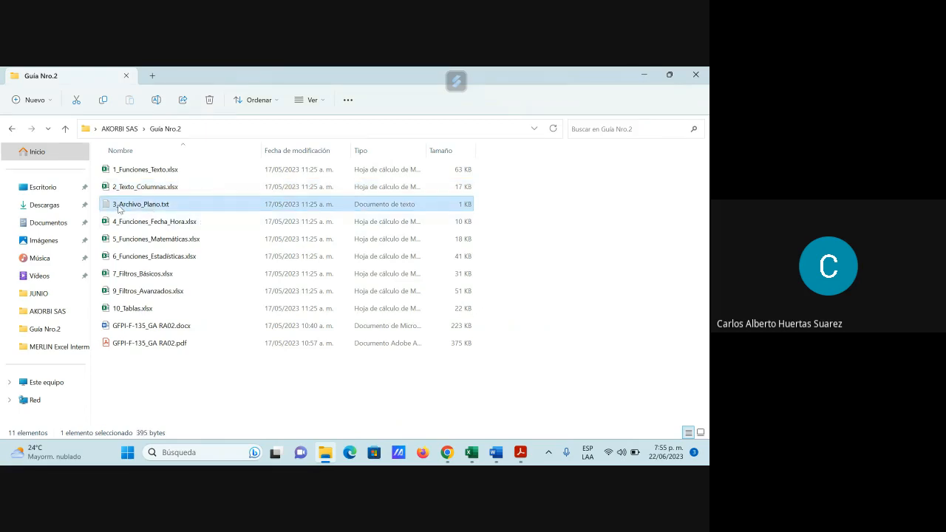
{"action": "left_click", "coordinate": [643, 74]}
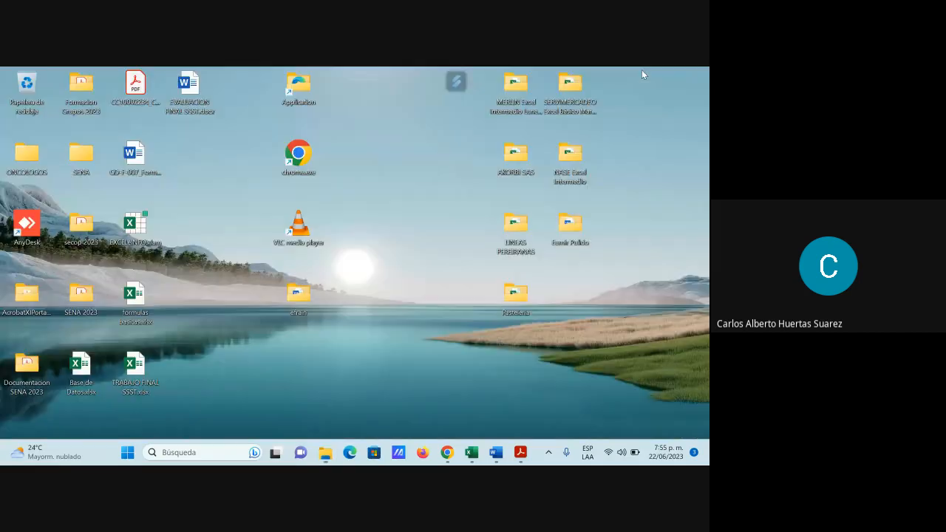
{"action": "mouse_move", "coordinate": [458, 462]}
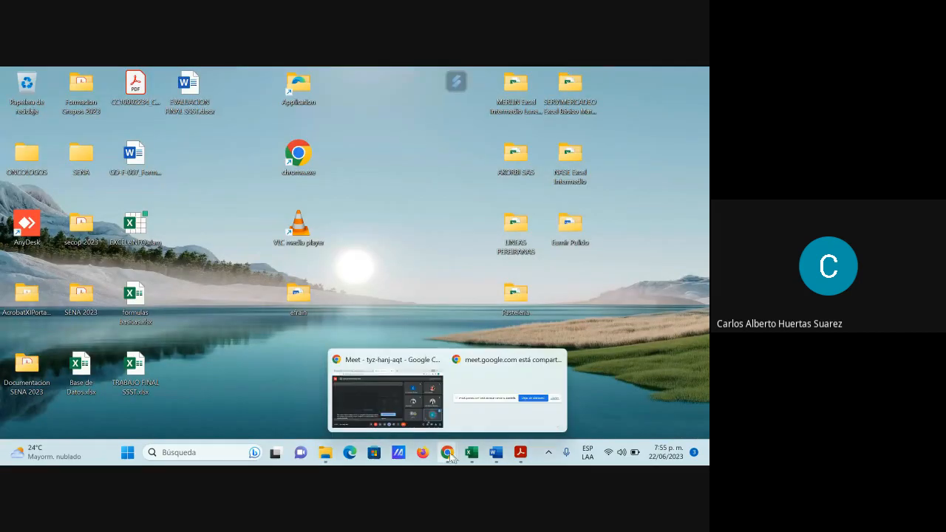
{"action": "left_click", "coordinate": [414, 388]}
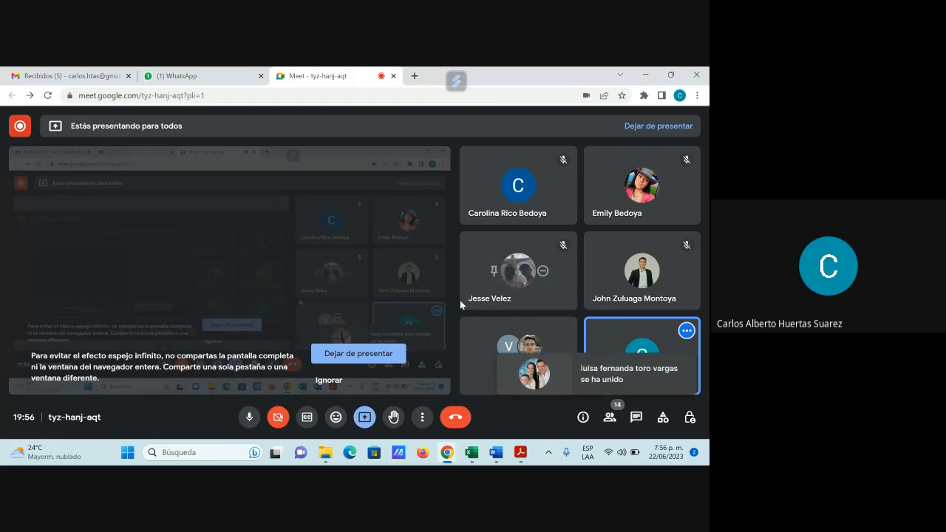
Step: Switch to WhatsApp and start attaching a document in the Excel Intermedio Akorbi SAS group chat
{"action": "left_click", "coordinate": [520, 452]}
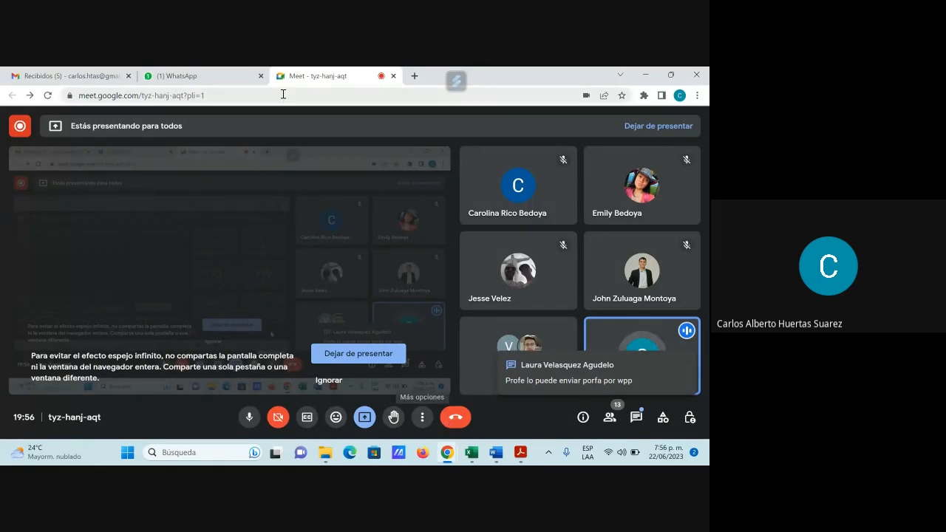
{"action": "left_click", "coordinate": [212, 77]}
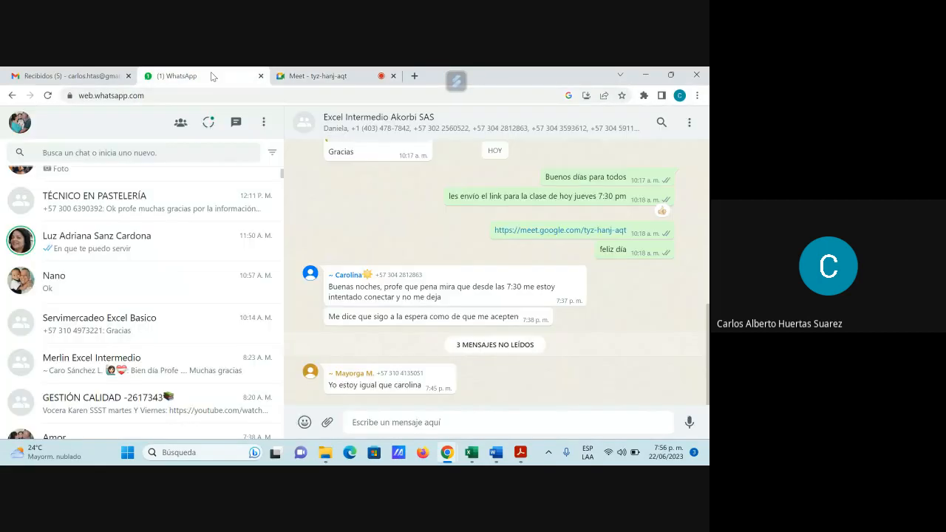
{"action": "scroll", "coordinate": [312, 302], "scroll_direction": "up", "scroll_amount": 4}
{"action": "scroll", "coordinate": [169, 185], "scroll_direction": "up", "scroll_amount": 3}
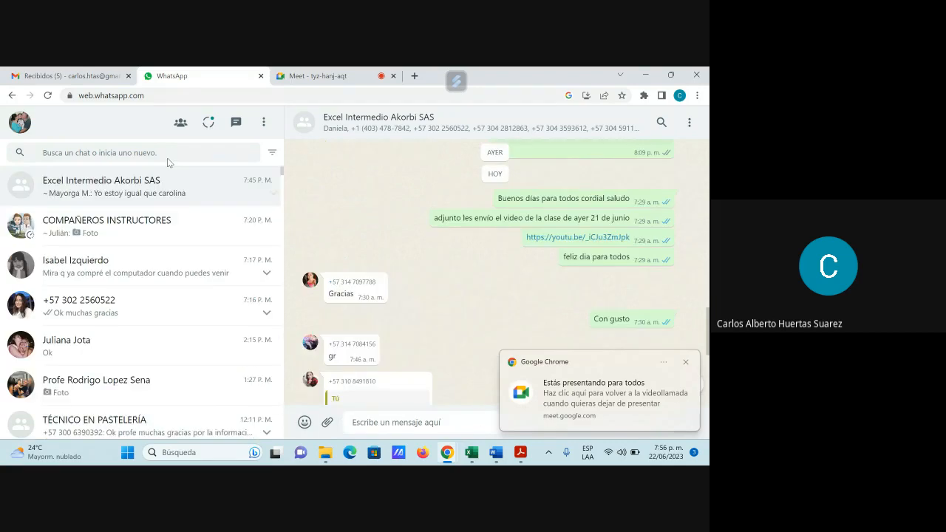
{"action": "scroll", "coordinate": [424, 341], "scroll_direction": "down", "scroll_amount": 5}
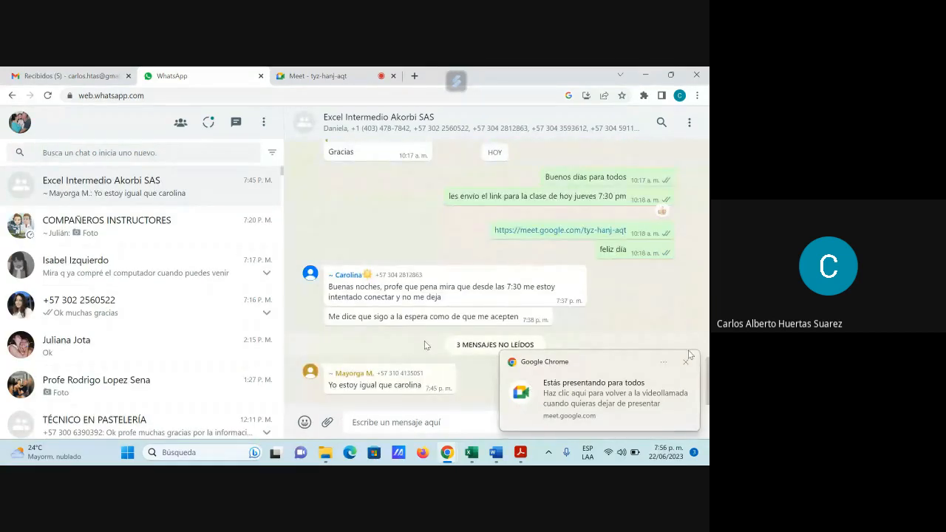
{"action": "left_click", "coordinate": [327, 422]}
{"action": "left_click", "coordinate": [327, 274]}
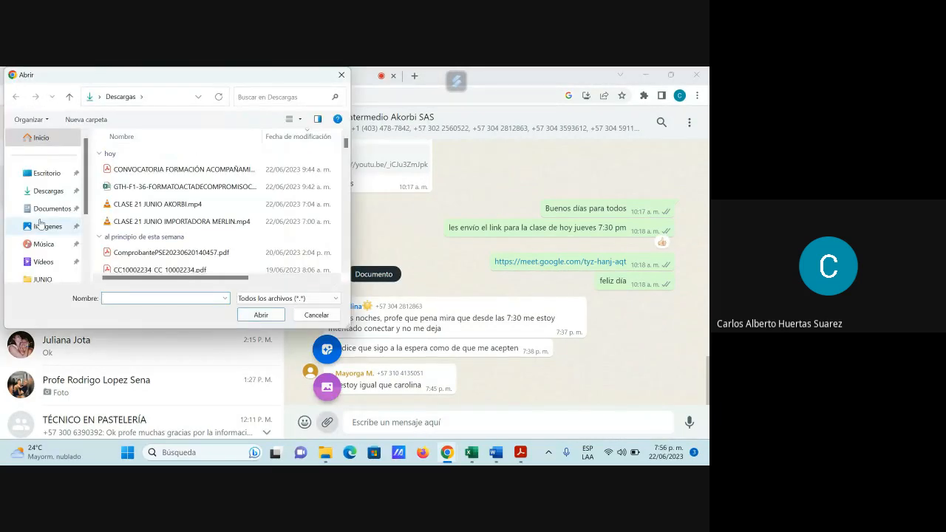
Step: Attach 3_Archivo_Plano.txt from Escritorio > AKORBI SAS > Guía Nro.2 and send it to the group
{"action": "left_click", "coordinate": [50, 176]}
{"action": "double_click", "coordinate": [142, 176]}
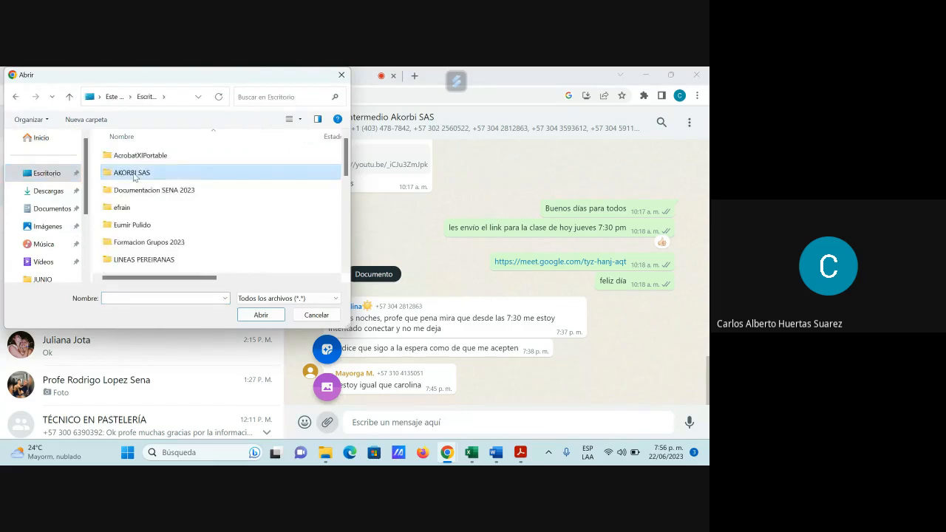
{"action": "left_click", "coordinate": [133, 190]}
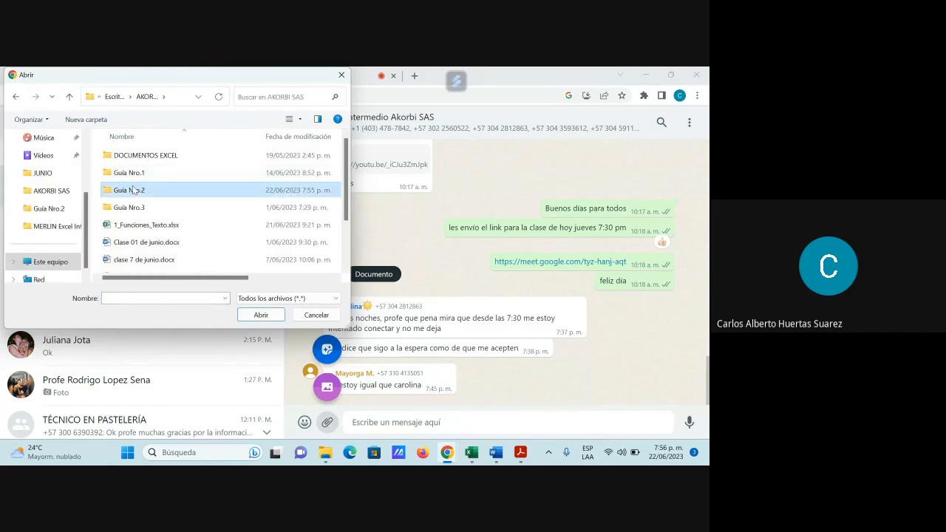
{"action": "double_click", "coordinate": [133, 190]}
{"action": "left_click", "coordinate": [133, 190]}
{"action": "left_click", "coordinate": [260, 315]}
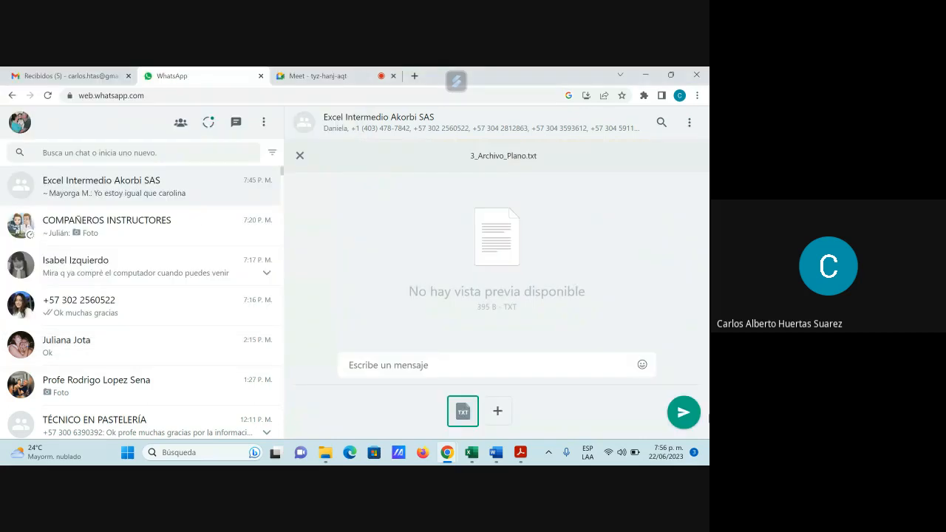
{"action": "left_click", "coordinate": [684, 413]}
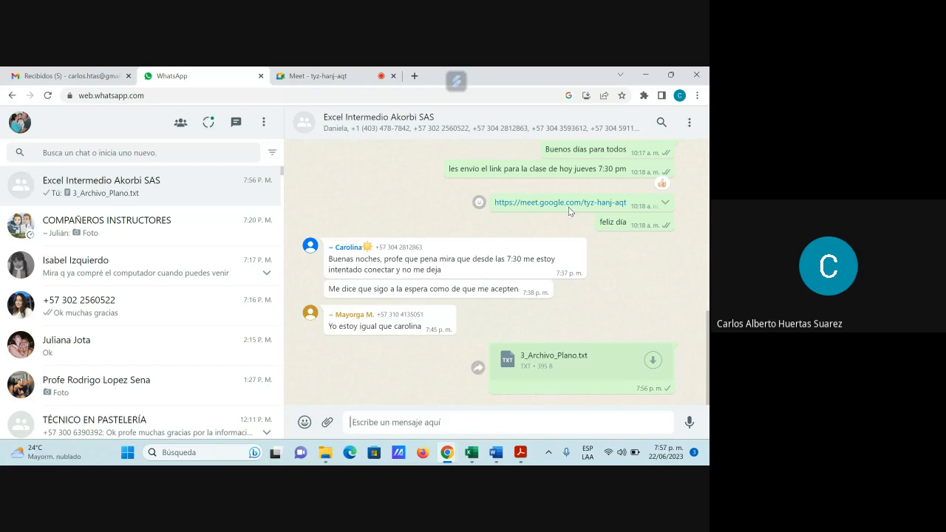
Step: Return to the Google Meet call, read the call messages, and close them
{"action": "left_click", "coordinate": [342, 80]}
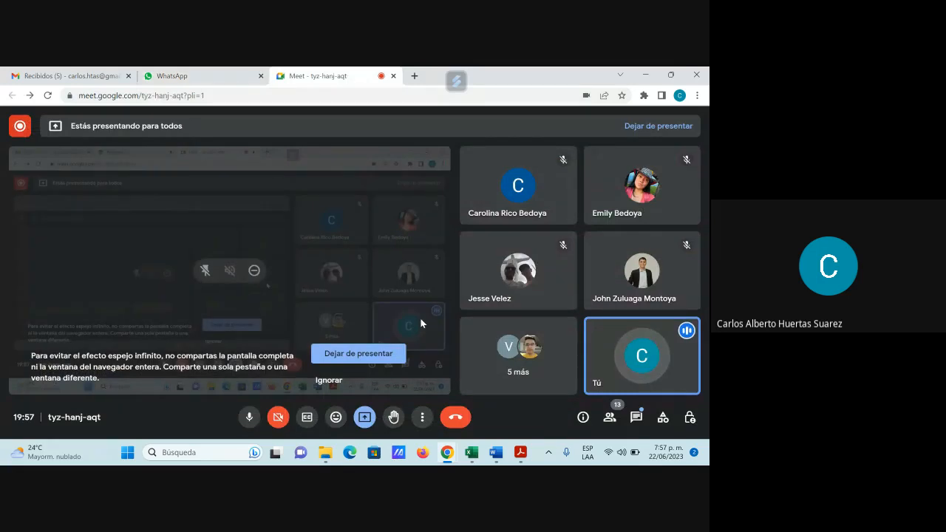
{"action": "left_click", "coordinate": [636, 418]}
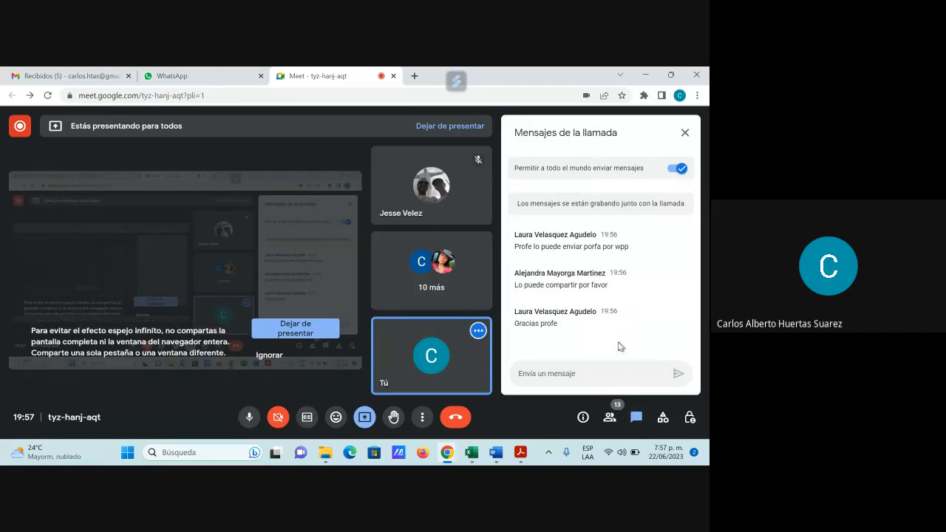
{"action": "left_click", "coordinate": [684, 132]}
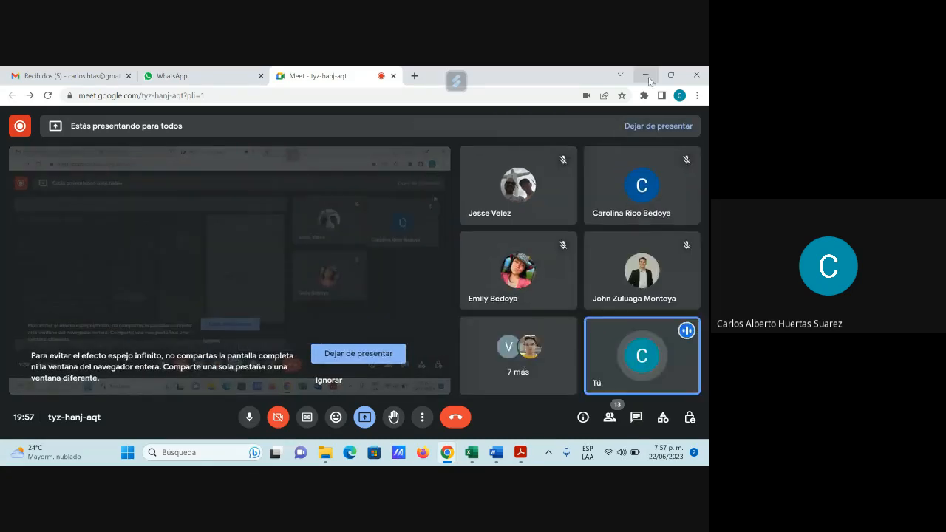
Step: Minimize the browser, open 3_Archivo_Plano.txt from the Guía Nro.2 folder, and maximize its Notepad window
{"action": "left_click", "coordinate": [645, 74]}
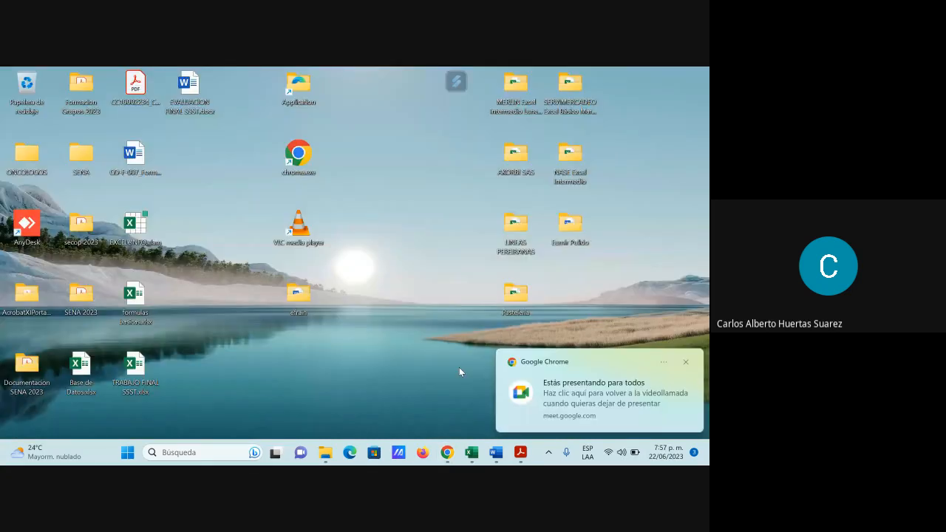
{"action": "left_click", "coordinate": [326, 453]}
{"action": "double_click", "coordinate": [153, 204]}
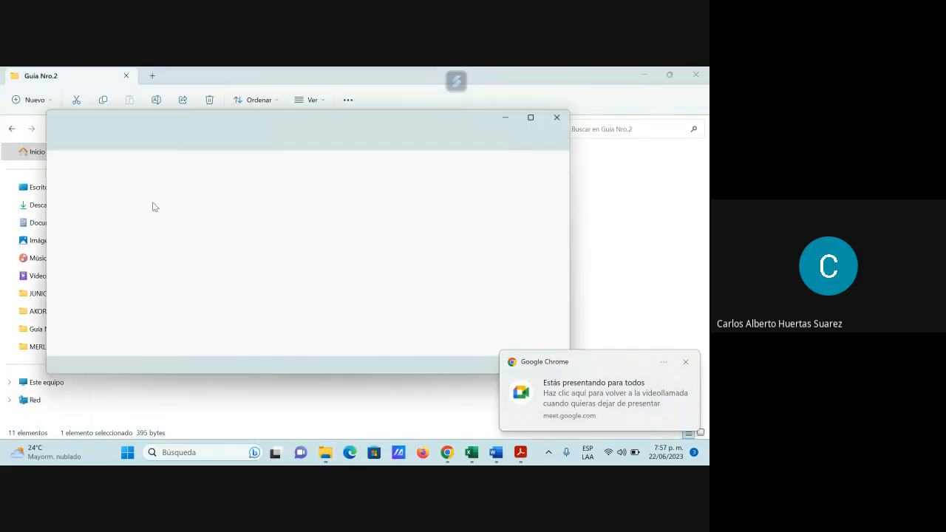
{"action": "left_click", "coordinate": [532, 119]}
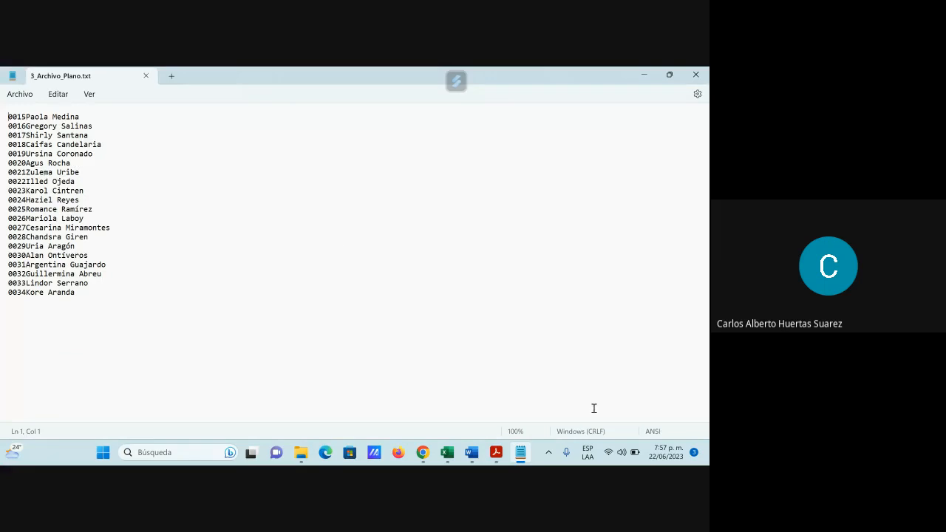
Step: Switch to the Meet call, look through the participant list and microphone states, and close the list
{"action": "mouse_move", "coordinate": [423, 453]}
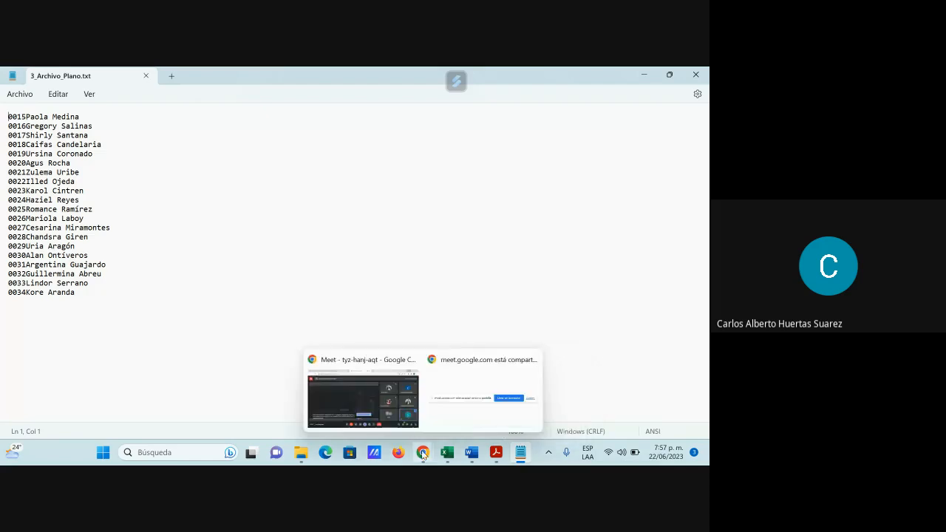
{"action": "left_click", "coordinate": [376, 385]}
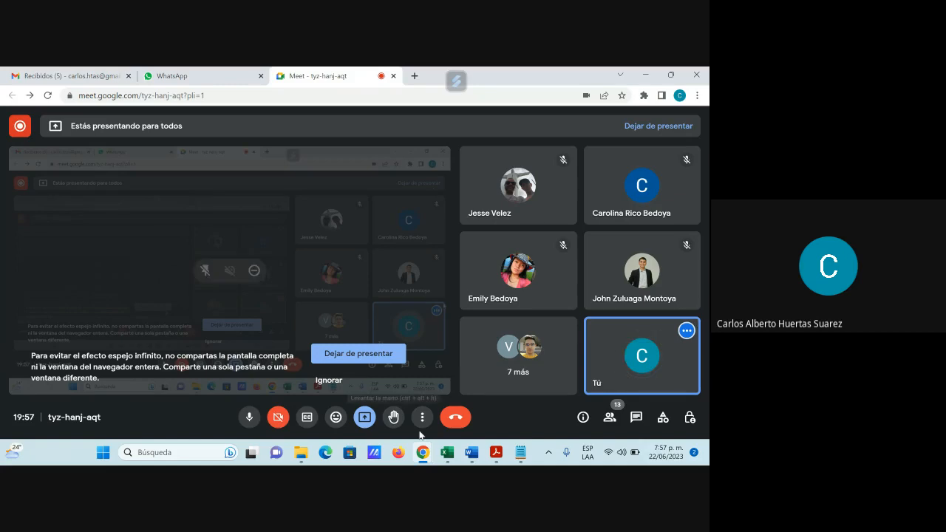
{"action": "left_click", "coordinate": [610, 418]}
{"action": "scroll", "coordinate": [639, 311], "scroll_direction": "down", "scroll_amount": 3}
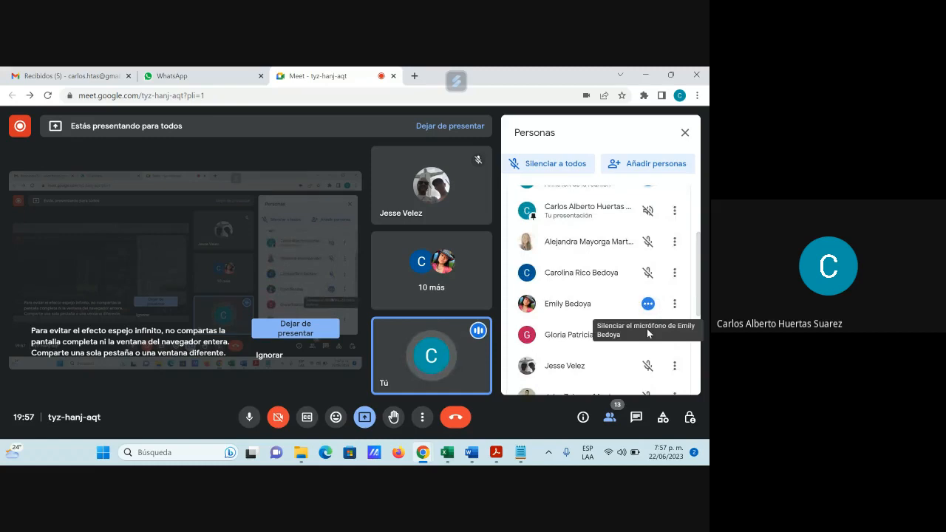
{"action": "scroll", "coordinate": [606, 339], "scroll_direction": "down", "scroll_amount": 3}
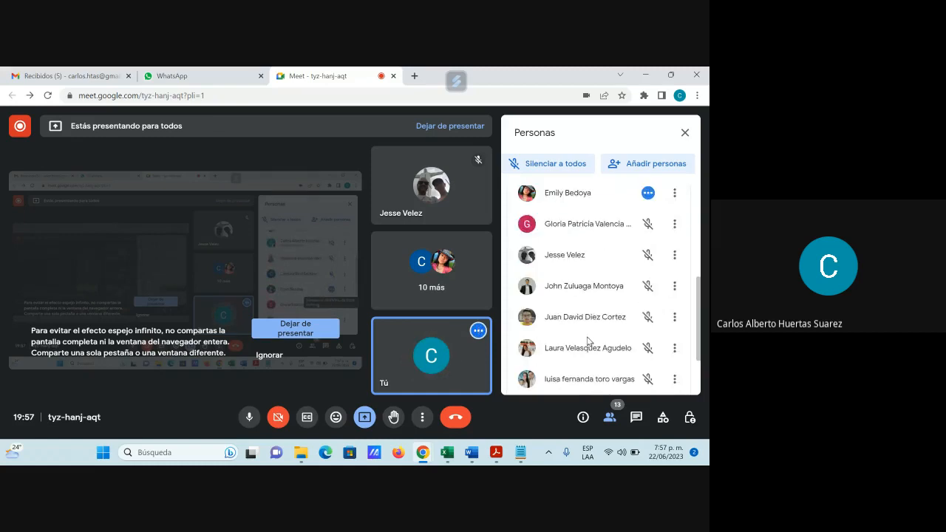
{"action": "scroll", "coordinate": [587, 340], "scroll_direction": "down", "scroll_amount": 1}
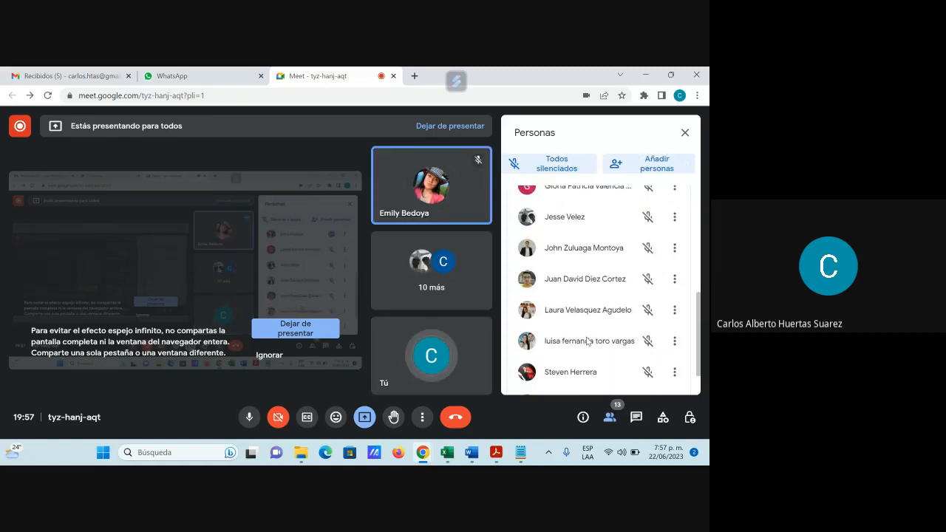
{"action": "scroll", "coordinate": [588, 340], "scroll_direction": "down", "scroll_amount": 1}
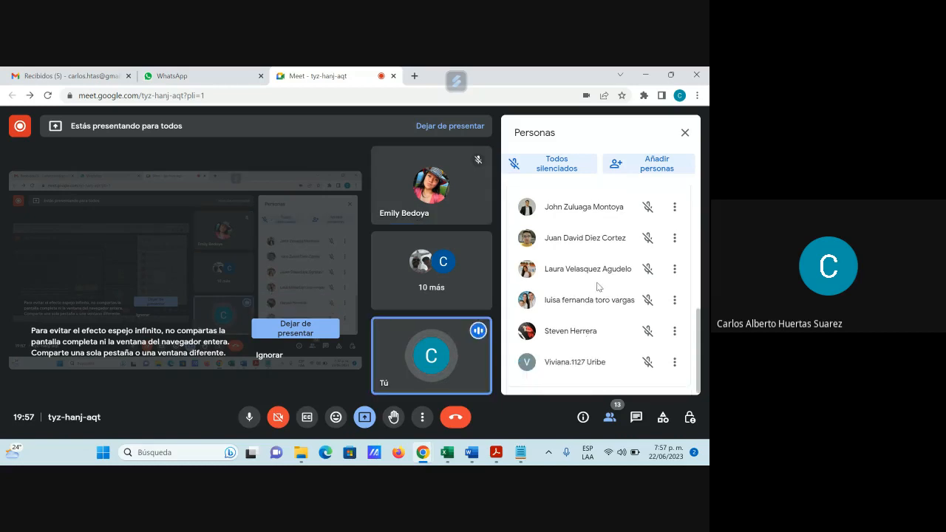
{"action": "left_click_drag", "start_coordinate": [698, 325], "coordinate": [696, 152]}
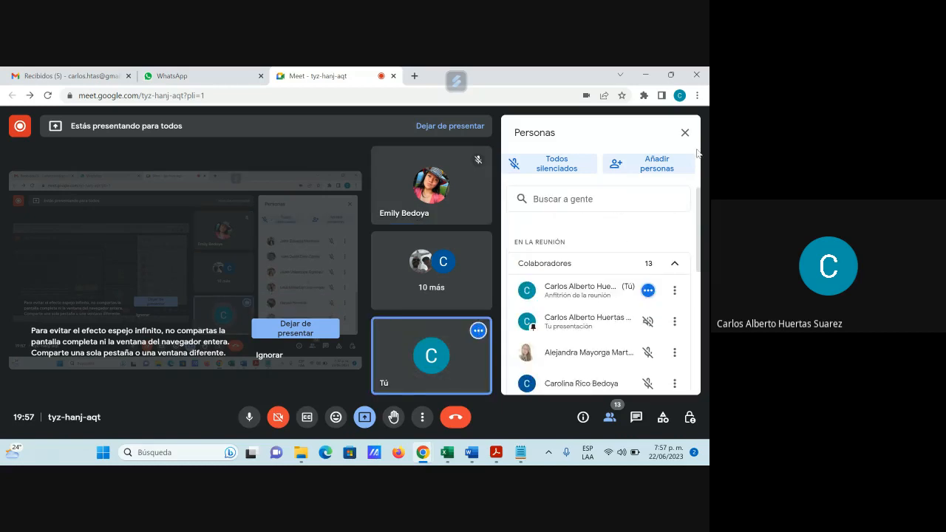
{"action": "left_click", "coordinate": [684, 133]}
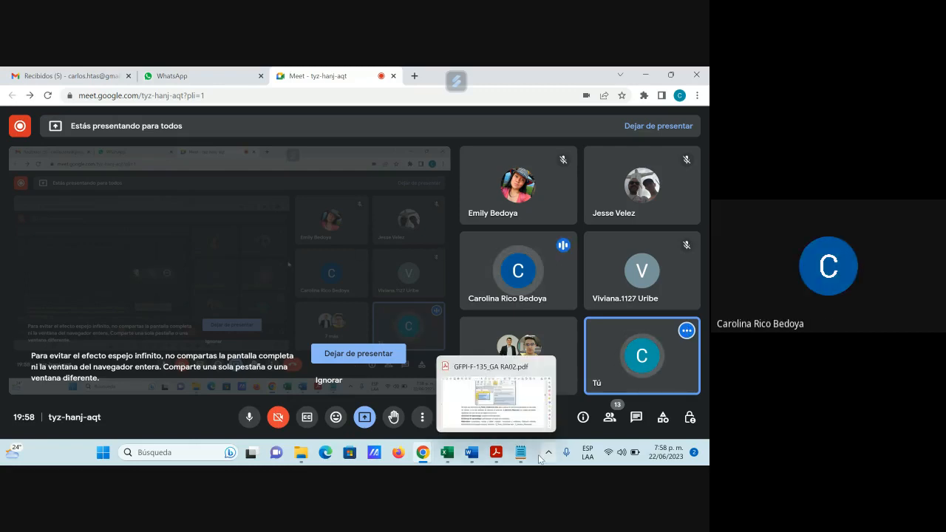
Step: Check the call messages, switch back to 3_Archivo_Plano.txt in Notepad, and dismiss the screen-sharing notification
{"action": "mouse_move", "coordinate": [534, 454]}
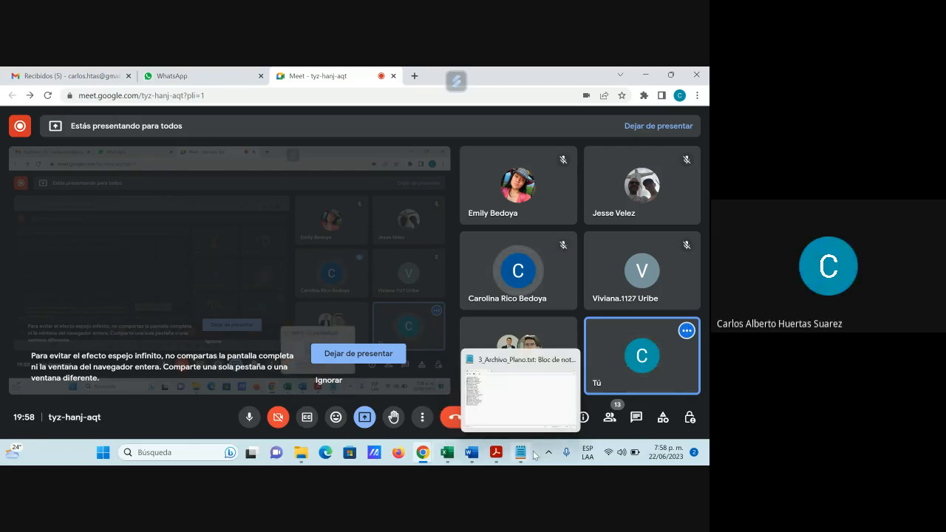
{"action": "left_click", "coordinate": [637, 418]}
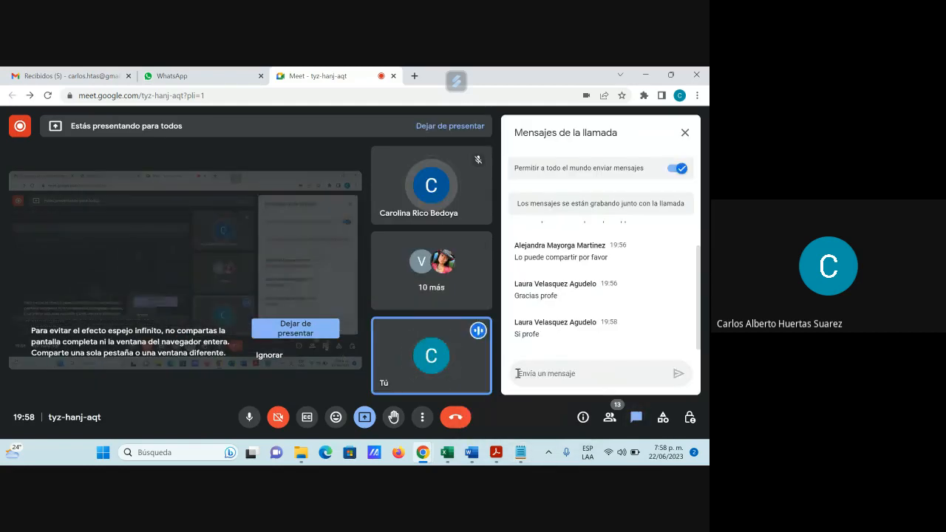
{"action": "left_click", "coordinate": [520, 452]}
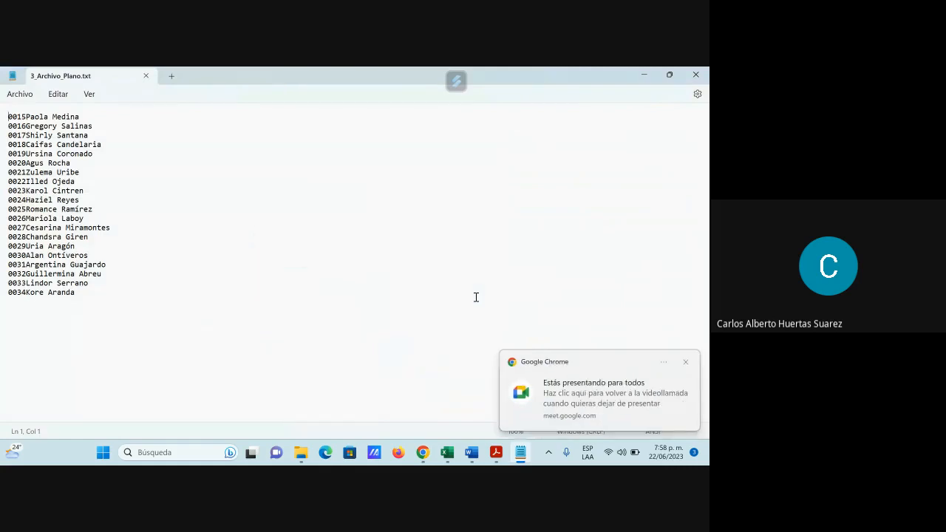
{"action": "left_click", "coordinate": [684, 361]}
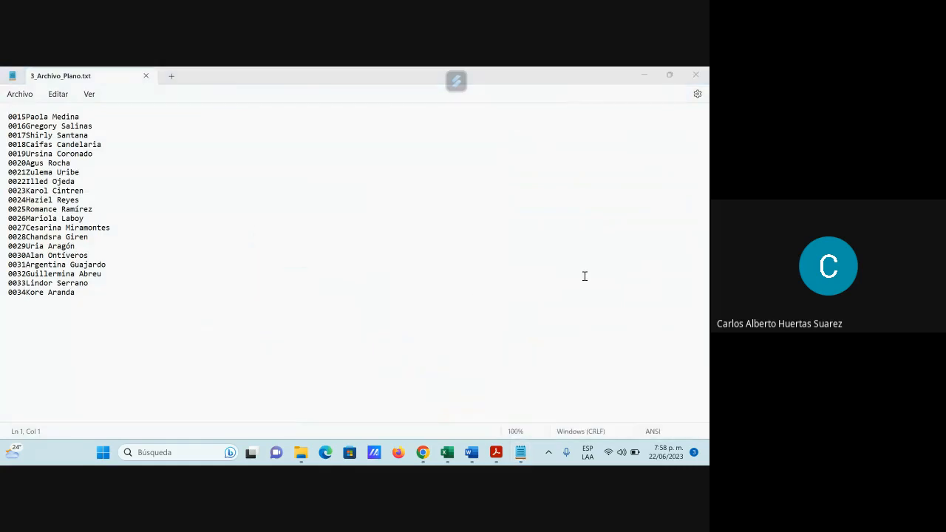
{"action": "left_click", "coordinate": [416, 210]}
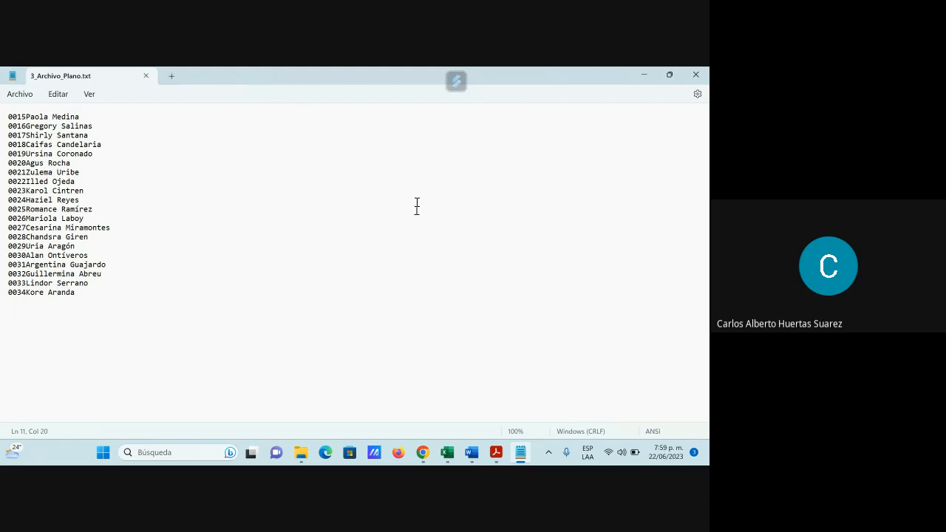
Step: Minimize 3_Archivo_Plano.txt, close the call messages in Meet, and show the participant list
{"action": "left_click", "coordinate": [646, 76]}
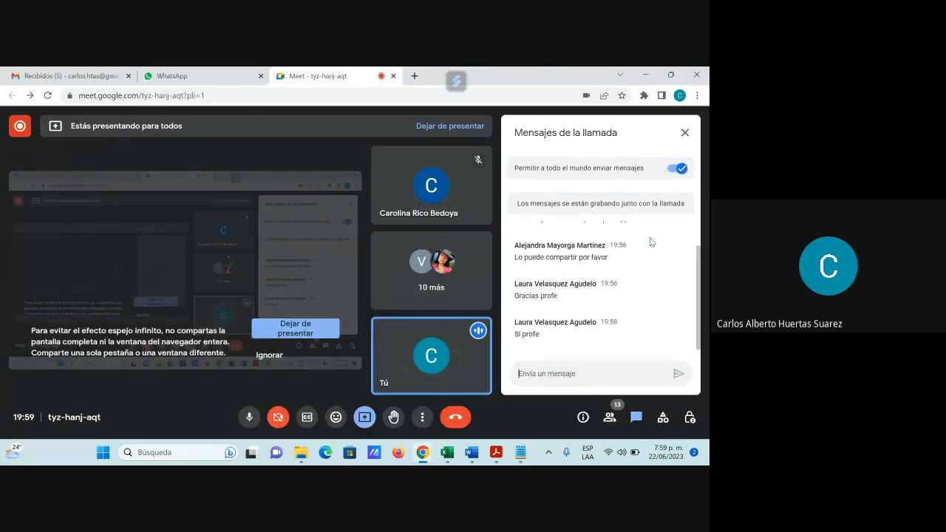
{"action": "left_click", "coordinate": [685, 133]}
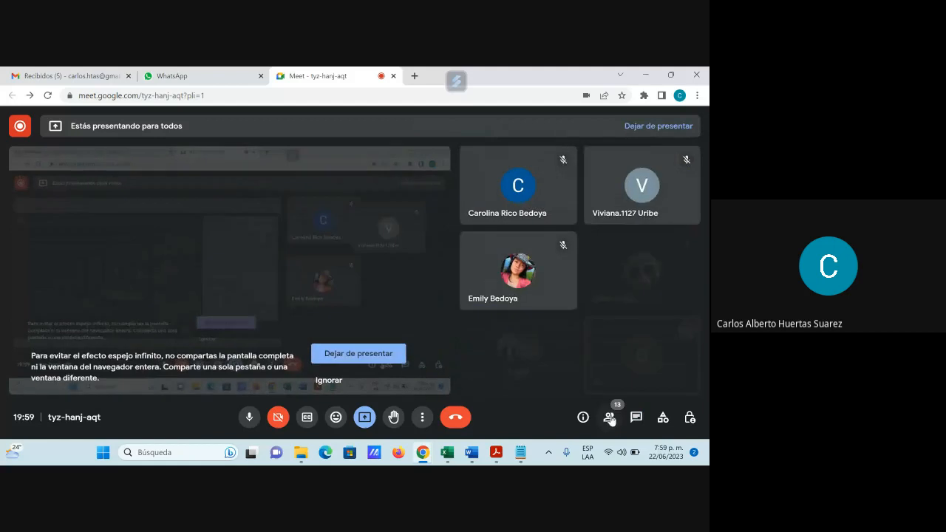
{"action": "left_click", "coordinate": [609, 417]}
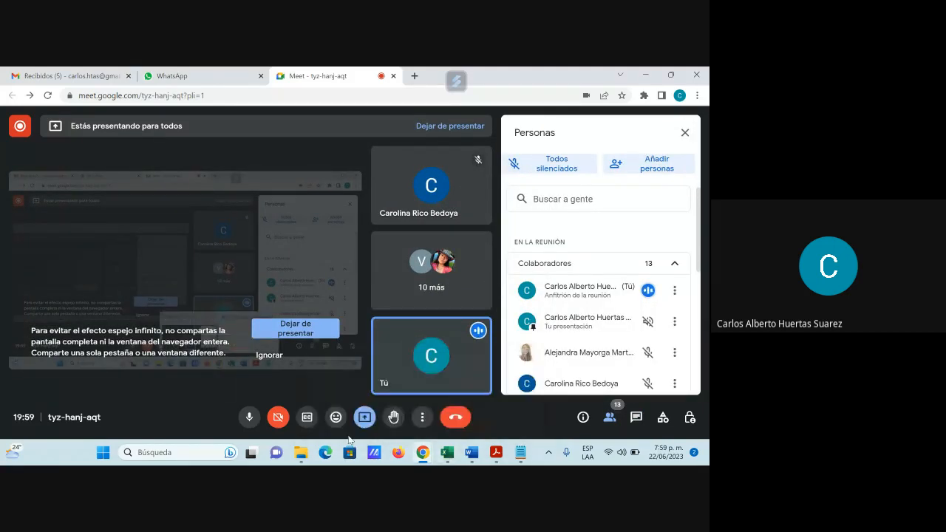
Step: Open a new blank Excel workbook, maximize its window, and try to dismiss the virtual desktop preview covering the sheet
{"action": "left_click", "coordinate": [103, 453]}
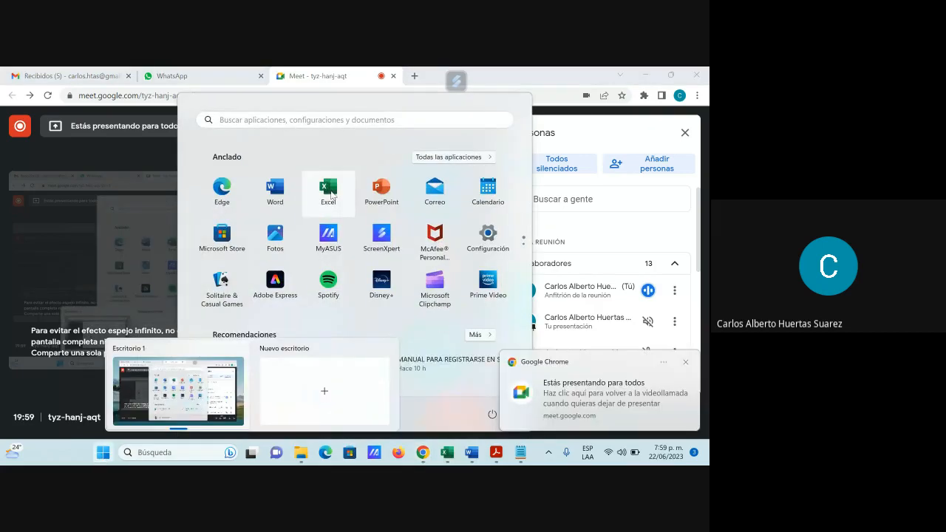
{"action": "left_click", "coordinate": [329, 194]}
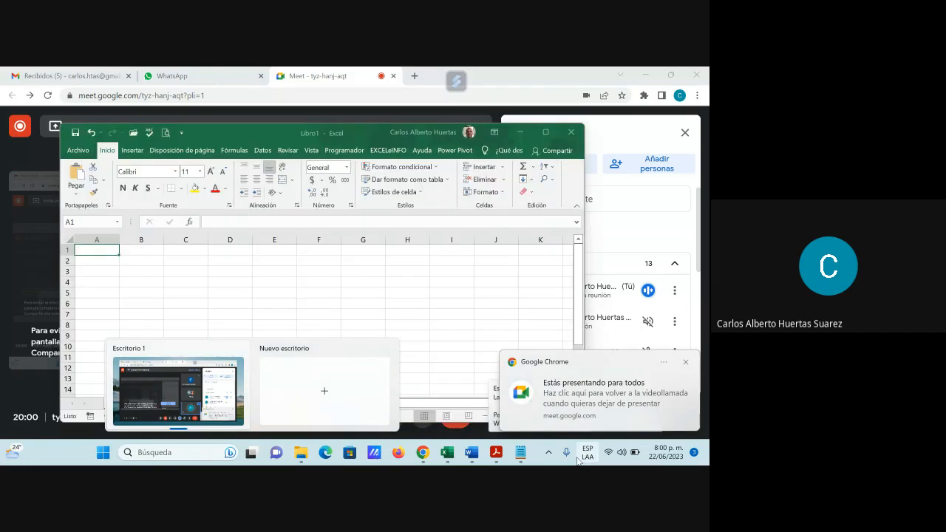
{"action": "left_click", "coordinate": [555, 125]}
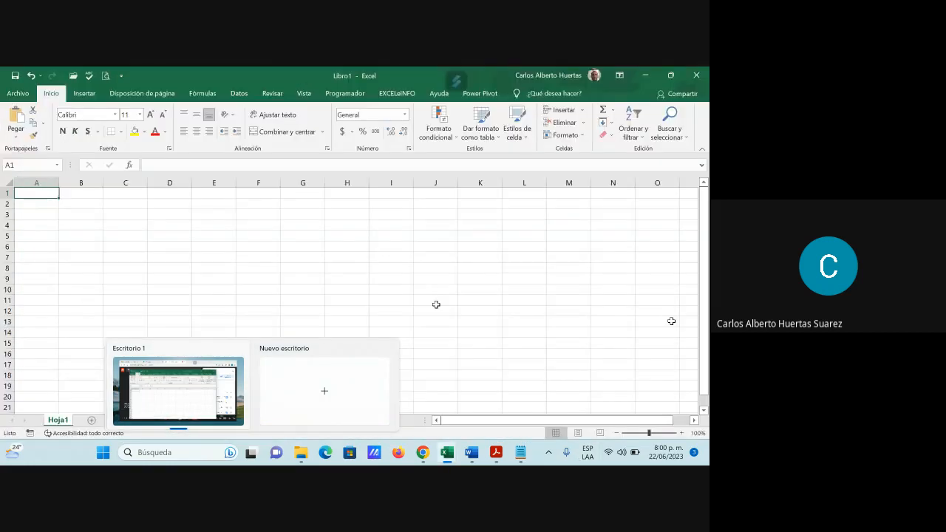
{"action": "left_click", "coordinate": [418, 286]}
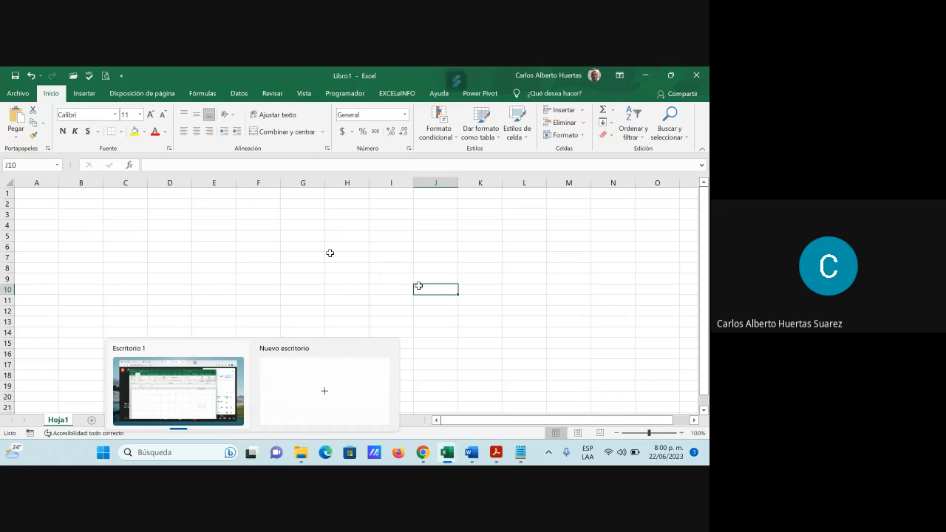
{"action": "left_click_drag", "start_coordinate": [330, 254], "coordinate": [330, 245]}
{"action": "left_click", "coordinate": [302, 259]}
{"action": "key", "text": "super"}
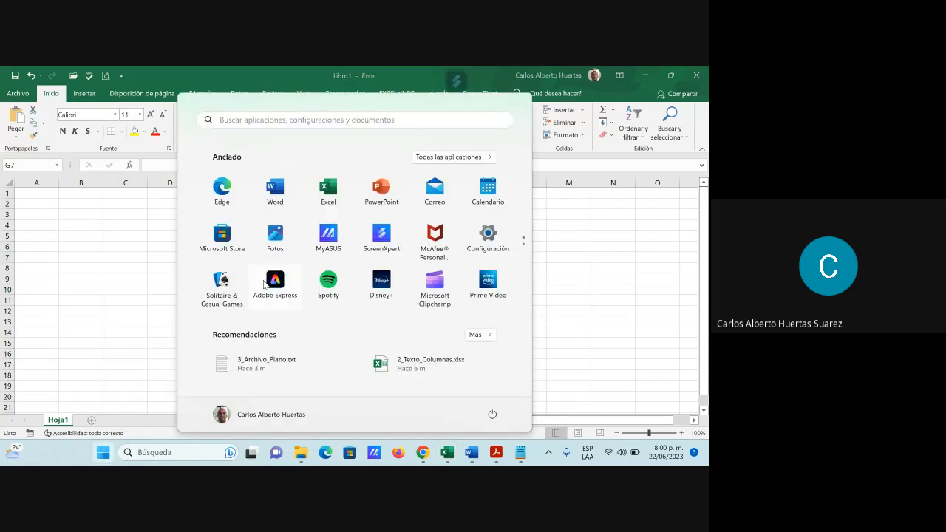
Step: Dismiss the Start menu and browse for a file to open in the Escritorio > AKORBI SAS > Guía Nro.2 folder
{"action": "left_click", "coordinate": [550, 306]}
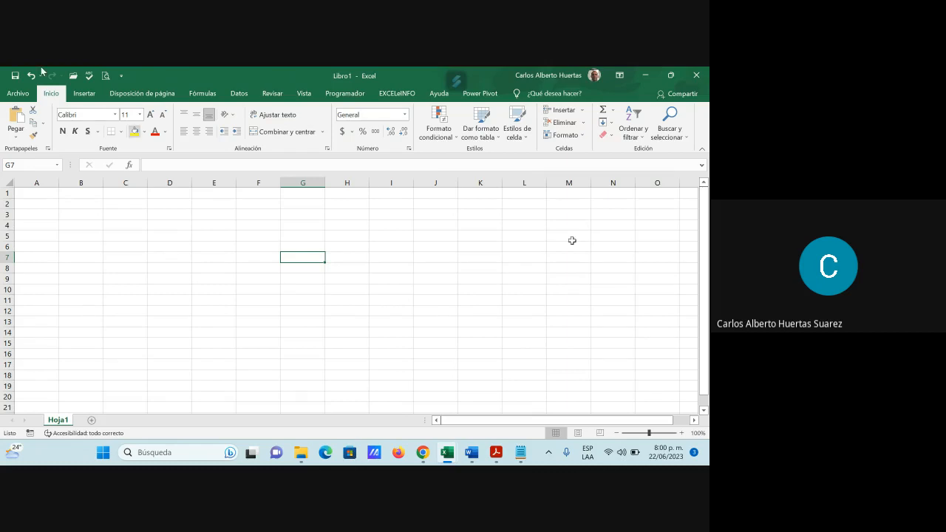
{"action": "left_click", "coordinate": [18, 94]}
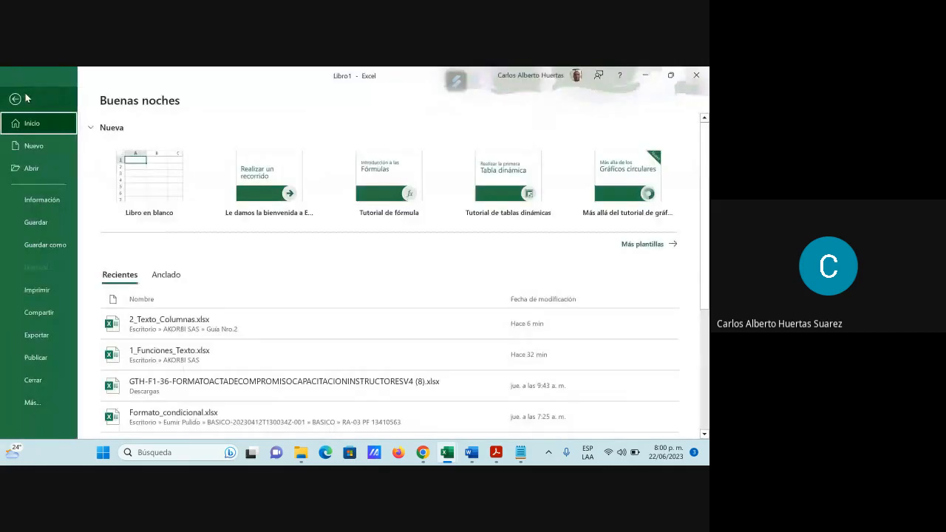
{"action": "left_click", "coordinate": [38, 167]}
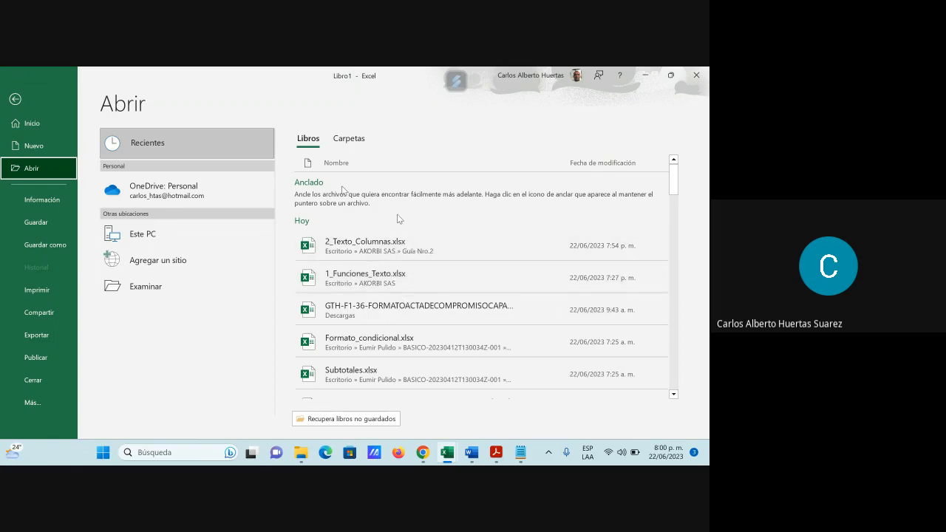
{"action": "left_click", "coordinate": [169, 288]}
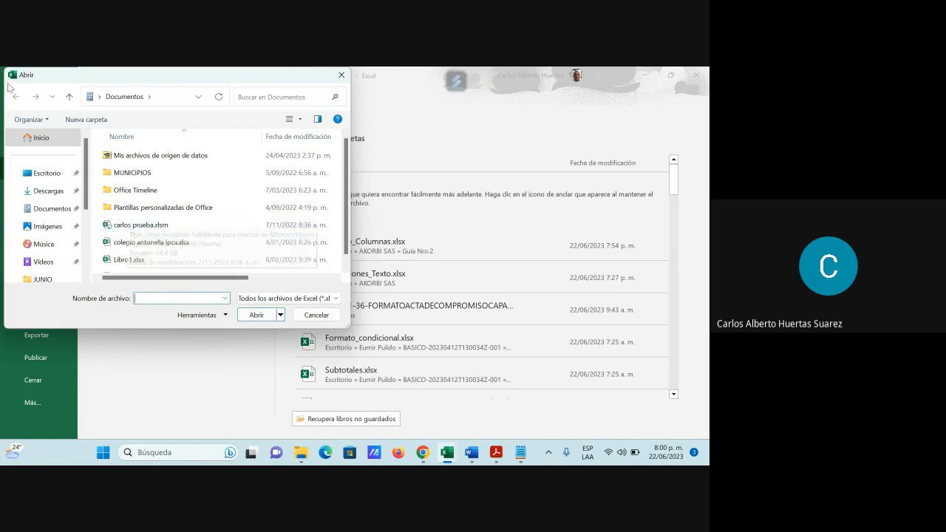
{"action": "left_click", "coordinate": [42, 174]}
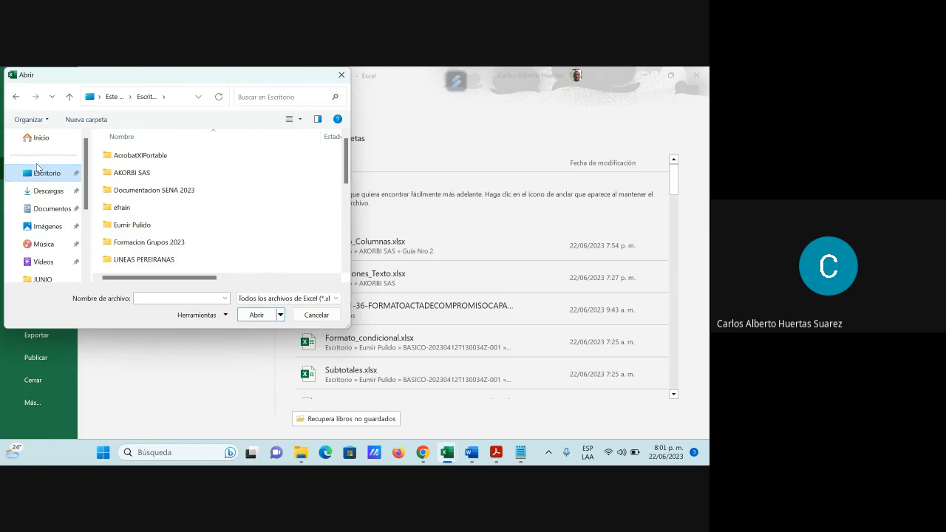
{"action": "double_click", "coordinate": [138, 175]}
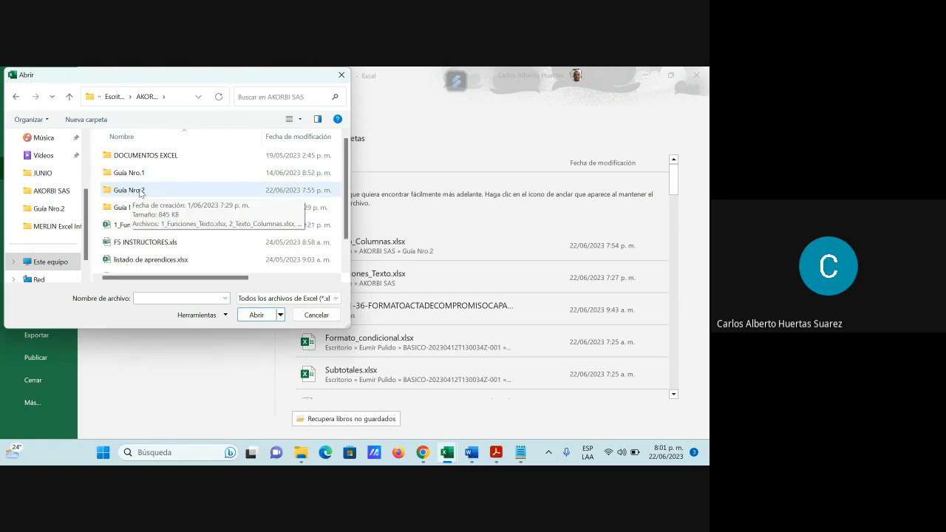
{"action": "double_click", "coordinate": [129, 192]}
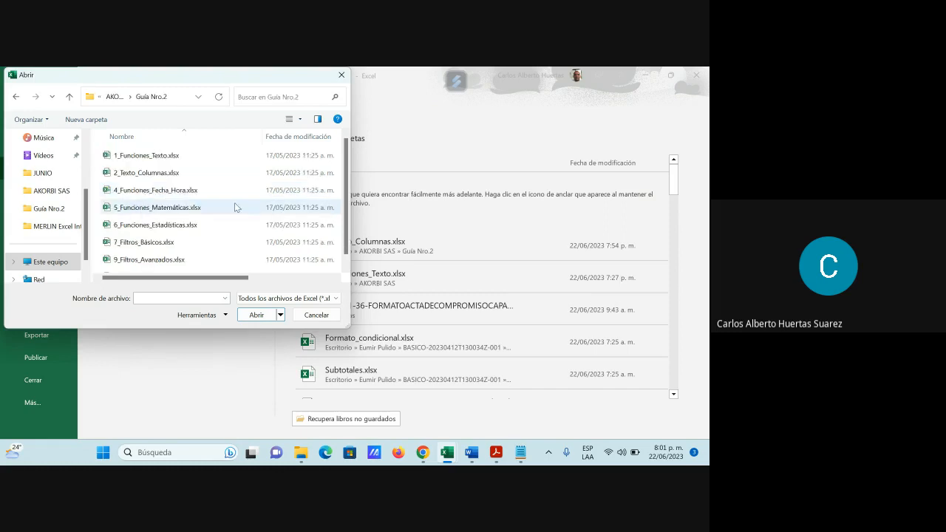
Step: Set the file type filter to Todos los archivos (*.*) and open 3_Archivo_Plano.txt from the Guía Nro.2 folder
{"action": "scroll", "coordinate": [231, 214], "scroll_direction": "down", "scroll_amount": 1}
{"action": "scroll", "coordinate": [228, 220], "scroll_direction": "up", "scroll_amount": 1}
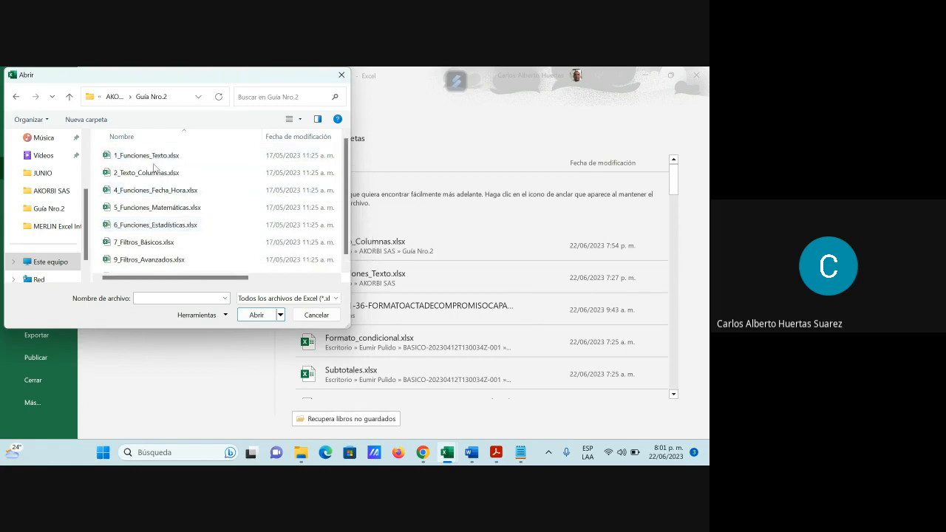
{"action": "scroll", "coordinate": [159, 214], "scroll_direction": "down", "scroll_amount": 1}
{"action": "scroll", "coordinate": [158, 216], "scroll_direction": "up", "scroll_amount": 1}
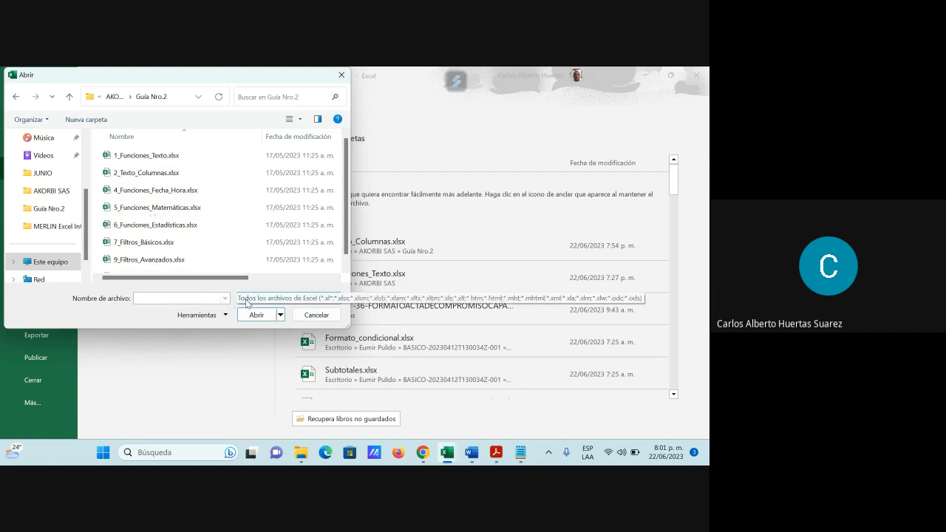
{"action": "left_click", "coordinate": [342, 299]}
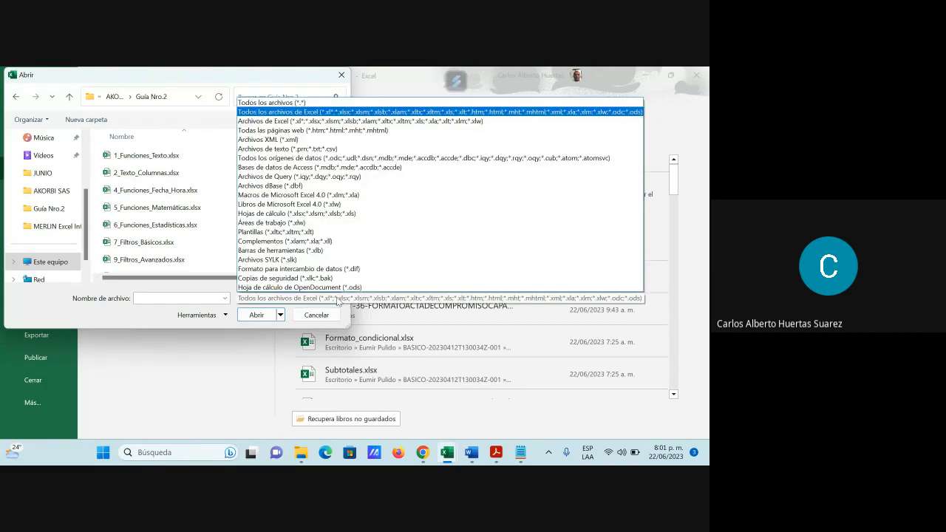
{"action": "left_click", "coordinate": [287, 103]}
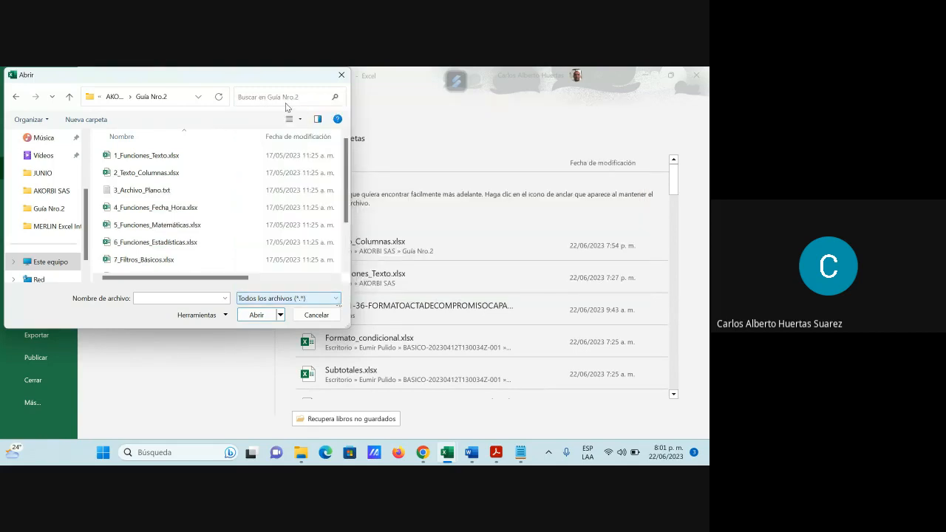
{"action": "left_click", "coordinate": [145, 193]}
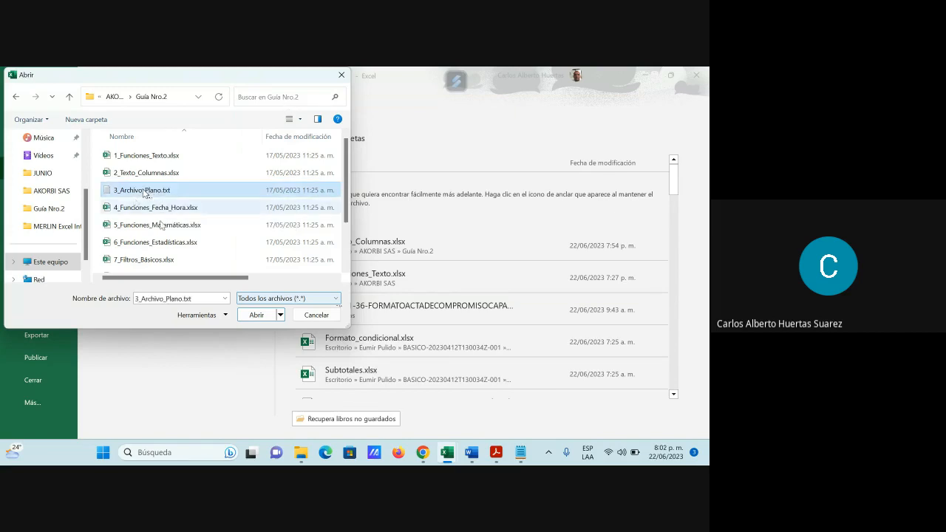
{"action": "left_click", "coordinate": [256, 316]}
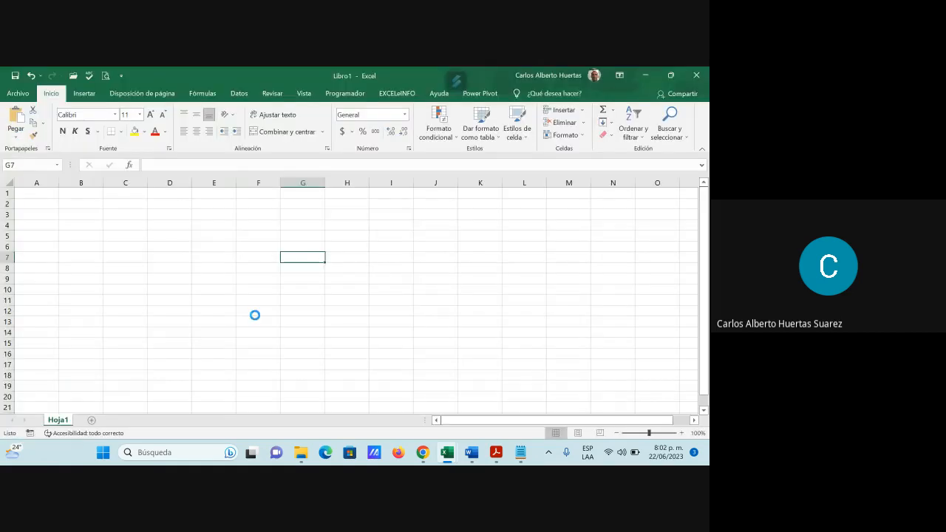
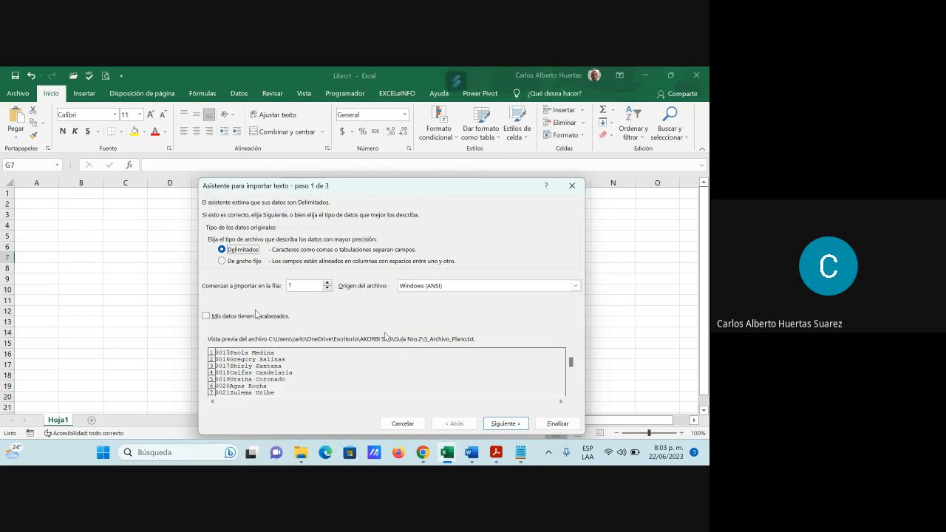
Step: Complete the delimited text import with space as the separator and General column format, and autofit the width of column A
{"action": "left_click", "coordinate": [516, 424]}
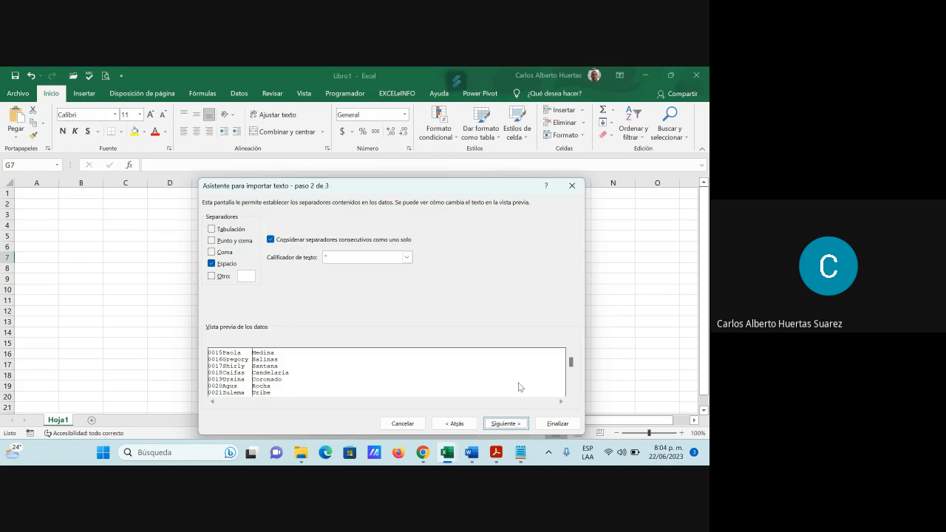
{"action": "left_click", "coordinate": [507, 425]}
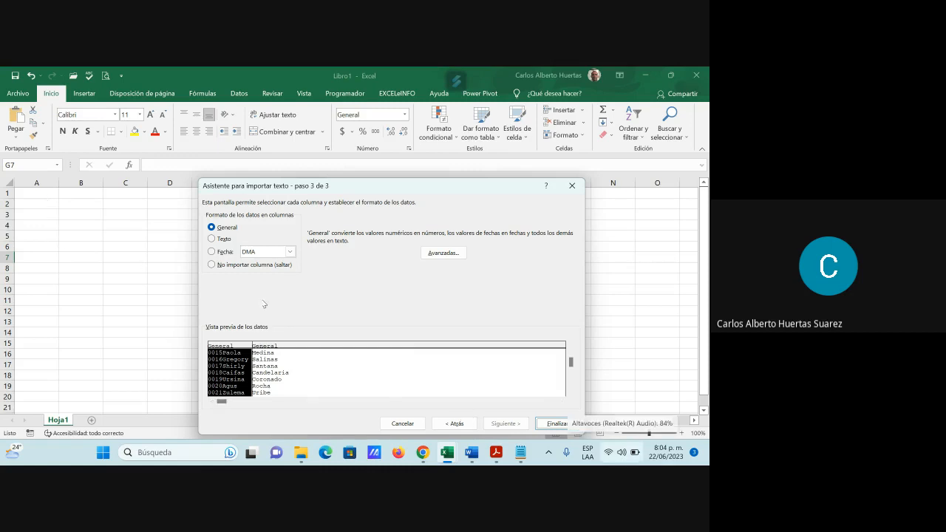
{"action": "left_click", "coordinate": [558, 424]}
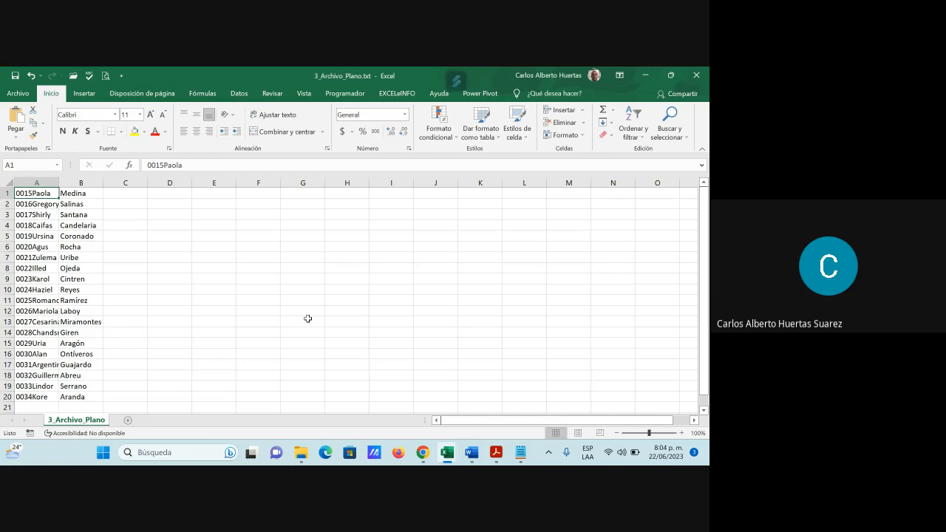
{"action": "double_click", "coordinate": [60, 182]}
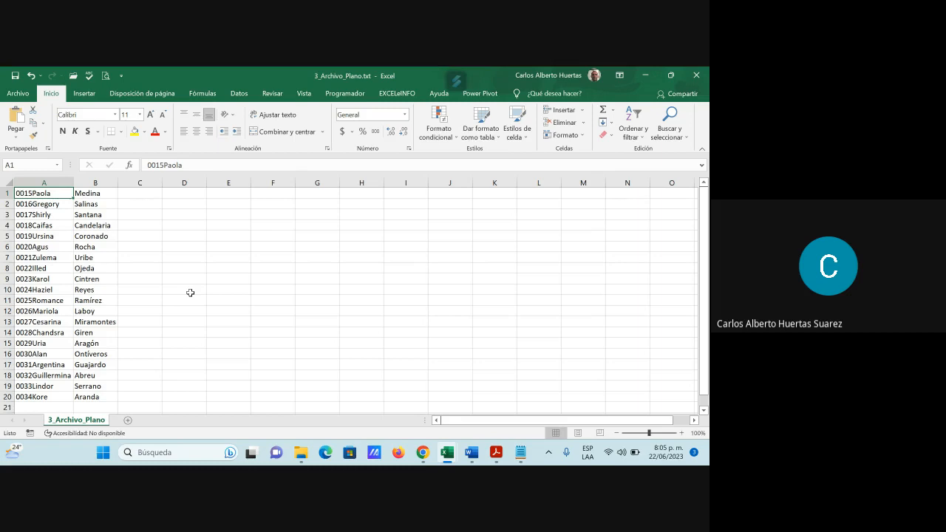
Step: Insert two blank columns between column A and the surname column
{"action": "left_click", "coordinate": [96, 182]}
{"action": "left_click_drag", "start_coordinate": [97, 182], "coordinate": [131, 176]}
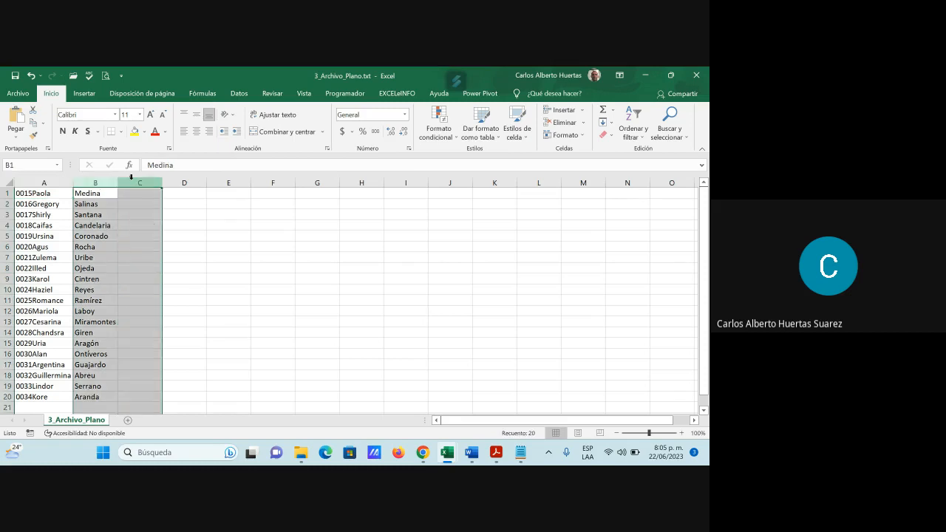
{"action": "right_click", "coordinate": [130, 179]}
{"action": "left_click", "coordinate": [163, 261]}
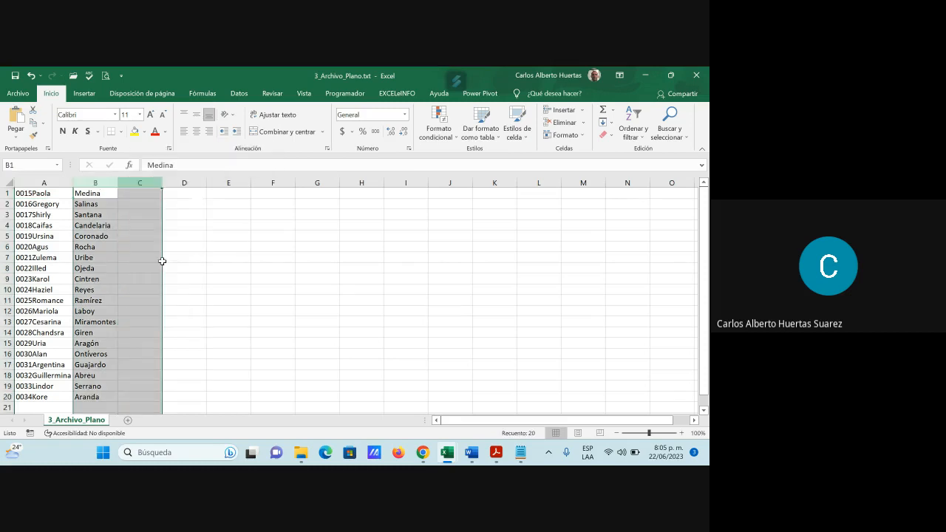
{"action": "left_click", "coordinate": [162, 225]}
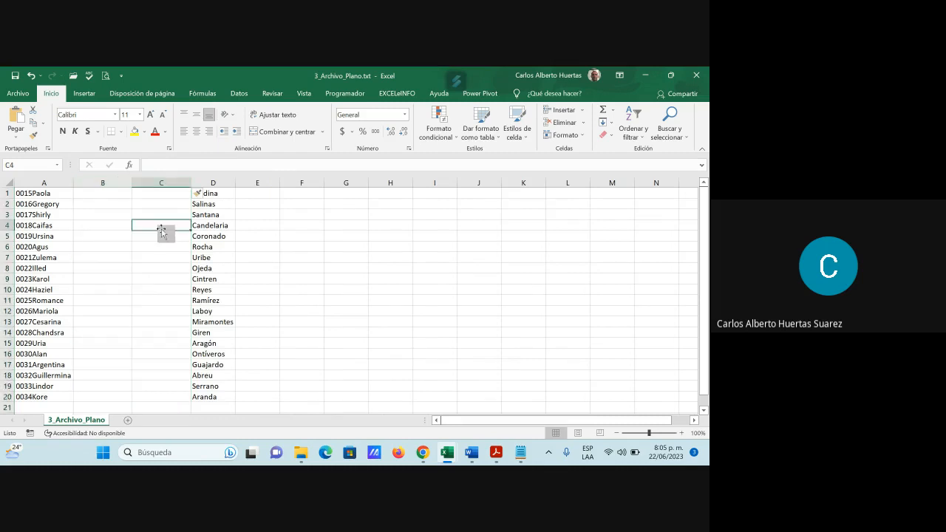
Step: Insert the IZQUIERDA function in cell B1 to extract the first 4 characters of A1
{"action": "left_click", "coordinate": [109, 194]}
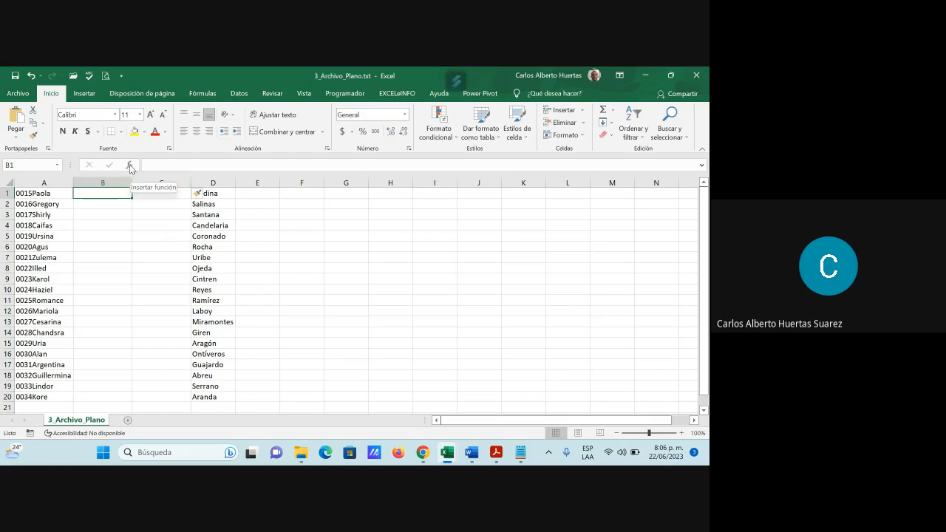
{"action": "left_click", "coordinate": [129, 167]}
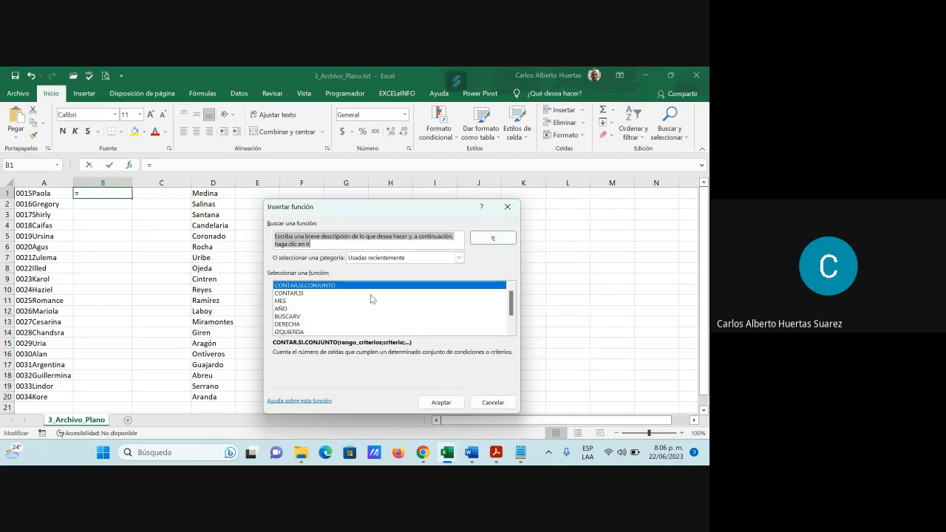
{"action": "left_click", "coordinate": [299, 334]}
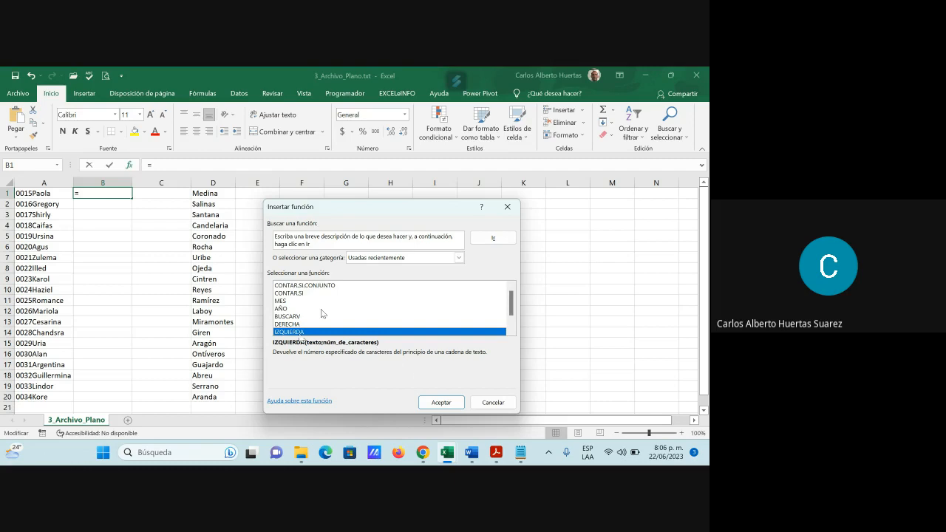
{"action": "left_click", "coordinate": [450, 403]}
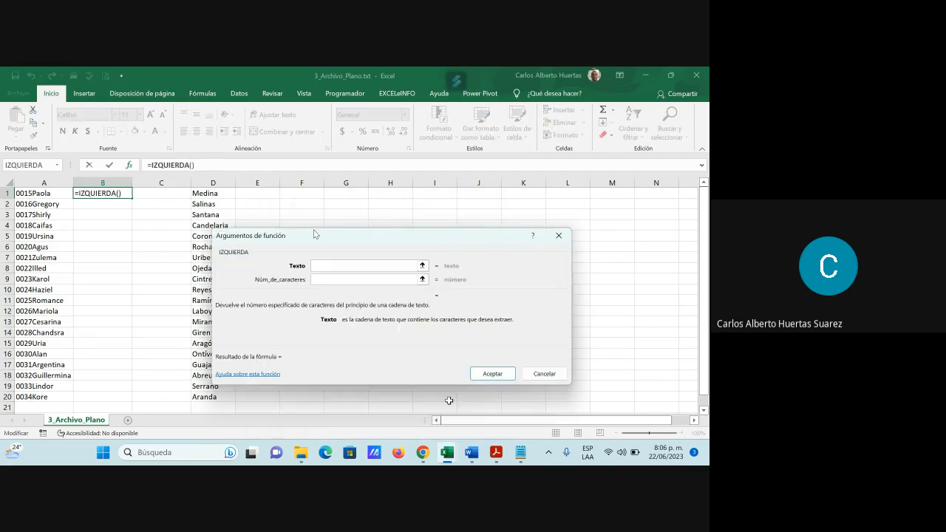
{"action": "left_click", "coordinate": [50, 194]}
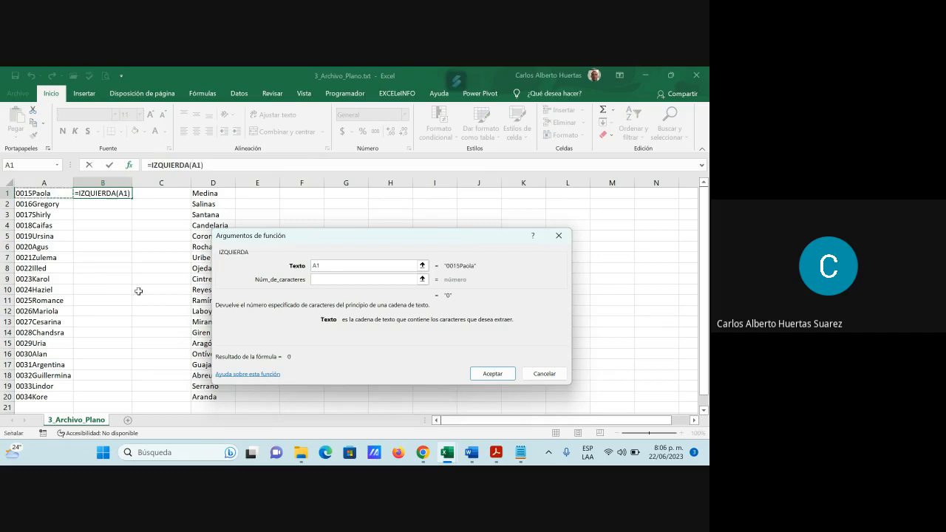
{"action": "left_click", "coordinate": [336, 280]}
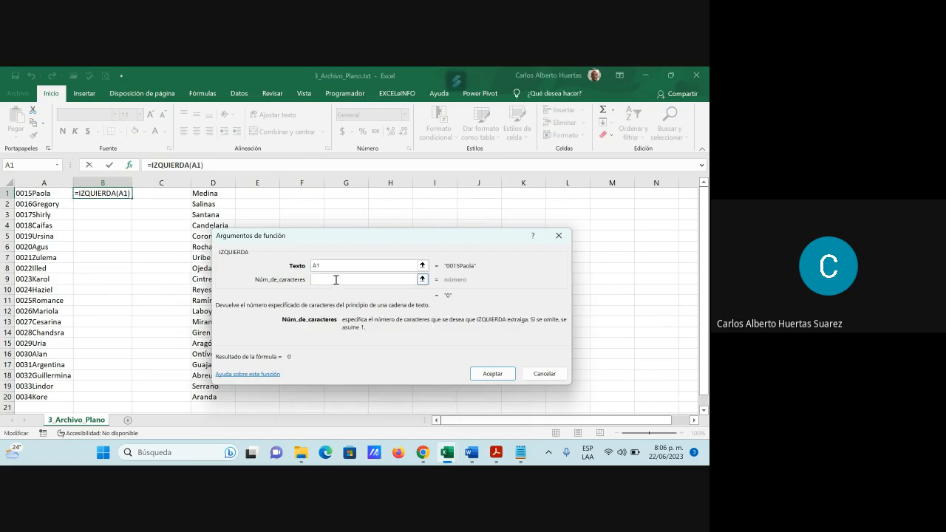
{"action": "type", "text": "4"}
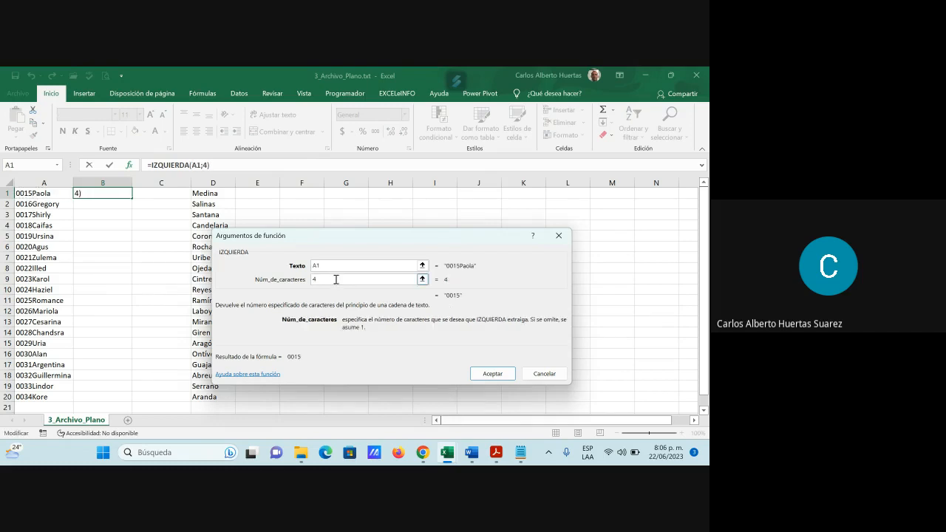
{"action": "left_click", "coordinate": [492, 374]}
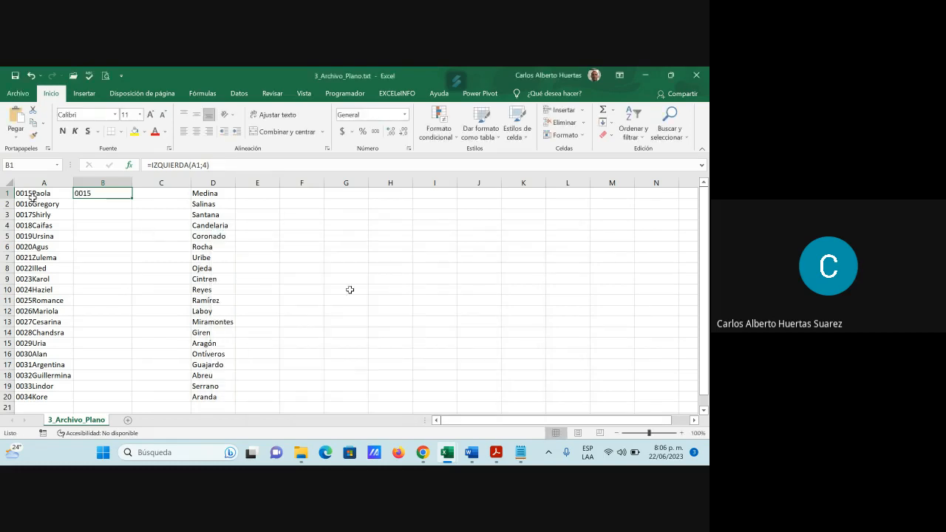
Step: Insert the EXTRAE function in B2 with text A1, start position 1 and 4 characters, and compare its formula with the one in B1
{"action": "left_click", "coordinate": [92, 204]}
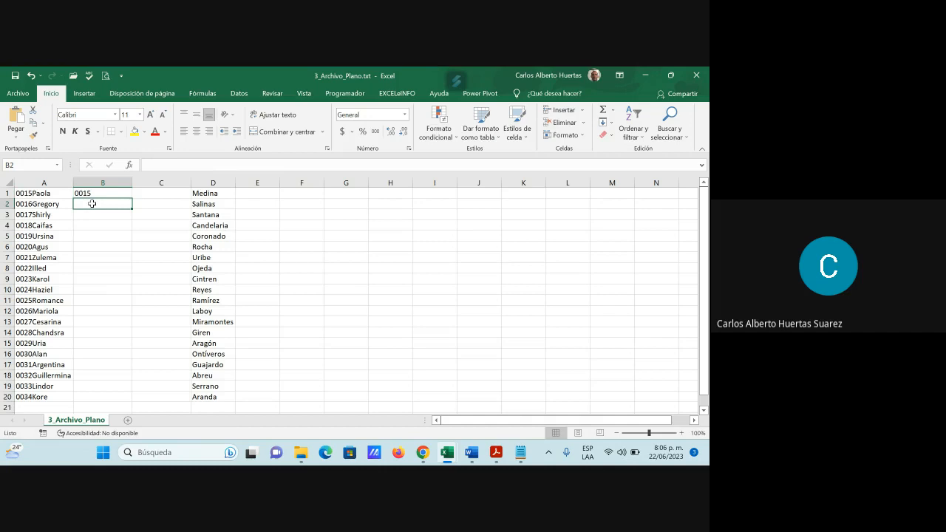
{"action": "left_click", "coordinate": [129, 164]}
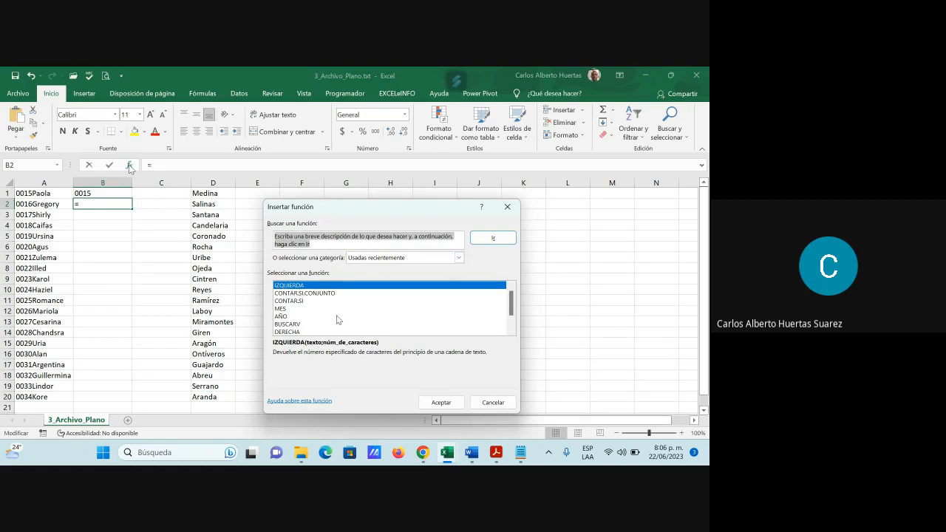
{"action": "scroll", "coordinate": [343, 318], "scroll_direction": "down", "scroll_amount": 1}
{"action": "left_click", "coordinate": [312, 323]}
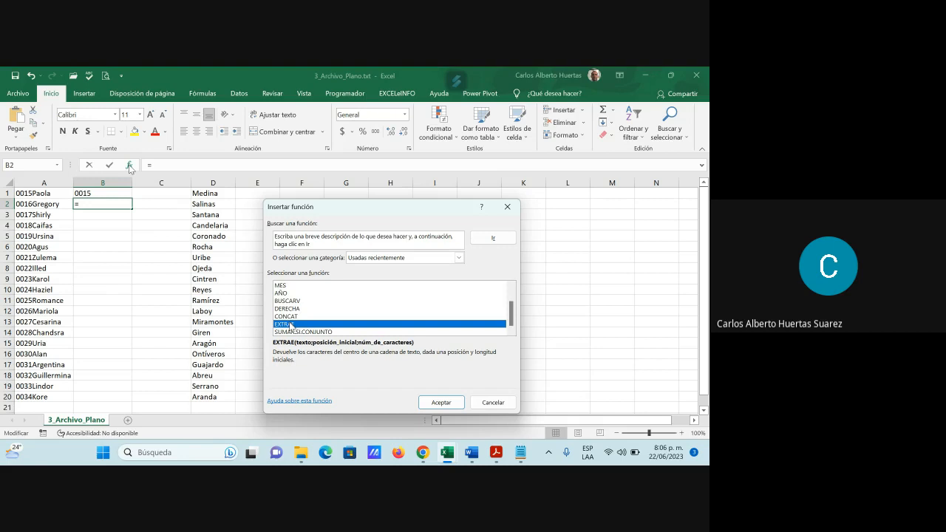
{"action": "left_click", "coordinate": [442, 402]}
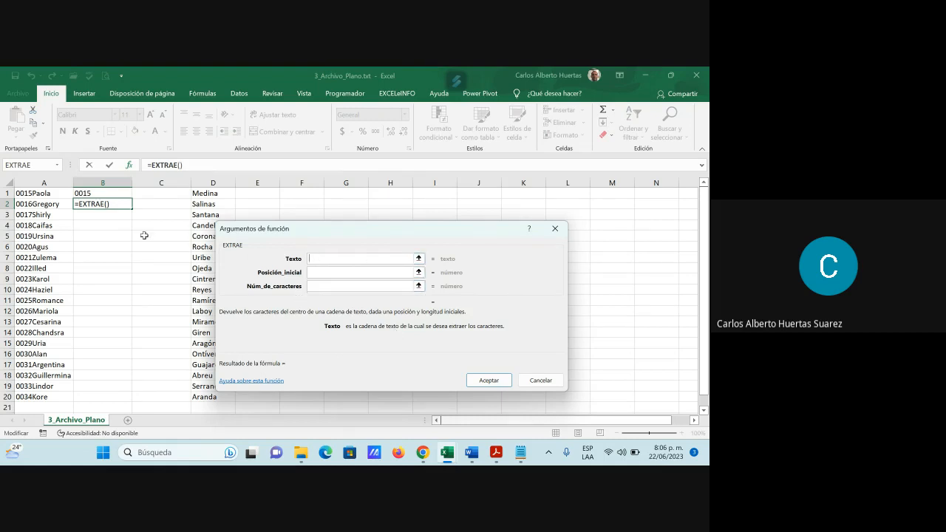
{"action": "left_click", "coordinate": [48, 194]}
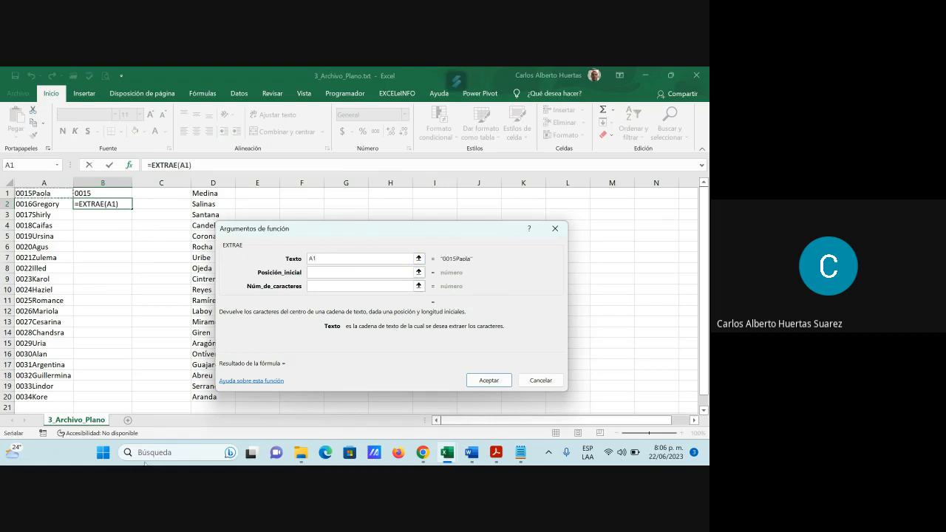
{"action": "key", "text": "Tab"}
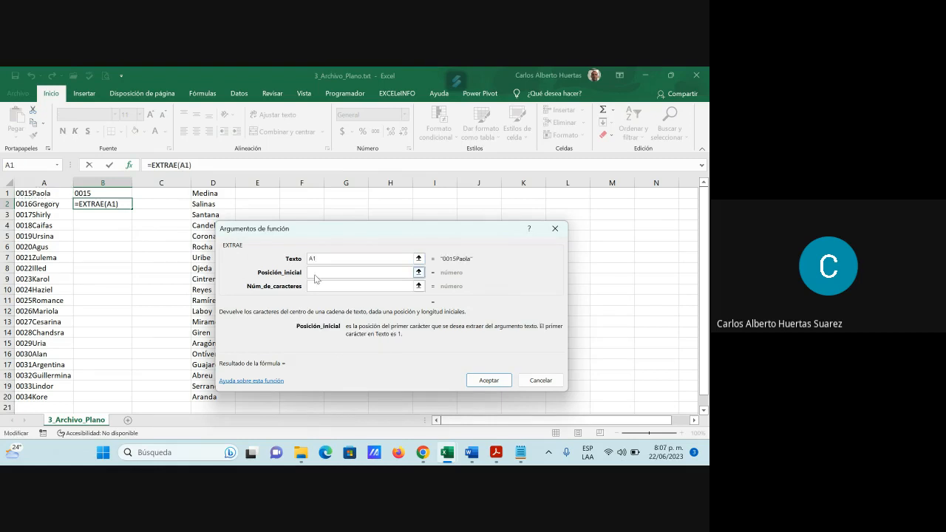
{"action": "type", "text": "1"}
{"action": "left_click", "coordinate": [315, 286]}
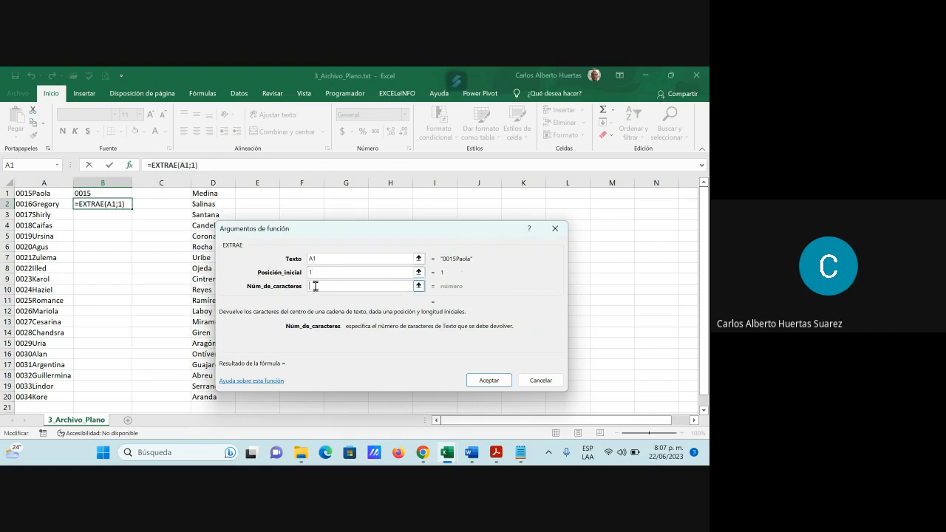
{"action": "type", "text": "4"}
{"action": "left_click", "coordinate": [488, 380]}
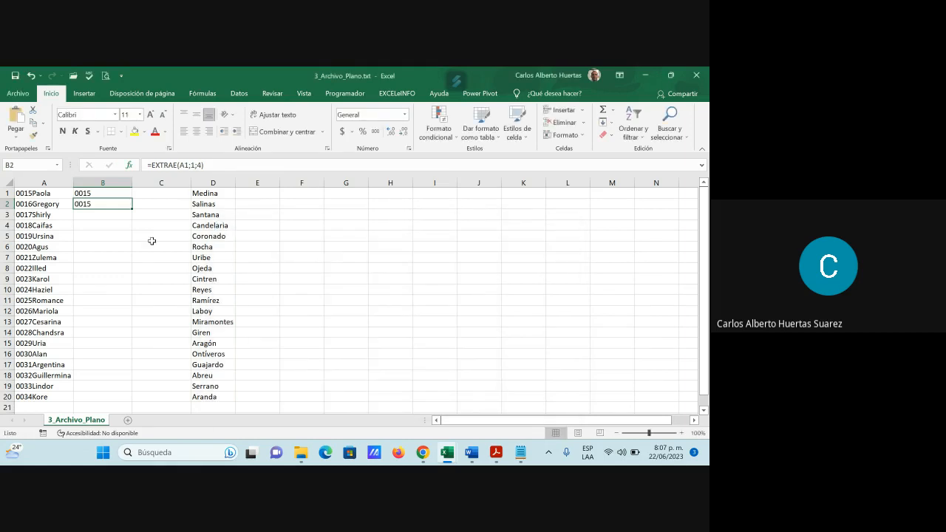
{"action": "left_click", "coordinate": [90, 193]}
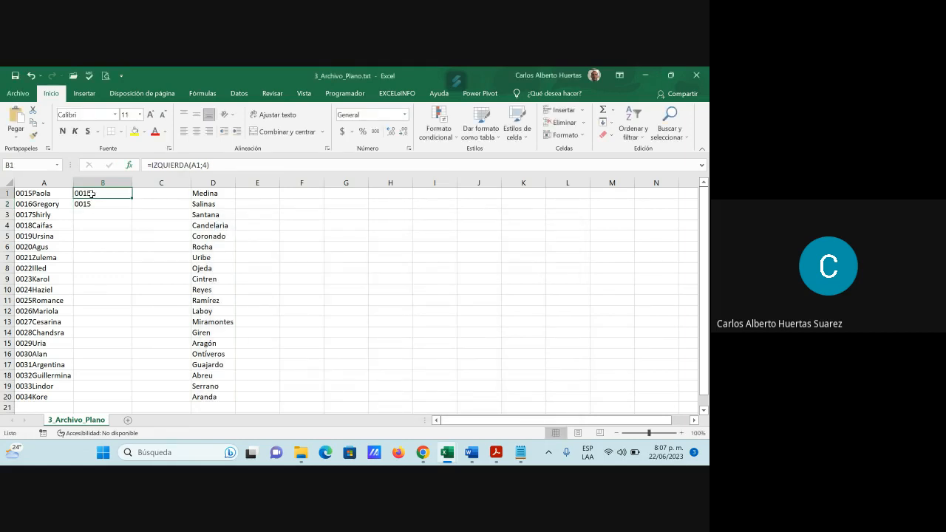
{"action": "left_click", "coordinate": [90, 203]}
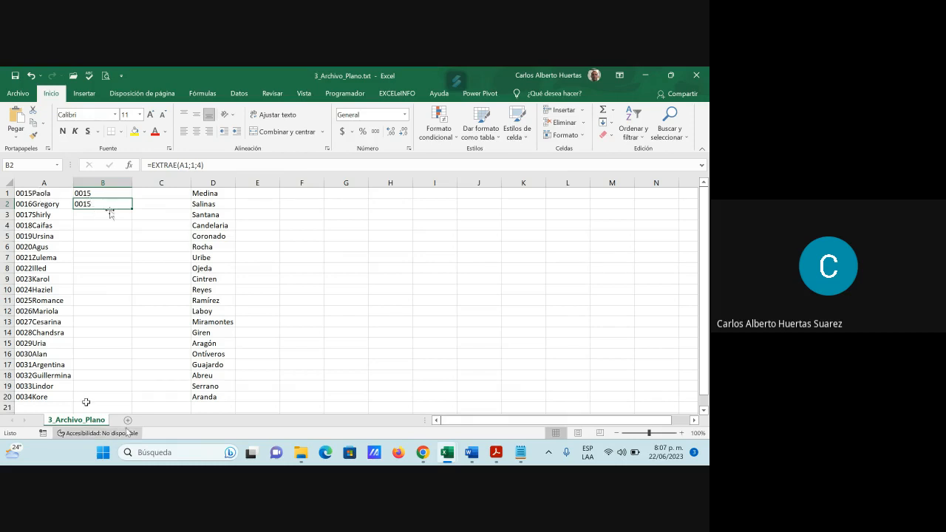
Step: Insert EXTRAE in C1 with text A1, start position 5 and 20 characters, and fill the formula down to C20
{"action": "left_click", "coordinate": [150, 196]}
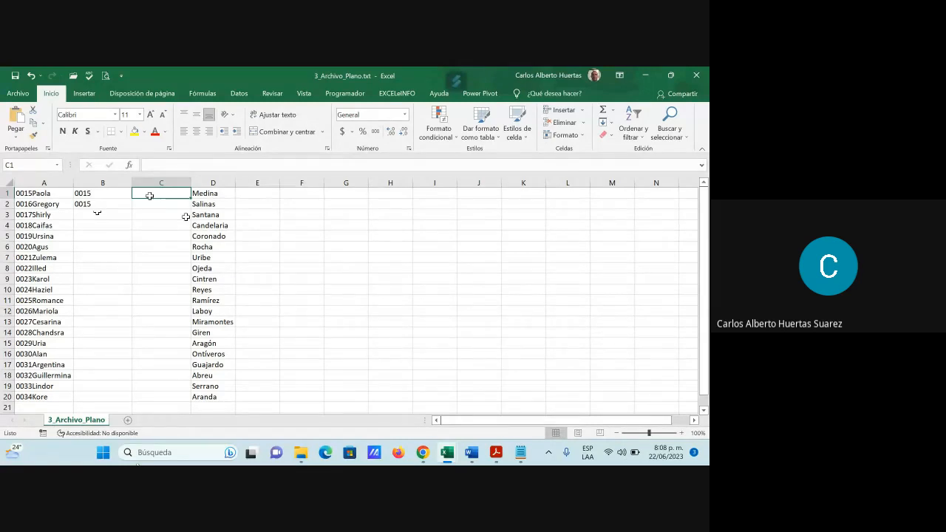
{"action": "left_click", "coordinate": [129, 165]}
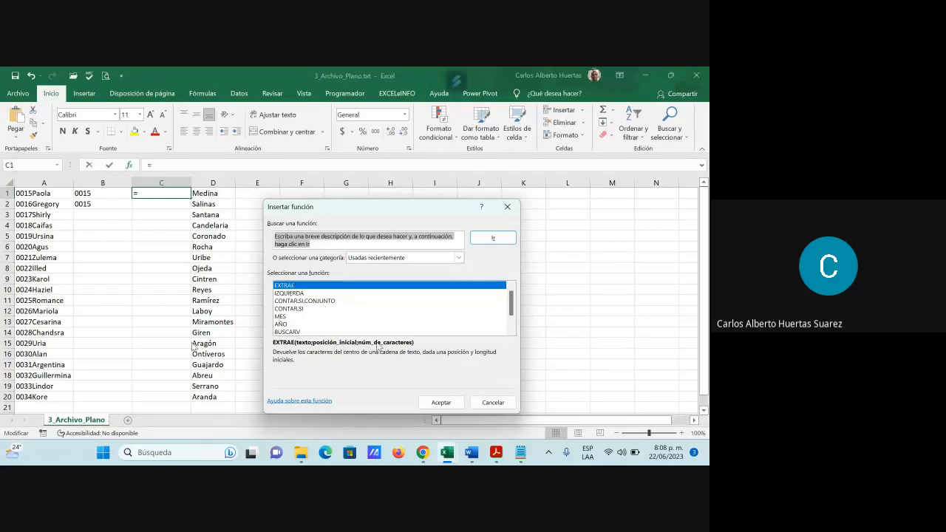
{"action": "left_click", "coordinate": [442, 403]}
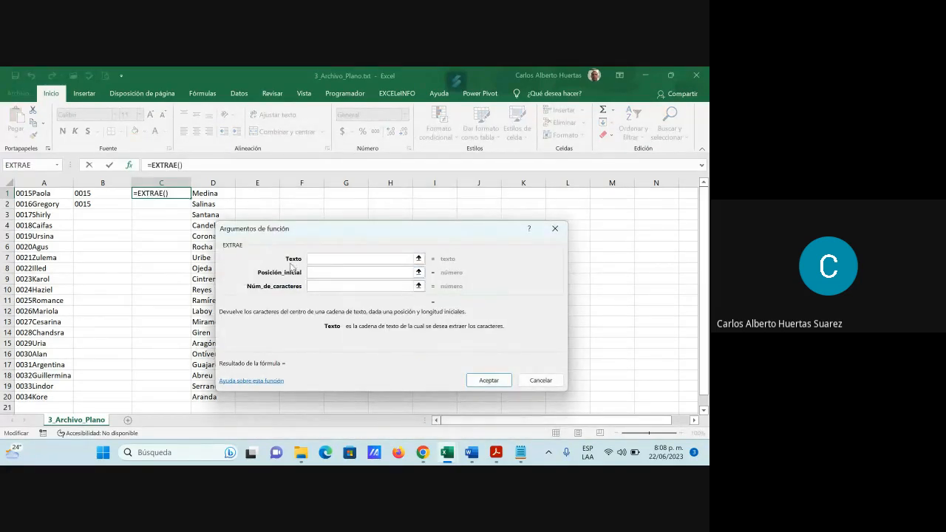
{"action": "left_click", "coordinate": [49, 194]}
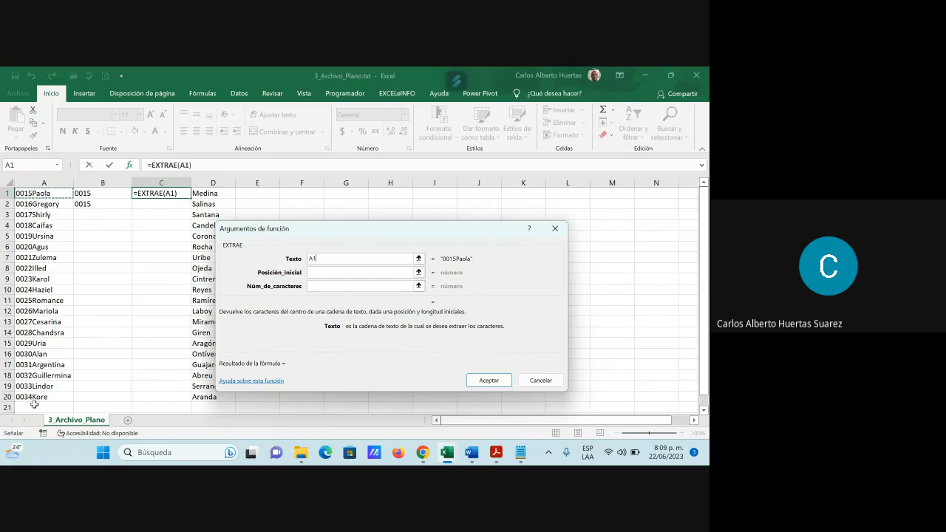
{"action": "left_click", "coordinate": [319, 273]}
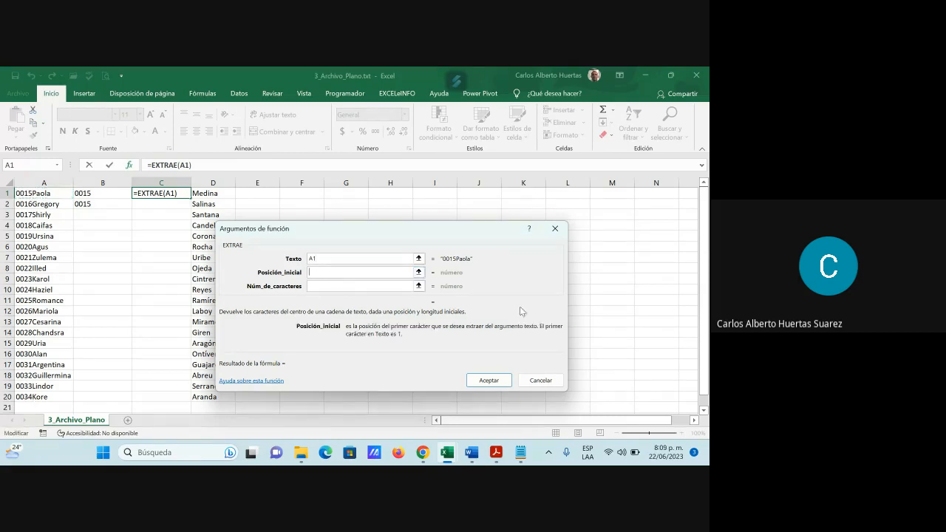
{"action": "type", "text": "5"}
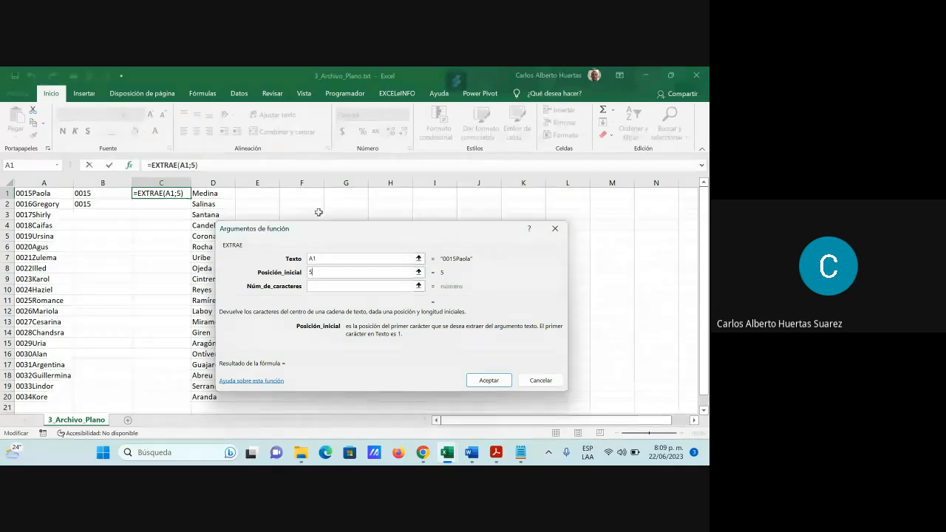
{"action": "left_click", "coordinate": [323, 286]}
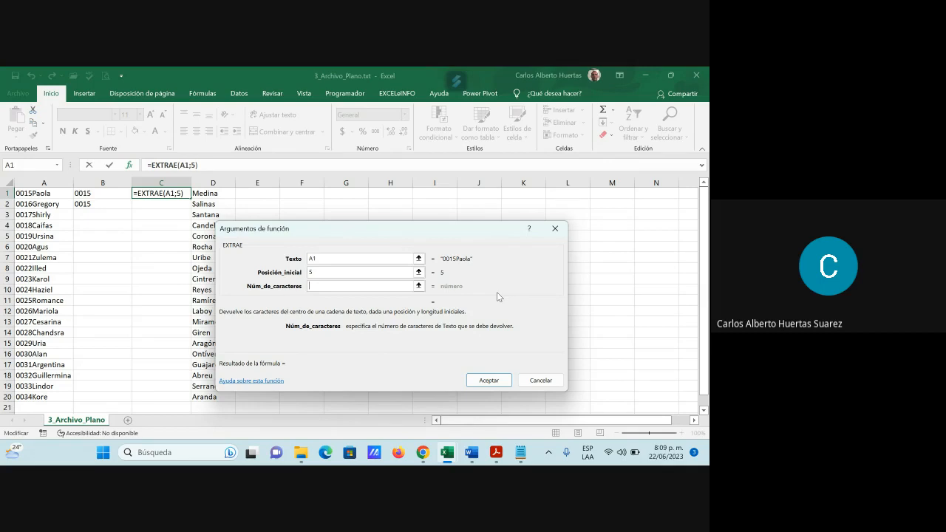
{"action": "type", "text": "20"}
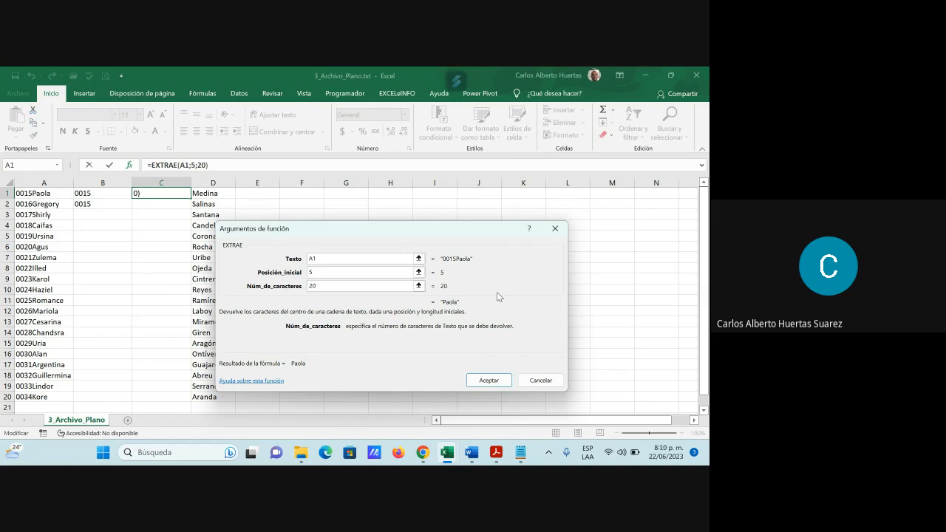
{"action": "left_click", "coordinate": [492, 381]}
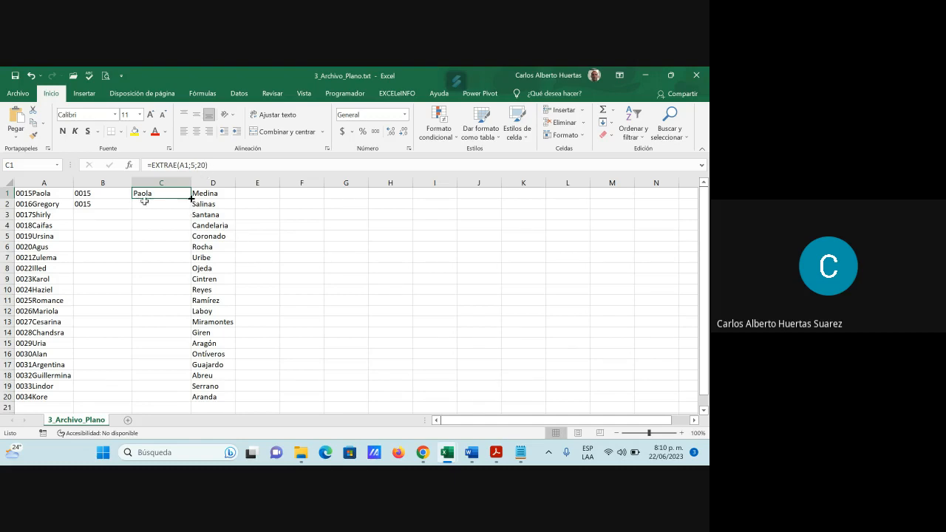
{"action": "left_click_drag", "start_coordinate": [190, 198], "coordinate": [173, 399]}
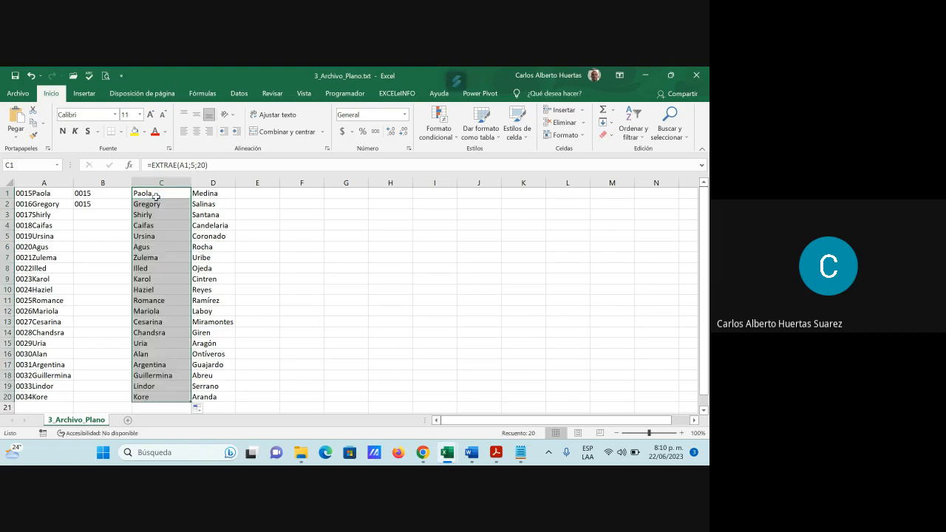
Step: Fill the IZQUIERDA formula in B1 down to B20
{"action": "left_click", "coordinate": [161, 310]}
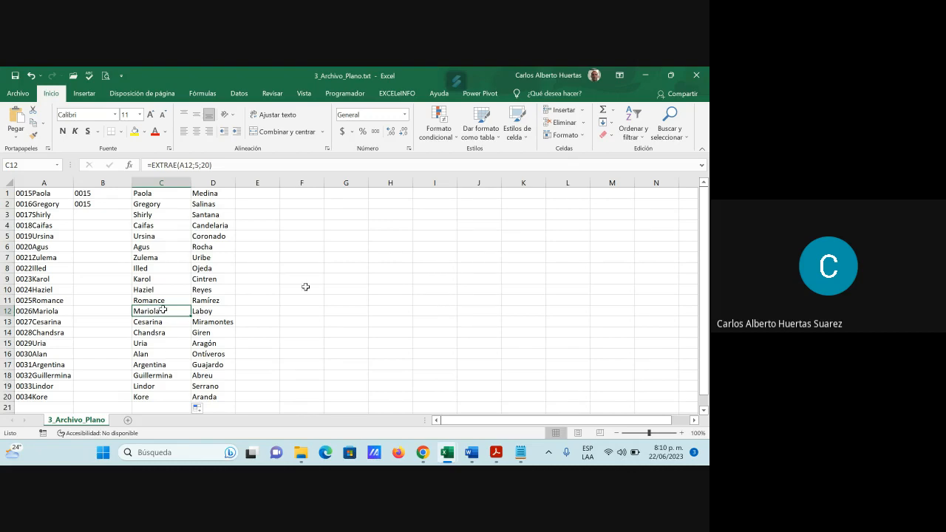
{"action": "left_click", "coordinate": [110, 194]}
{"action": "left_click_drag", "start_coordinate": [135, 198], "coordinate": [131, 399]}
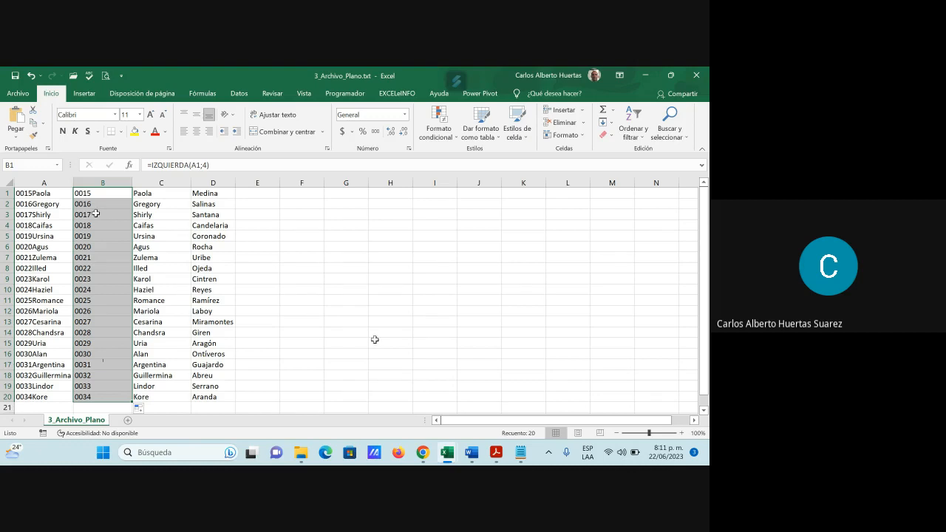
Step: Review the IZQUIERDA and EXTRAE formulas in B1, C1, B2 and C2 and the surname column
{"action": "left_click", "coordinate": [105, 193]}
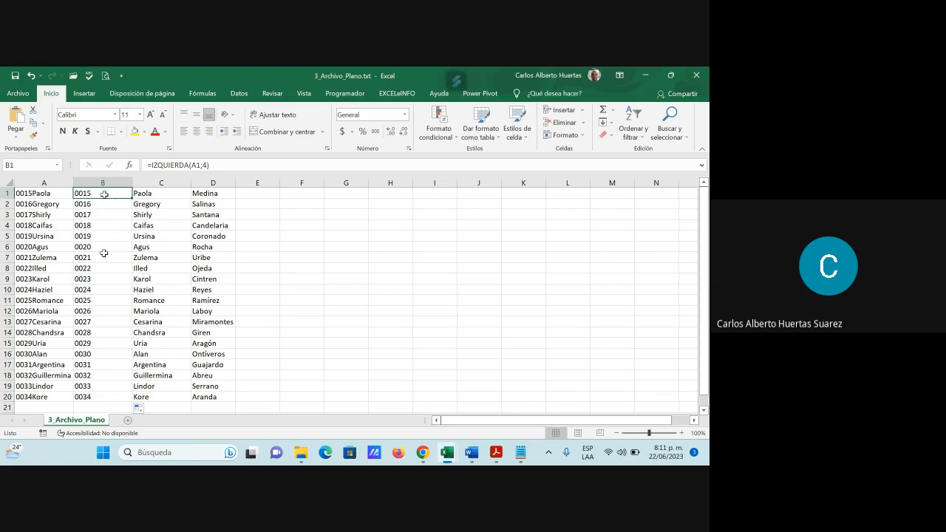
{"action": "left_click", "coordinate": [167, 193]}
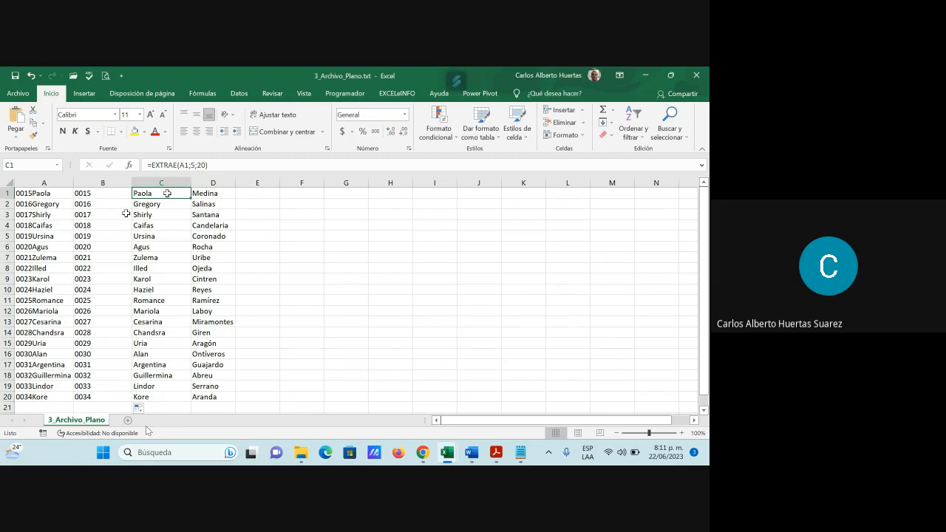
{"action": "left_click", "coordinate": [109, 207]}
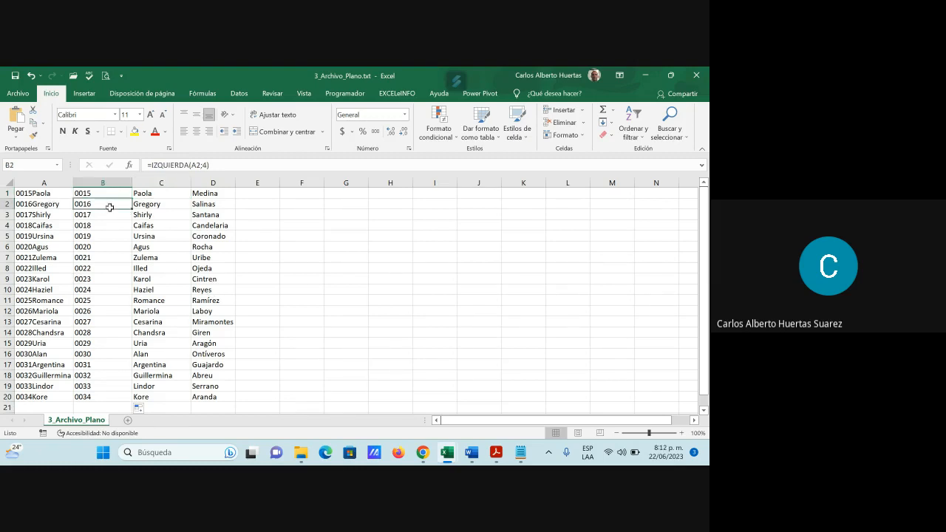
{"action": "left_click", "coordinate": [152, 207]}
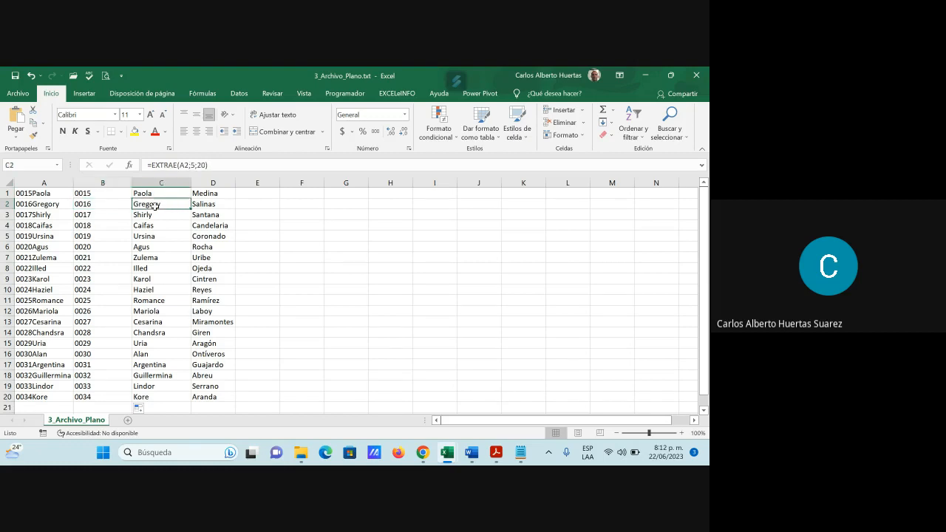
{"action": "left_click", "coordinate": [212, 211]}
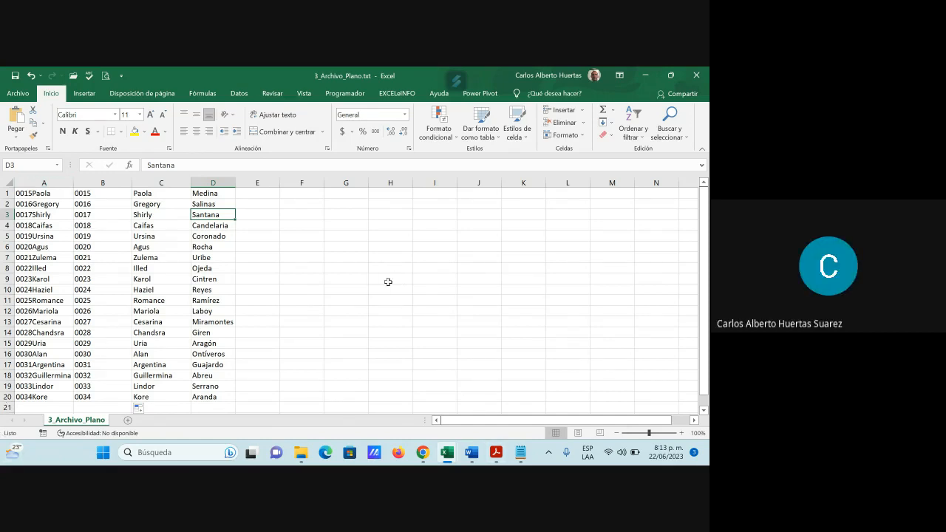
Step: Try deleting column A while columns B and C still contain formulas, and undo the deletion
{"action": "right_click", "coordinate": [45, 182]}
{"action": "left_click", "coordinate": [79, 279]}
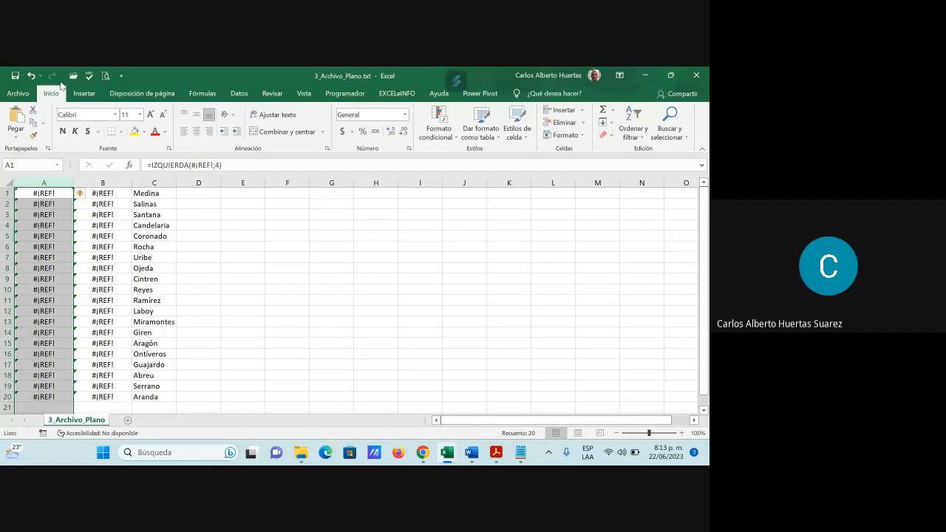
{"action": "key", "text": "ctrl+z"}
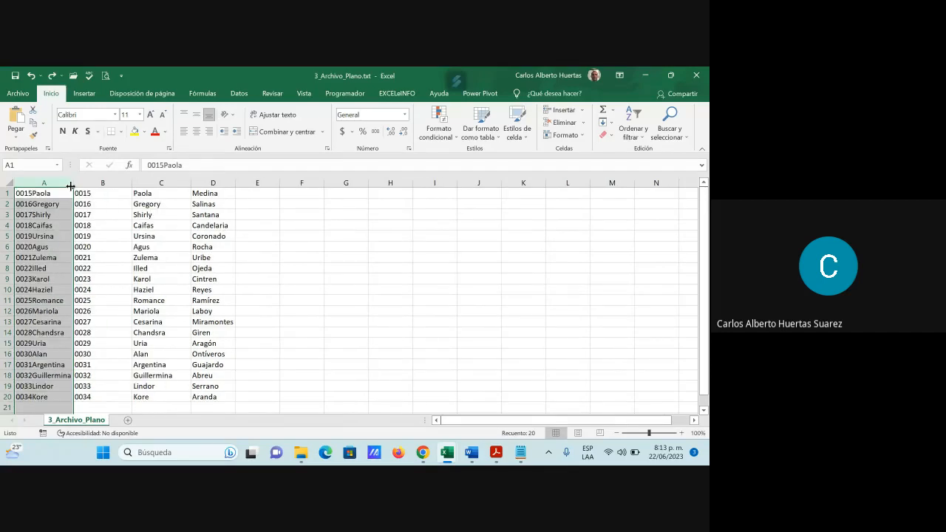
{"action": "left_click", "coordinate": [281, 250]}
Step: Copy range B1:C20 and paste it over itself as values only to replace the formulas
{"action": "left_click_drag", "start_coordinate": [102, 193], "coordinate": [151, 398]}
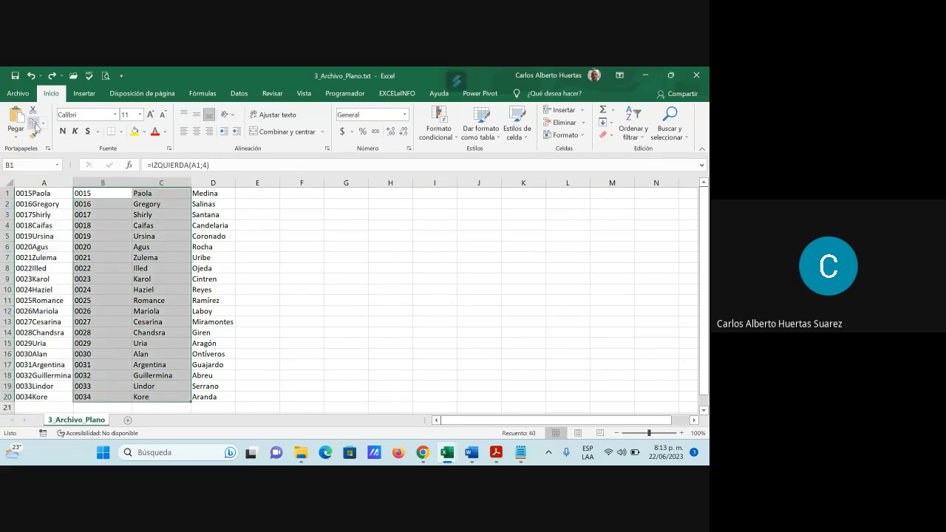
{"action": "left_click", "coordinate": [34, 124]}
{"action": "left_click", "coordinate": [20, 140]}
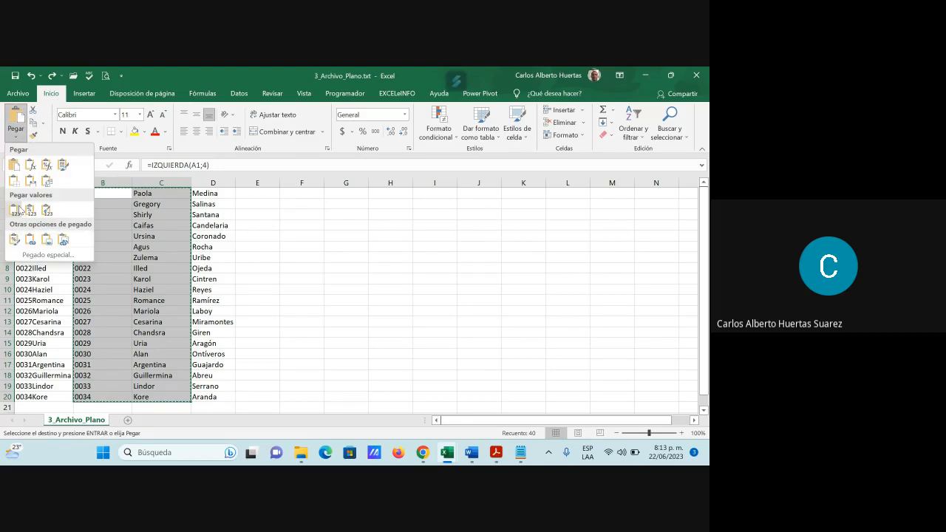
{"action": "left_click", "coordinate": [17, 209]}
{"action": "left_click", "coordinate": [119, 235]}
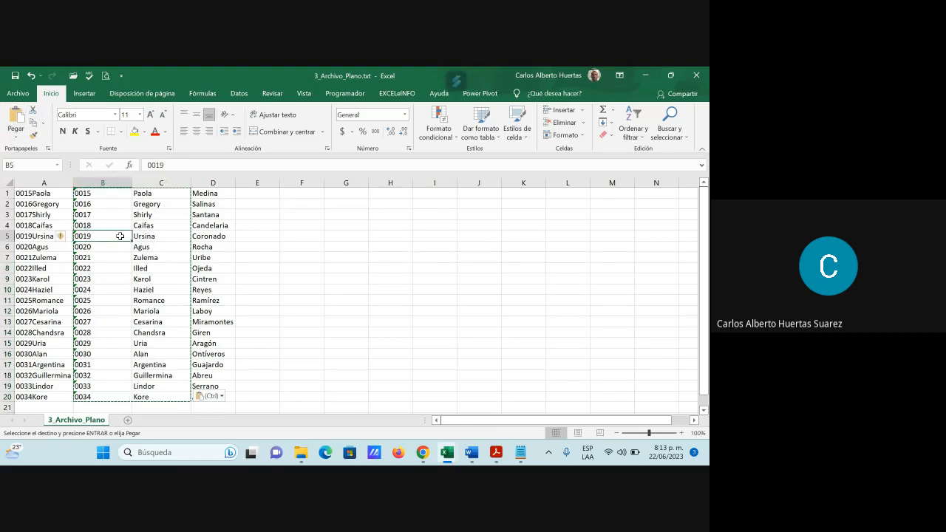
{"action": "key", "text": "Escape"}
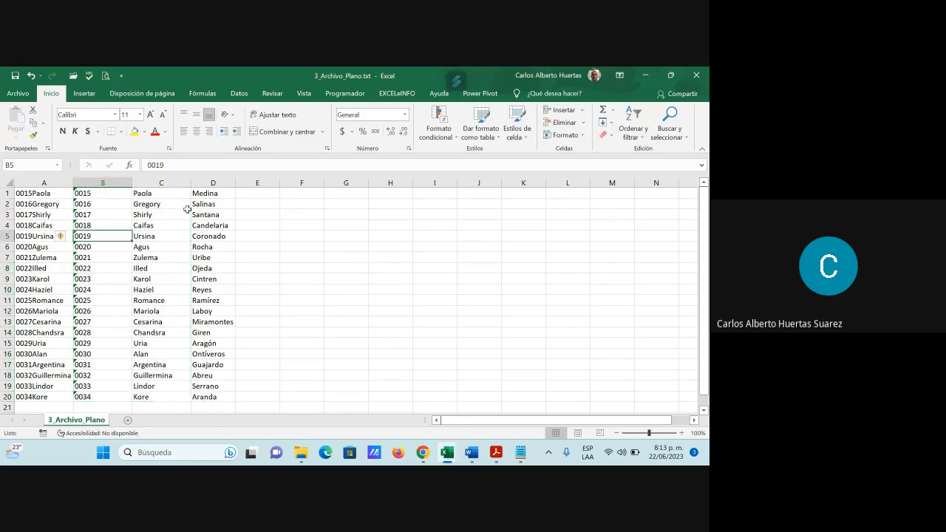
Step: Delete the original column A and autofit the widths of the code and first-name columns
{"action": "right_click", "coordinate": [43, 183]}
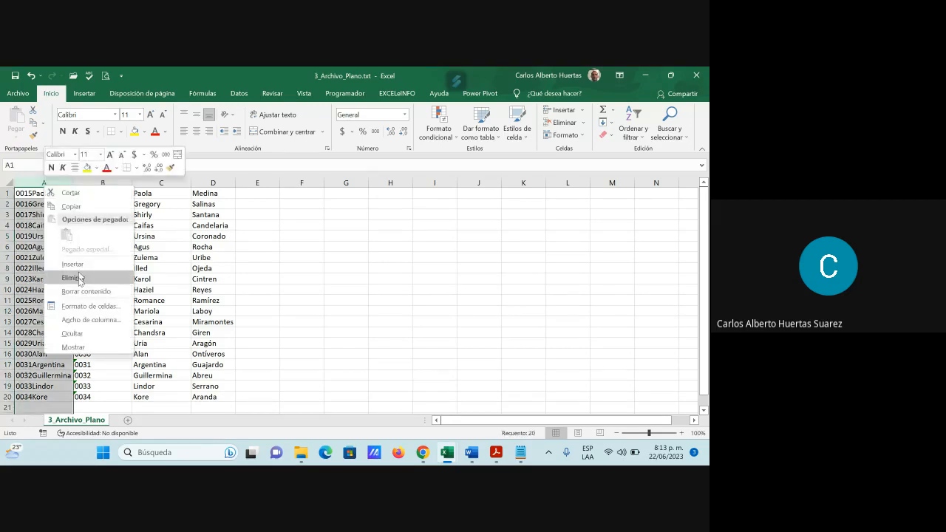
{"action": "left_click", "coordinate": [81, 278]}
{"action": "left_click", "coordinate": [51, 236]}
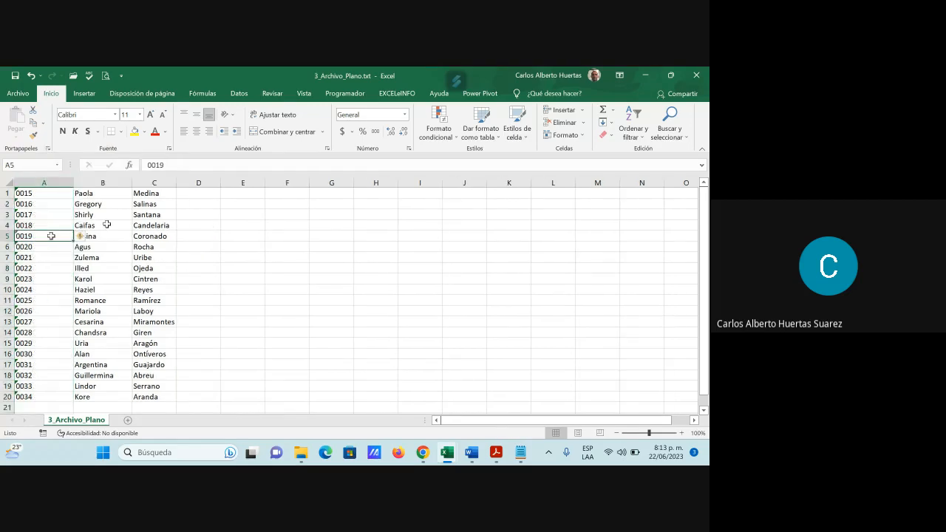
{"action": "double_click", "coordinate": [73, 182]}
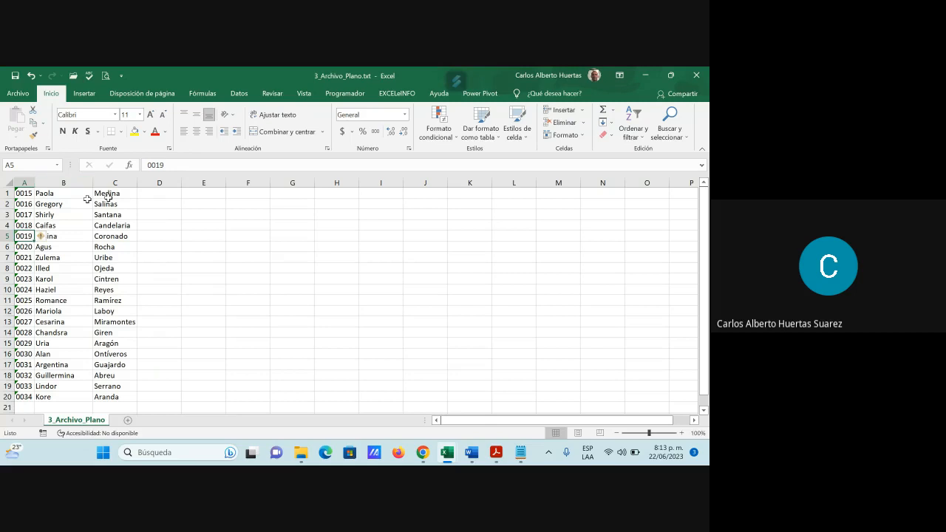
{"action": "double_click", "coordinate": [93, 183]}
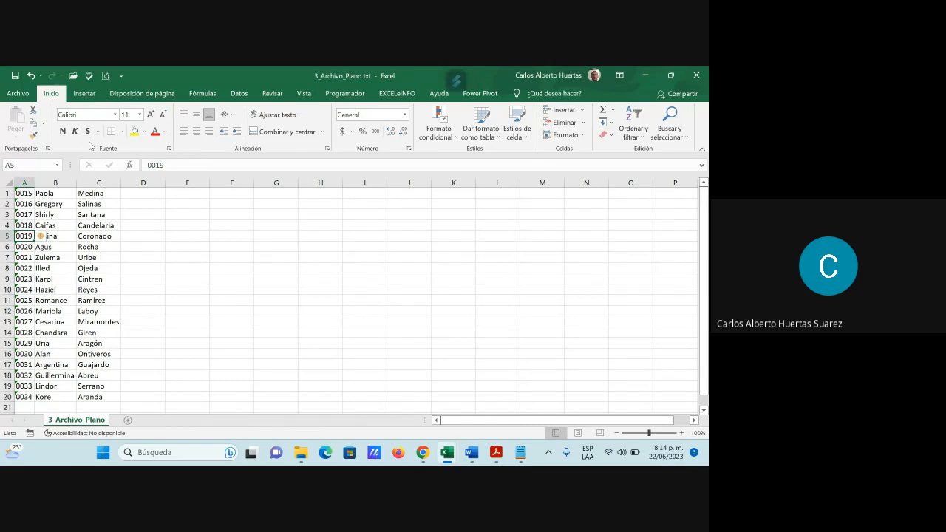
Step: Save the file to the Escritorio folder as a Libro de Excel (*.xlsx) named archivo plano
{"action": "left_click", "coordinate": [18, 95]}
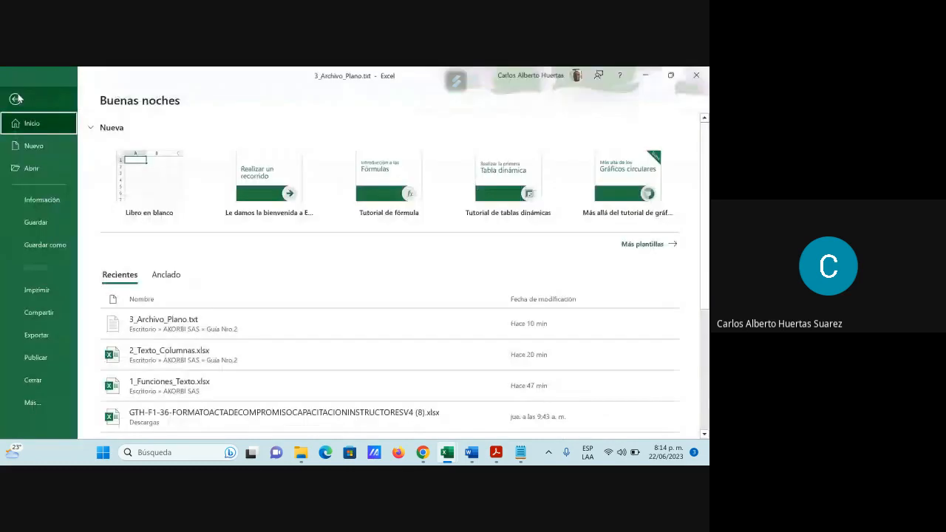
{"action": "left_click", "coordinate": [45, 245]}
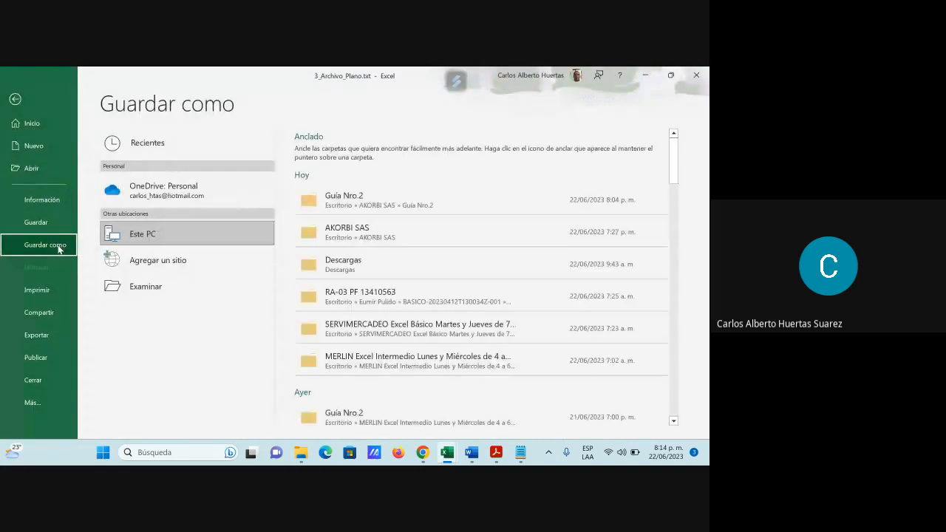
{"action": "left_click", "coordinate": [147, 288]}
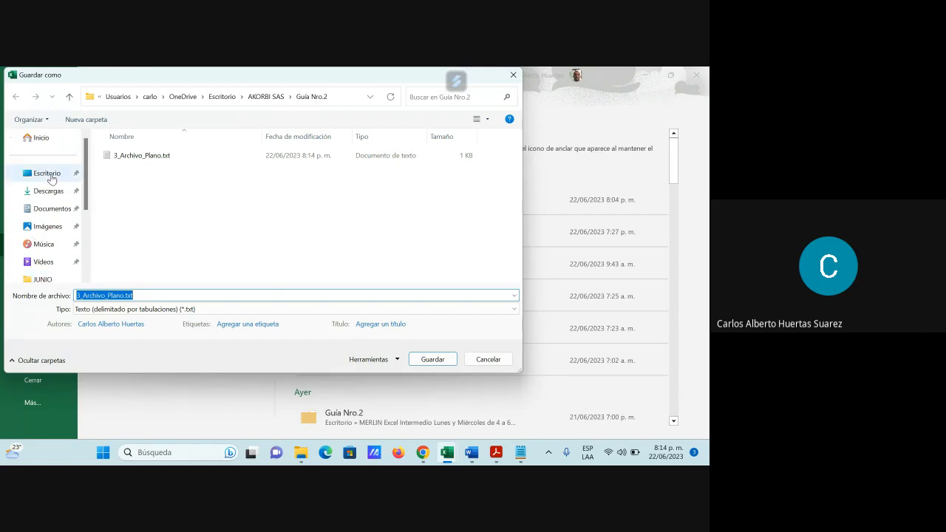
{"action": "left_click", "coordinate": [51, 178]}
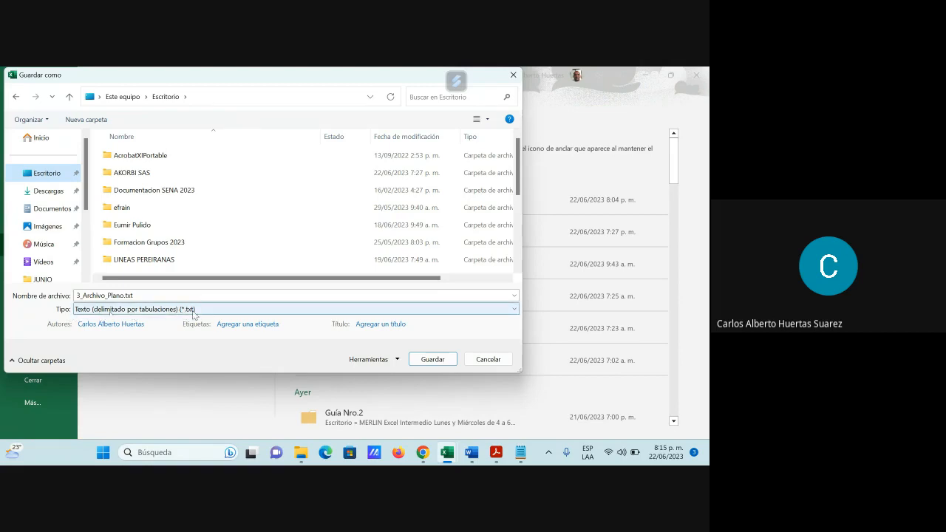
{"action": "left_click", "coordinate": [515, 310]}
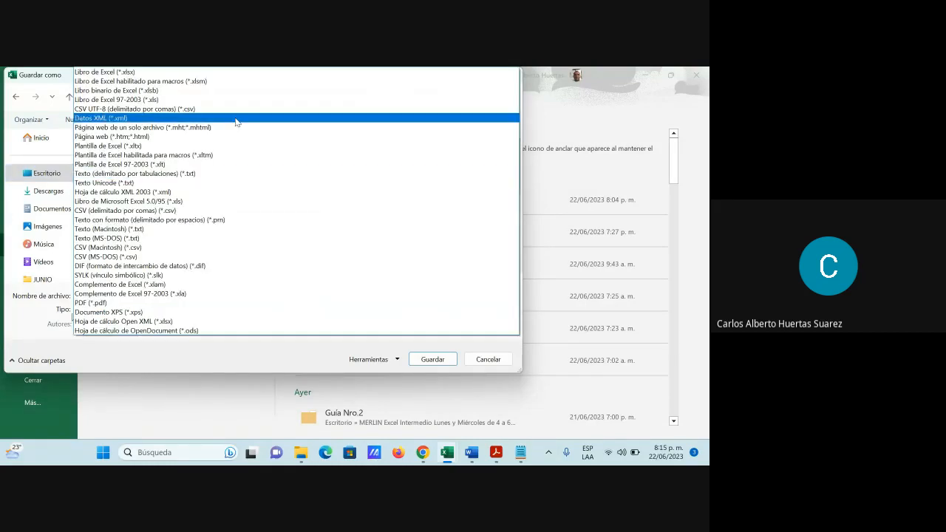
{"action": "left_click", "coordinate": [129, 73]}
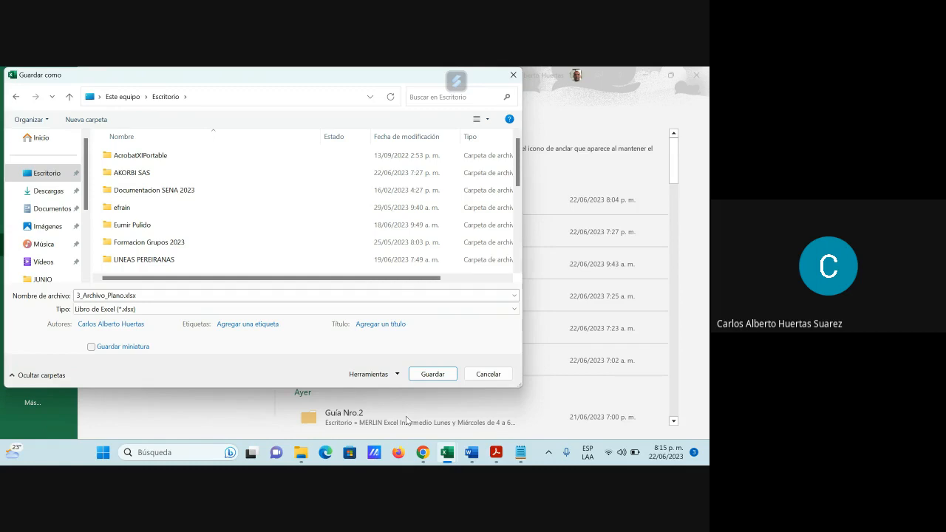
{"action": "left_click", "coordinate": [156, 294]}
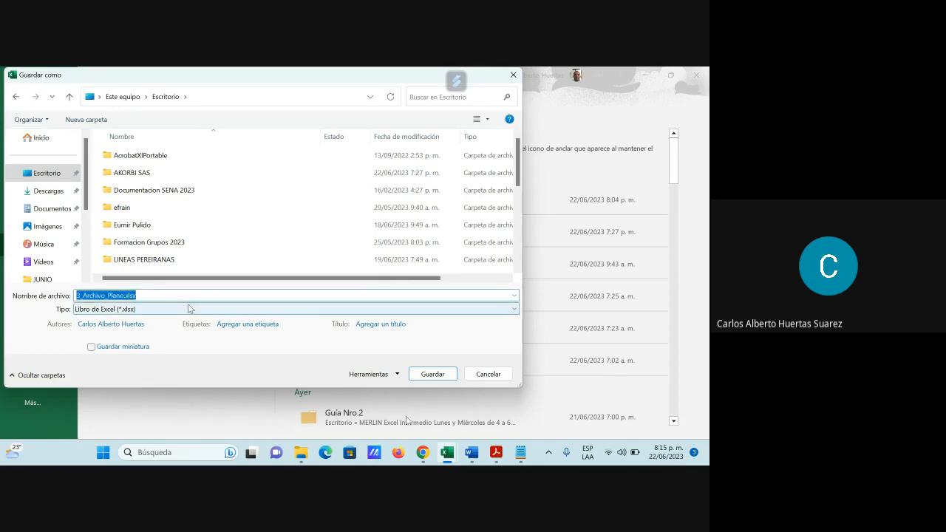
{"action": "type", "text": "arch"}
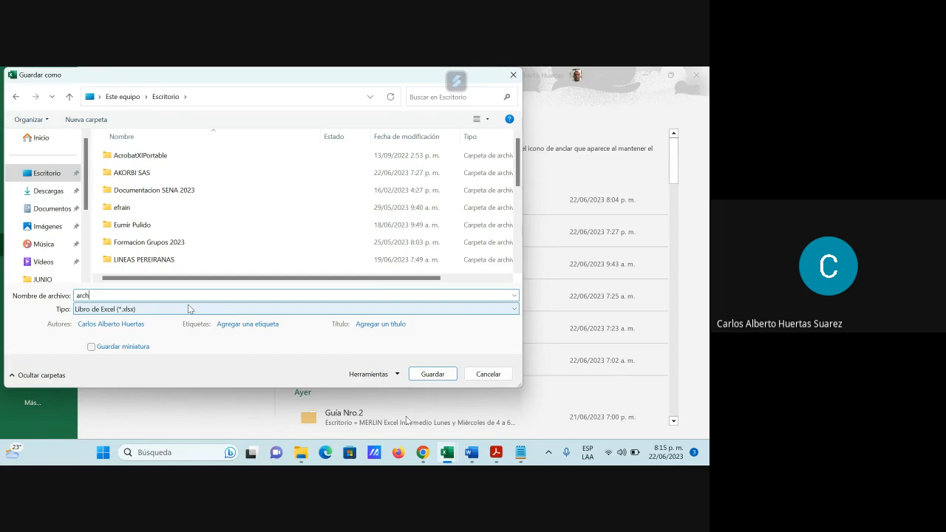
{"action": "type", "text": "ivo plano"}
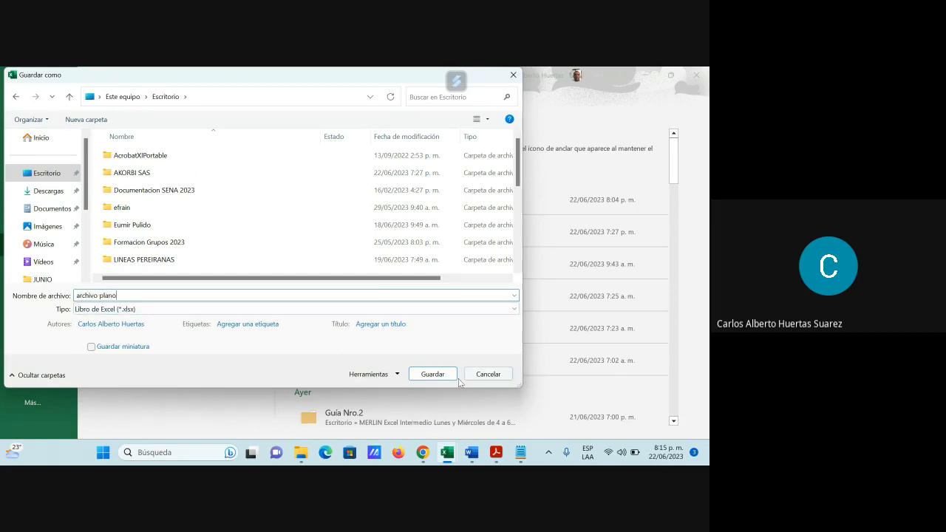
{"action": "left_click", "coordinate": [433, 374]}
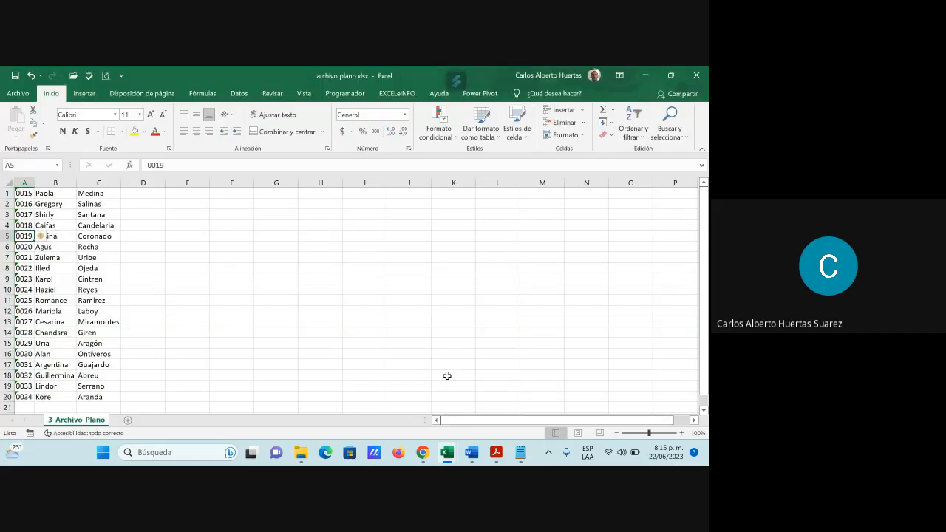
Step: Close the archivo plano workbook and minimize the remaining Excel and Chrome windows to show the desktop
{"action": "left_click", "coordinate": [696, 75]}
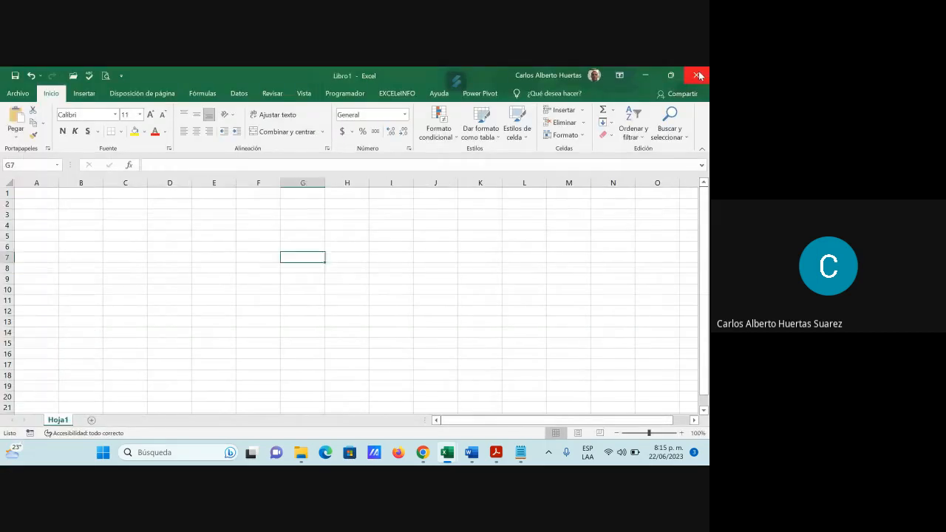
{"action": "left_click", "coordinate": [646, 74]}
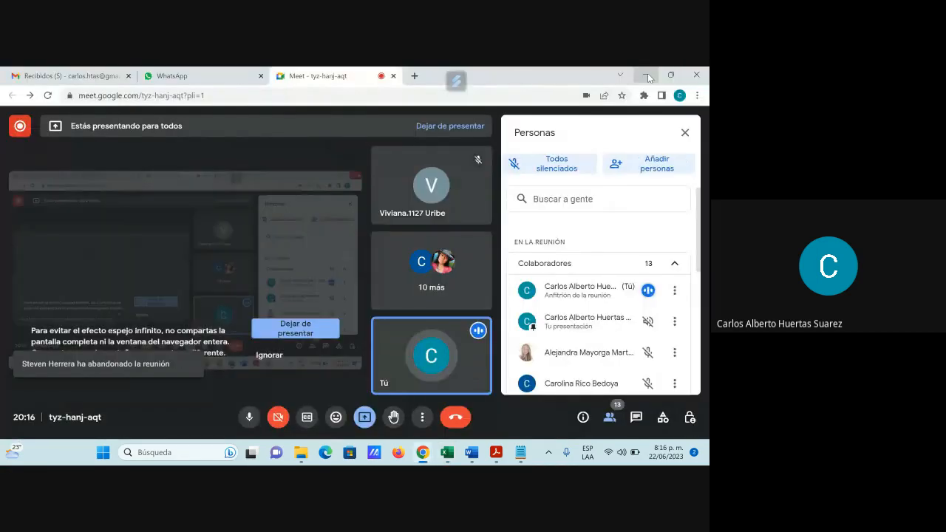
{"action": "left_click", "coordinate": [648, 73]}
{"action": "left_click", "coordinate": [644, 72]}
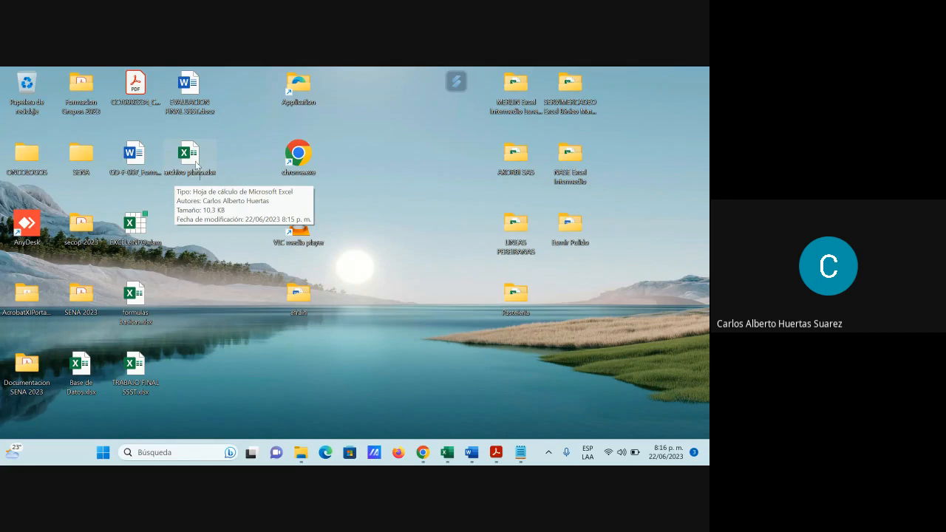
Step: Open 3_Archivo_Plano.txt from the Guía Nro.2 folder in Notepad, examine its tab-separated contents and close it
{"action": "left_click", "coordinate": [302, 453]}
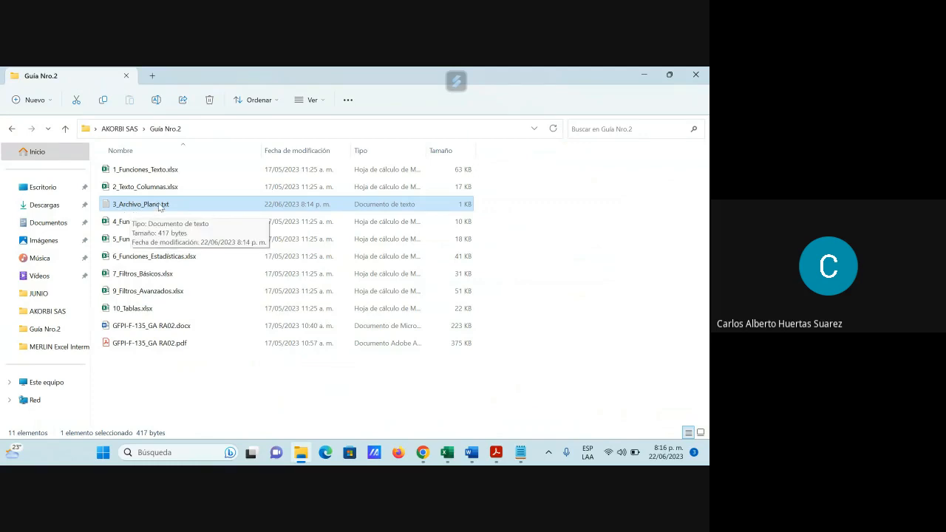
{"action": "double_click", "coordinate": [159, 207]}
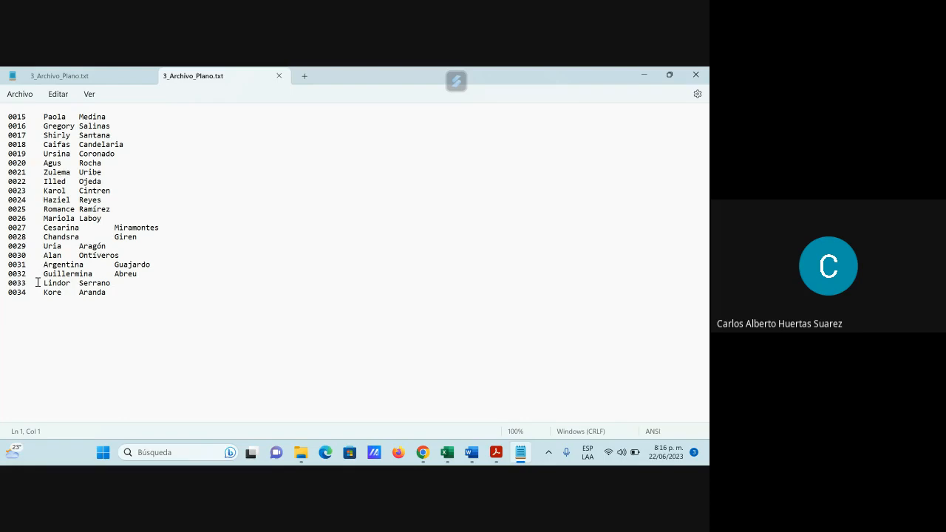
{"action": "left_click", "coordinate": [695, 75]}
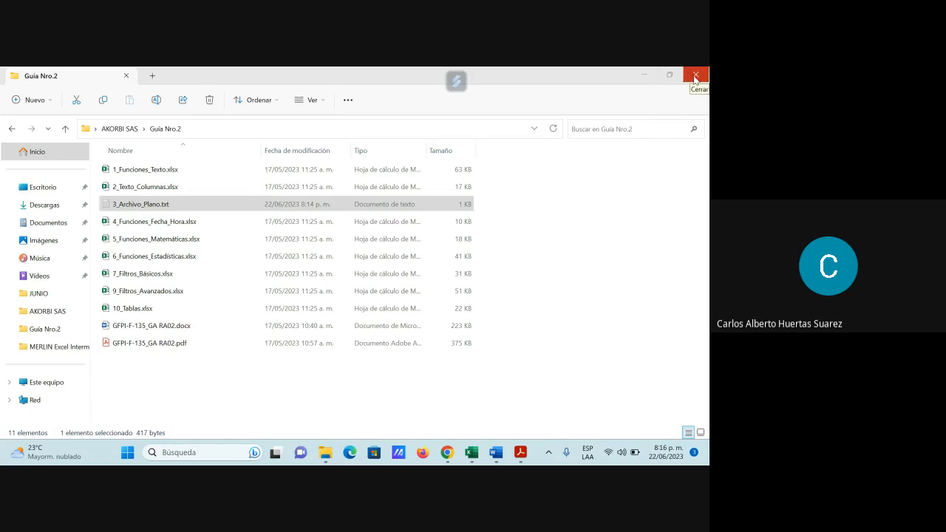
Step: Minimize the Guía Nro.2 window, review the participant list of the Google Meet call, close the list and return to the desktop
{"action": "left_click", "coordinate": [644, 76]}
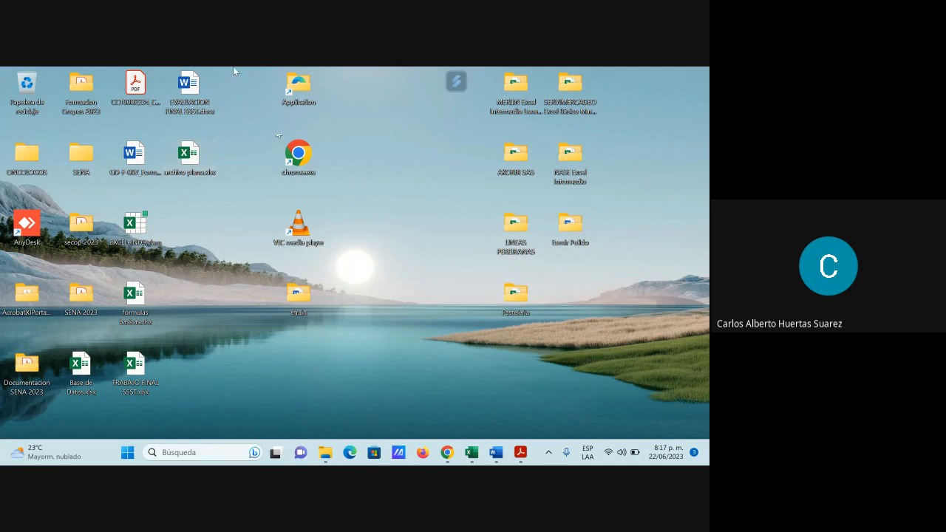
{"action": "mouse_move", "coordinate": [459, 448]}
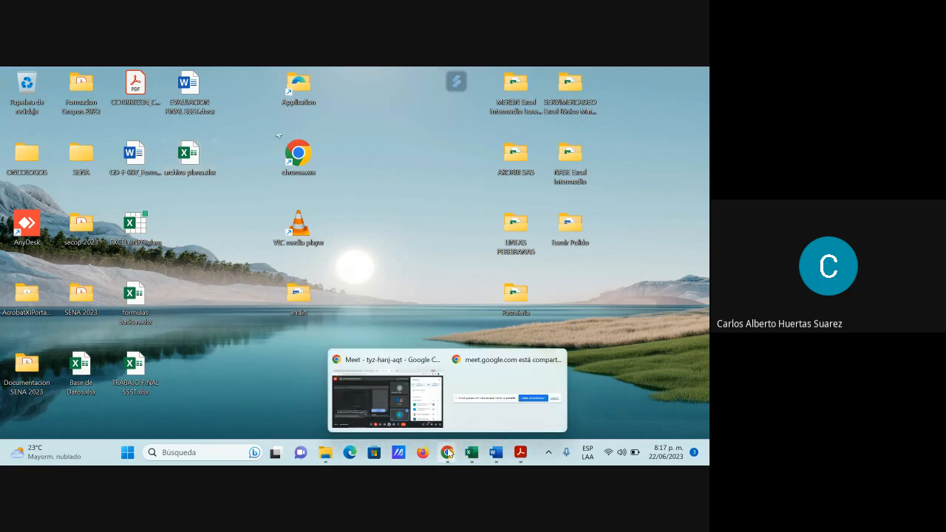
{"action": "left_click", "coordinate": [447, 452]}
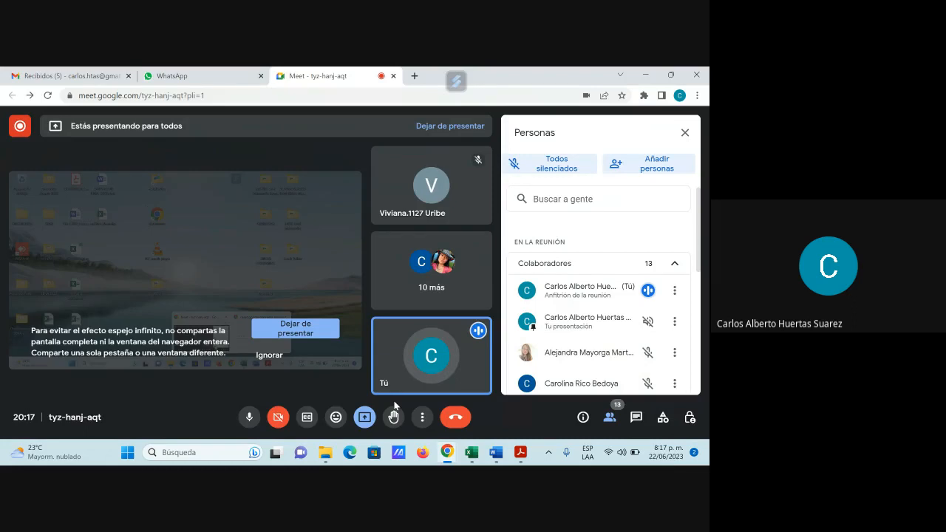
{"action": "scroll", "coordinate": [650, 331], "scroll_direction": "down", "scroll_amount": 2}
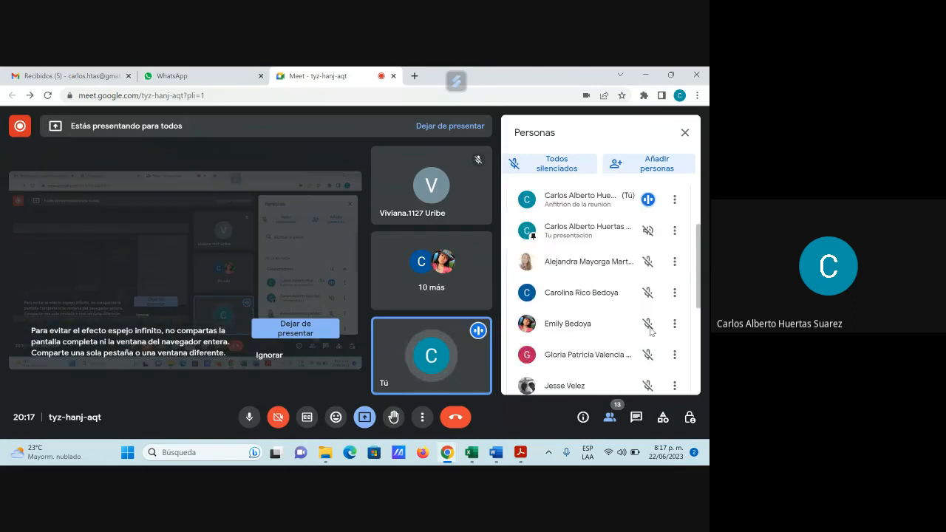
{"action": "scroll", "coordinate": [650, 331], "scroll_direction": "down", "scroll_amount": 5}
{"action": "scroll", "coordinate": [650, 331], "scroll_direction": "up", "scroll_amount": 6}
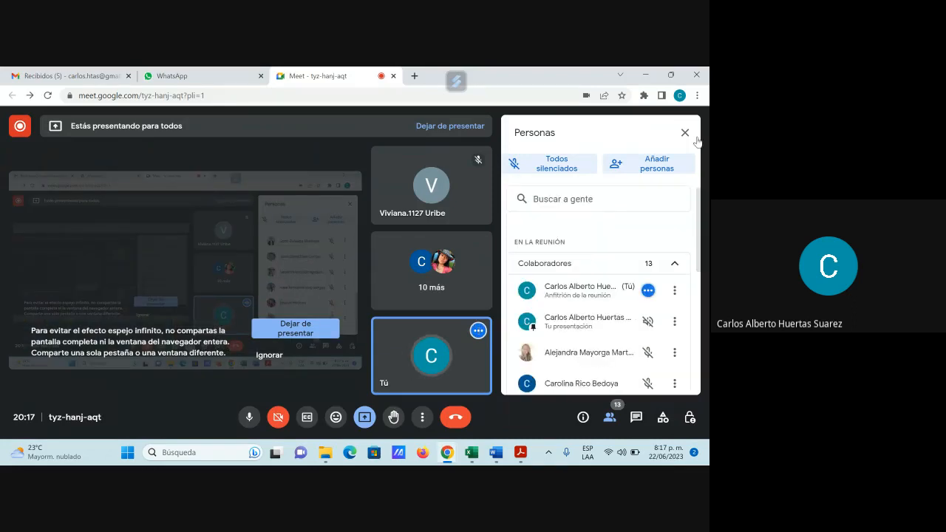
{"action": "left_click", "coordinate": [685, 133]}
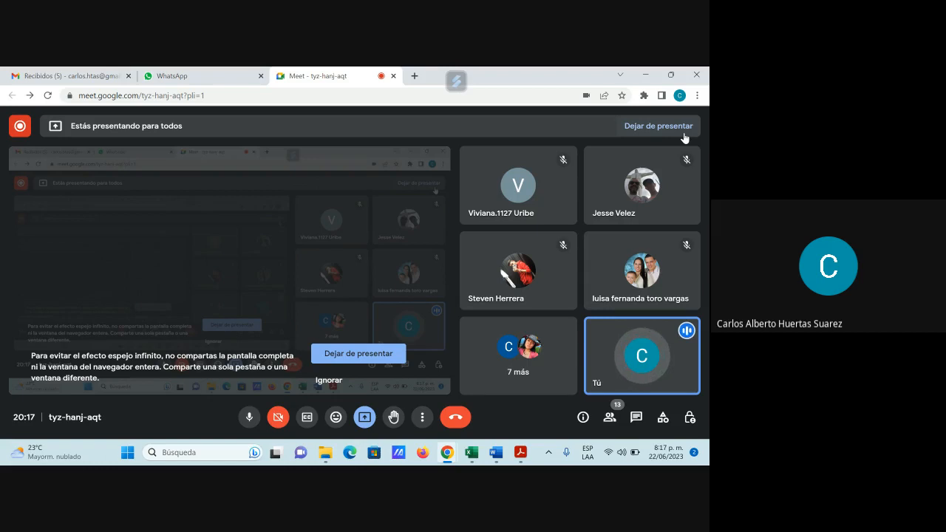
{"action": "left_click", "coordinate": [649, 77]}
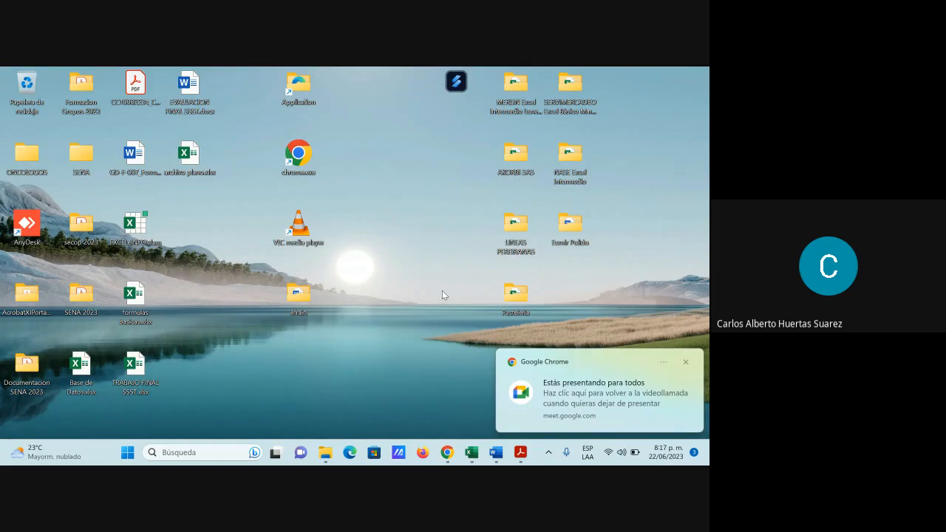
{"action": "left_click", "coordinate": [685, 364]}
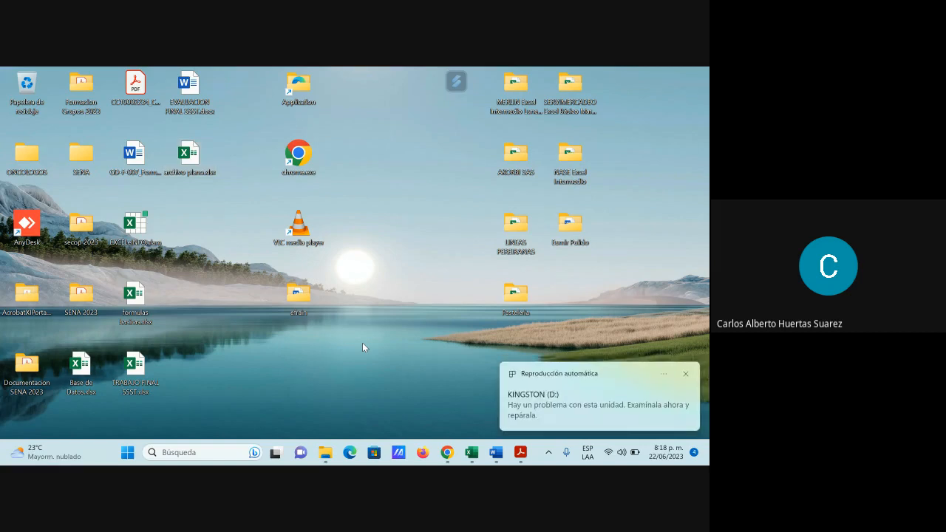
Step: In a new File Explorer window, browse KINGSTON (D:) to RIPS FARMACEUTICAS JUNIO > GARZAS > 62 Asmetsalud Subsidiado and minimize the 360 Total Security pop-up
{"action": "mouse_move", "coordinate": [325, 452]}
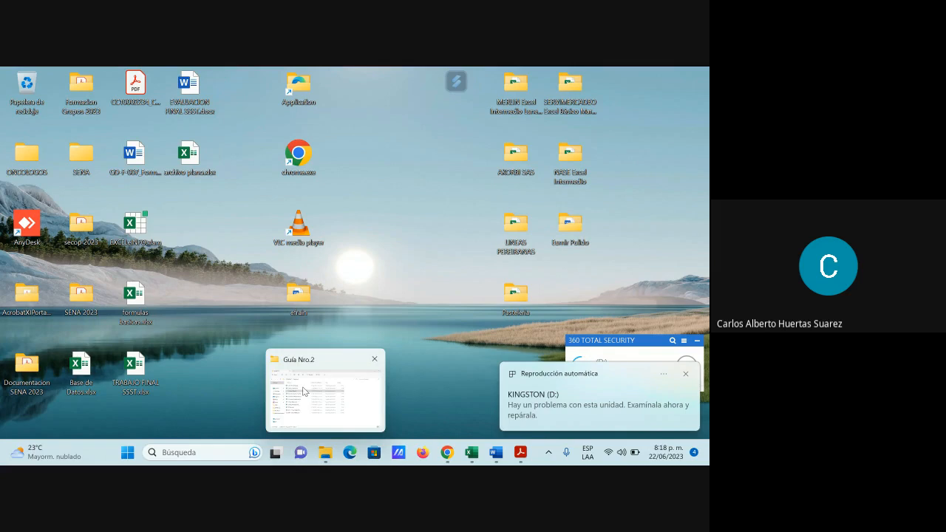
{"action": "key", "text": "super+e"}
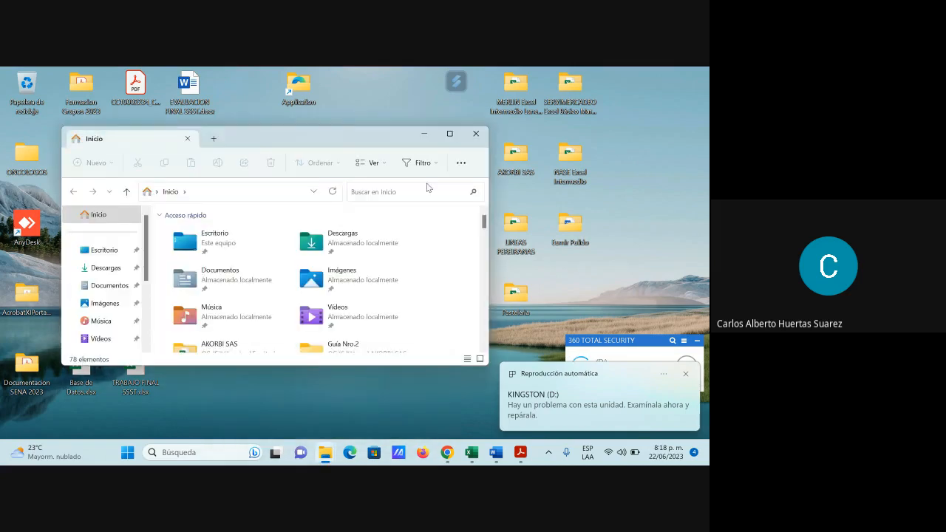
{"action": "left_click", "coordinate": [450, 134]}
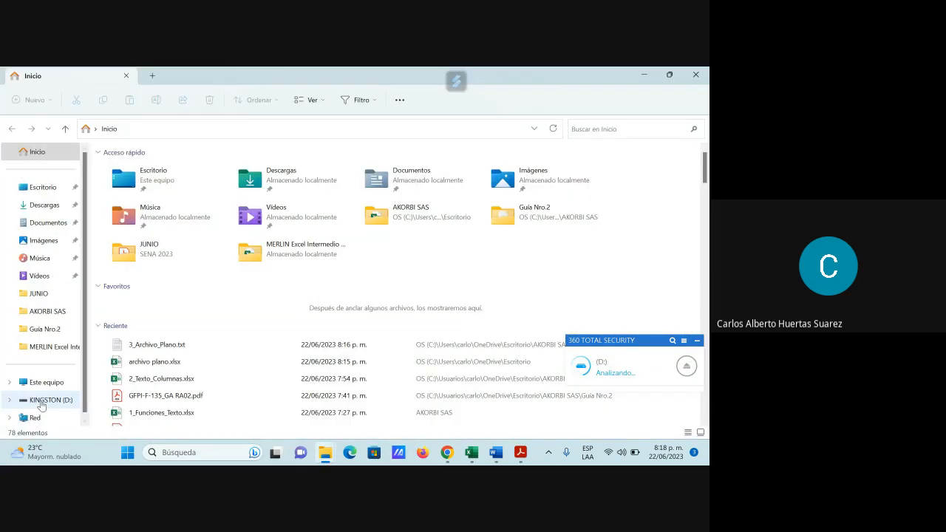
{"action": "left_click", "coordinate": [41, 402]}
{"action": "scroll", "coordinate": [261, 379], "scroll_direction": "down", "scroll_amount": 1}
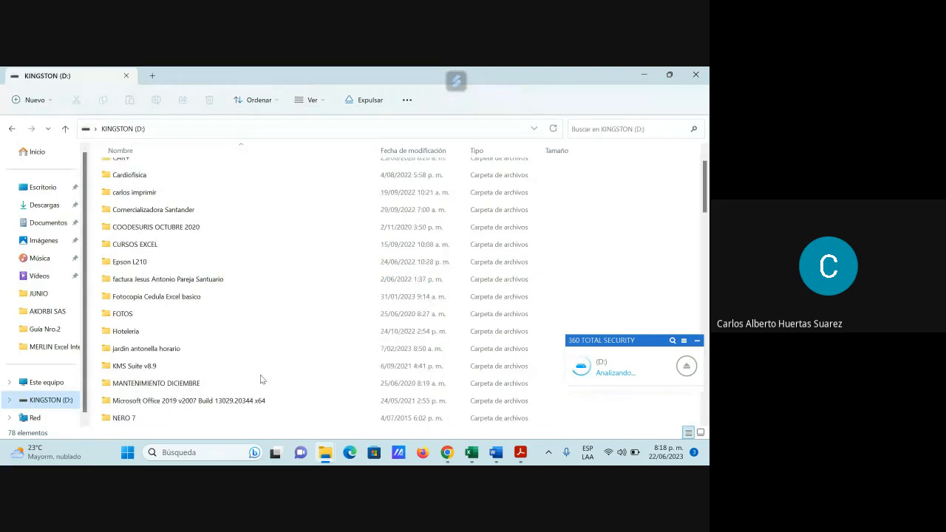
{"action": "scroll", "coordinate": [260, 379], "scroll_direction": "down", "scroll_amount": 2}
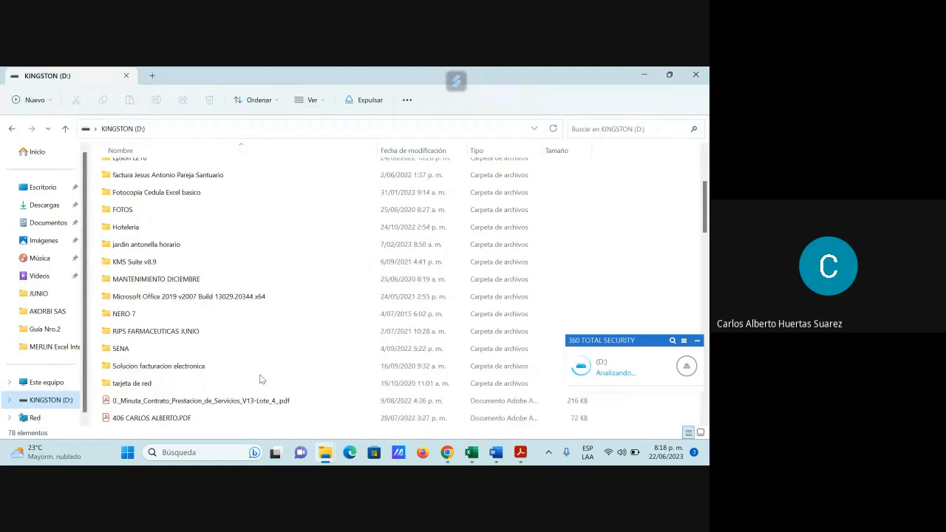
{"action": "double_click", "coordinate": [168, 334]}
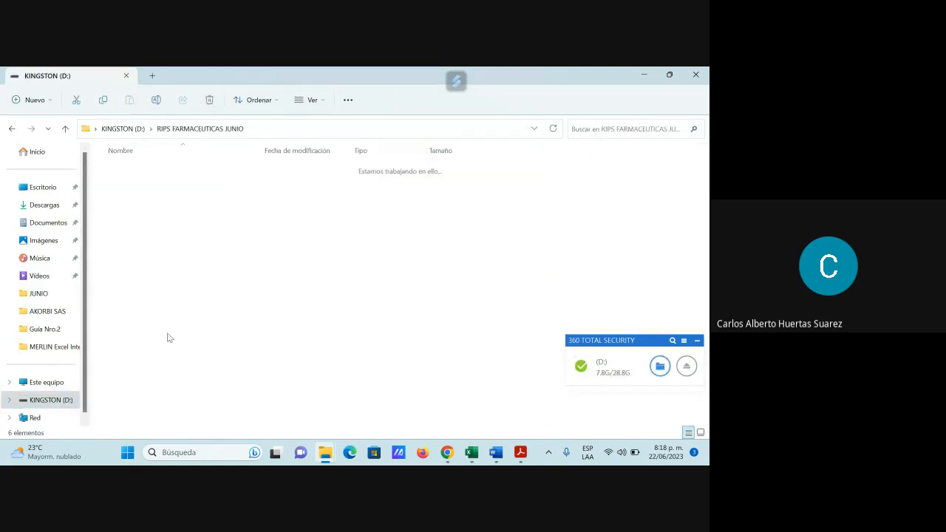
{"action": "double_click", "coordinate": [126, 204]}
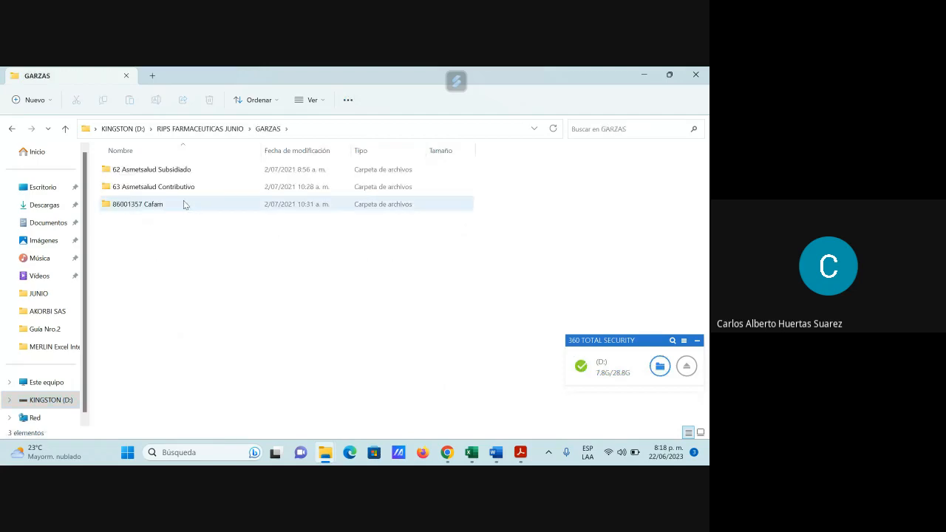
{"action": "double_click", "coordinate": [159, 170]}
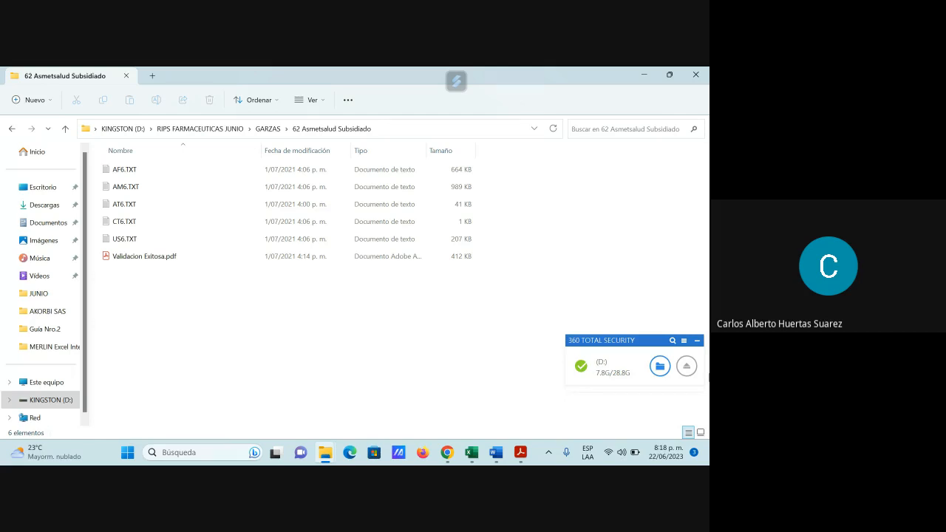
{"action": "left_click", "coordinate": [696, 340]}
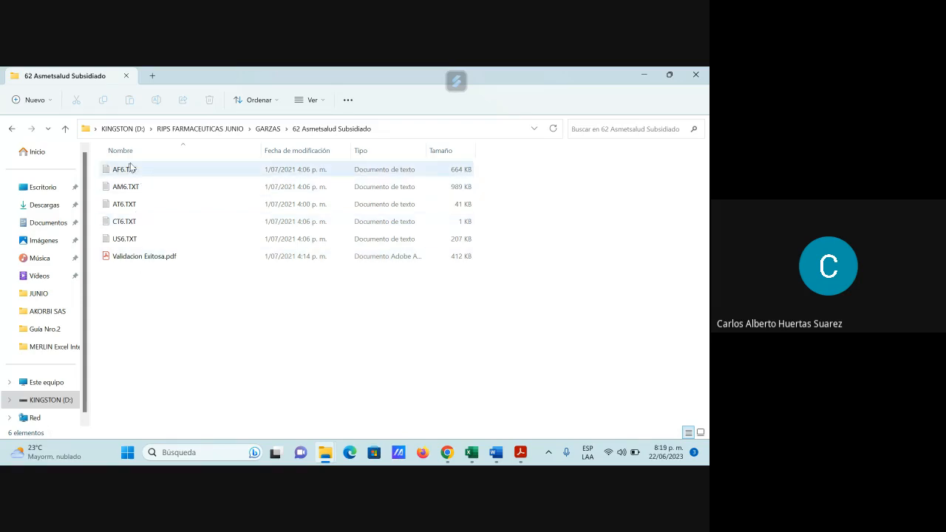
Step: Open AM6.TXT from the GARZAS folder in Notepad, examine its comma-separated medication records and minimize it
{"action": "mouse_move", "coordinate": [332, 463]}
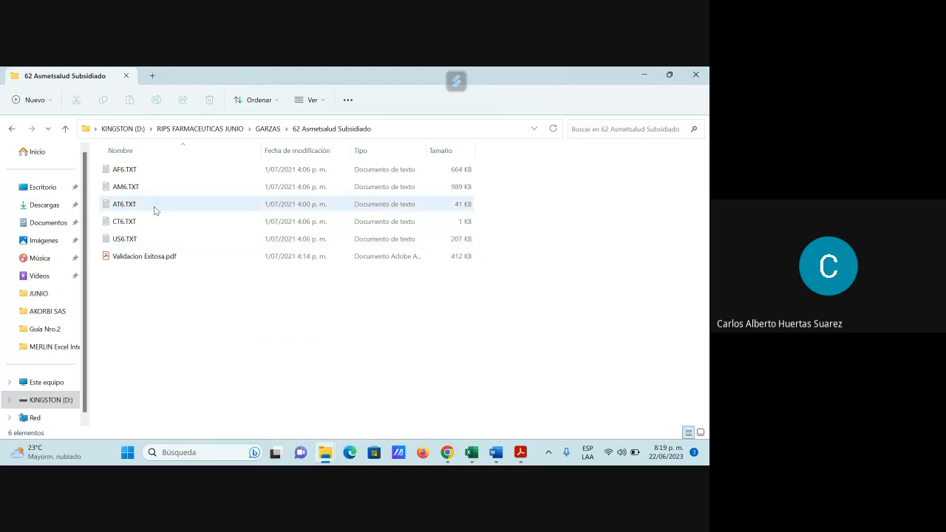
{"action": "left_click", "coordinate": [122, 187]}
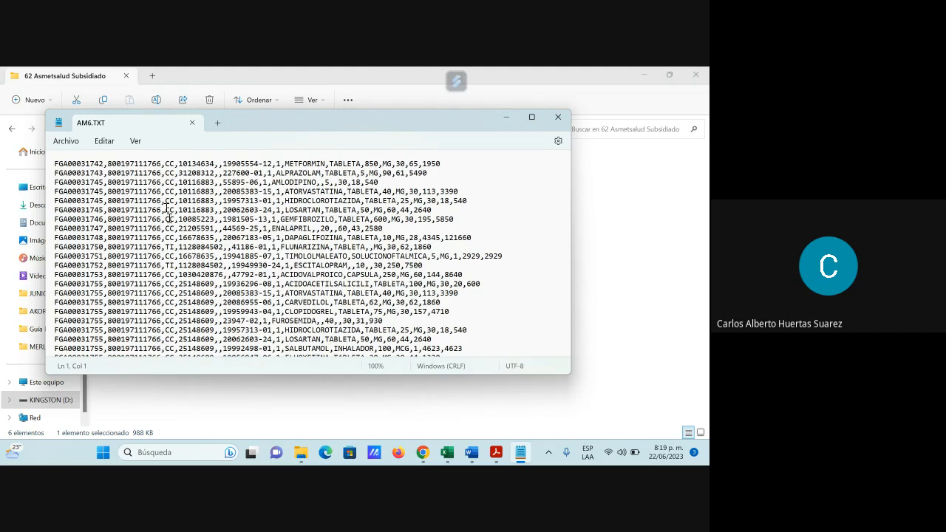
{"action": "left_click", "coordinate": [505, 117]}
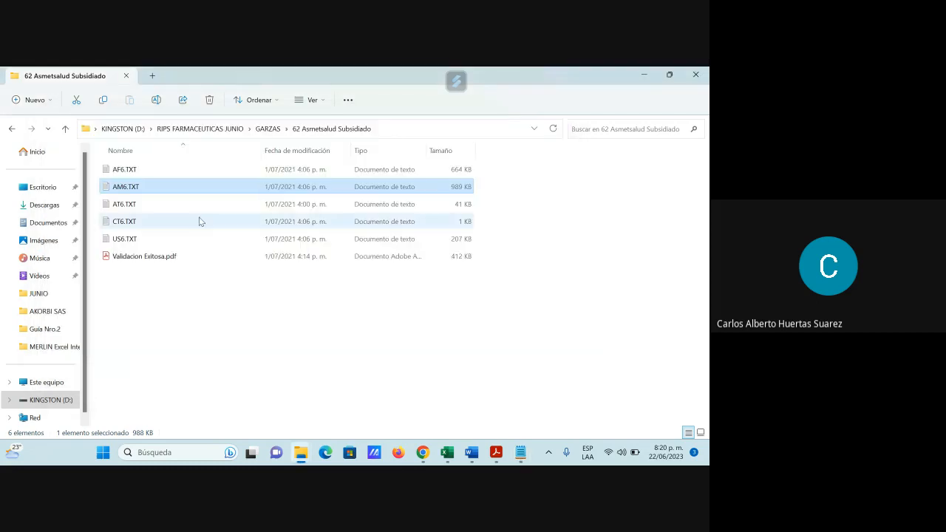
Step: Go to CUBA > 62 Asmetsalud Subsidiado, open US6.TXT in Notepad, examine its comma-separated user records and minimize it
{"action": "left_click", "coordinate": [67, 130]}
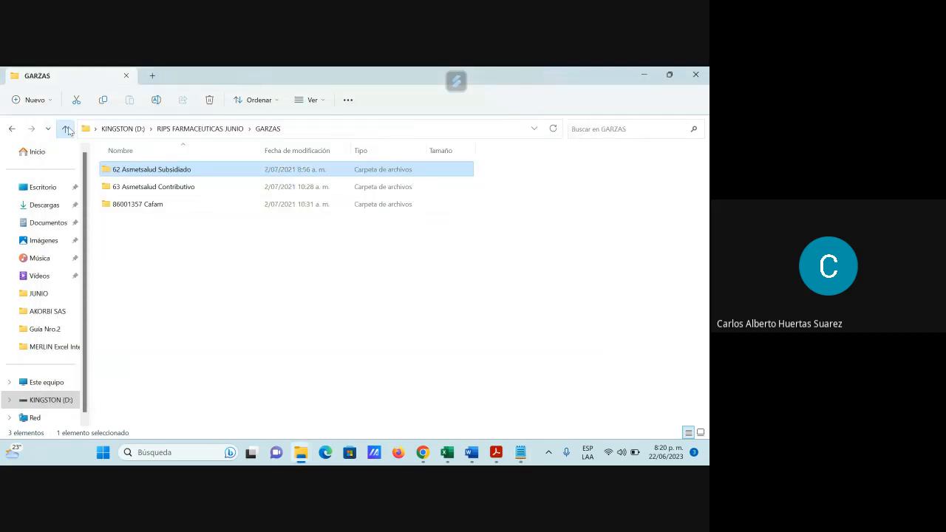
{"action": "left_click", "coordinate": [65, 128]}
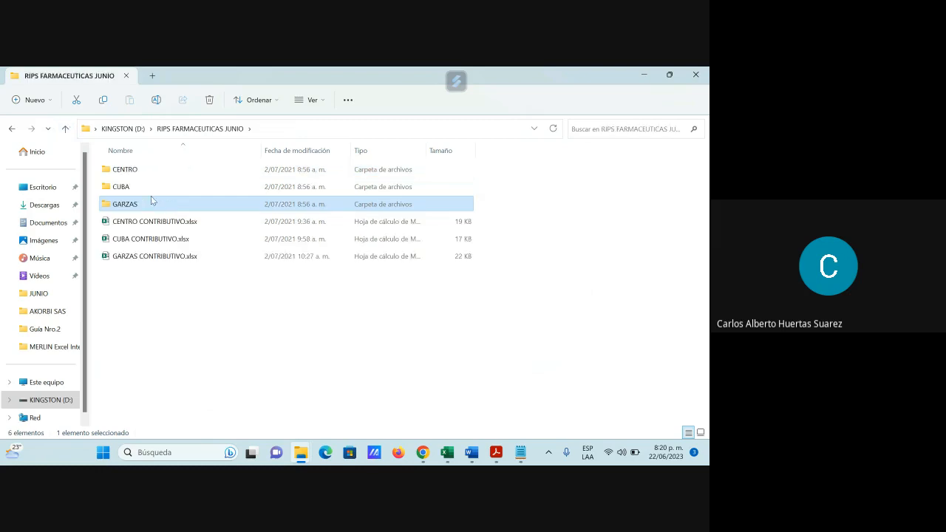
{"action": "double_click", "coordinate": [129, 186]}
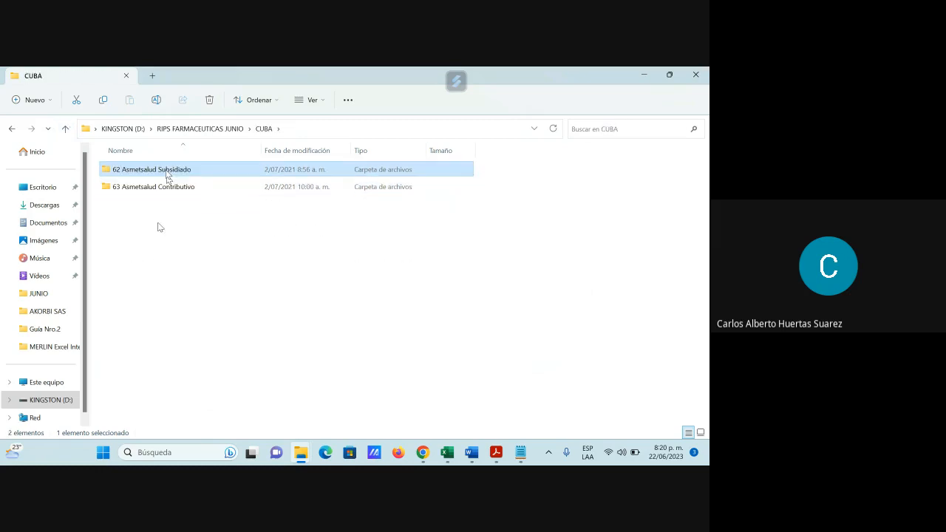
{"action": "double_click", "coordinate": [166, 173]}
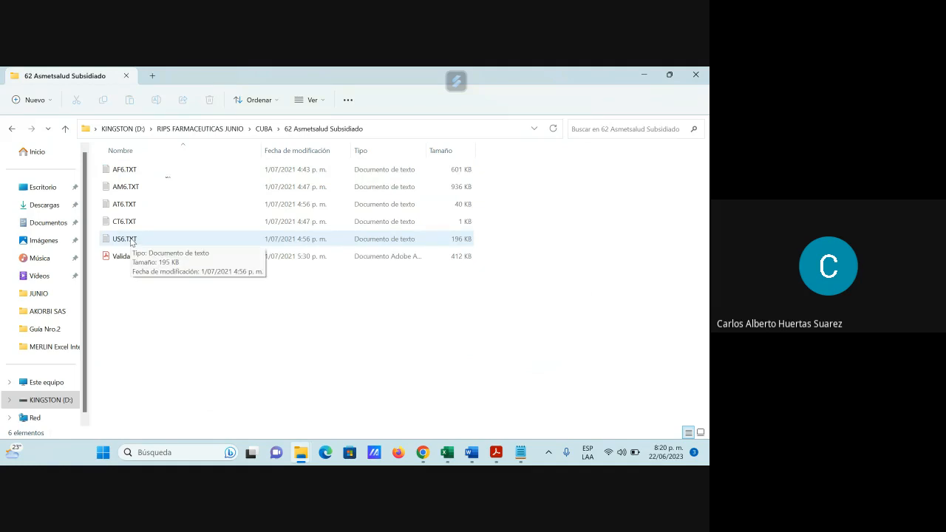
{"action": "double_click", "coordinate": [124, 239]}
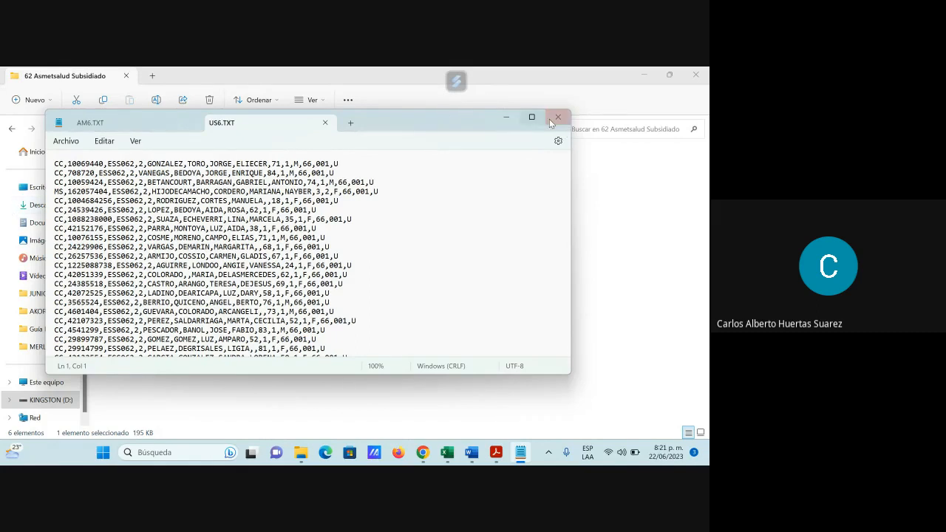
{"action": "left_click", "coordinate": [509, 117]}
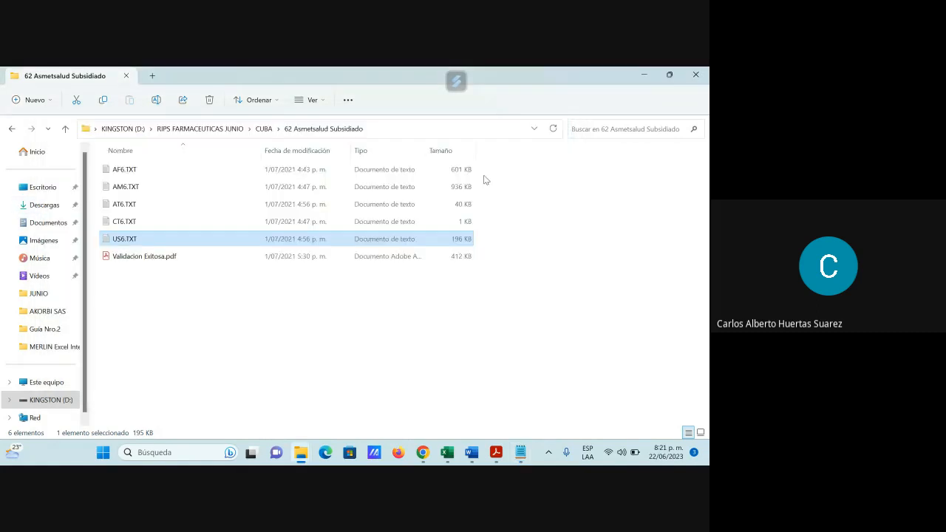
{"action": "mouse_move", "coordinate": [521, 454]}
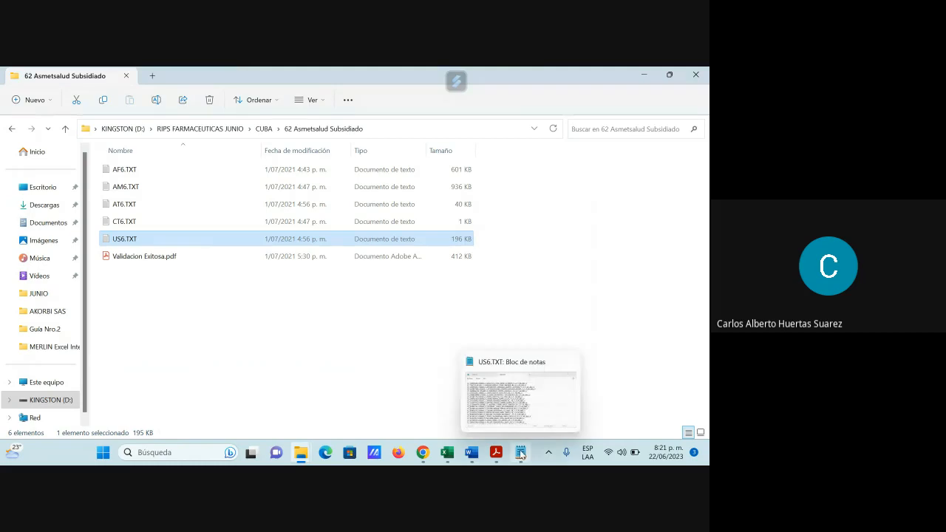
{"action": "left_click", "coordinate": [569, 233]}
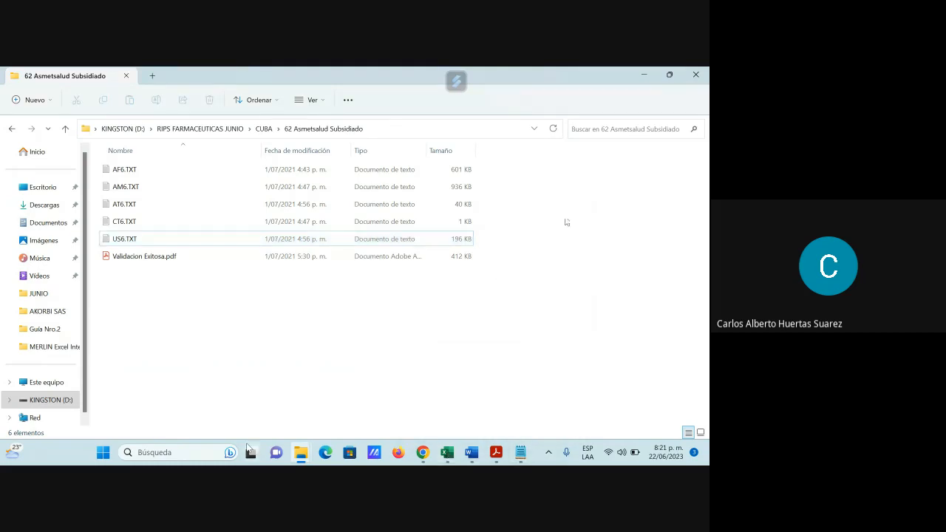
Step: Switch to Excel with a new blank workbook and maximize its window
{"action": "mouse_move", "coordinate": [294, 452]}
{"action": "left_click", "coordinate": [104, 452]}
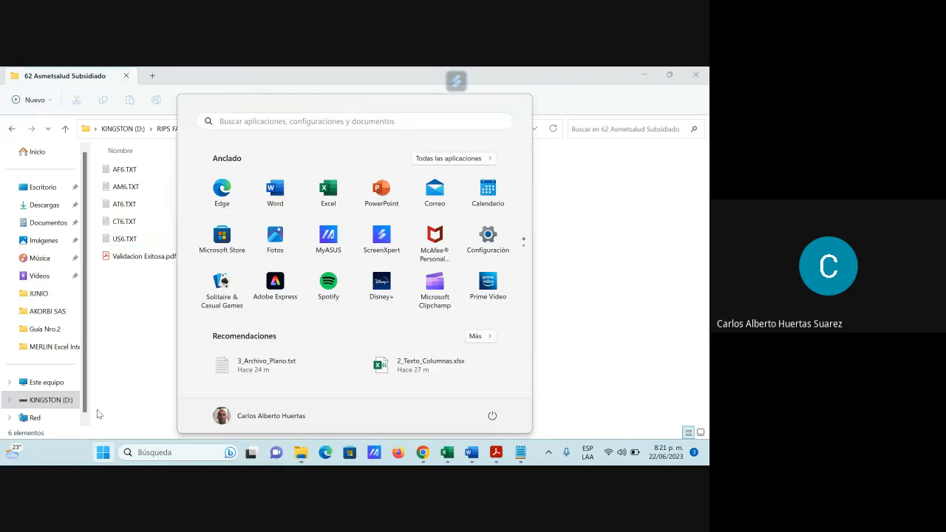
{"action": "left_click", "coordinate": [329, 208]}
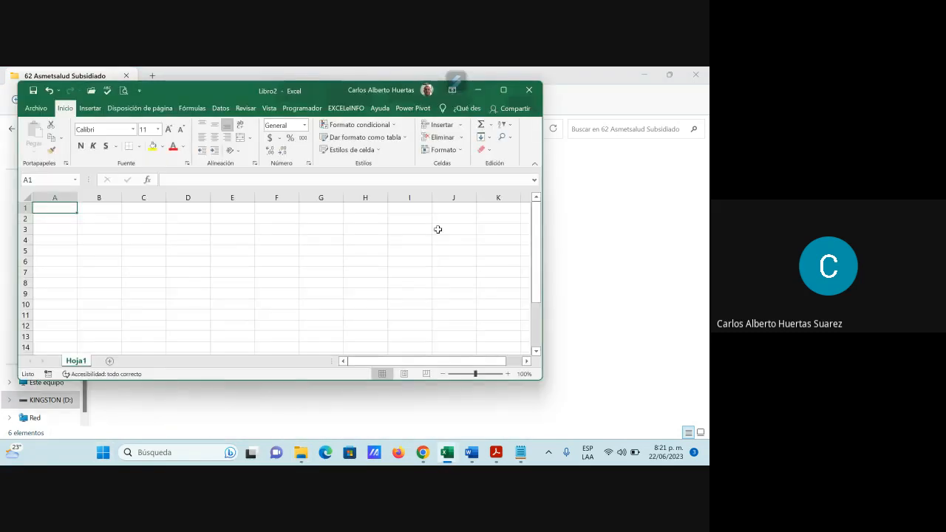
{"action": "left_click", "coordinate": [504, 90]}
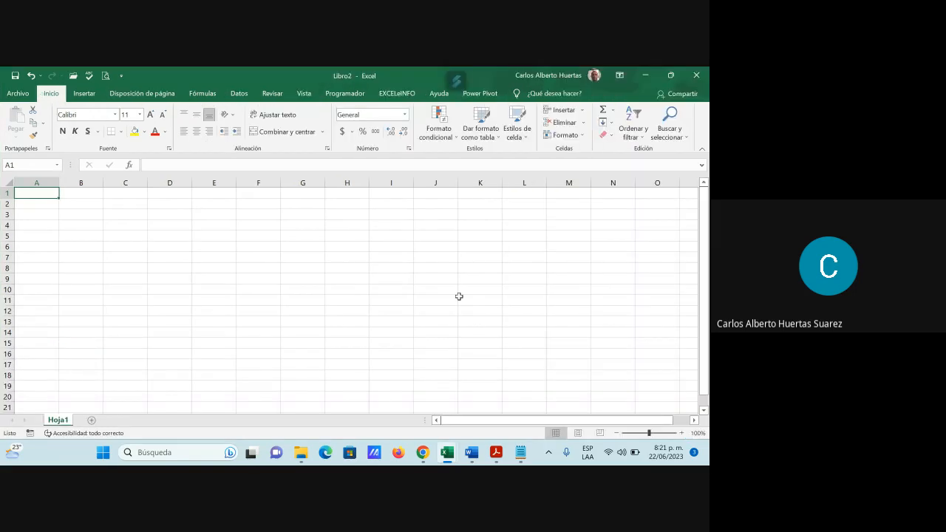
Step: Open AM6.TXT from KINGSTON (D:) > RIPS FARMACEUTICAS JUNIO > GARZAS > 62 Asmetsalud Subsidiado in Excel
{"action": "left_click", "coordinate": [19, 94]}
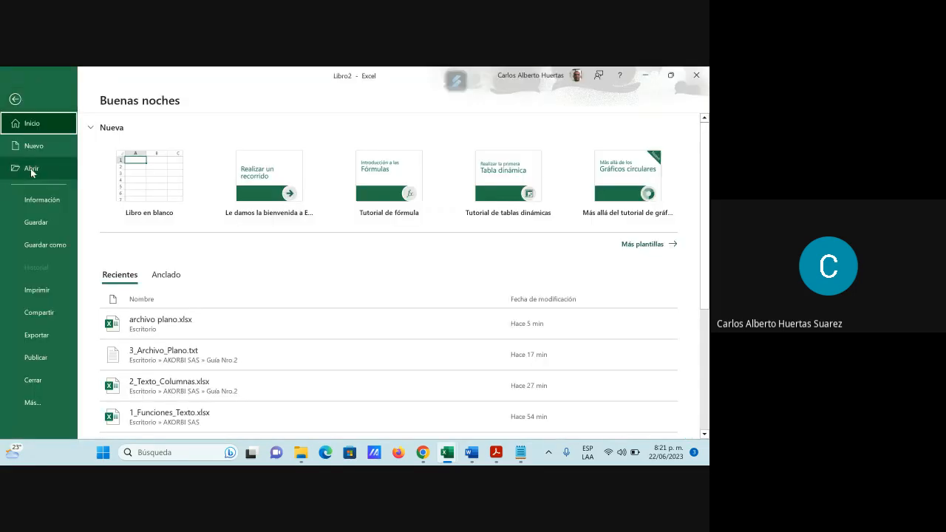
{"action": "left_click", "coordinate": [31, 170]}
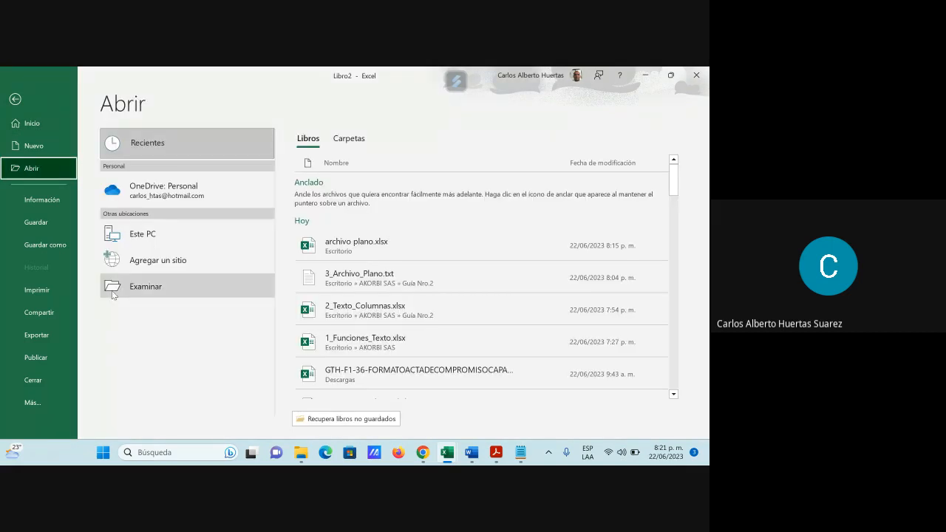
{"action": "left_click", "coordinate": [113, 294]}
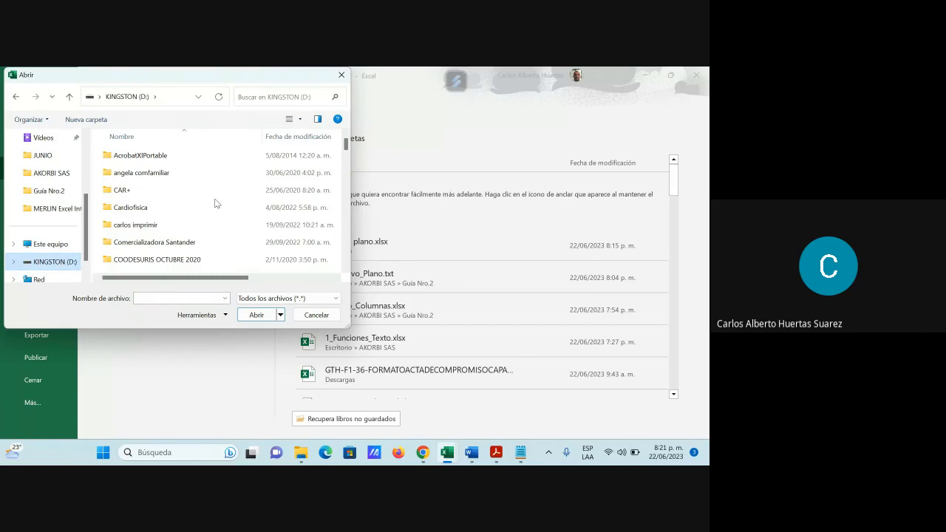
{"action": "scroll", "coordinate": [211, 211], "scroll_direction": "down", "scroll_amount": 6}
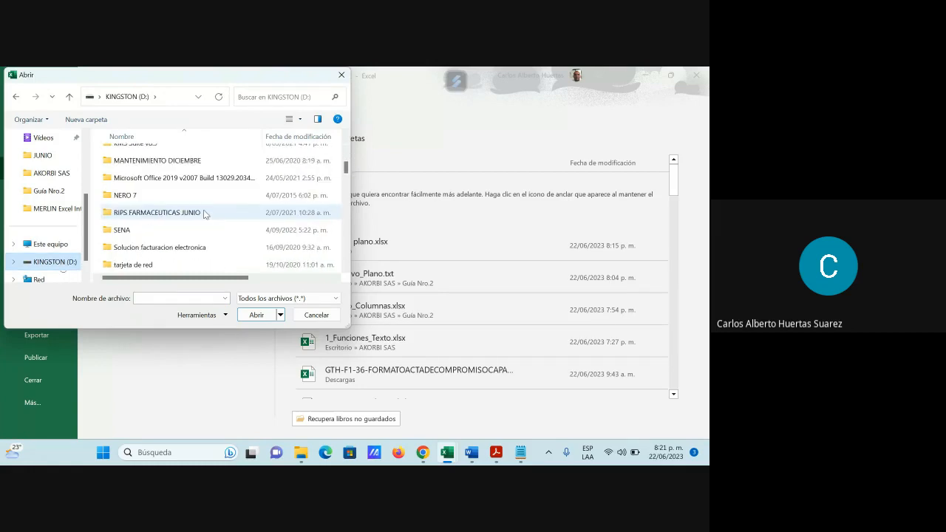
{"action": "double_click", "coordinate": [173, 214]}
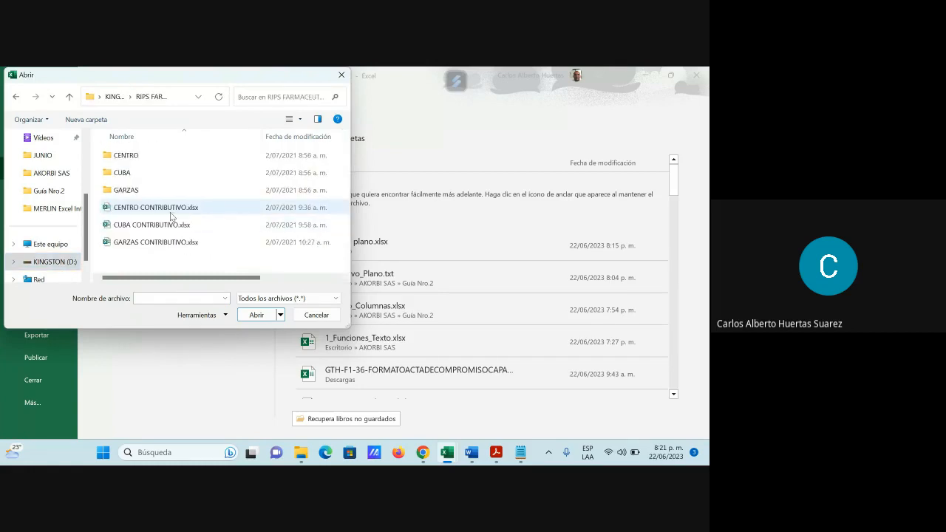
{"action": "left_click", "coordinate": [129, 194]}
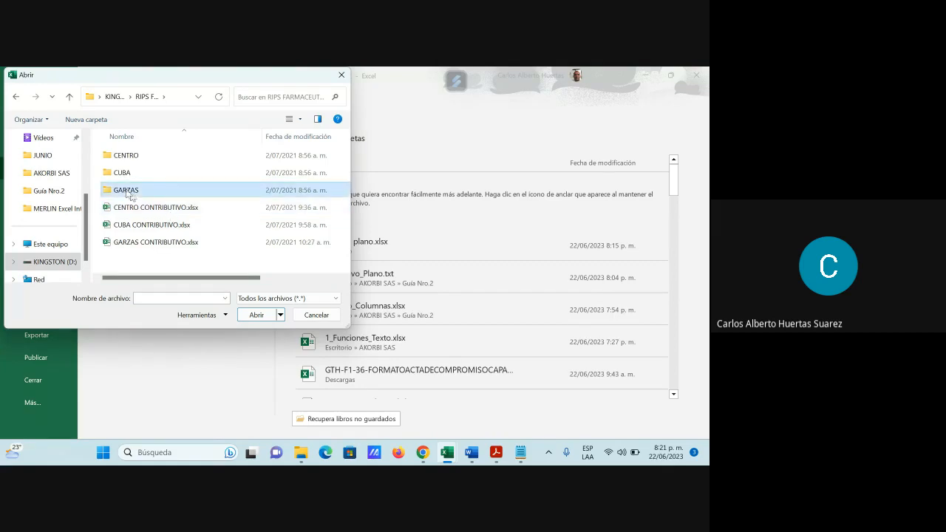
{"action": "double_click", "coordinate": [129, 193]}
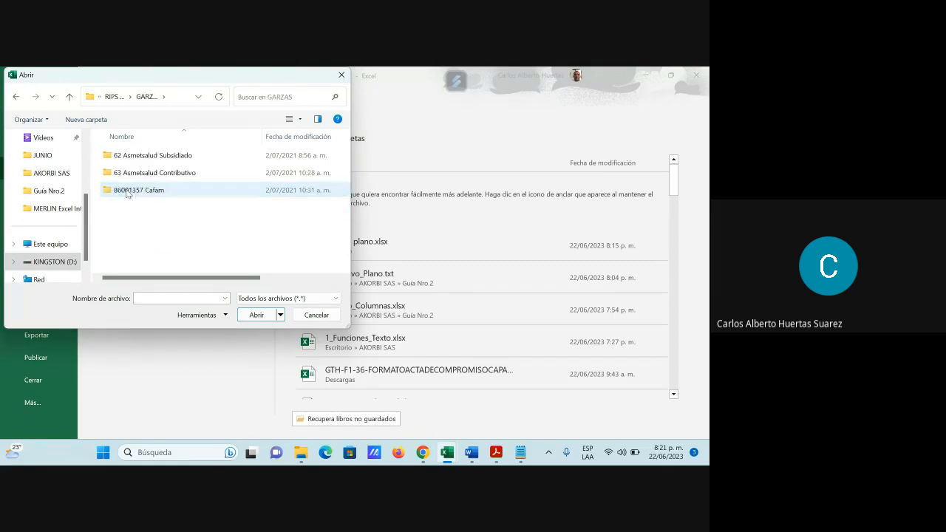
{"action": "double_click", "coordinate": [146, 155]}
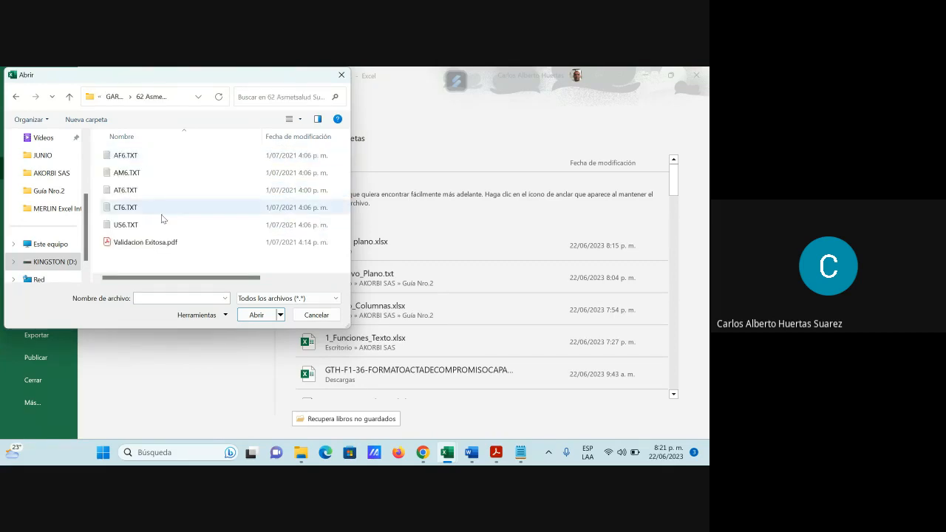
{"action": "left_click", "coordinate": [133, 175]}
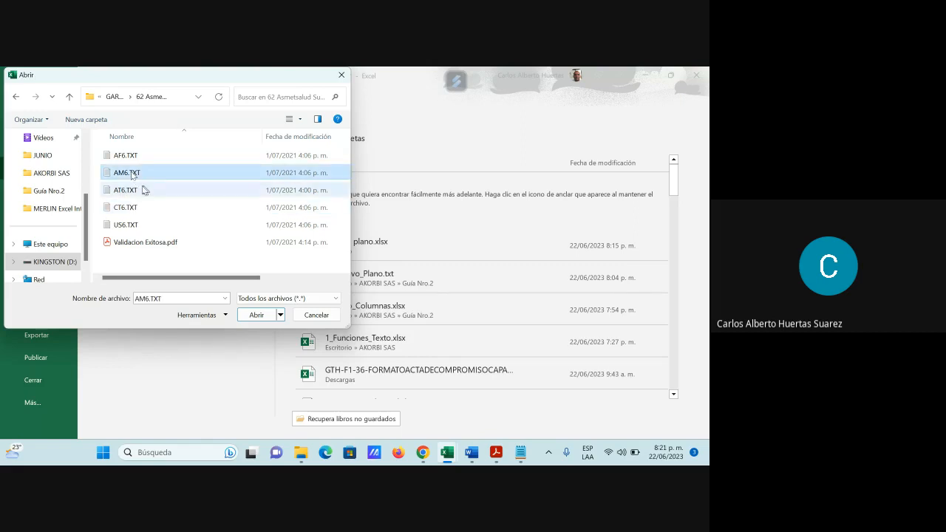
{"action": "left_click", "coordinate": [254, 315]}
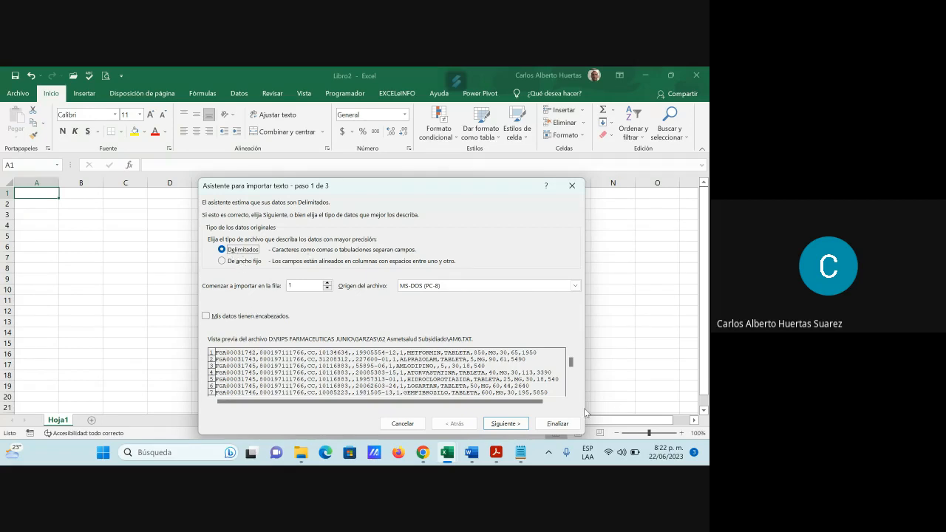
Step: Import the text as delimited data with only the comma (Coma) as separator, keeping the General column format
{"action": "left_click", "coordinate": [509, 426]}
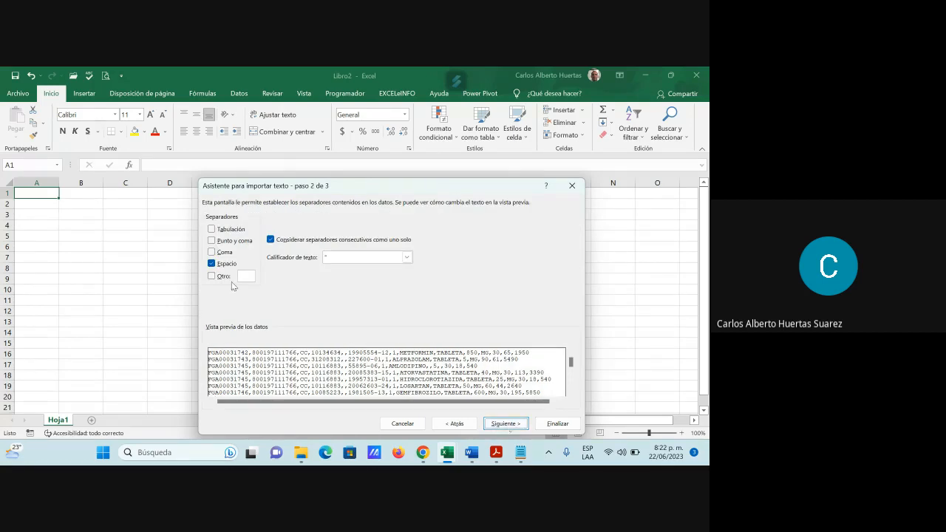
{"action": "left_click", "coordinate": [211, 263]}
{"action": "left_click", "coordinate": [211, 252]}
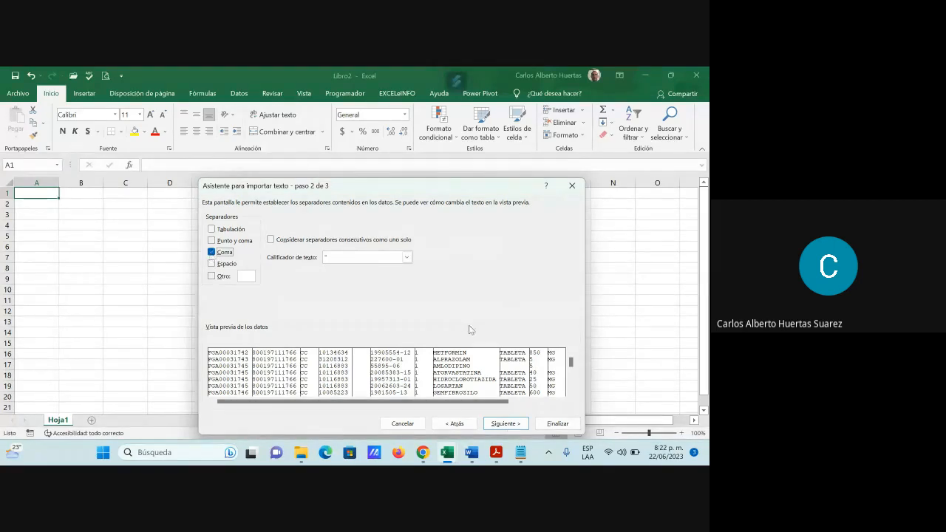
{"action": "left_click", "coordinate": [509, 424]}
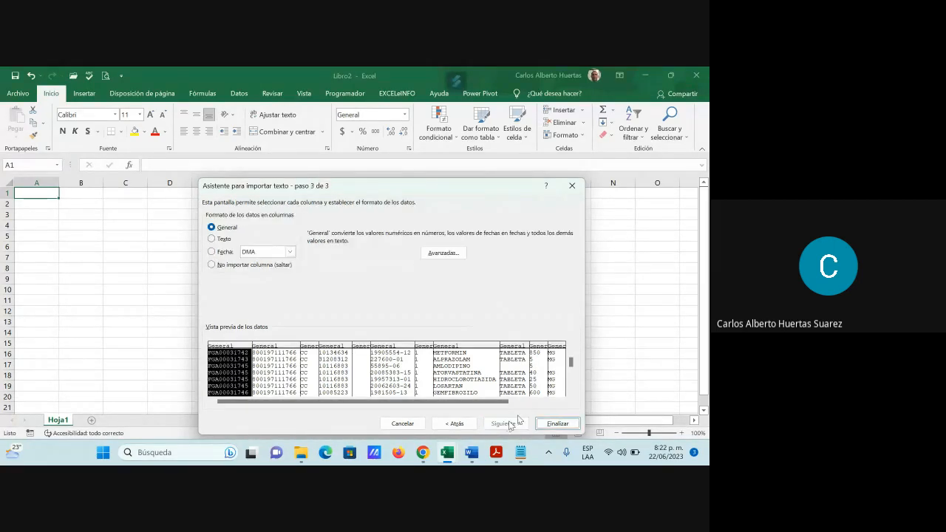
{"action": "left_click", "coordinate": [558, 423]}
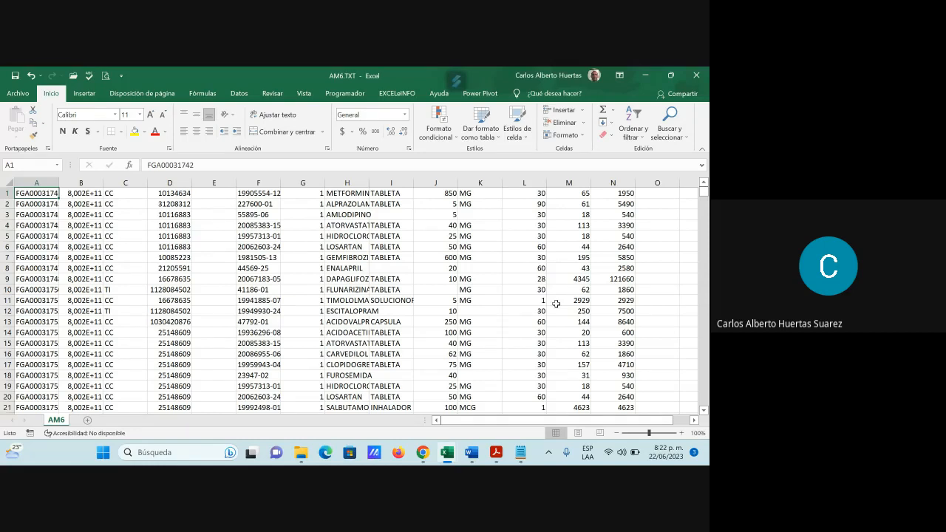
Step: Compare cell B1 with the original records by opening GARZAS > 62 Asmetsalud Subsidiado > AM6.TXT in Notepad, and return to the imported AM6 sheet in Excel
{"action": "left_click", "coordinate": [82, 193]}
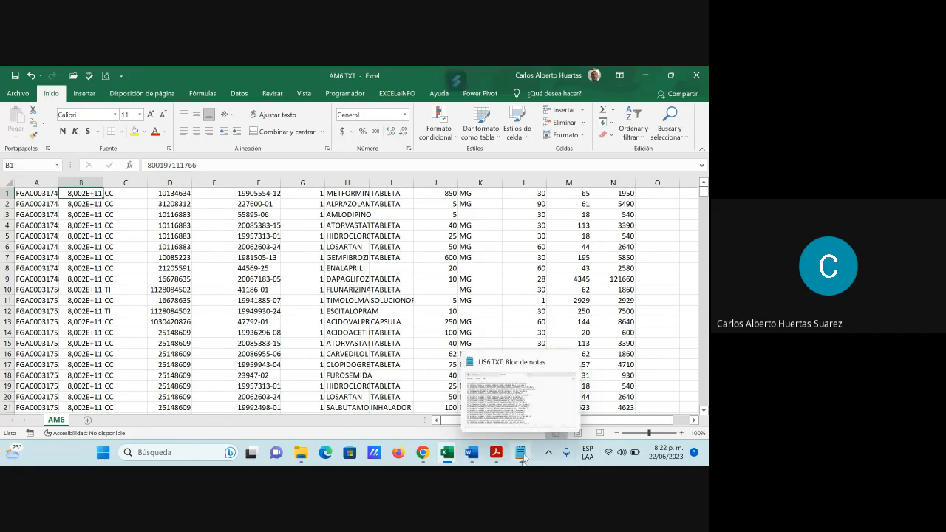
{"action": "left_click", "coordinate": [522, 454]}
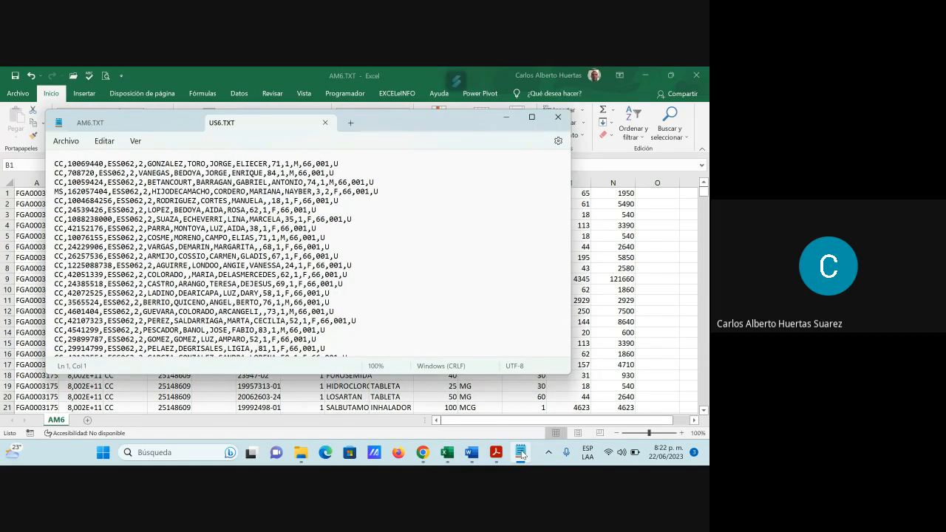
{"action": "mouse_move", "coordinate": [300, 456]}
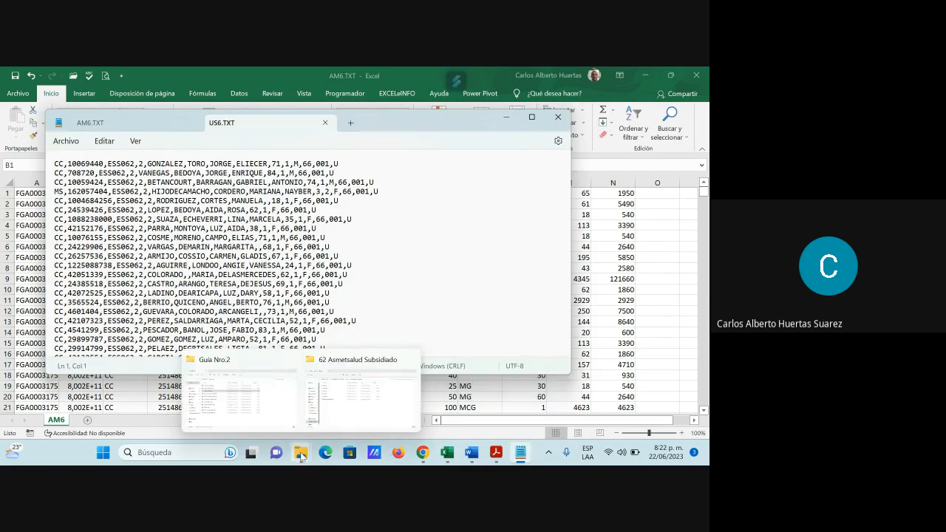
{"action": "left_click", "coordinate": [374, 410]}
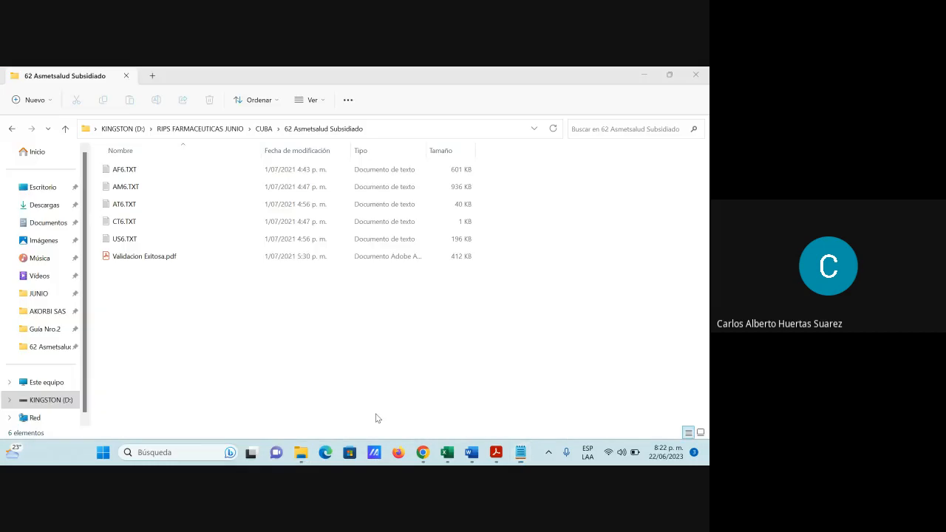
{"action": "left_click", "coordinate": [222, 130]}
{"action": "double_click", "coordinate": [125, 204]}
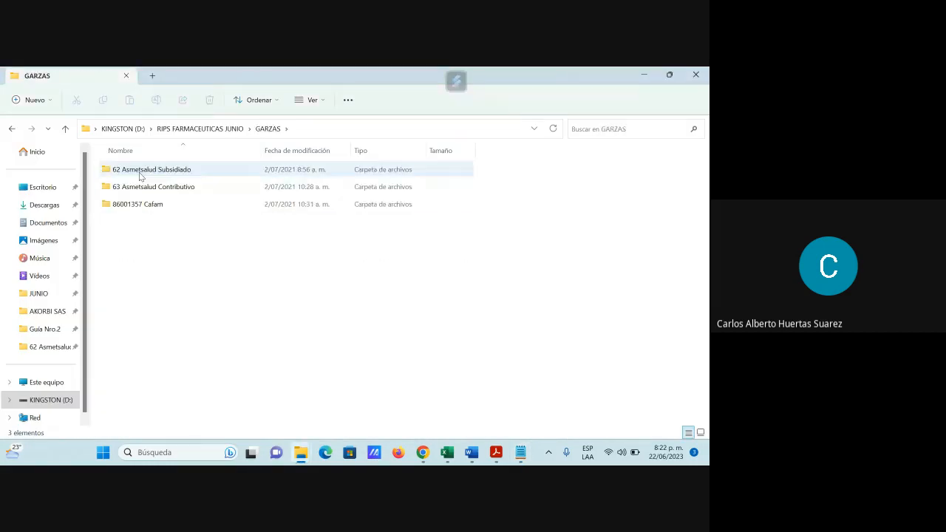
{"action": "double_click", "coordinate": [140, 172]}
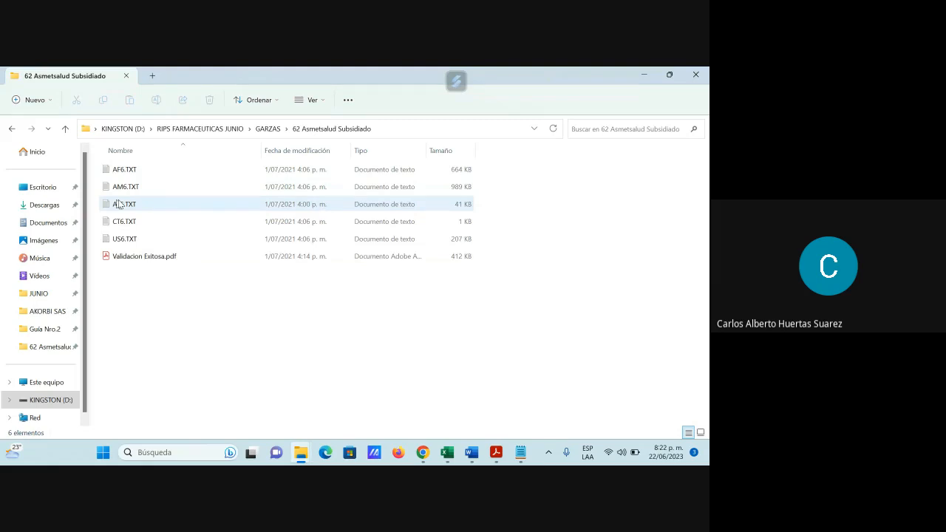
{"action": "double_click", "coordinate": [119, 186]}
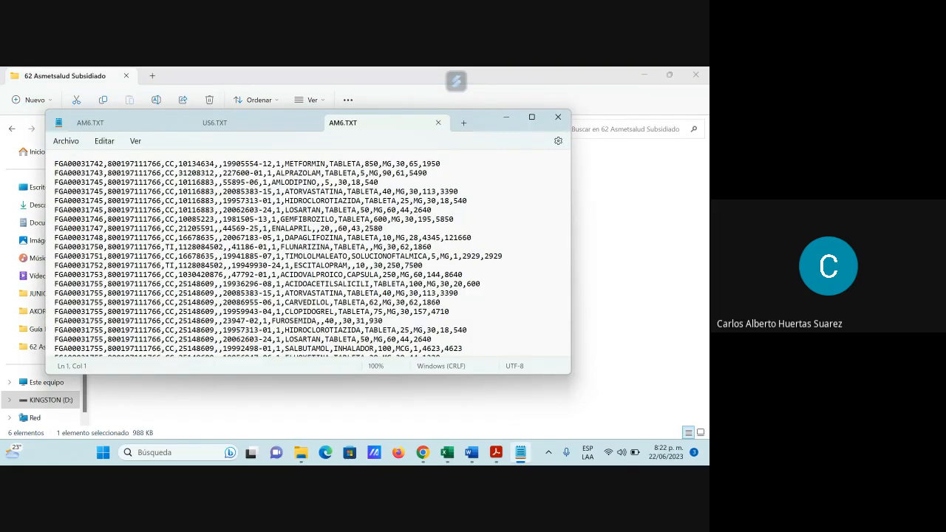
{"action": "mouse_move", "coordinate": [447, 452]}
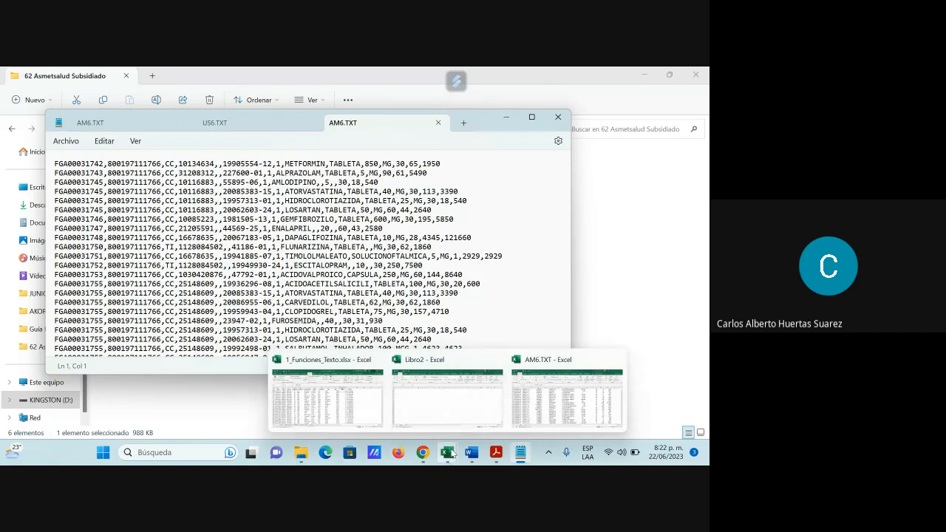
{"action": "left_click", "coordinate": [533, 415]}
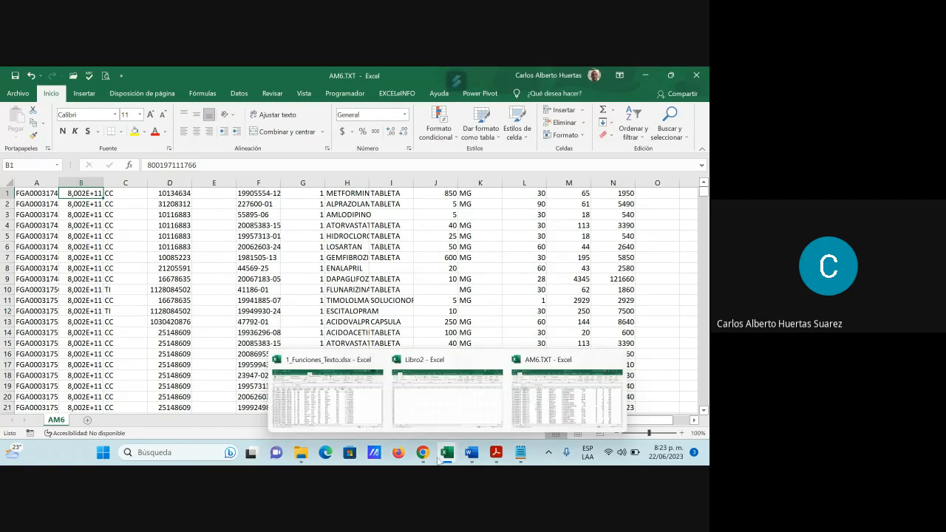
Step: Switch to the Google Meet call in Chrome, check the participants, and minimize it to return to Excel
{"action": "mouse_move", "coordinate": [424, 455]}
{"action": "left_click", "coordinate": [362, 392]}
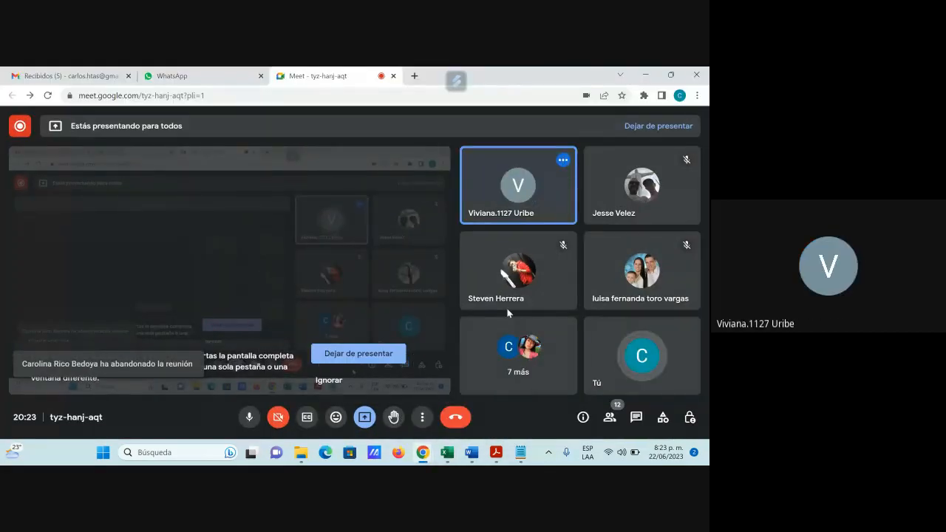
{"action": "left_click", "coordinate": [646, 76]}
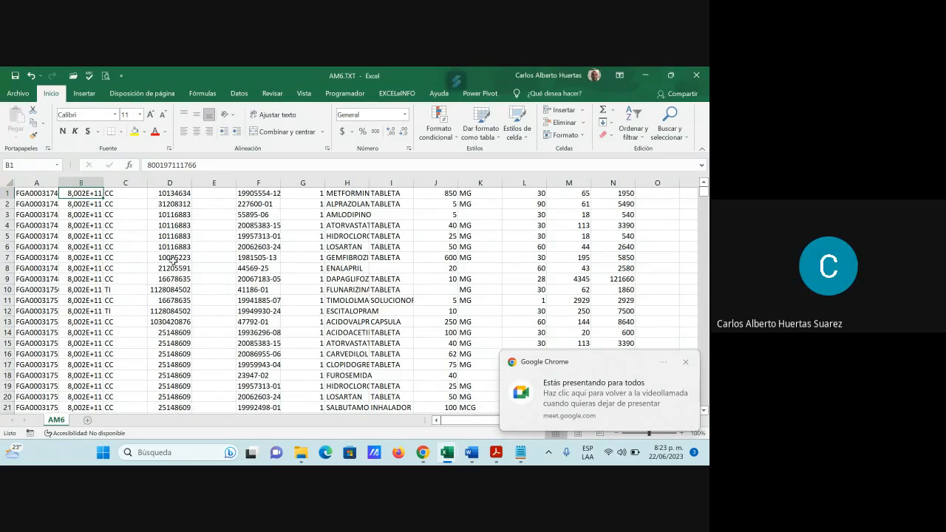
Step: Widen column B and format the whole column as Número with 0 decimal places
{"action": "left_click_drag", "start_coordinate": [102, 183], "coordinate": [119, 181]}
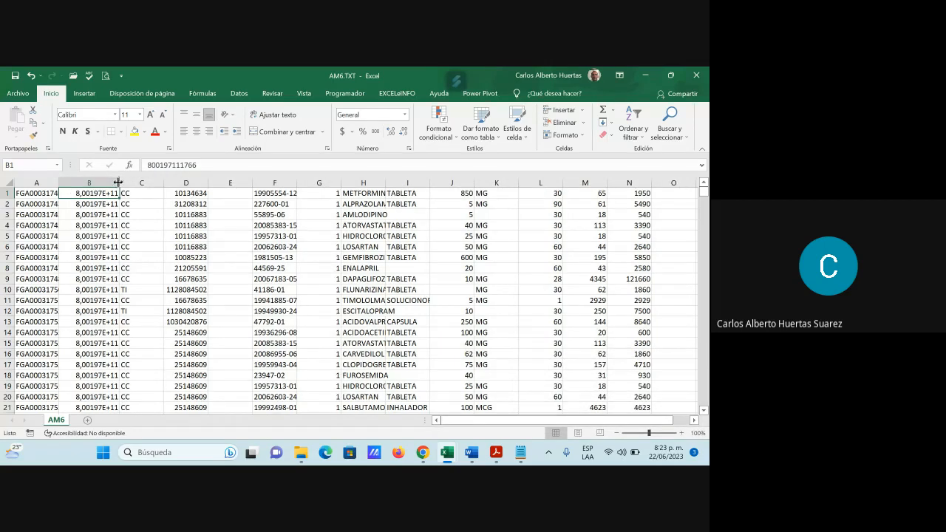
{"action": "left_click_drag", "start_coordinate": [119, 182], "coordinate": [148, 182]}
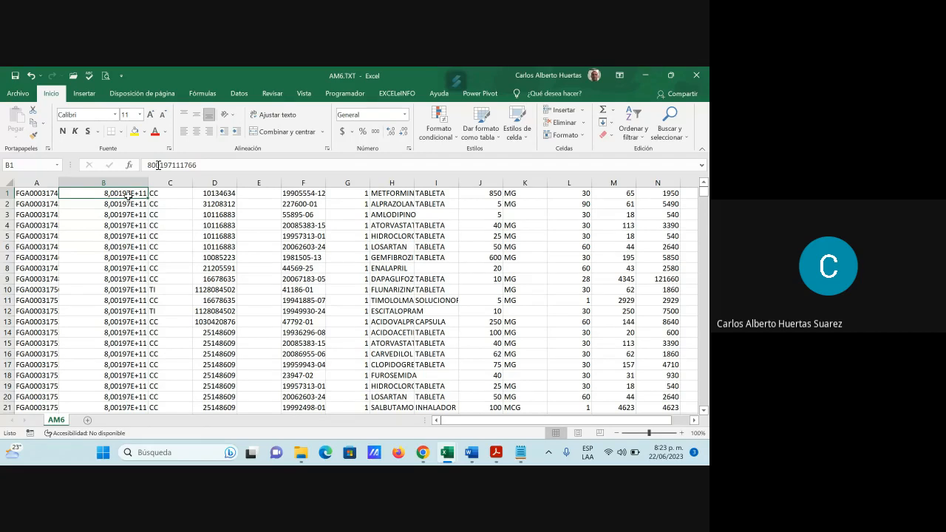
{"action": "left_click", "coordinate": [122, 182]}
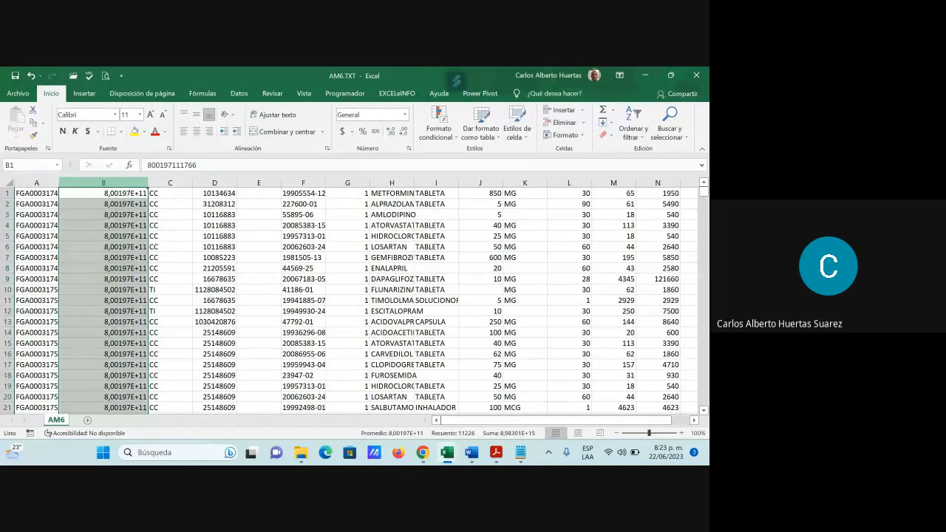
{"action": "right_click", "coordinate": [114, 185]}
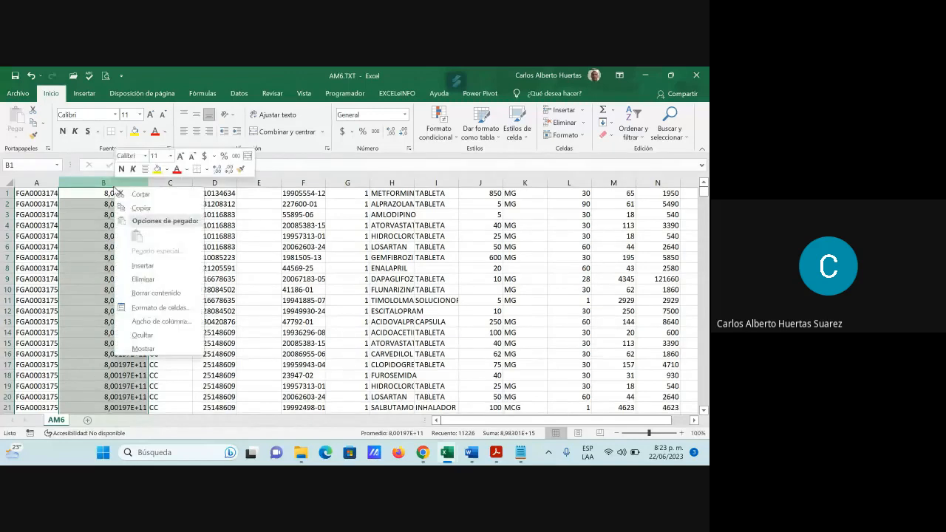
{"action": "left_click", "coordinate": [147, 308]}
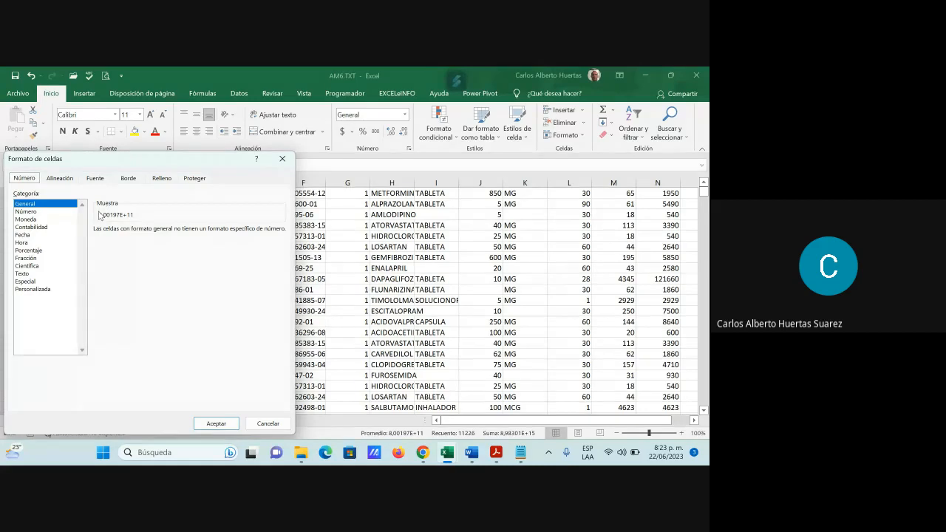
{"action": "left_click", "coordinate": [32, 213]}
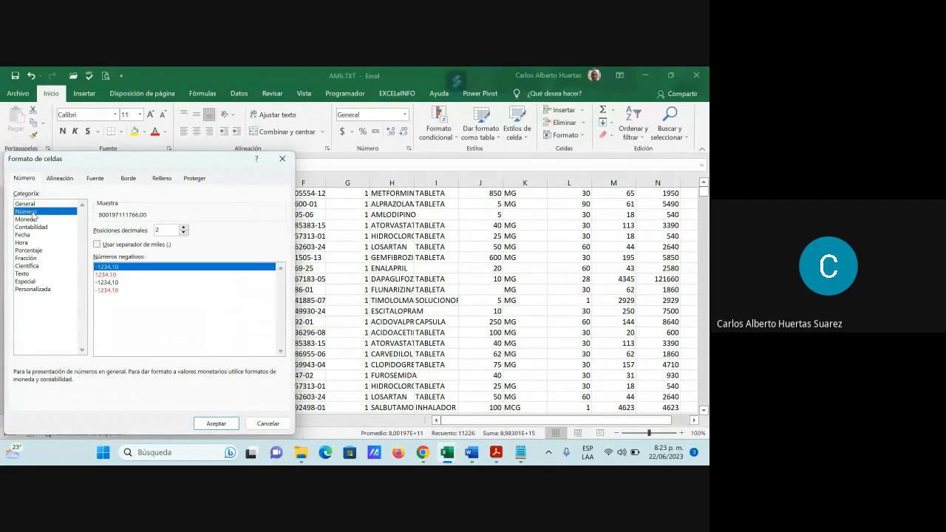
{"action": "left_click", "coordinate": [184, 233]}
{"action": "left_click", "coordinate": [183, 232]}
{"action": "left_click", "coordinate": [219, 423]}
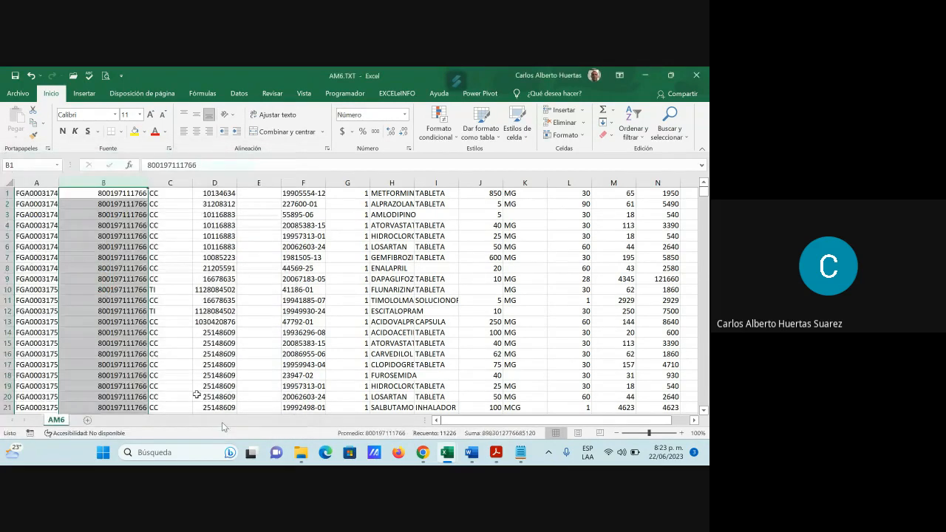
Step: Fit column B's width to its contents and check the number format choices for cell B5
{"action": "double_click", "coordinate": [147, 182]}
{"action": "left_click", "coordinate": [85, 236]}
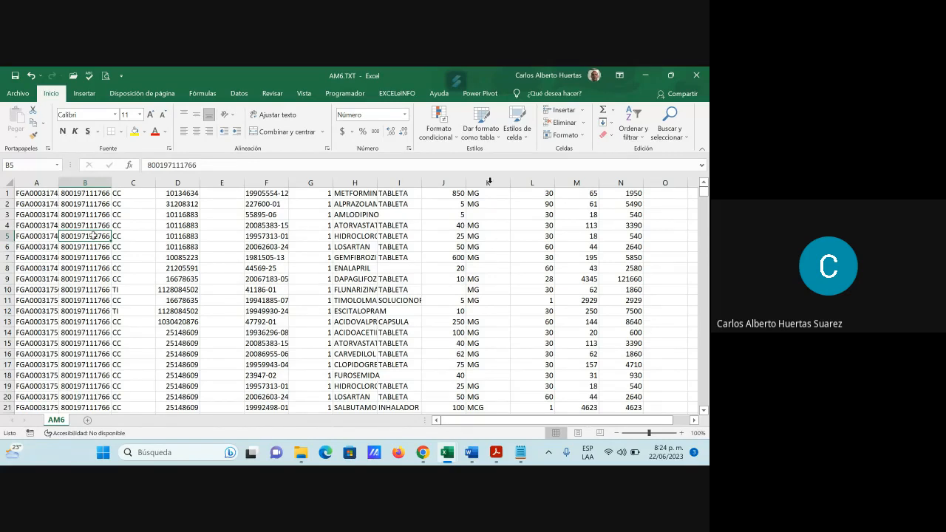
{"action": "left_click", "coordinate": [404, 114]}
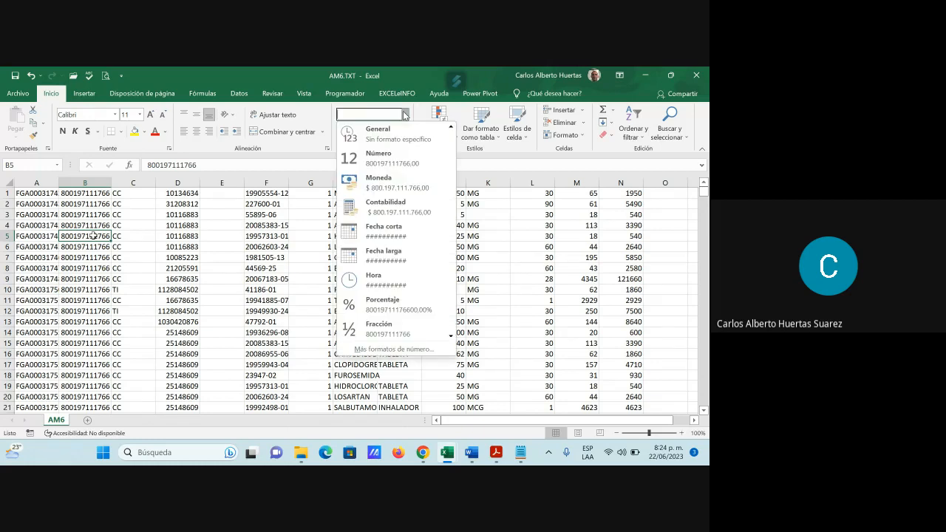
{"action": "left_click", "coordinate": [403, 152]}
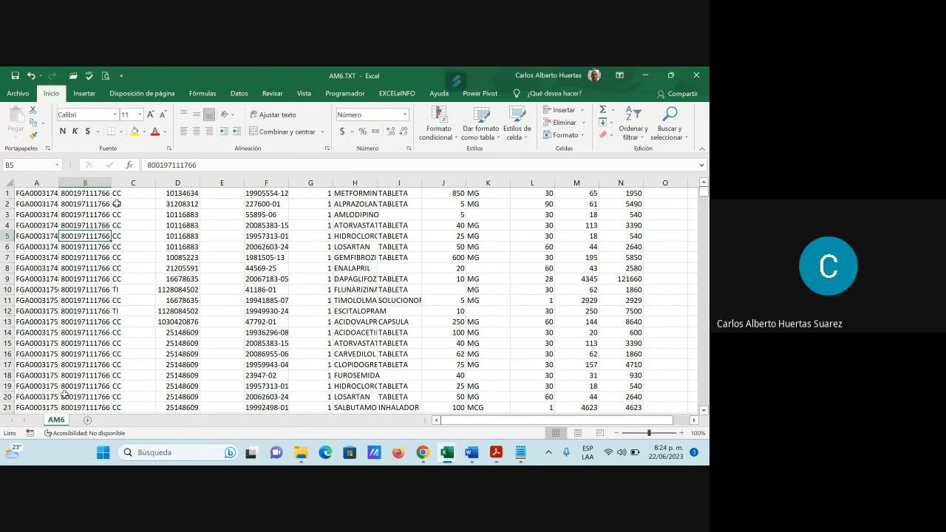
Step: Select the entire AM6 sheet and fit every column's width to its contents
{"action": "left_click", "coordinate": [52, 194]}
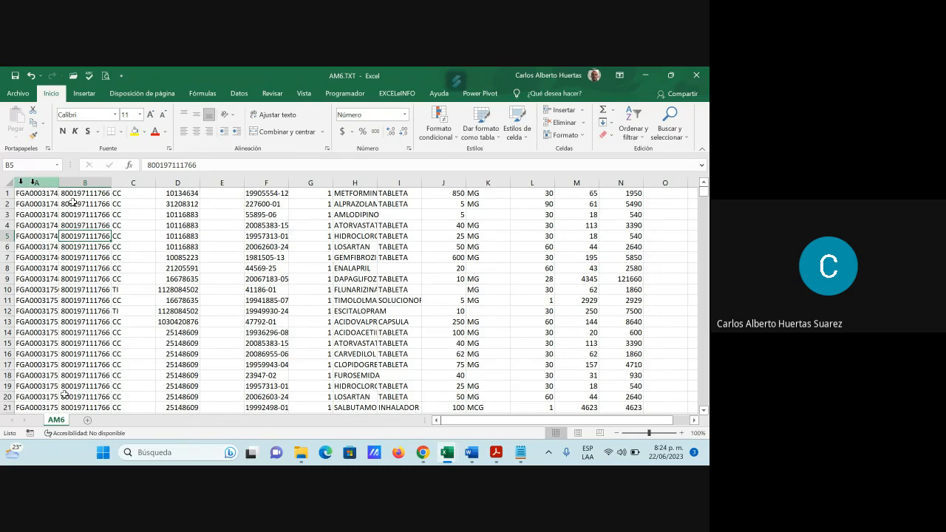
{"action": "key", "text": "ctrl+a"}
{"action": "double_click", "coordinate": [58, 182]}
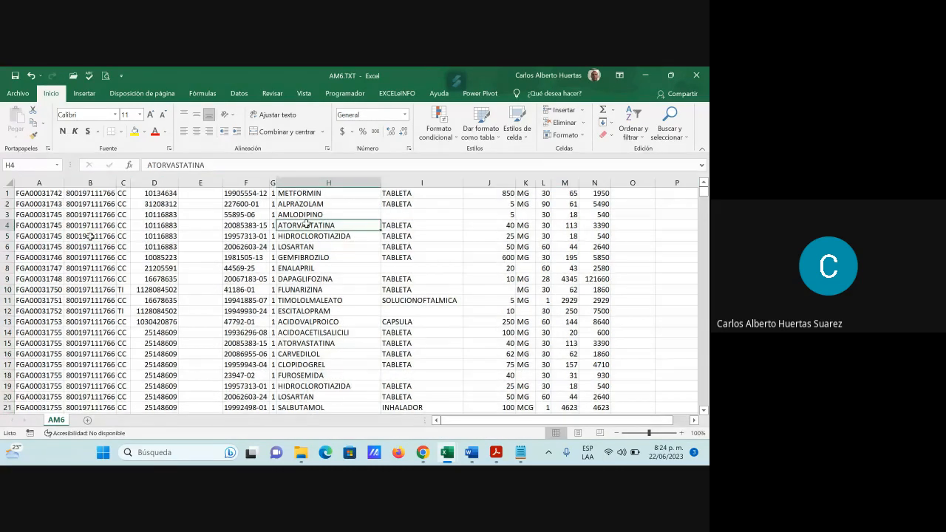
{"action": "left_click", "coordinate": [326, 224]}
Step: Review the AM6 fields across the first row, from the document numbers in column D to the total value in column N
{"action": "left_click", "coordinate": [158, 196]}
{"action": "left_click_drag", "start_coordinate": [157, 198], "coordinate": [157, 246]}
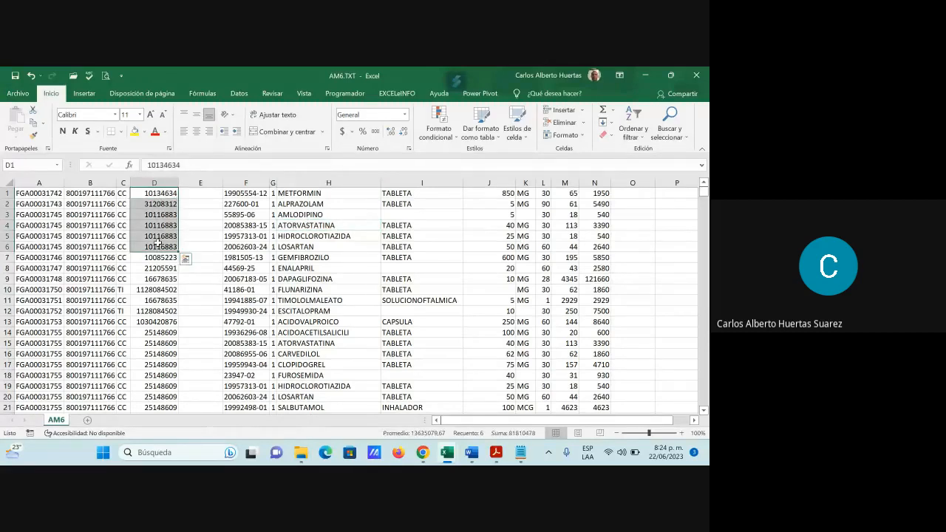
{"action": "left_click", "coordinate": [249, 194]}
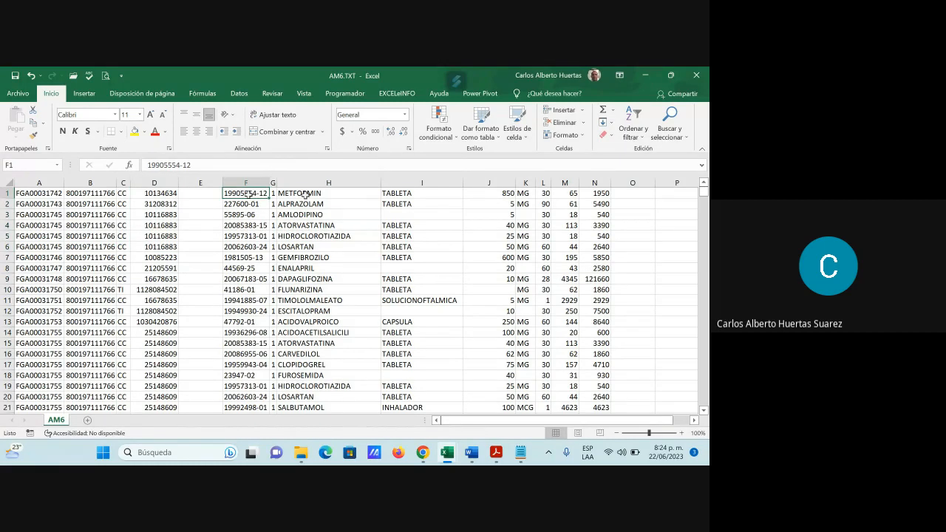
{"action": "left_click", "coordinate": [305, 194]}
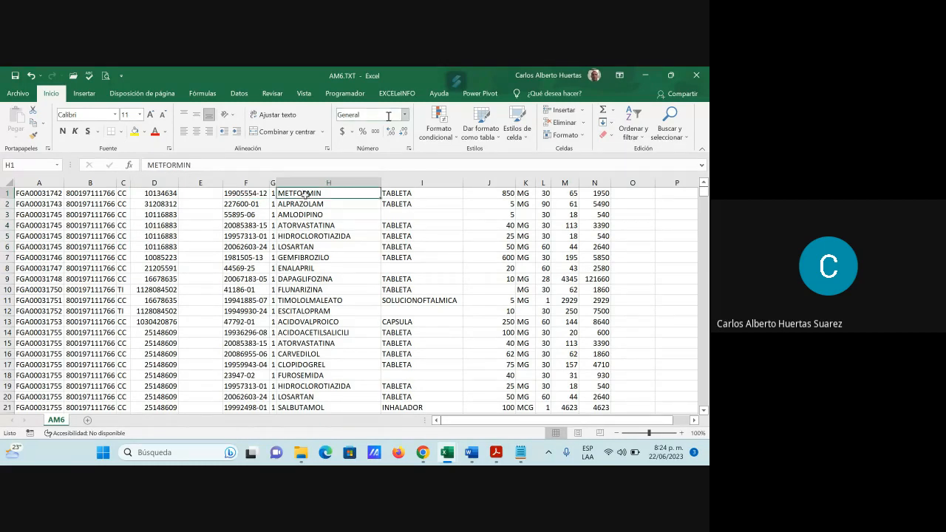
{"action": "left_click", "coordinate": [408, 193]}
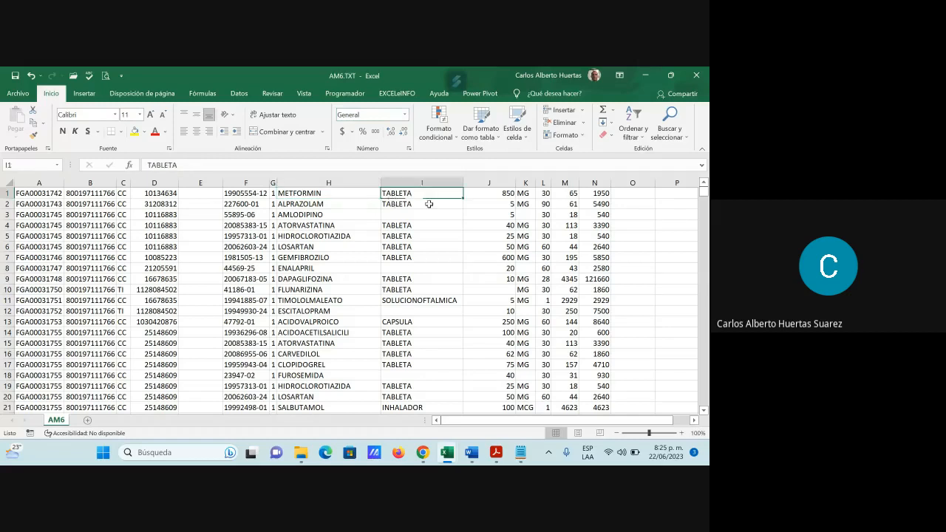
{"action": "left_click", "coordinate": [499, 191]}
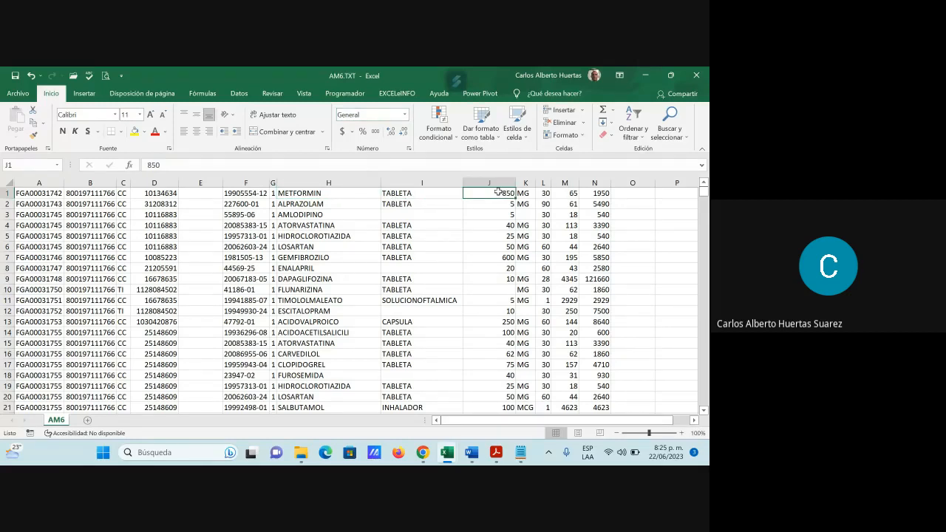
{"action": "left_click", "coordinate": [526, 192]}
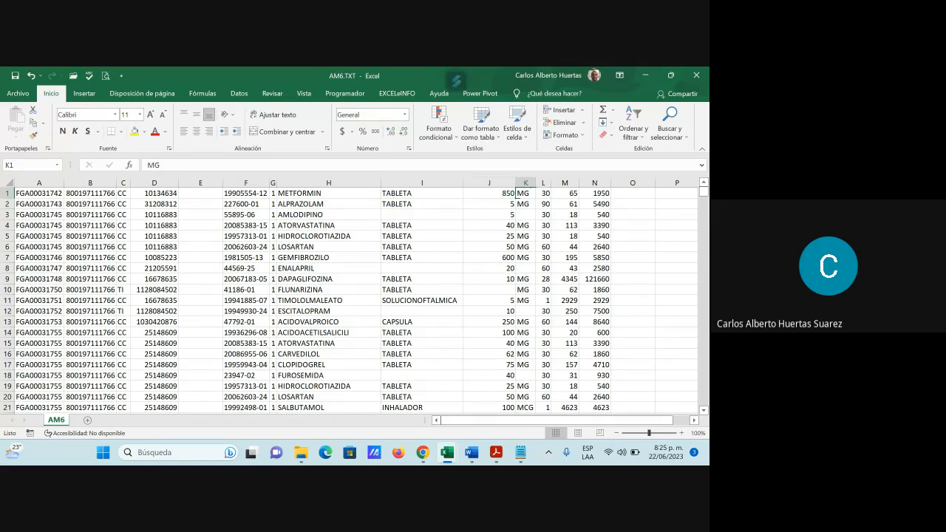
{"action": "left_click", "coordinate": [545, 194]}
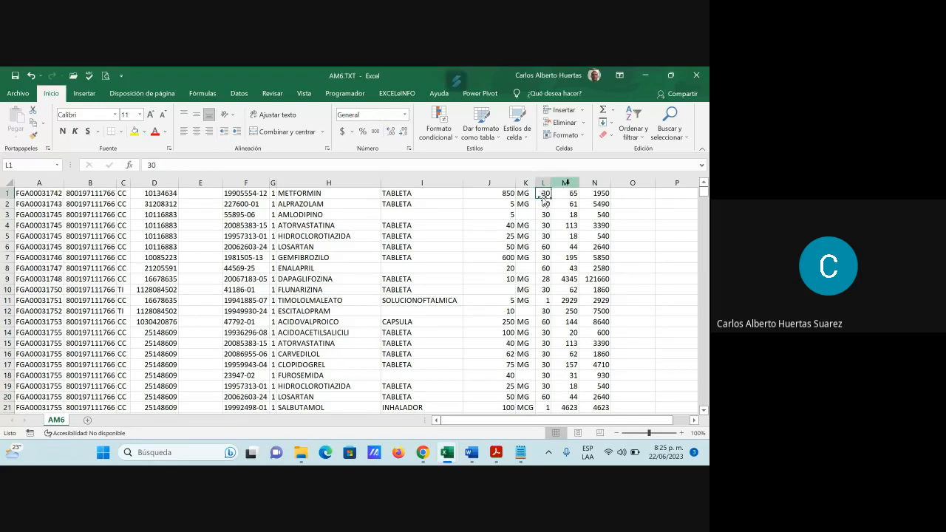
{"action": "left_click", "coordinate": [567, 193]}
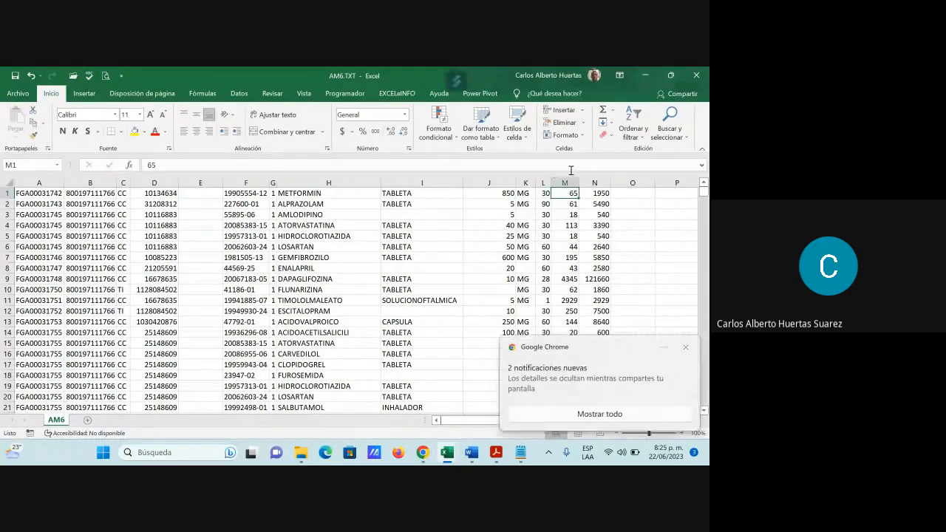
{"action": "left_click", "coordinate": [597, 193]}
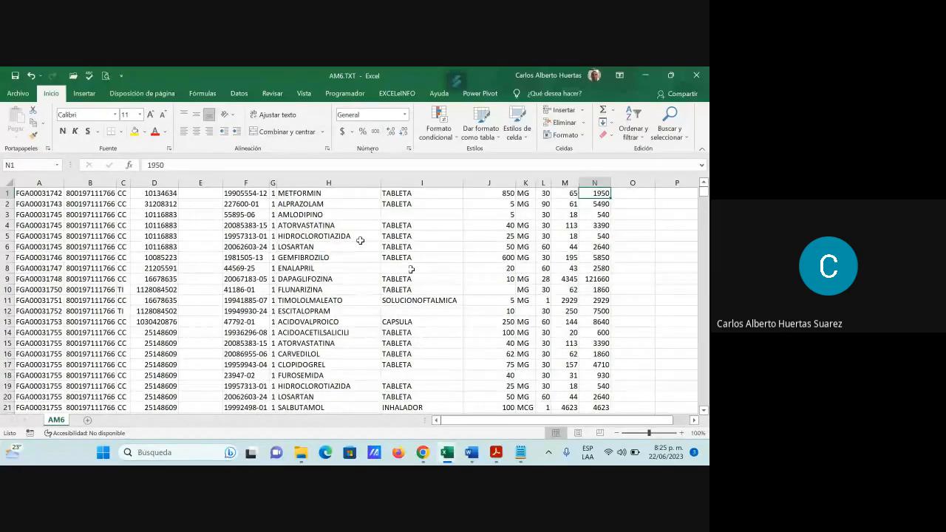
Step: Open the text file US6.TXT from the CUBA > 62 Asmetsalud Subsidiado folder for import
{"action": "left_click", "coordinate": [16, 95]}
{"action": "left_click", "coordinate": [34, 169]}
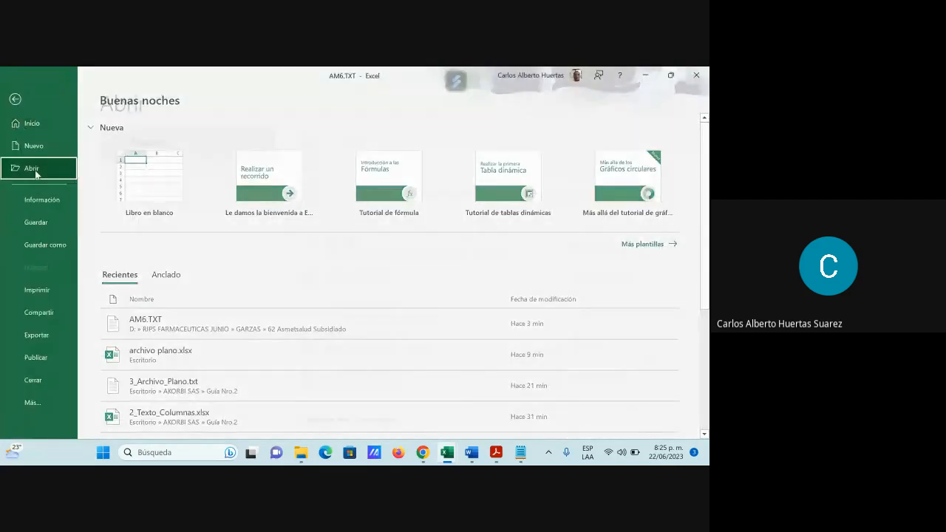
{"action": "left_click", "coordinate": [175, 287]}
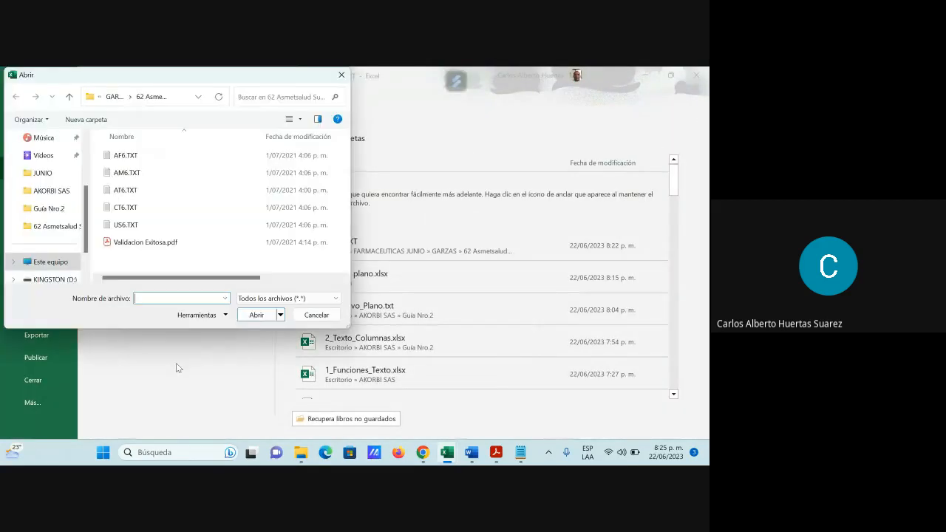
{"action": "left_click", "coordinate": [69, 97]}
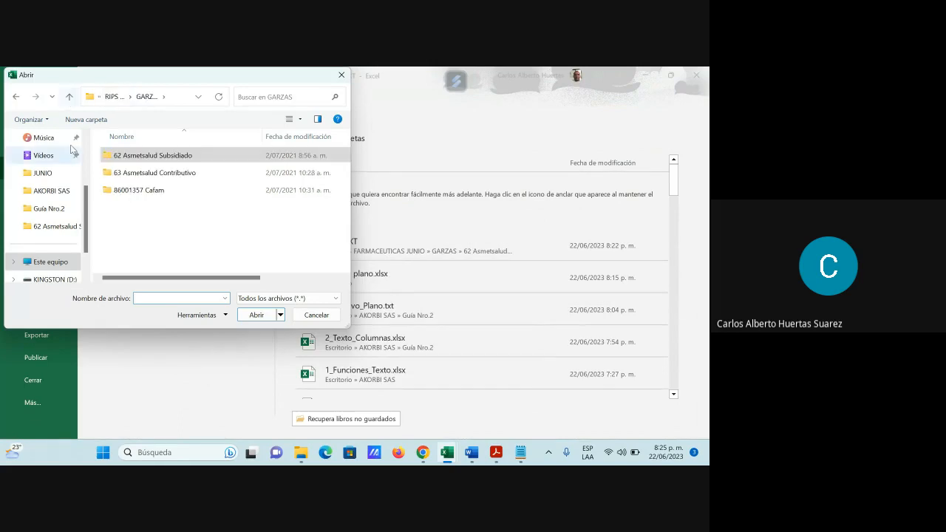
{"action": "double_click", "coordinate": [136, 174]}
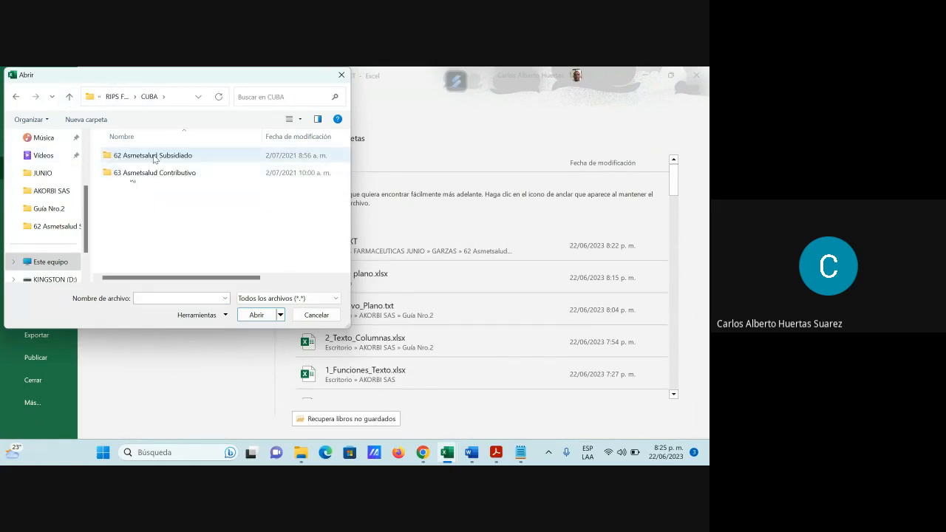
{"action": "double_click", "coordinate": [153, 157]}
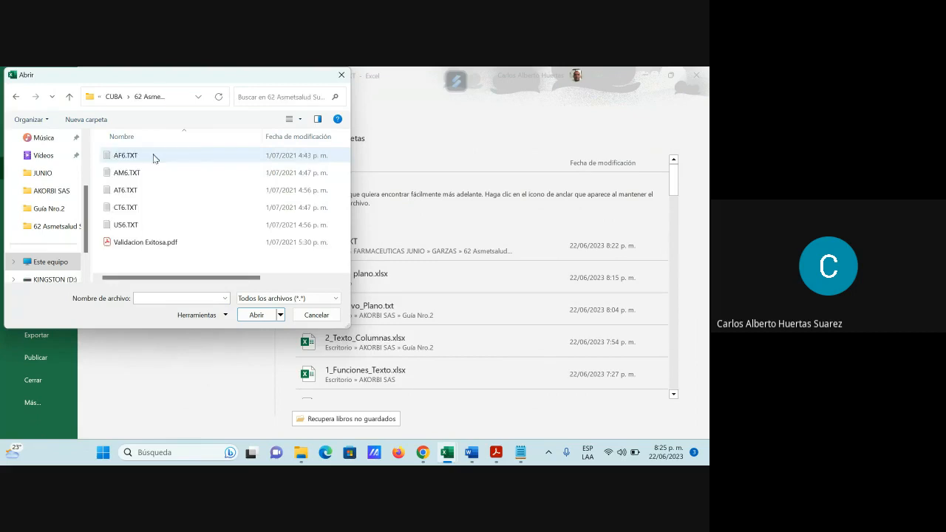
{"action": "left_click", "coordinate": [136, 227]}
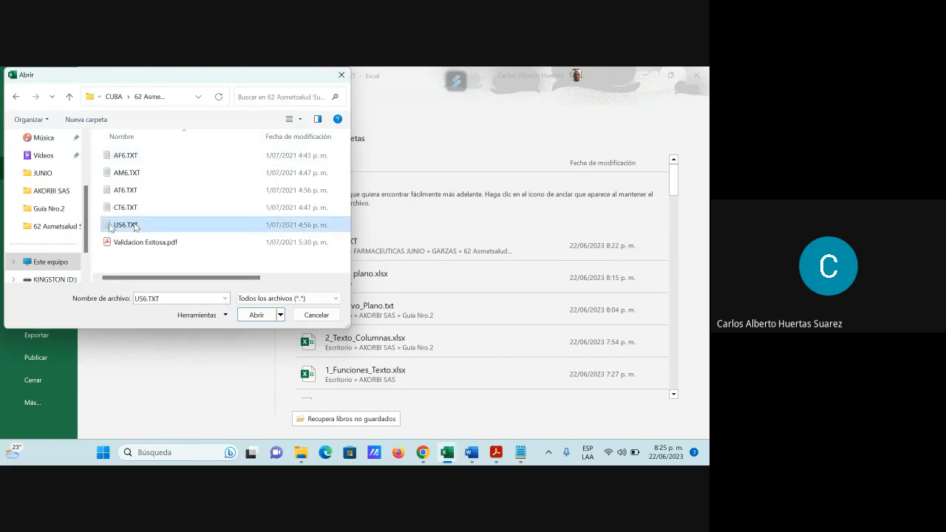
{"action": "left_click", "coordinate": [264, 316]}
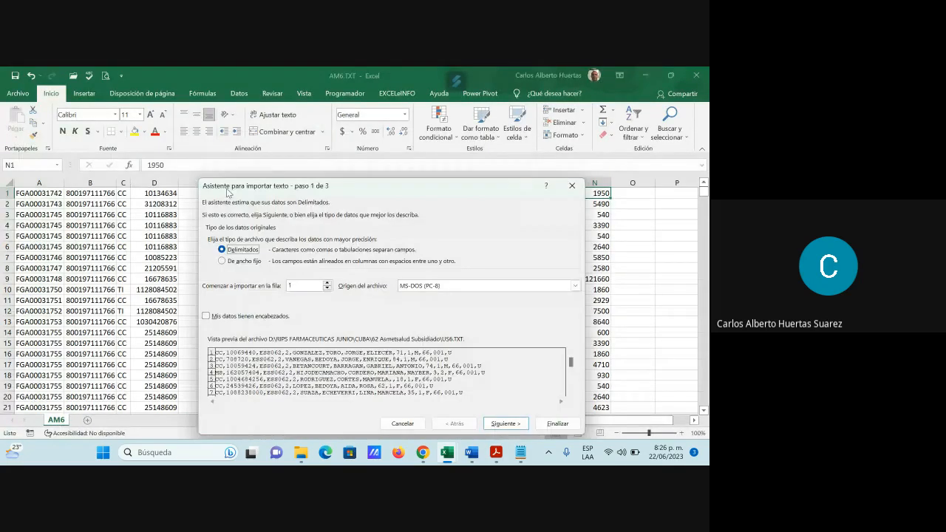
Step: Import US6.TXT as delimited data with only Coma as separator, without treating consecutive separators as one, keeping the General column format
{"action": "left_click", "coordinate": [519, 425]}
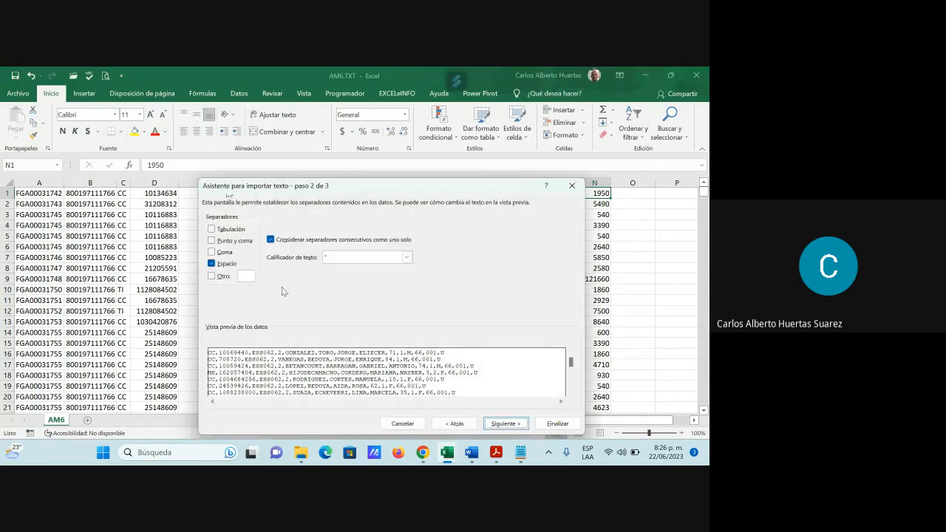
{"action": "left_click", "coordinate": [212, 264]}
{"action": "left_click", "coordinate": [212, 264]}
{"action": "left_click", "coordinate": [212, 252]}
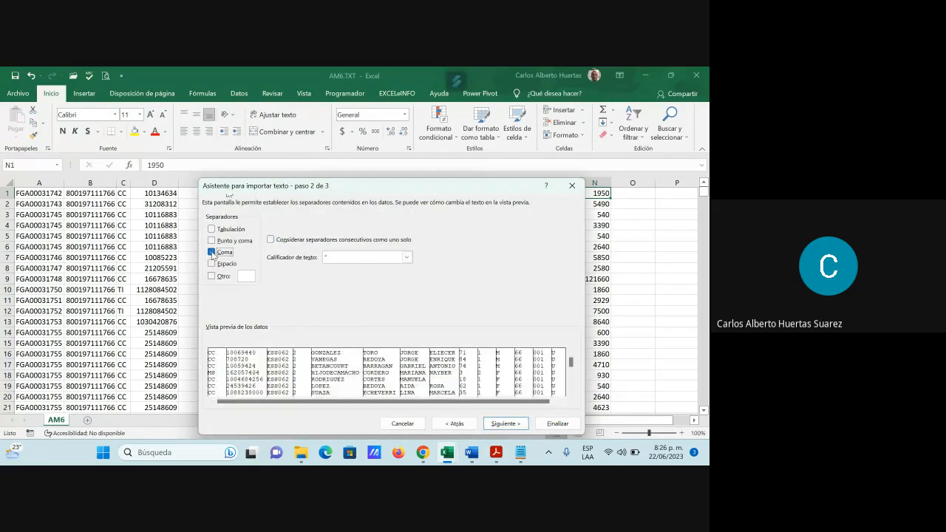
{"action": "left_click", "coordinate": [519, 426]}
{"action": "left_click", "coordinate": [555, 424]}
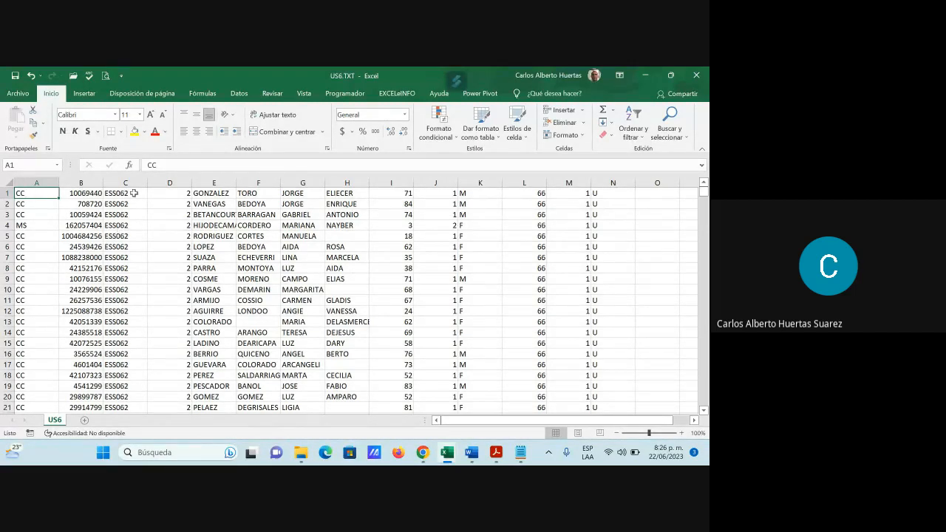
Step: Review the imported US6 fields across the first row, covering surnames, given names, age unit, sex, location codes and zone, plus the age column
{"action": "left_click", "coordinate": [214, 192]}
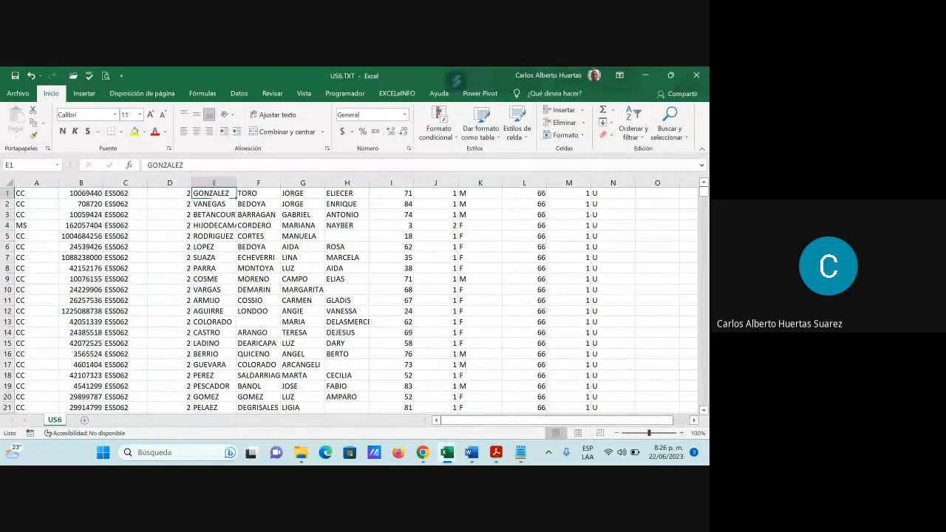
{"action": "left_click", "coordinate": [251, 193]}
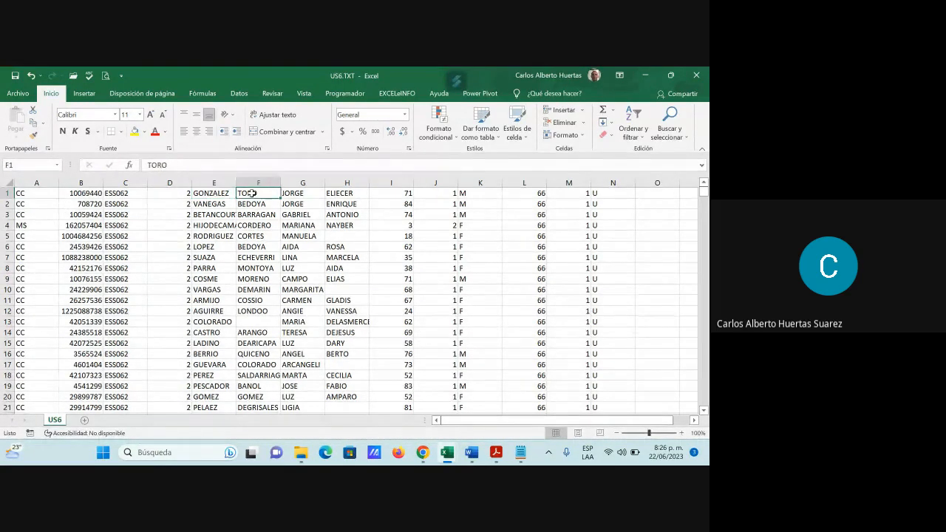
{"action": "left_click", "coordinate": [290, 191]}
{"action": "left_click", "coordinate": [338, 190]}
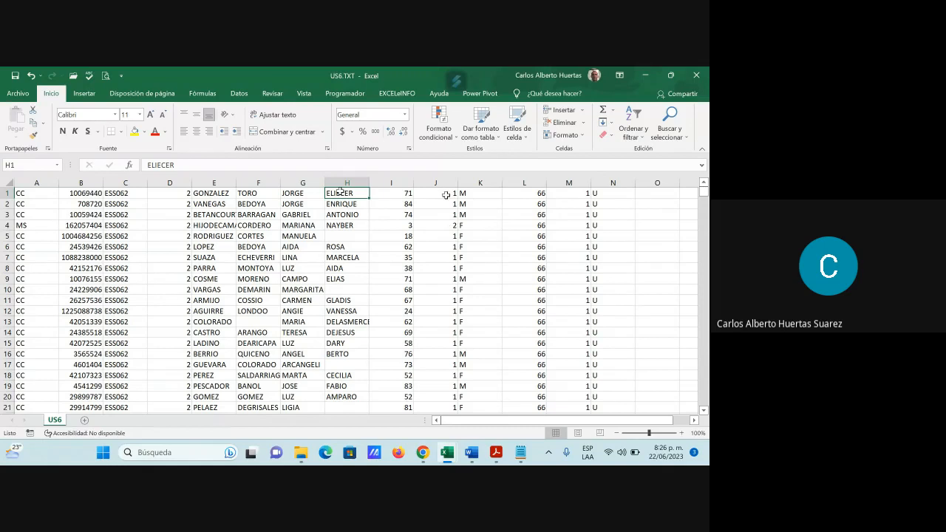
{"action": "left_click", "coordinate": [444, 192]}
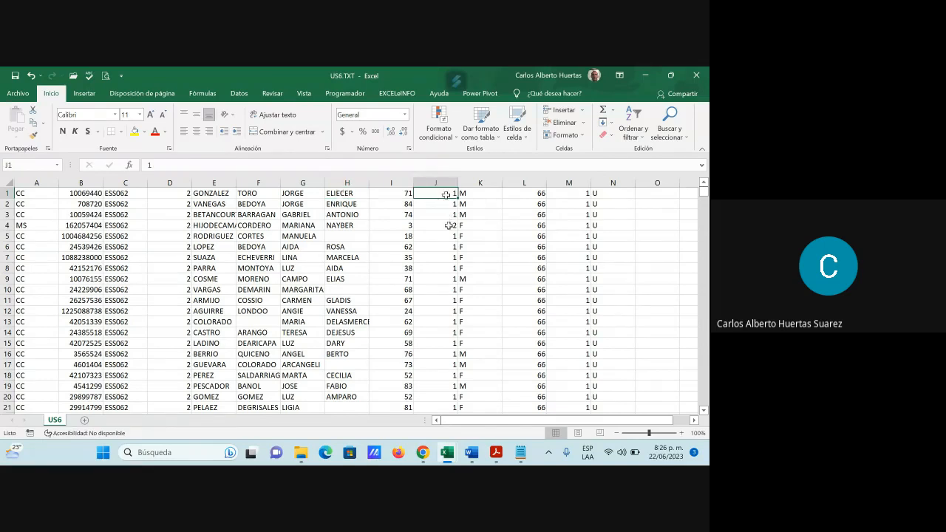
{"action": "left_click", "coordinate": [476, 194]}
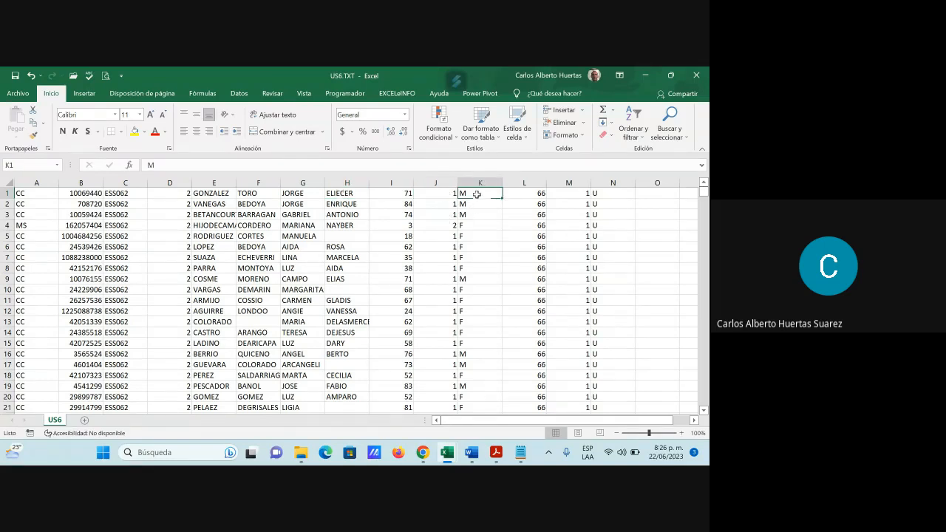
{"action": "left_click", "coordinate": [525, 194]}
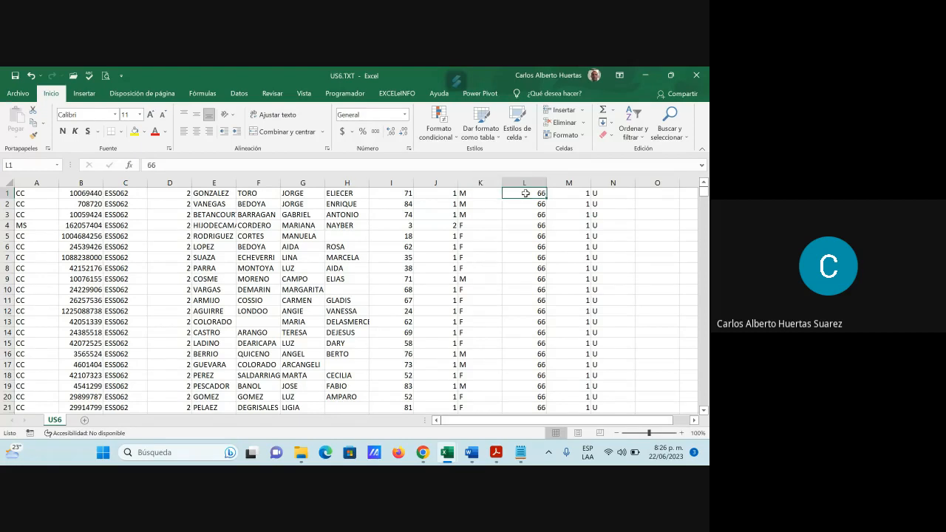
{"action": "left_click", "coordinate": [576, 194]}
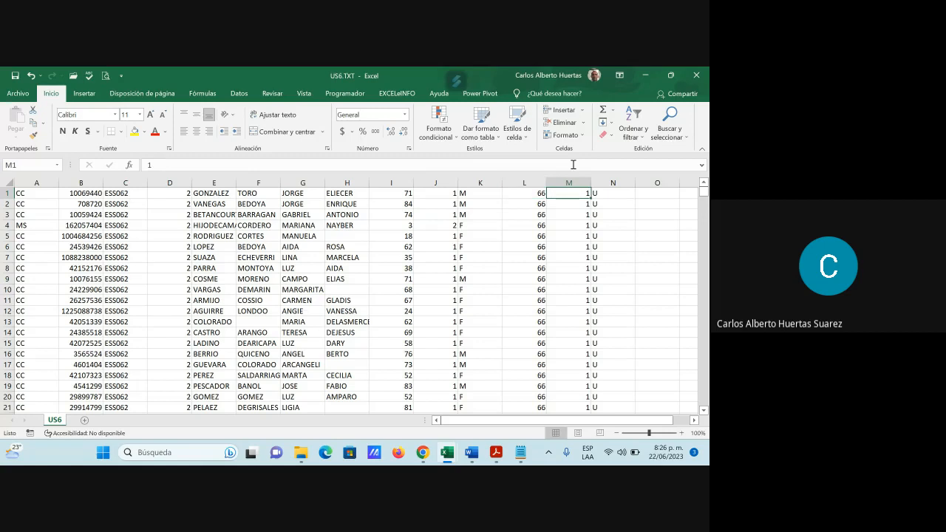
{"action": "left_click", "coordinate": [607, 194]}
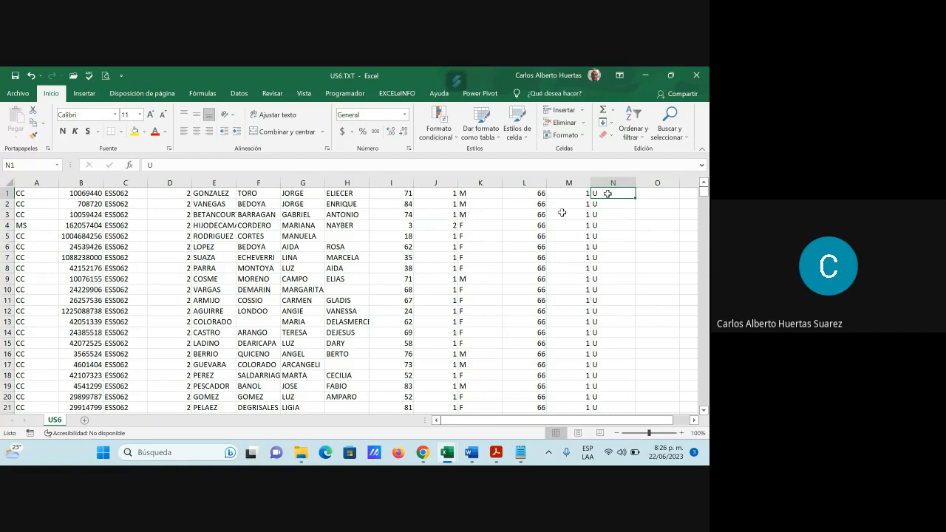
{"action": "left_click", "coordinate": [395, 243]}
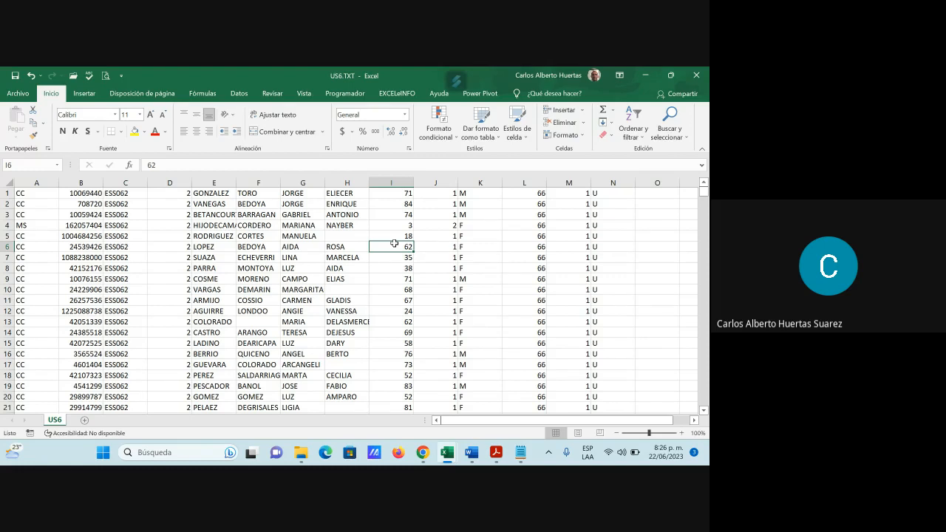
{"action": "mouse_move", "coordinate": [447, 457]}
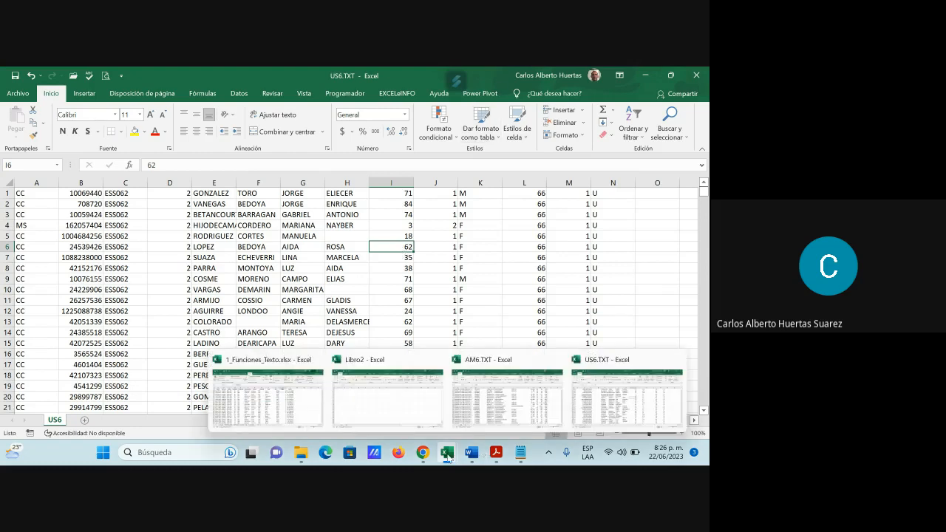
Step: Compare the AM6.TXT and US6.TXT workbooks, examining the identification numbers in rows 1 to 8 of US6 column B
{"action": "left_click", "coordinate": [466, 403]}
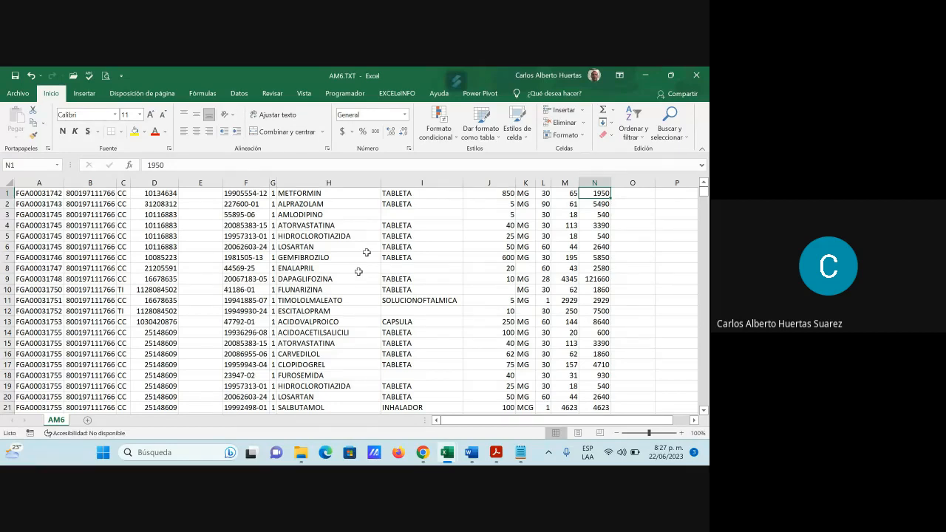
{"action": "mouse_move", "coordinate": [454, 451]}
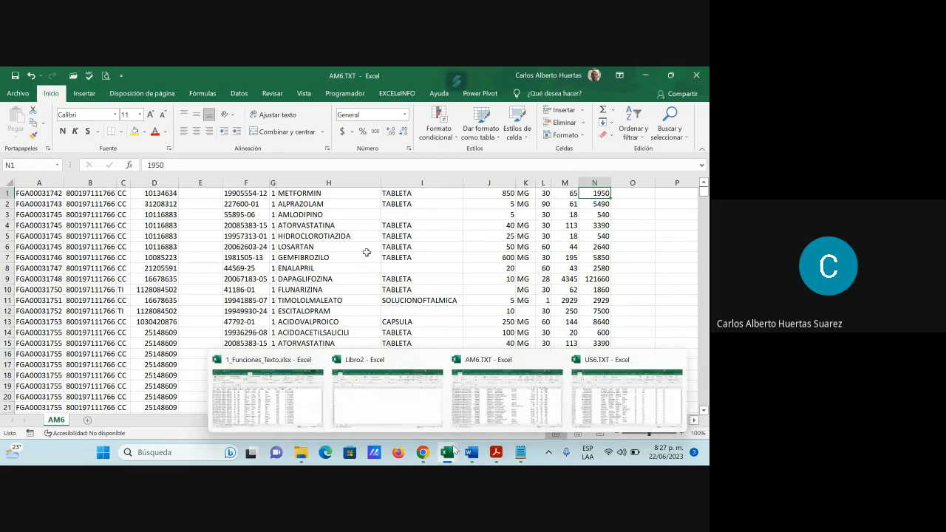
{"action": "left_click", "coordinate": [580, 365]}
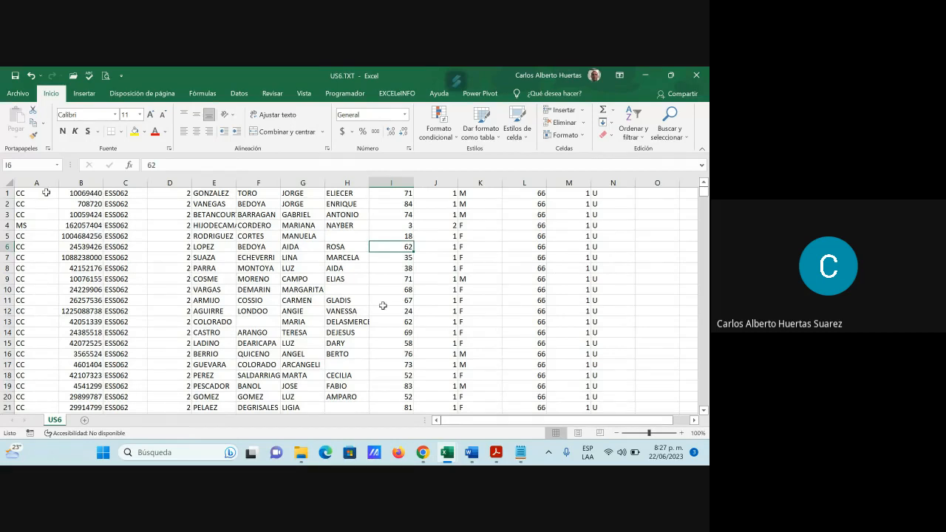
{"action": "left_click_drag", "start_coordinate": [80, 194], "coordinate": [83, 269]}
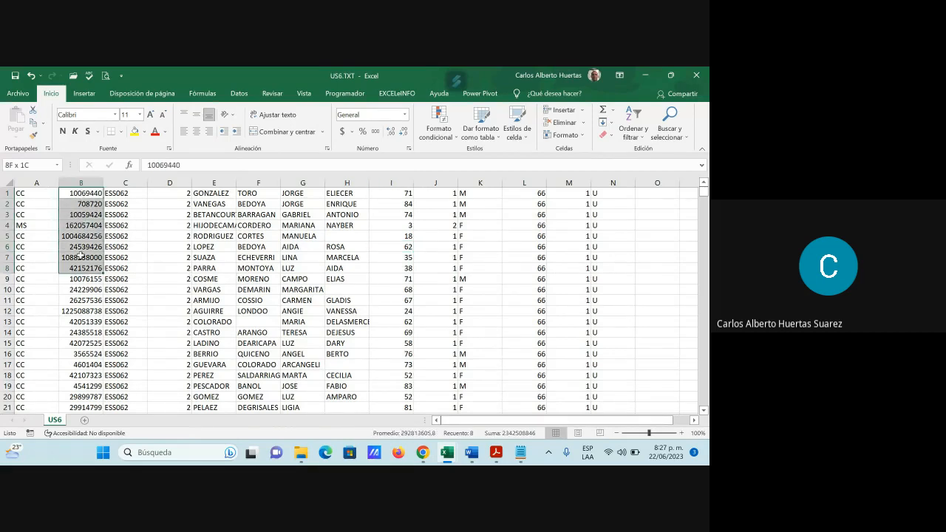
{"action": "left_click", "coordinate": [93, 196]}
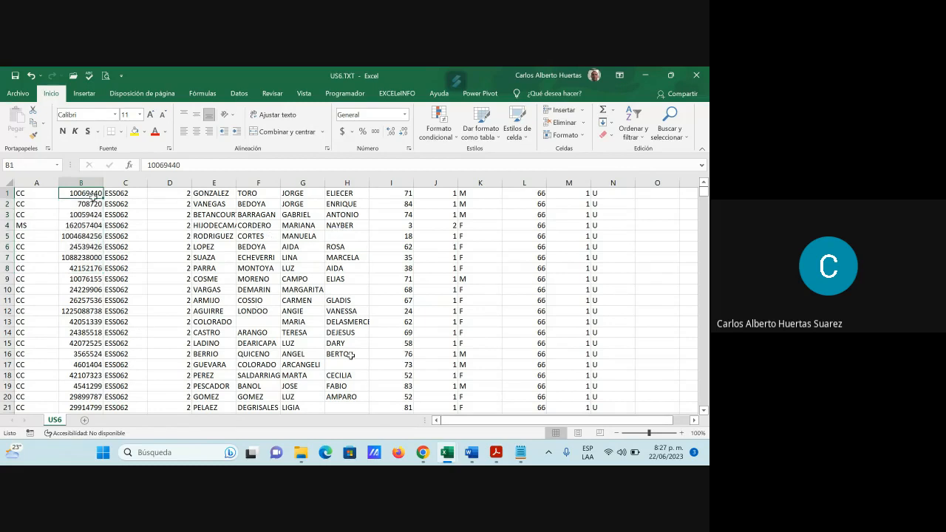
Step: Review the document types in AM6 column C and identification numbers in column D against US6, ending on AM6 medicine cell H11
{"action": "left_click", "coordinate": [494, 419]}
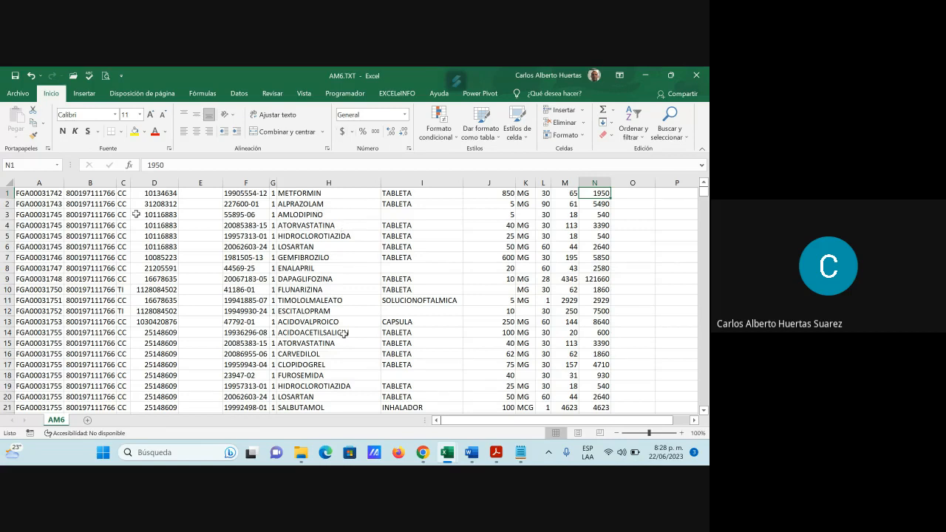
{"action": "left_click_drag", "start_coordinate": [123, 193], "coordinate": [120, 218]}
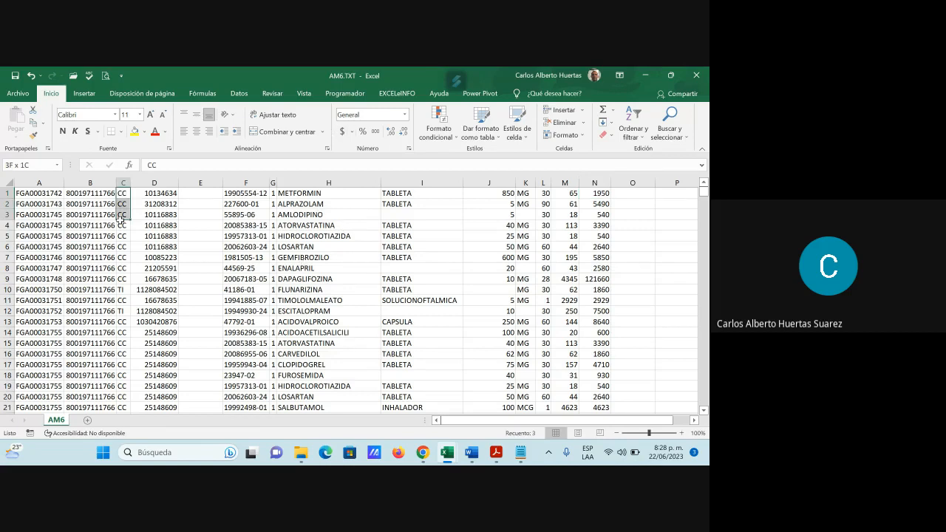
{"action": "left_click", "coordinate": [163, 196]}
{"action": "left_click_drag", "start_coordinate": [163, 196], "coordinate": [160, 255]}
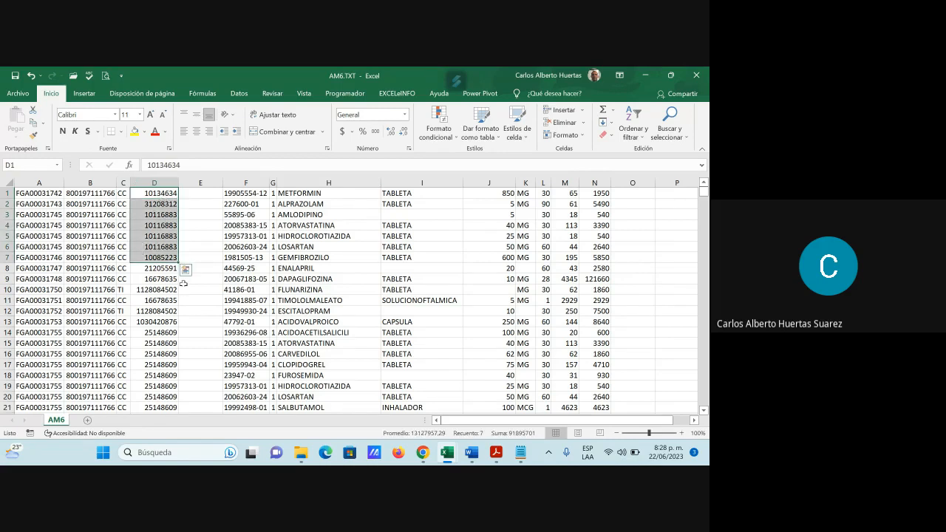
{"action": "mouse_move", "coordinate": [448, 456]}
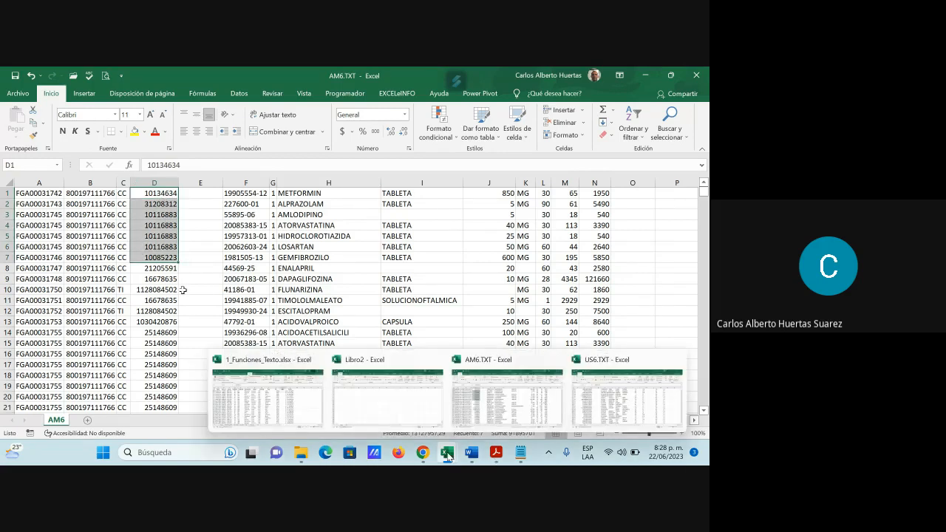
{"action": "left_click", "coordinate": [611, 416]}
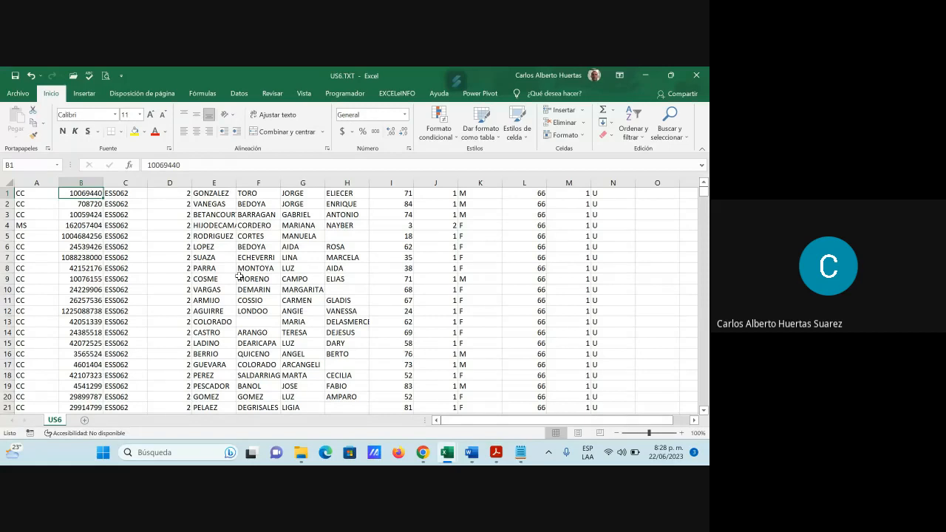
{"action": "mouse_move", "coordinate": [446, 449]}
{"action": "left_click", "coordinate": [507, 396]}
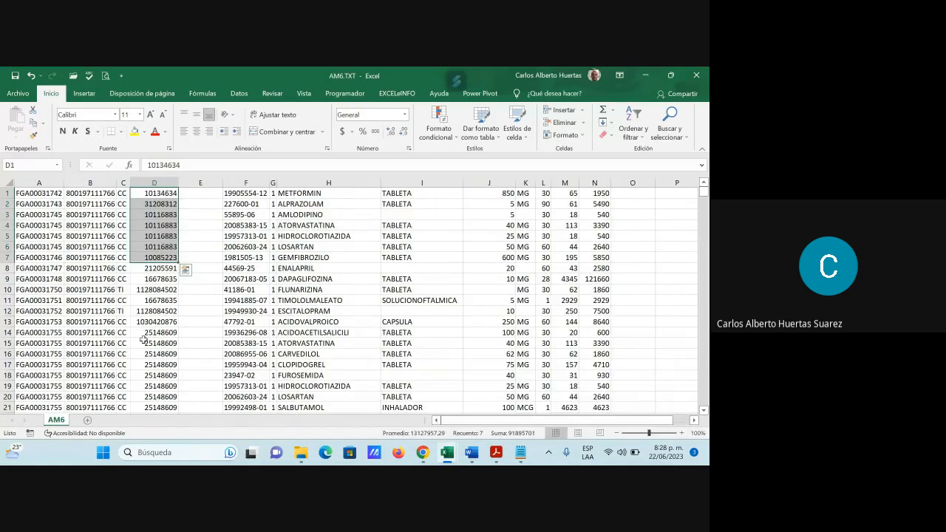
{"action": "left_click", "coordinate": [308, 298]}
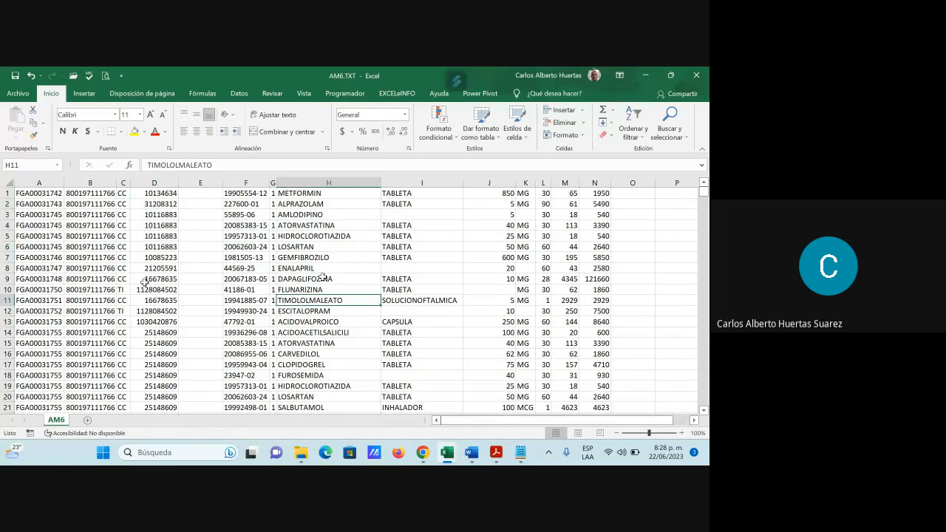
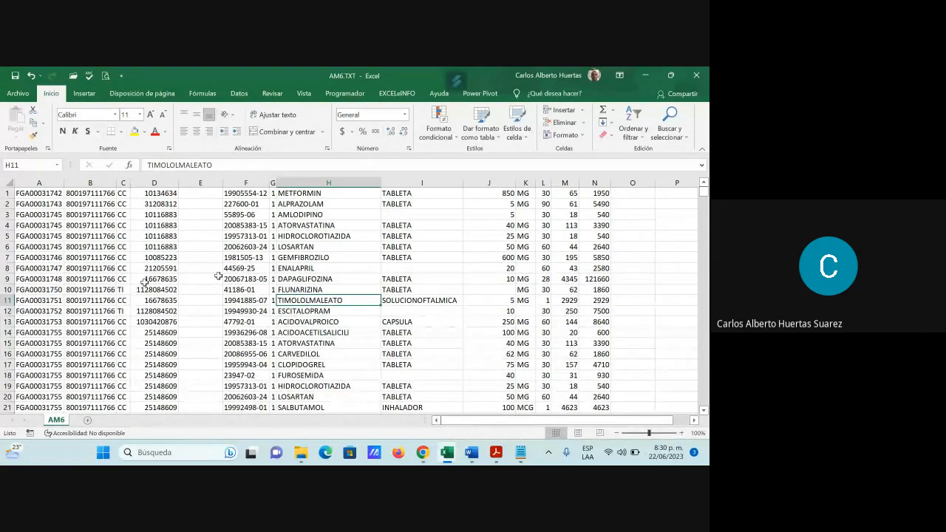
Step: Switch to the Google Meet call and admit the person waiting to join
{"action": "left_click", "coordinate": [646, 73]}
{"action": "left_click", "coordinate": [647, 75]}
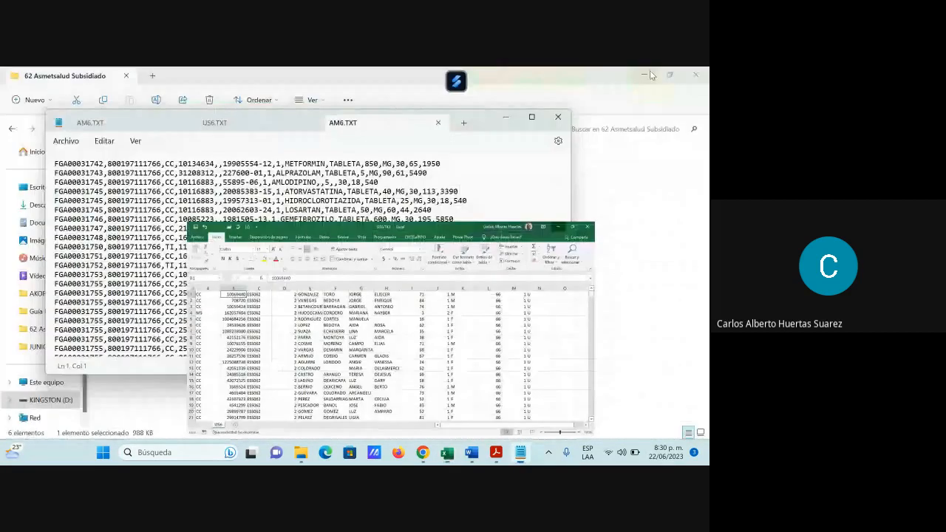
{"action": "mouse_move", "coordinate": [423, 453]}
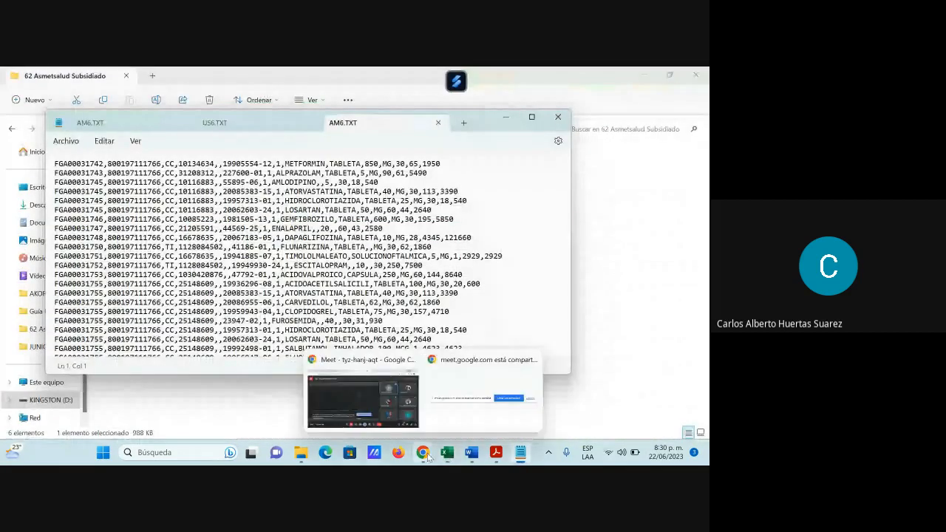
{"action": "left_click", "coordinate": [360, 412]}
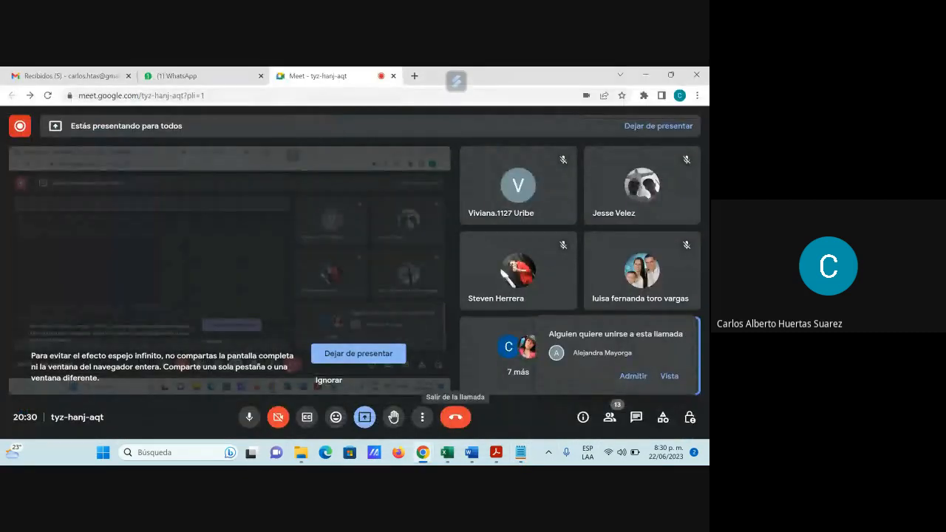
{"action": "left_click", "coordinate": [635, 375]}
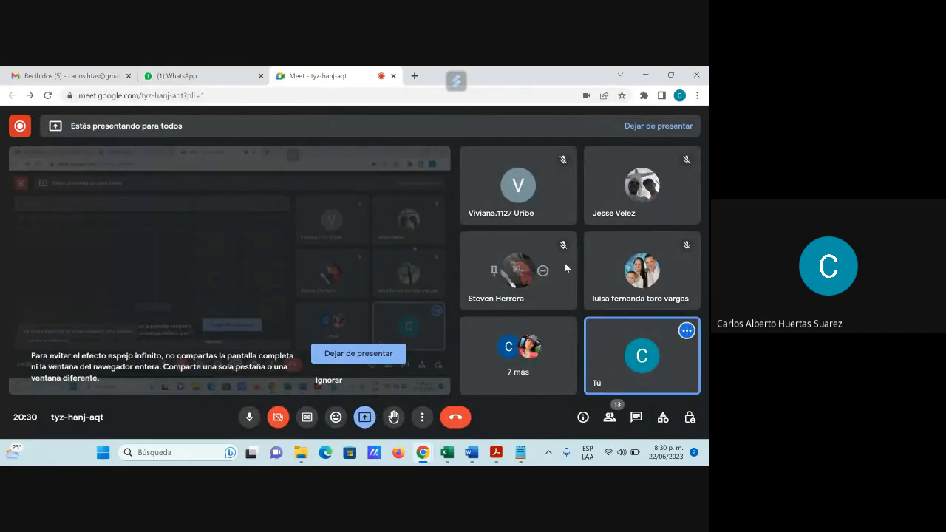
Step: Open the call's participant list, mute everyone and go through the attendees one after another
{"action": "left_click", "coordinate": [610, 418]}
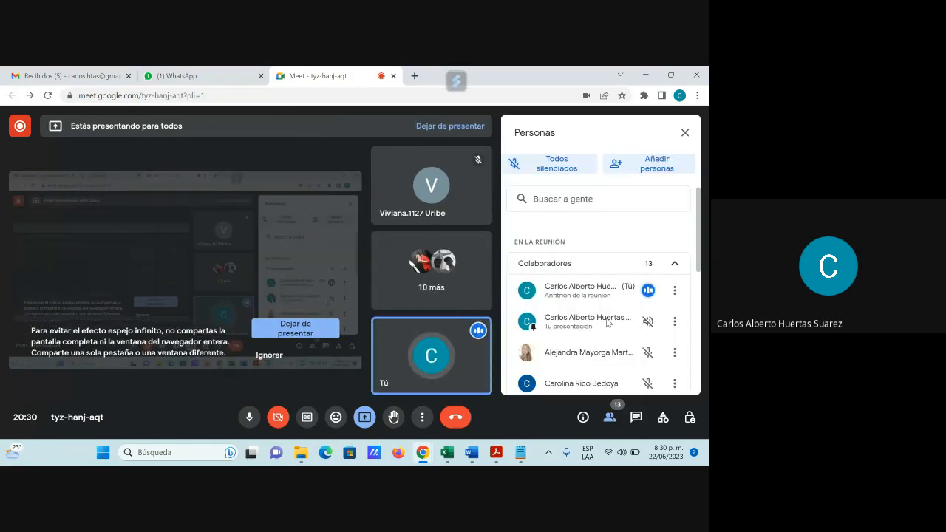
{"action": "scroll", "coordinate": [607, 322], "scroll_direction": "down", "scroll_amount": 5}
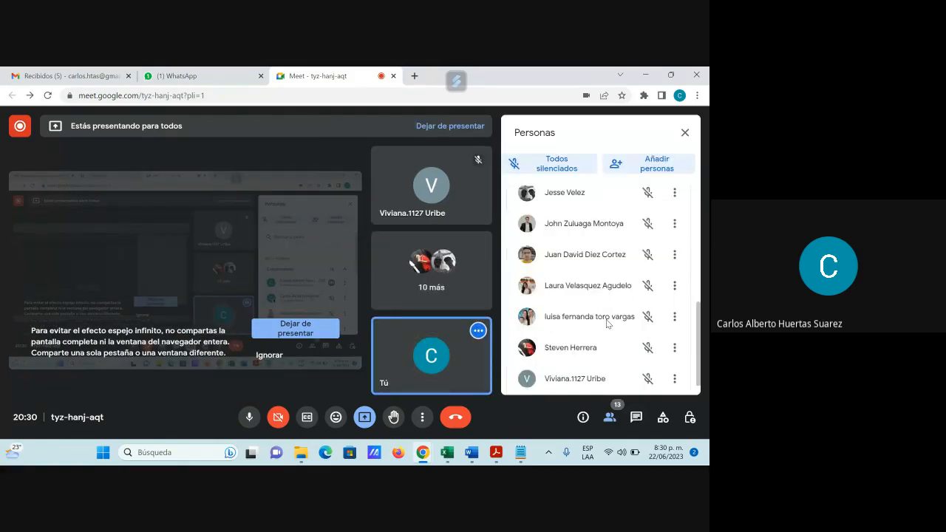
{"action": "scroll", "coordinate": [607, 323], "scroll_direction": "down", "scroll_amount": 1}
{"action": "scroll", "coordinate": [607, 325], "scroll_direction": "up", "scroll_amount": 10}
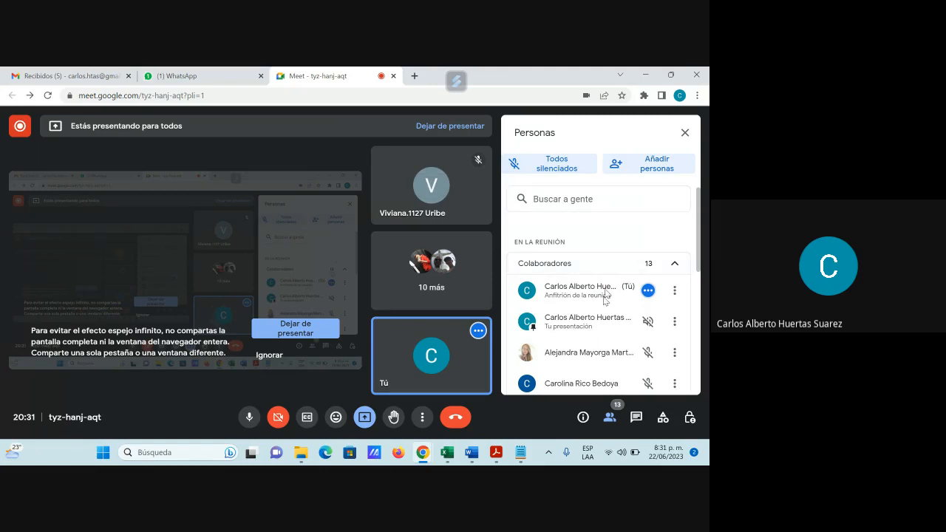
{"action": "scroll", "coordinate": [599, 320], "scroll_direction": "down", "scroll_amount": 1}
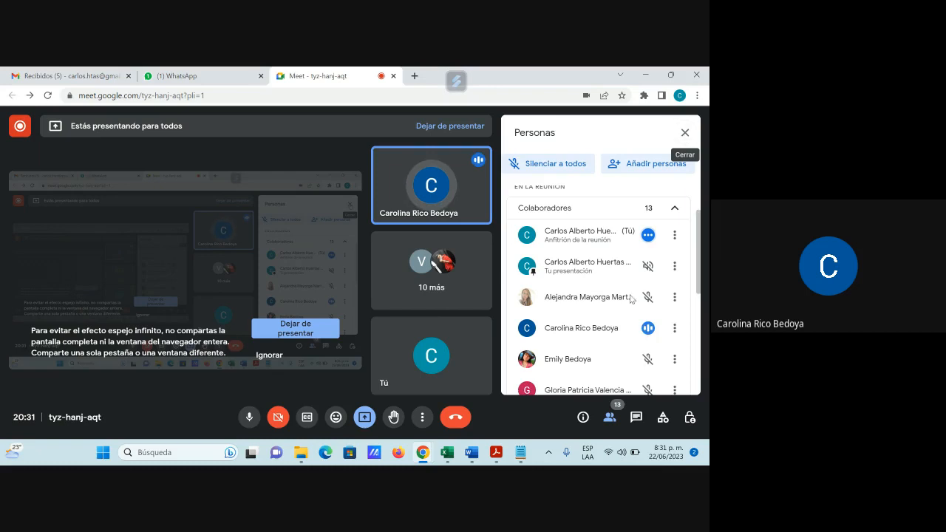
{"action": "left_click", "coordinate": [568, 175]}
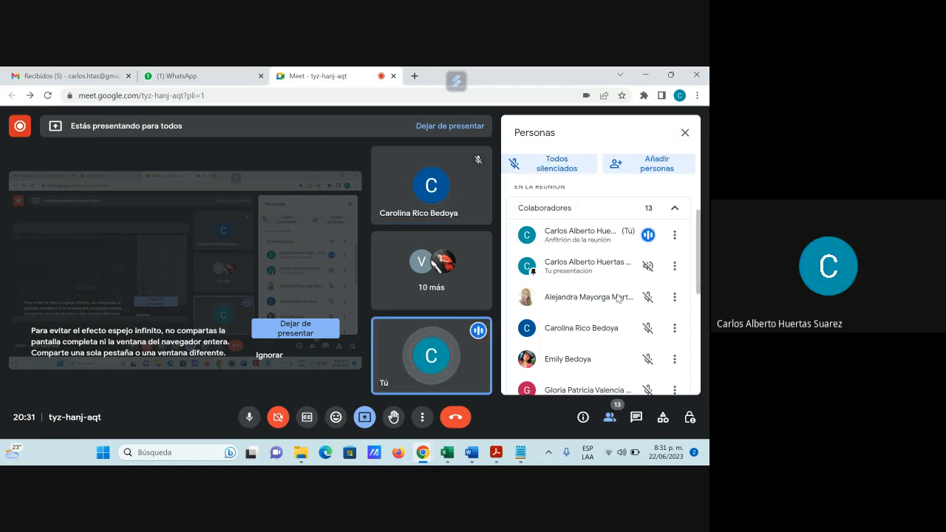
{"action": "scroll", "coordinate": [618, 298], "scroll_direction": "down", "scroll_amount": 1}
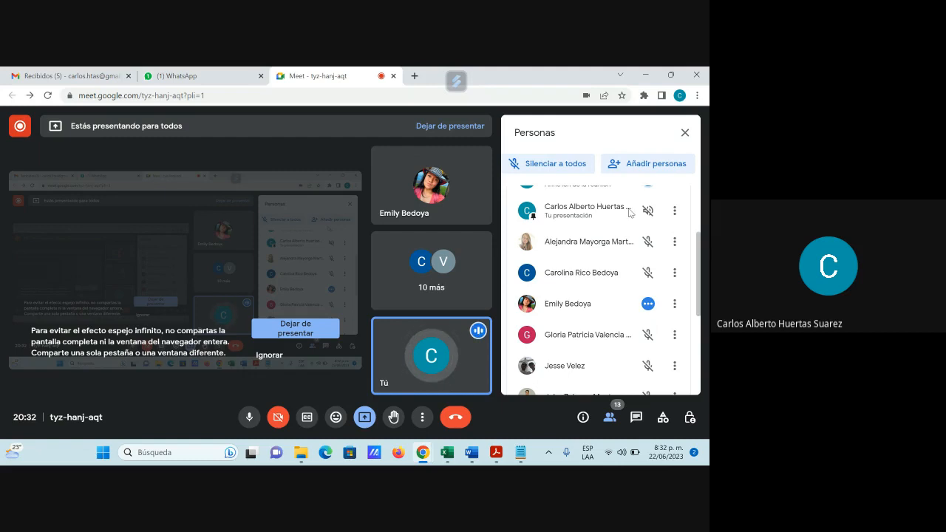
{"action": "scroll", "coordinate": [634, 312], "scroll_direction": "down", "scroll_amount": 1}
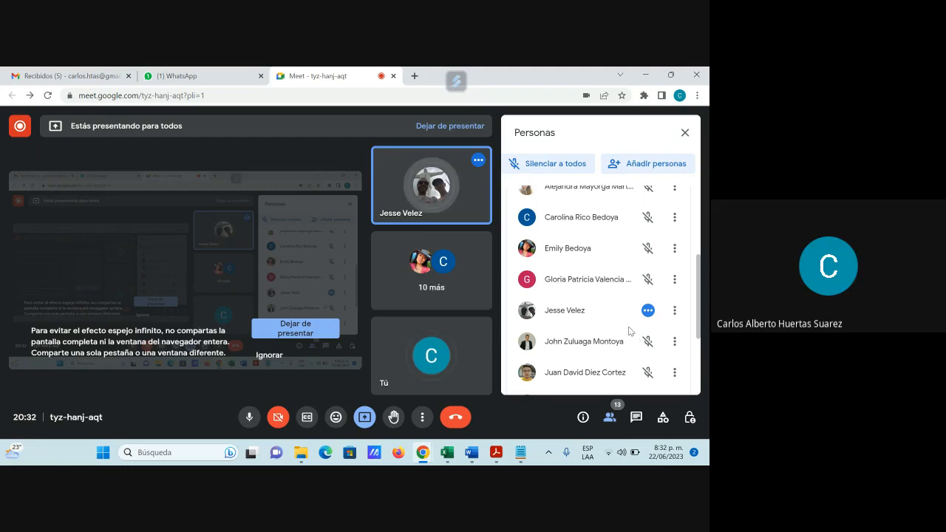
{"action": "scroll", "coordinate": [630, 332], "scroll_direction": "down", "scroll_amount": 2}
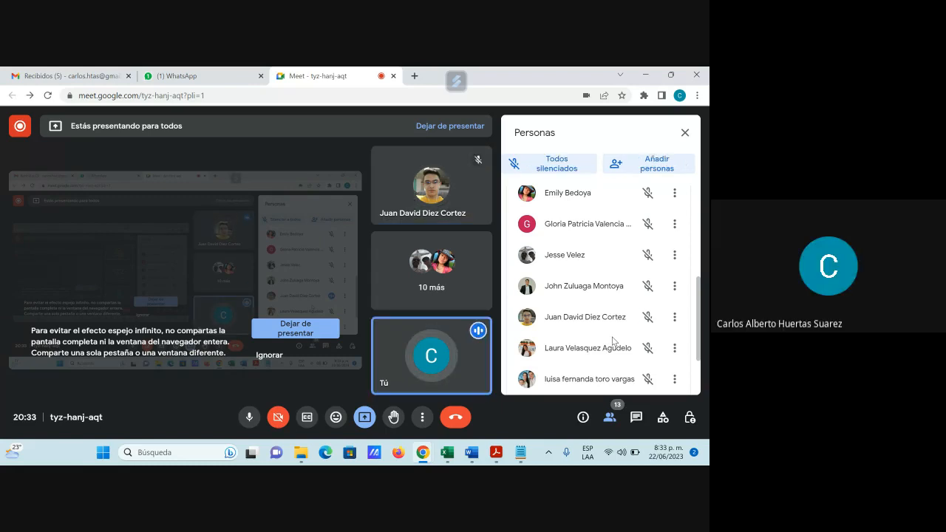
Step: Switch to Excel and compare the AM6.TXT and US6.TXT workbooks, ending on AM6.TXT
{"action": "mouse_move", "coordinate": [446, 455]}
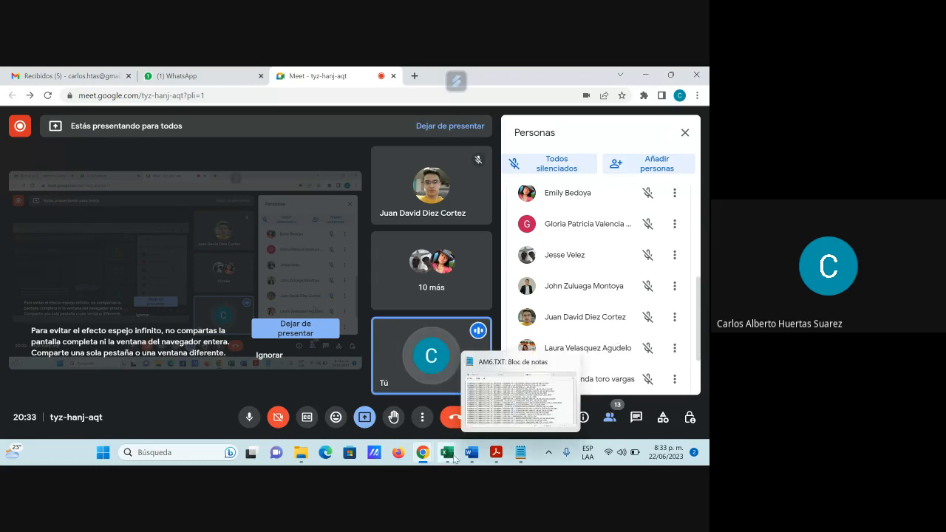
{"action": "left_click", "coordinate": [518, 399]}
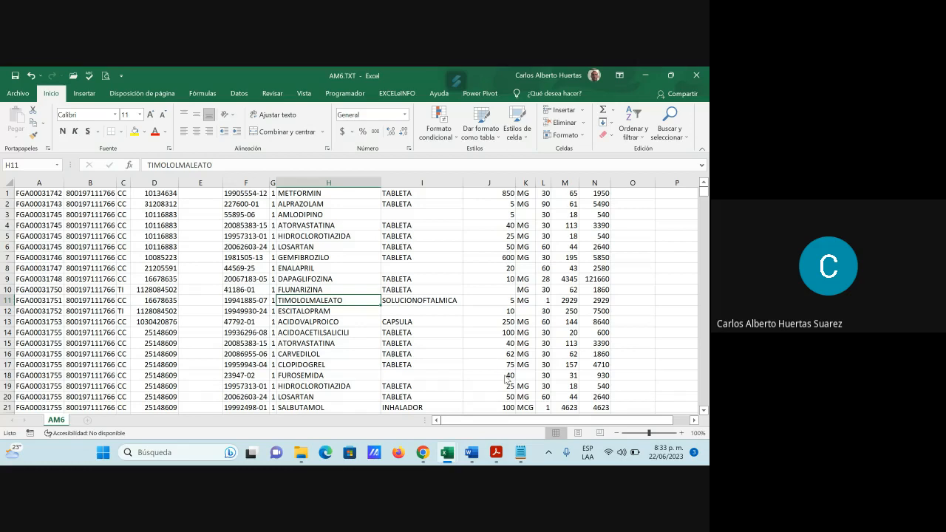
{"action": "mouse_move", "coordinate": [446, 454]}
{"action": "left_click", "coordinate": [618, 397]}
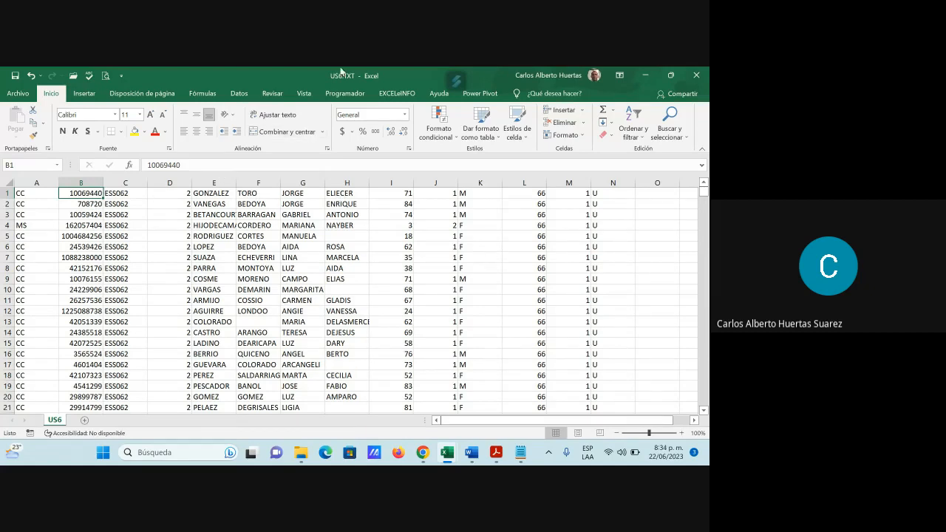
{"action": "left_click", "coordinate": [446, 452]}
{"action": "left_click", "coordinate": [483, 420]}
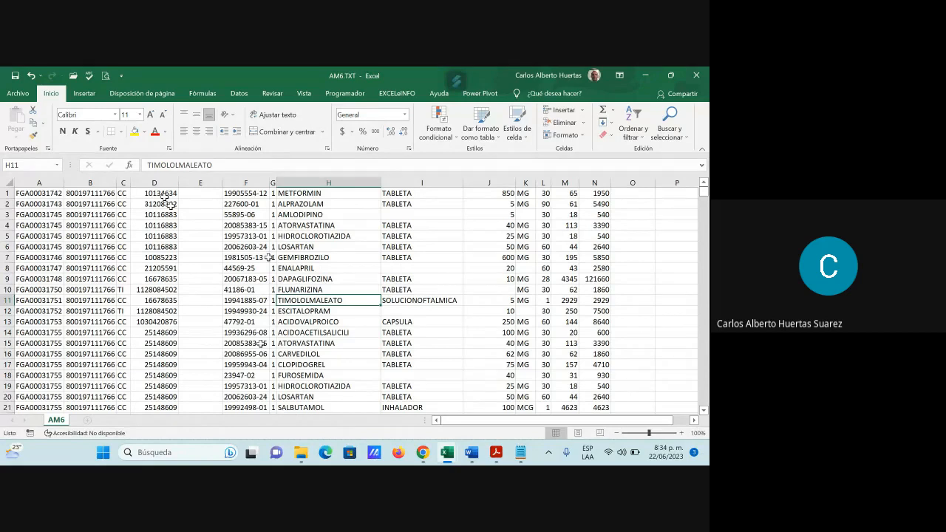
Step: Return to the Google Meet call, mute all participants each time someone has spoken, and close the participant list
{"action": "left_click", "coordinate": [643, 75]}
{"action": "left_click", "coordinate": [640, 74]}
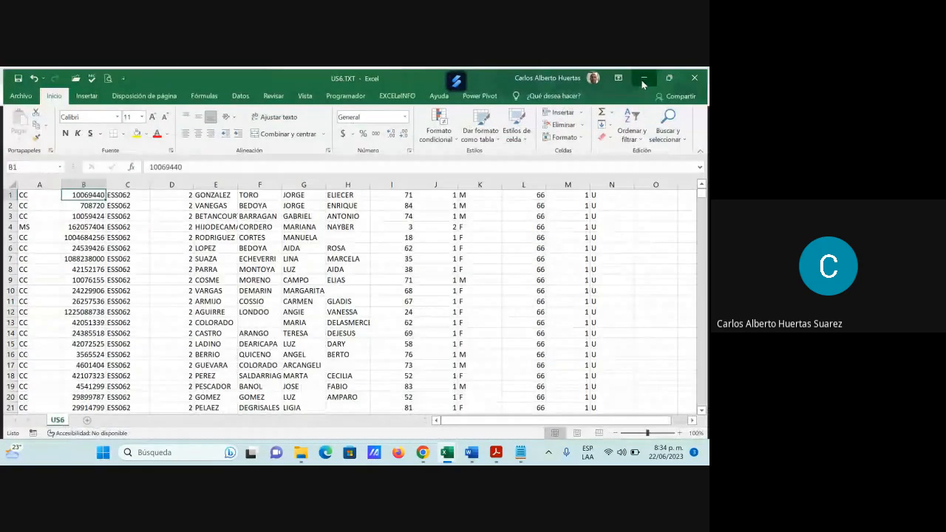
{"action": "left_click", "coordinate": [641, 74]}
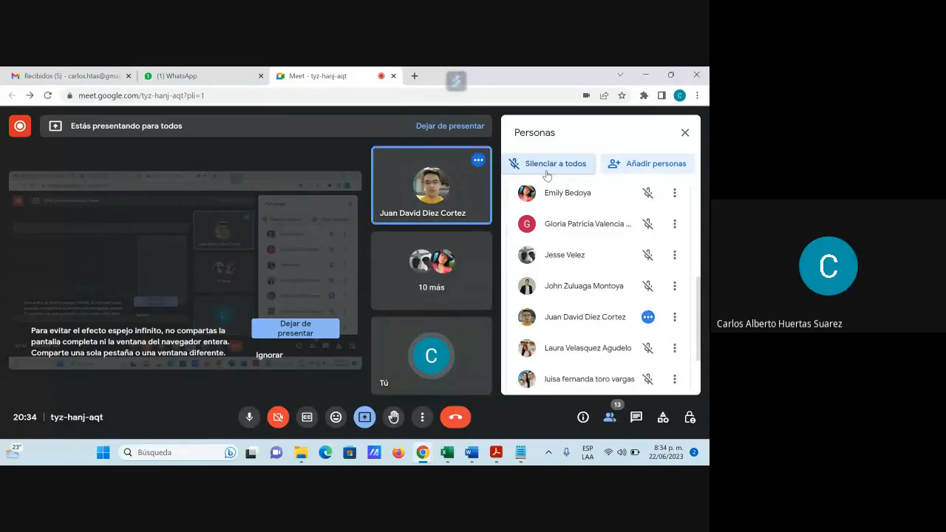
{"action": "left_click", "coordinate": [547, 164]}
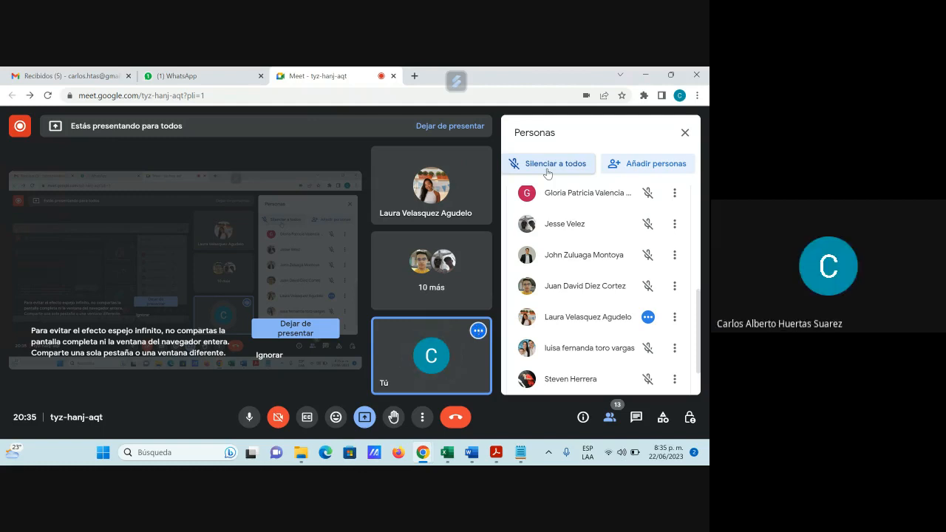
{"action": "left_click", "coordinate": [548, 164]}
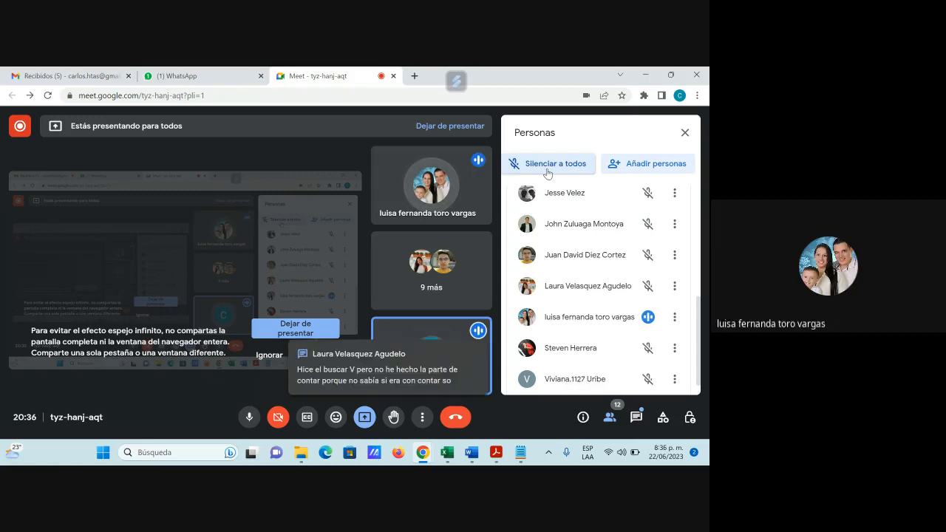
{"action": "left_click", "coordinate": [548, 169]}
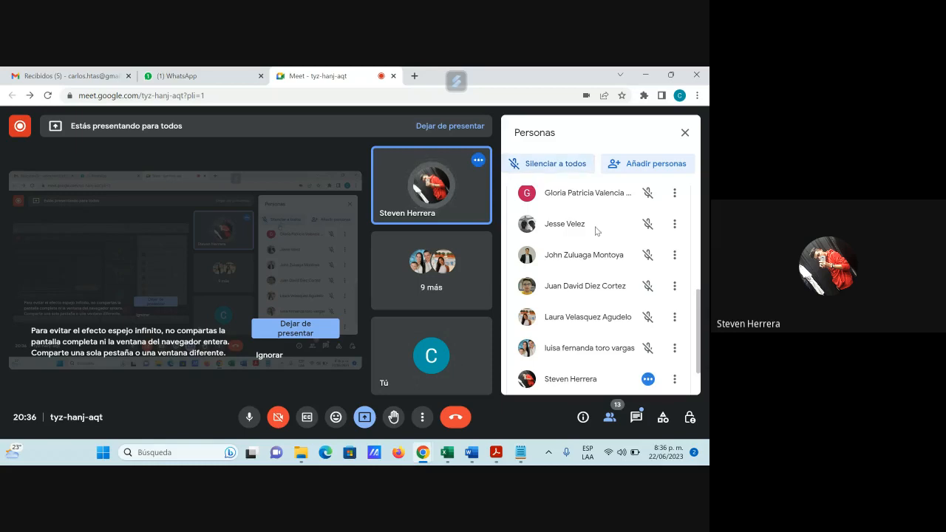
{"action": "scroll", "coordinate": [610, 276], "scroll_direction": "down", "scroll_amount": 1}
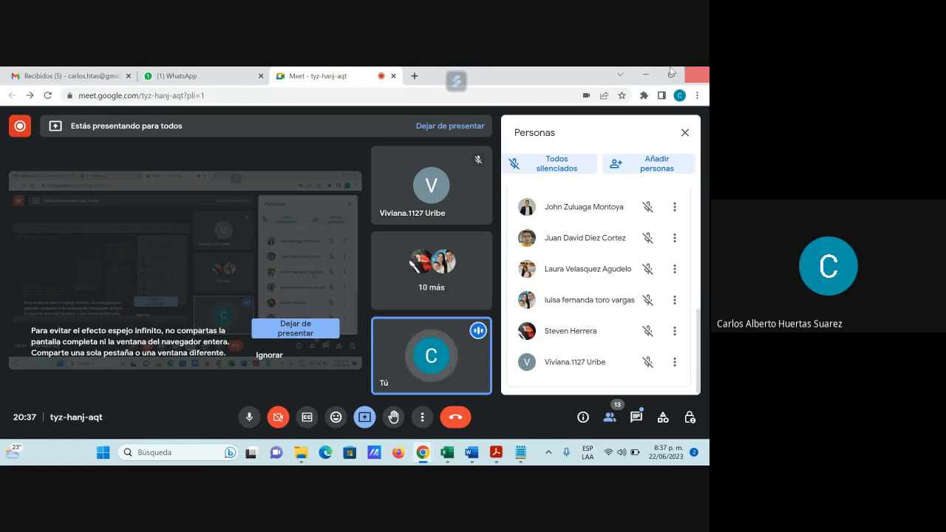
{"action": "left_click", "coordinate": [685, 133]}
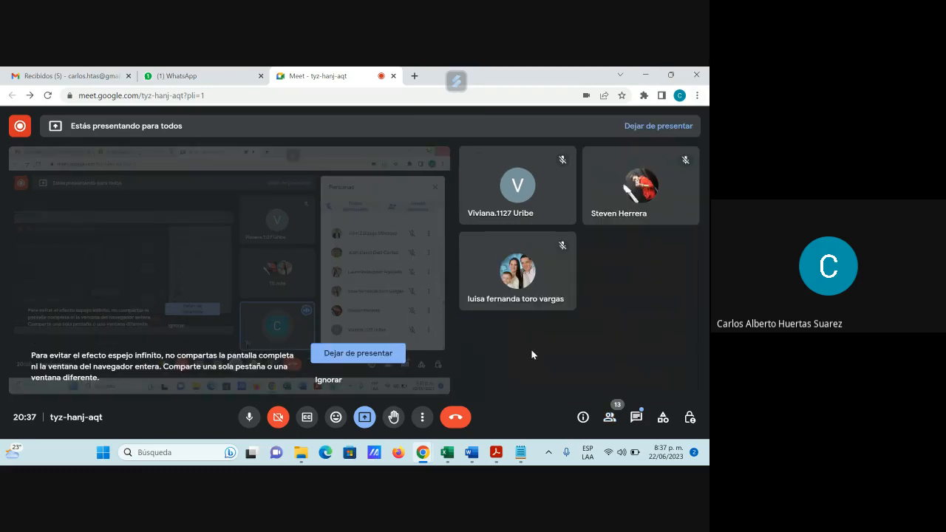
Step: Switch to Excel and compare US6.TXT with AM6.TXT, examining the AM6 identification numbers in cells D1 to D6 and the code in F7
{"action": "mouse_move", "coordinate": [446, 453]}
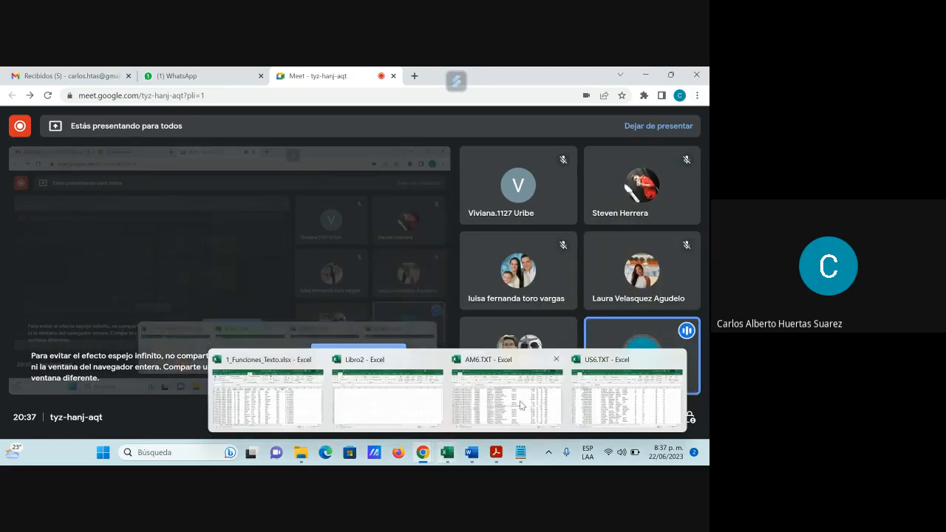
{"action": "left_click", "coordinate": [595, 396]}
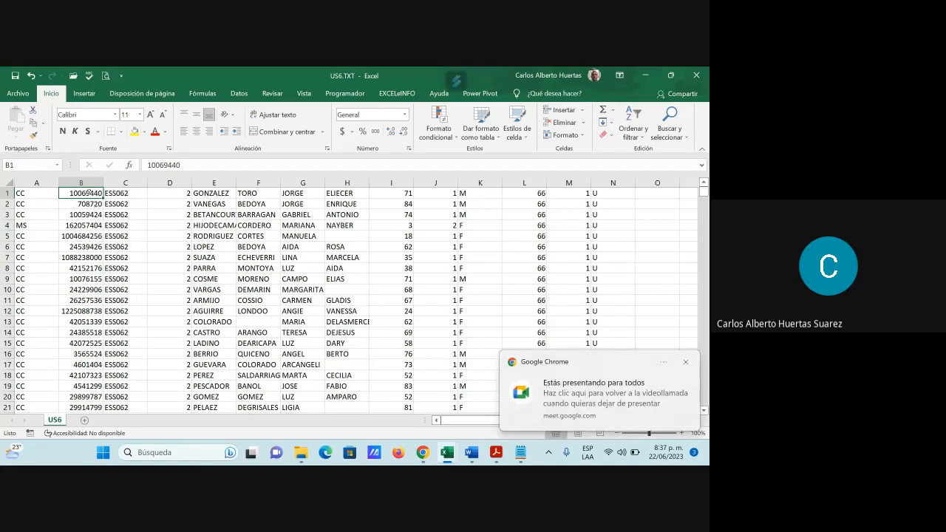
{"action": "mouse_move", "coordinate": [448, 453]}
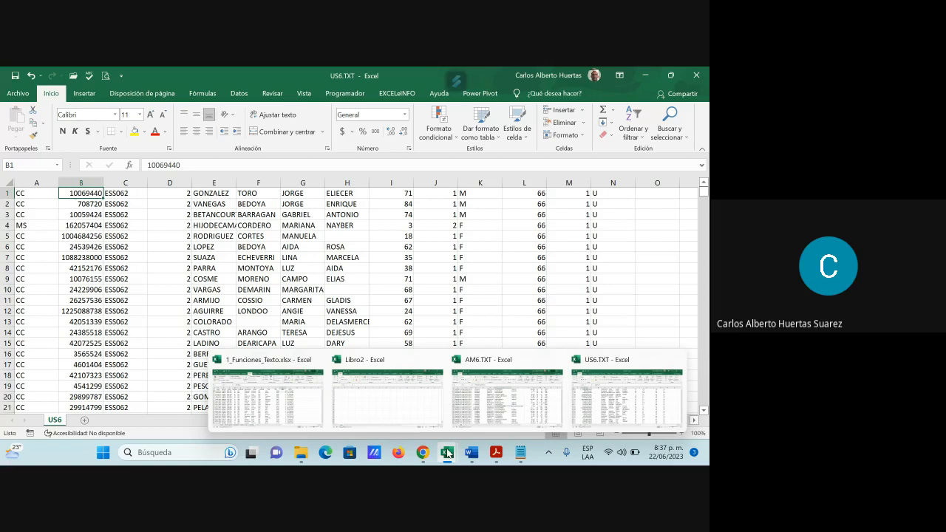
{"action": "left_click", "coordinate": [495, 406]}
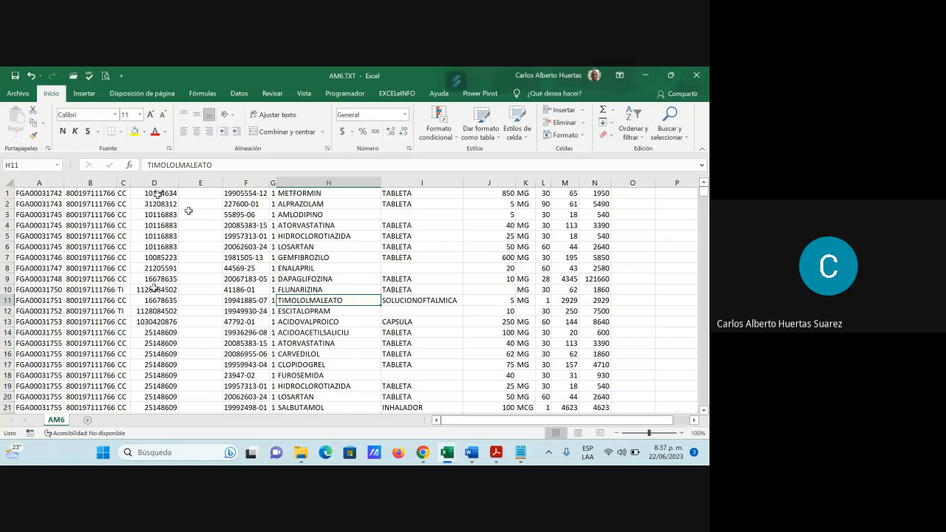
{"action": "left_click", "coordinate": [157, 194]}
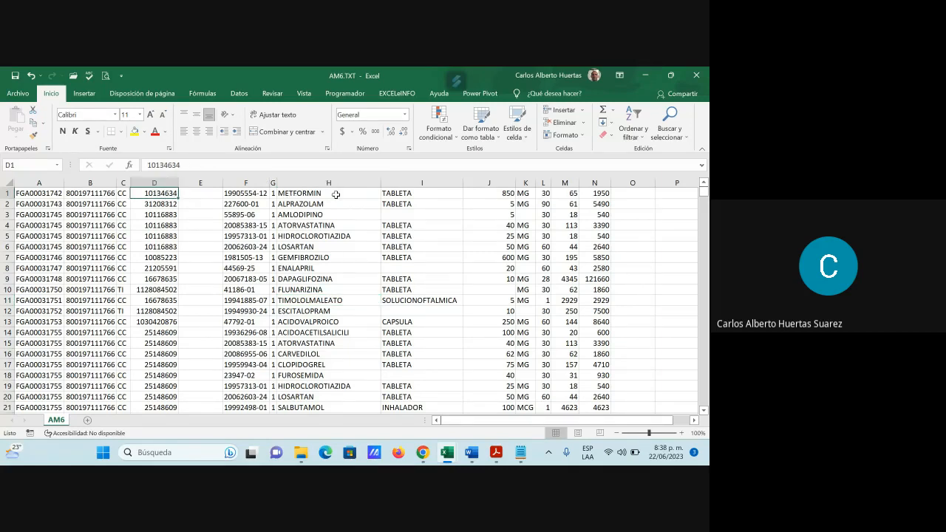
{"action": "left_click", "coordinate": [169, 204]}
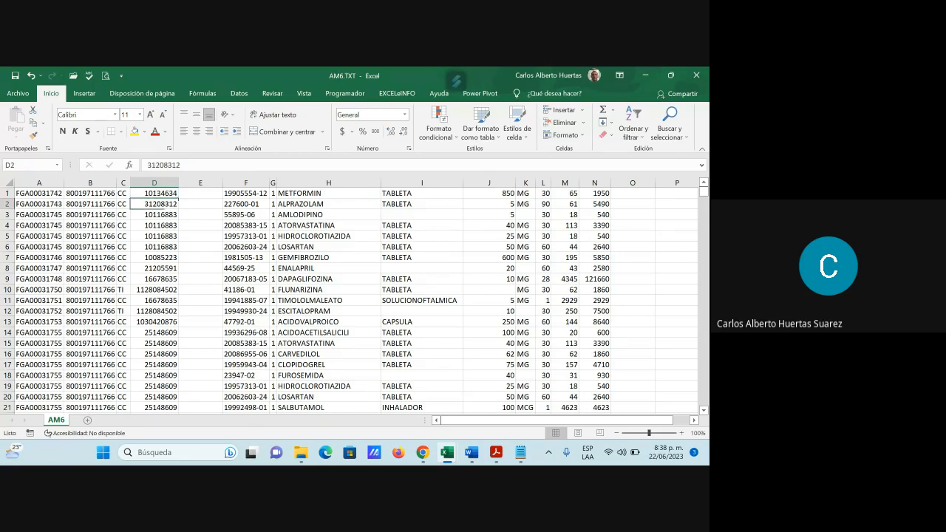
{"action": "left_click", "coordinate": [161, 215]}
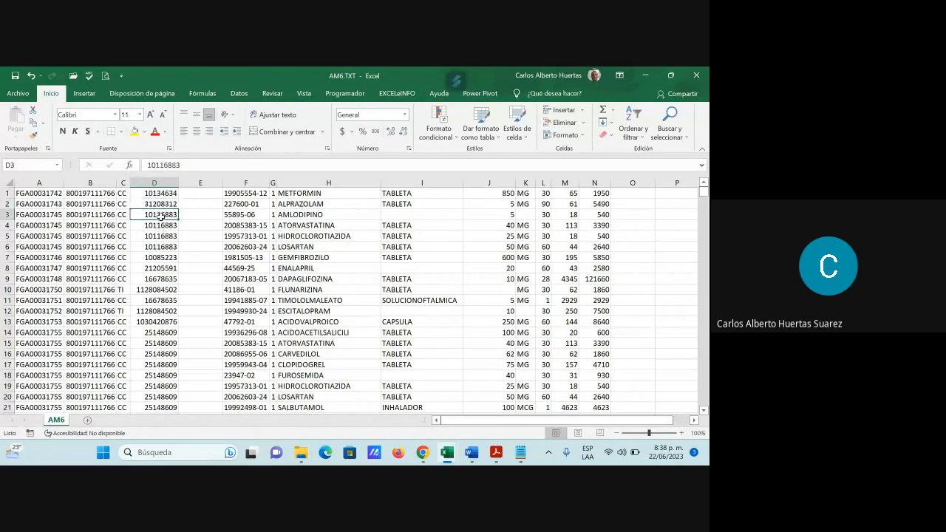
{"action": "left_click_drag", "start_coordinate": [161, 215], "coordinate": [161, 247]}
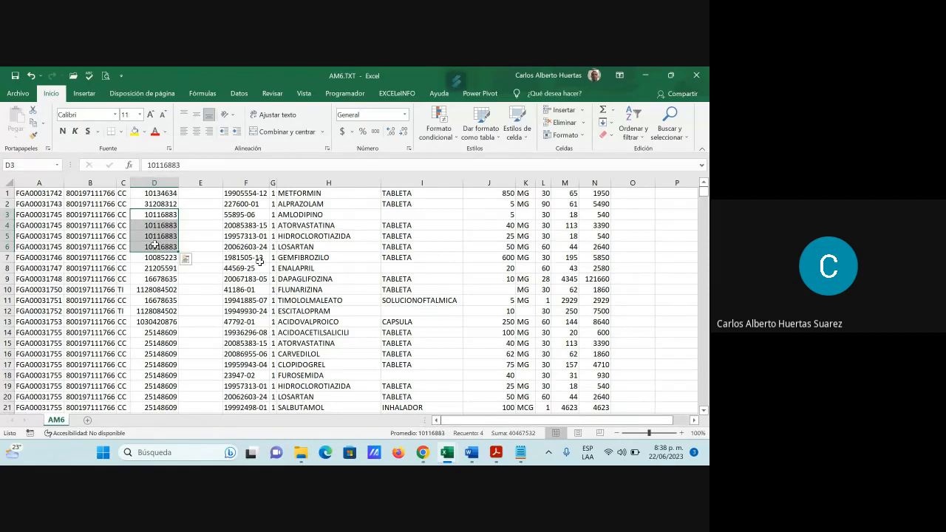
{"action": "left_click", "coordinate": [227, 256]}
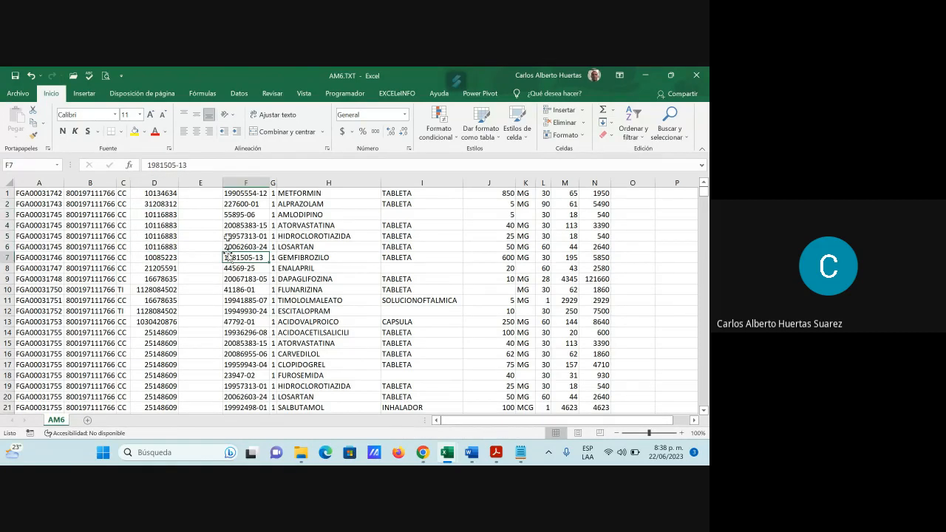
{"action": "mouse_move", "coordinate": [446, 453]}
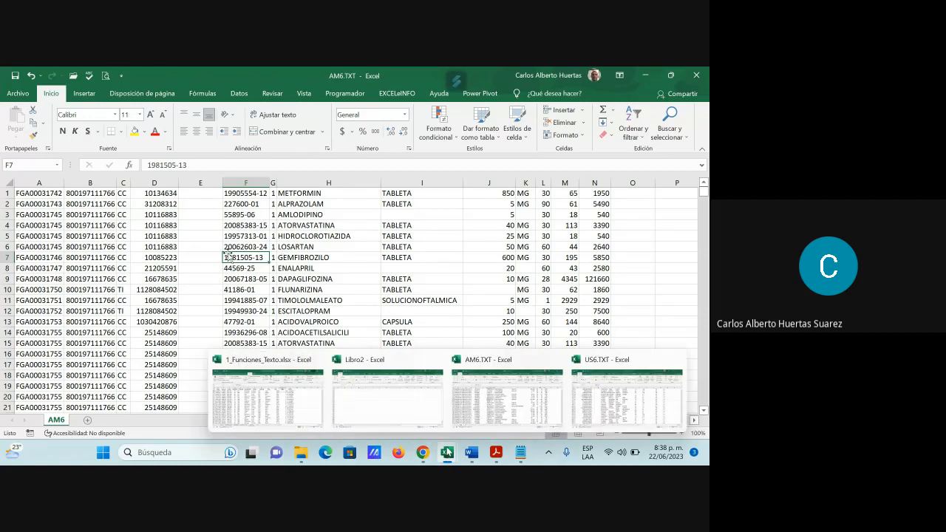
{"action": "left_click", "coordinate": [626, 396]}
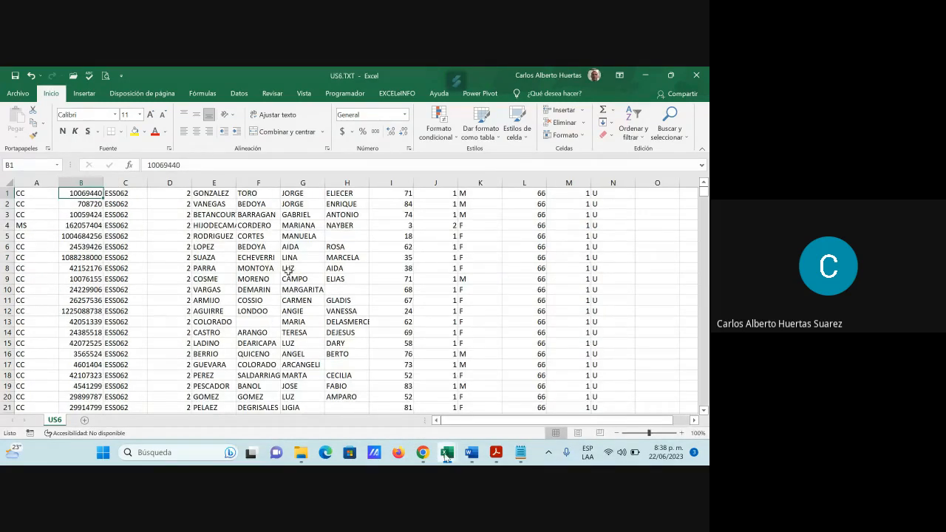
Step: Switch to the AM6.TXT workbook and start a BUSCARV function in cell E1 with D1 as the lookup value
{"action": "left_click", "coordinate": [362, 399]}
{"action": "left_click", "coordinate": [206, 196]}
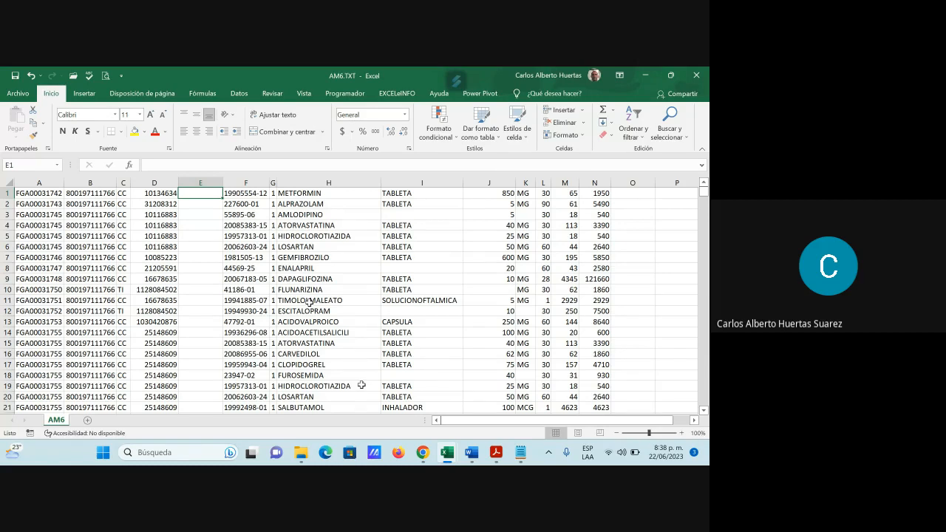
{"action": "left_click", "coordinate": [130, 166]}
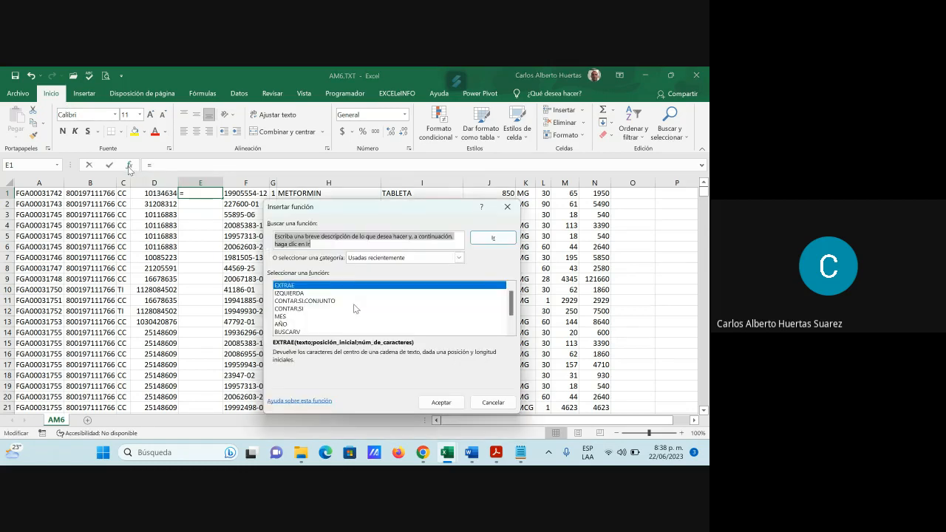
{"action": "left_click", "coordinate": [296, 333]}
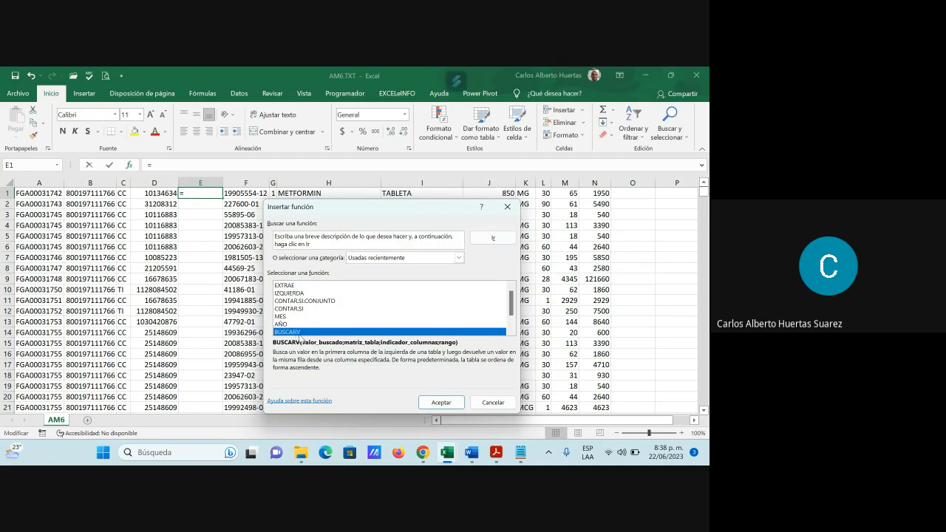
{"action": "left_click", "coordinate": [454, 403]}
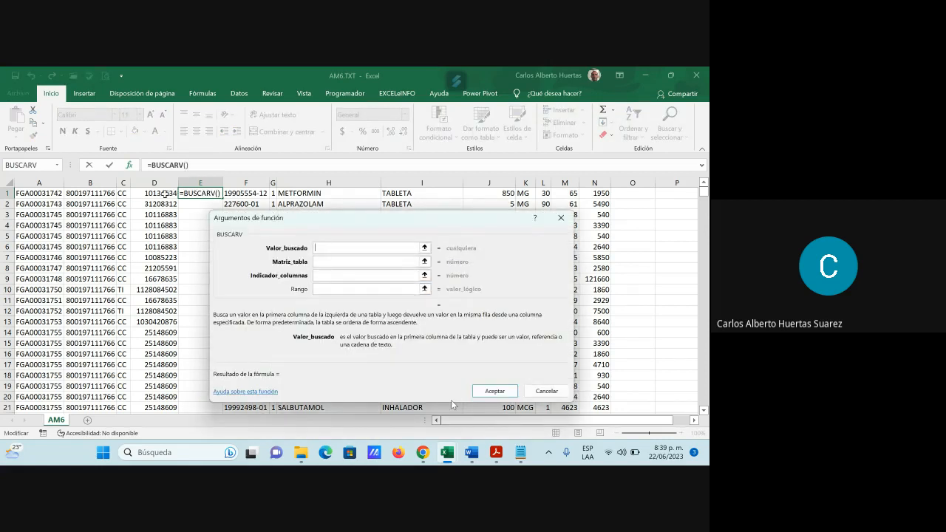
{"action": "left_click", "coordinate": [165, 194]}
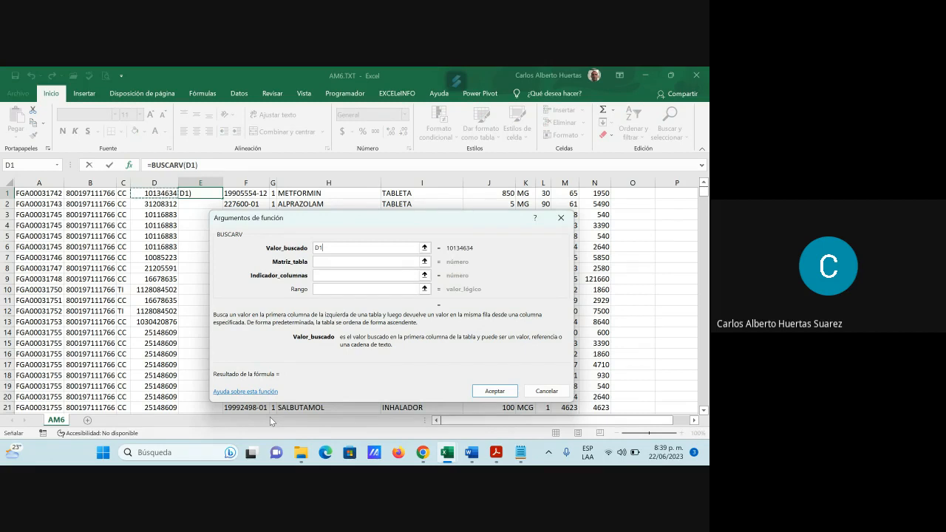
Step: Complete the BUSCARV with column B of US6.TXT as the table, column index 1 and range FALSO, and fill it down column E
{"action": "left_click", "coordinate": [319, 262]}
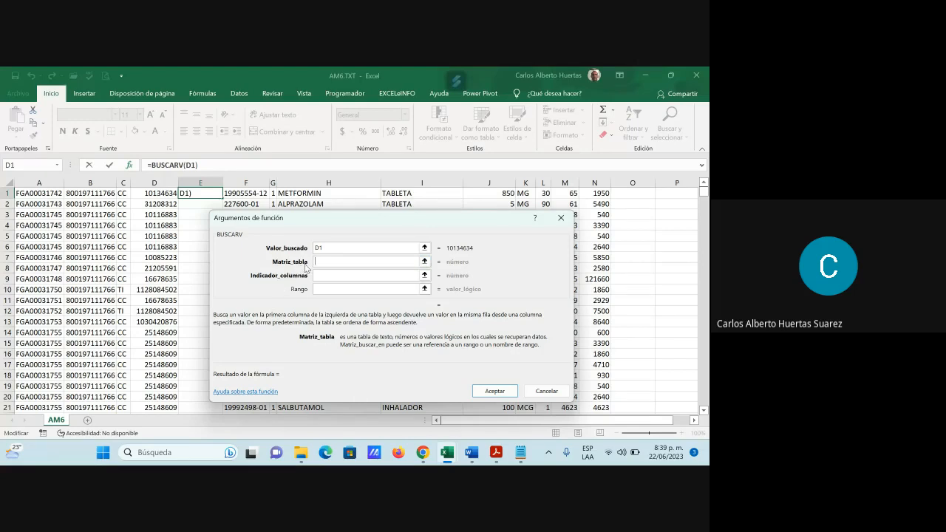
{"action": "mouse_move", "coordinate": [450, 456]}
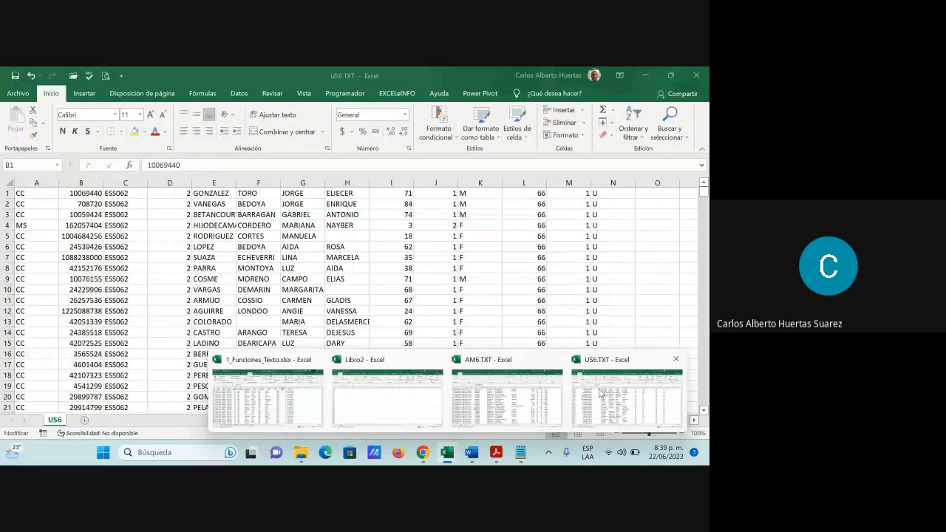
{"action": "left_click", "coordinate": [599, 389]}
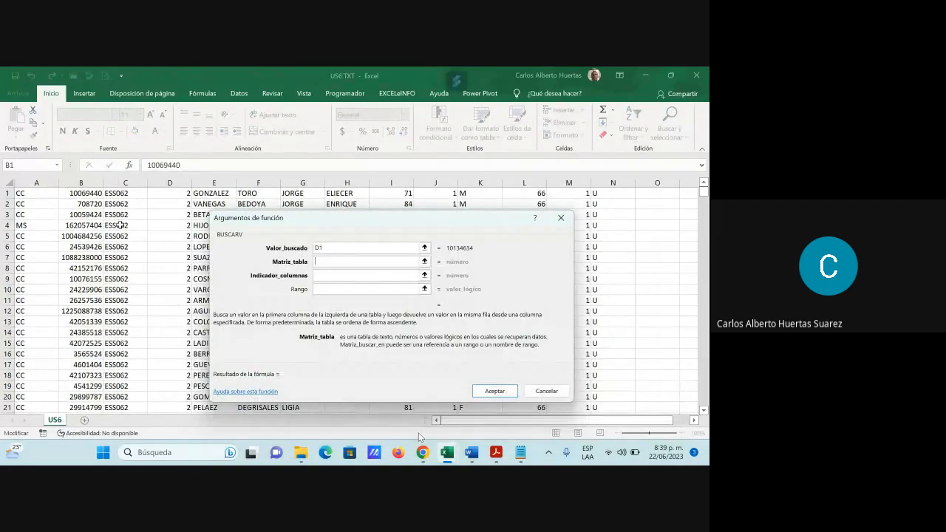
{"action": "left_click", "coordinate": [88, 181]}
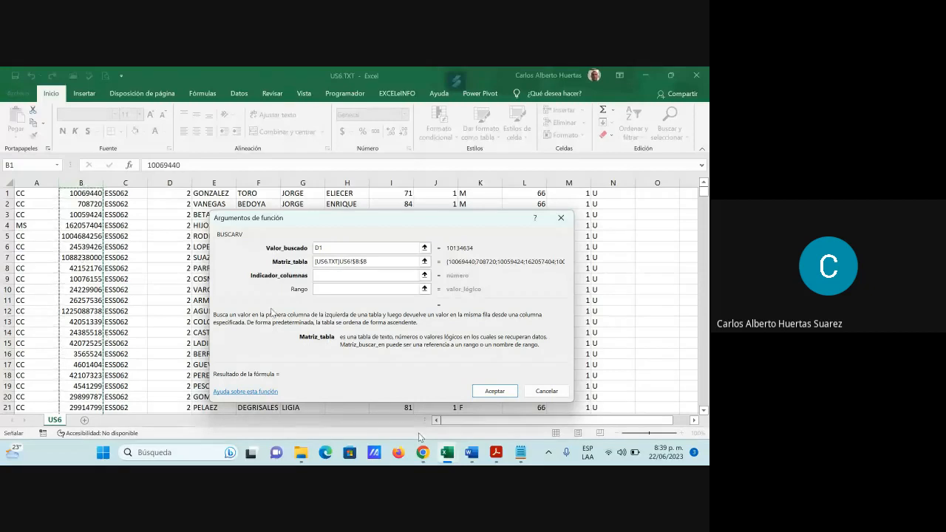
{"action": "left_click", "coordinate": [319, 275]}
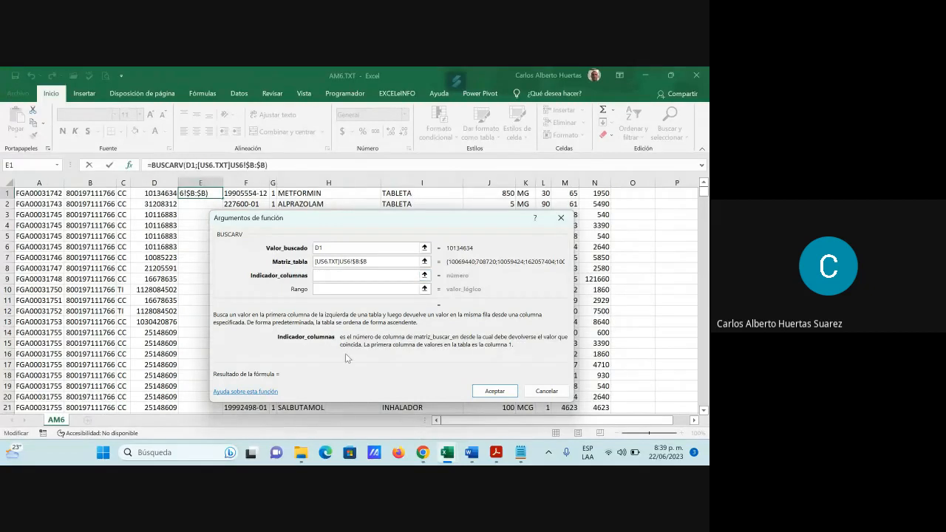
{"action": "type", "text": "1"}
{"action": "left_click", "coordinate": [334, 288]}
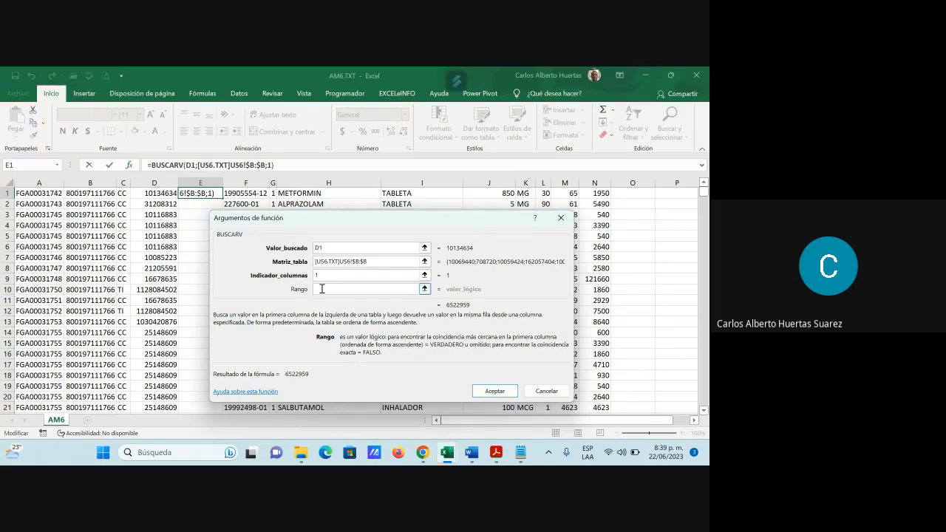
{"action": "type", "text": "falso"}
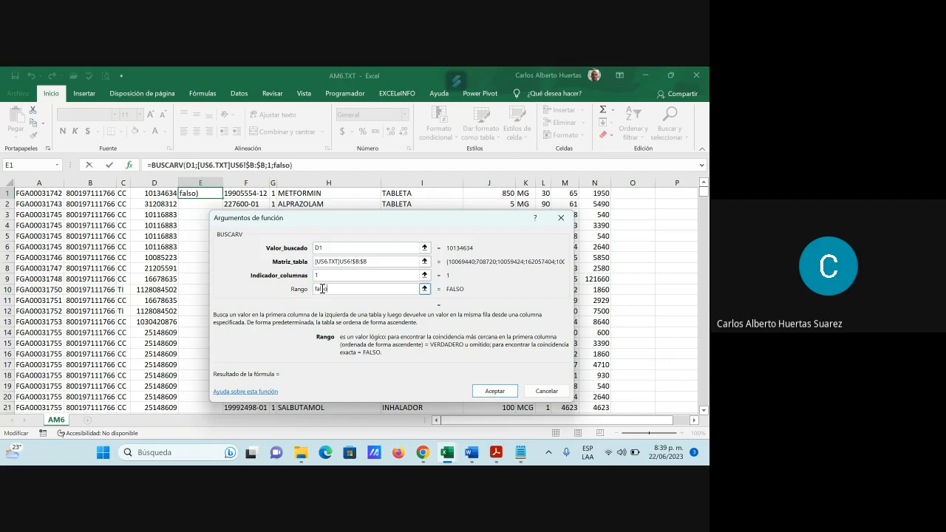
{"action": "left_click", "coordinate": [494, 391]}
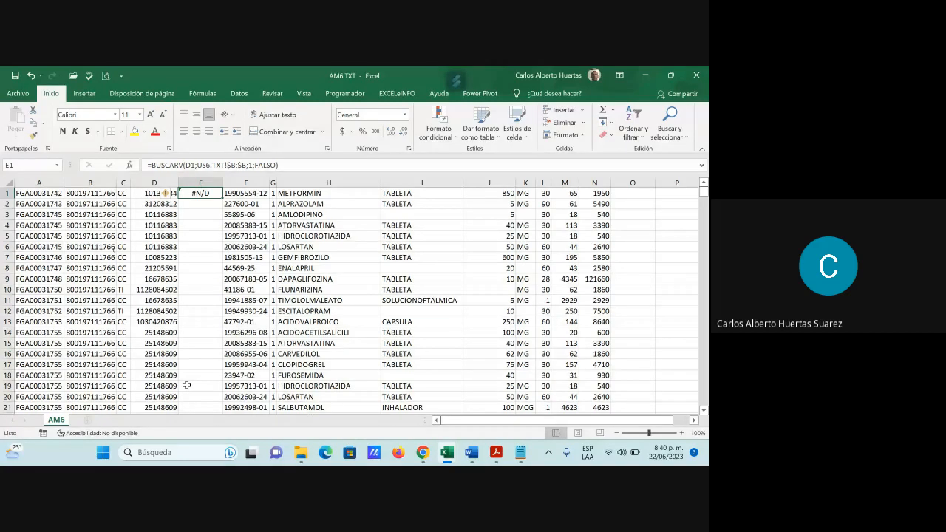
{"action": "double_click", "coordinate": [222, 198]}
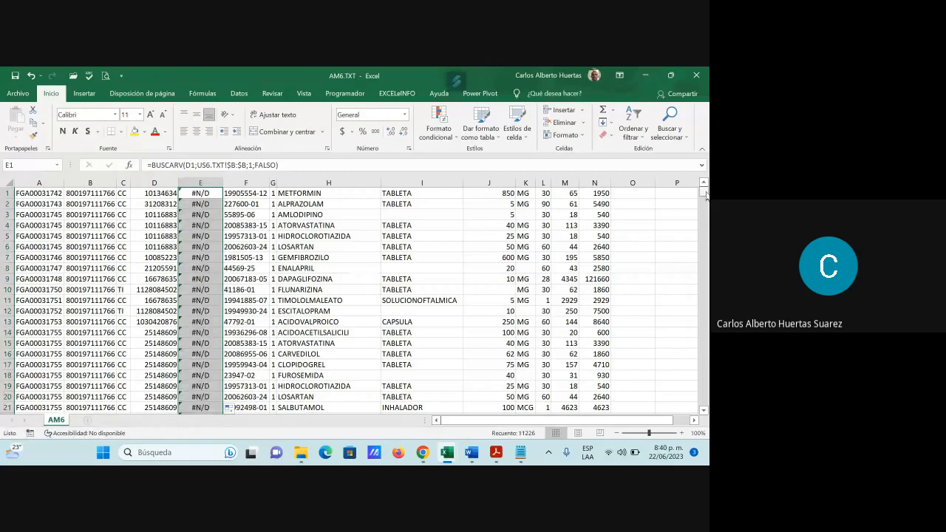
{"action": "mouse_move", "coordinate": [704, 193]}
{"action": "left_mouse_down"}
{"action": "mouse_move", "coordinate": [707, 418]}
{"action": "mouse_move", "coordinate": [703, 190]}
{"action": "left_mouse_up"}
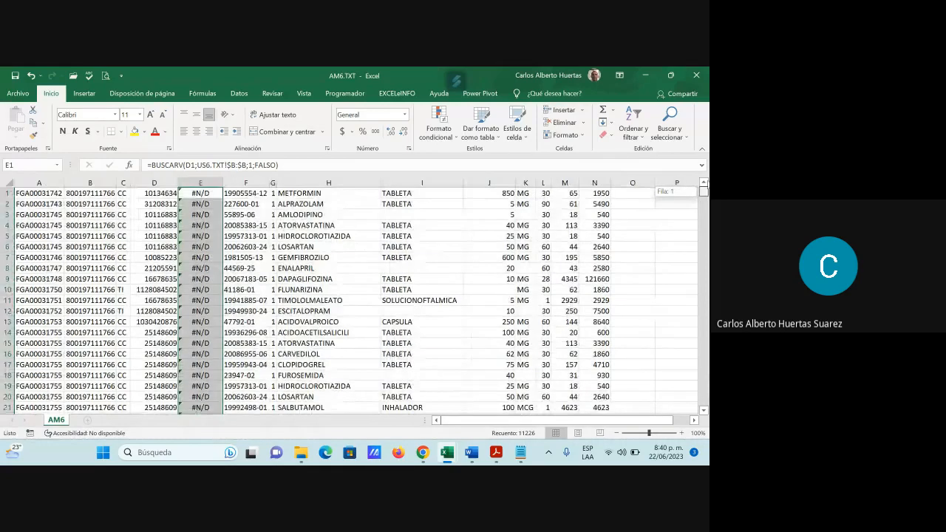
Step: Turn on filtering with row 1 as the header and exclude the #N/D values from column E
{"action": "left_click", "coordinate": [3, 192]}
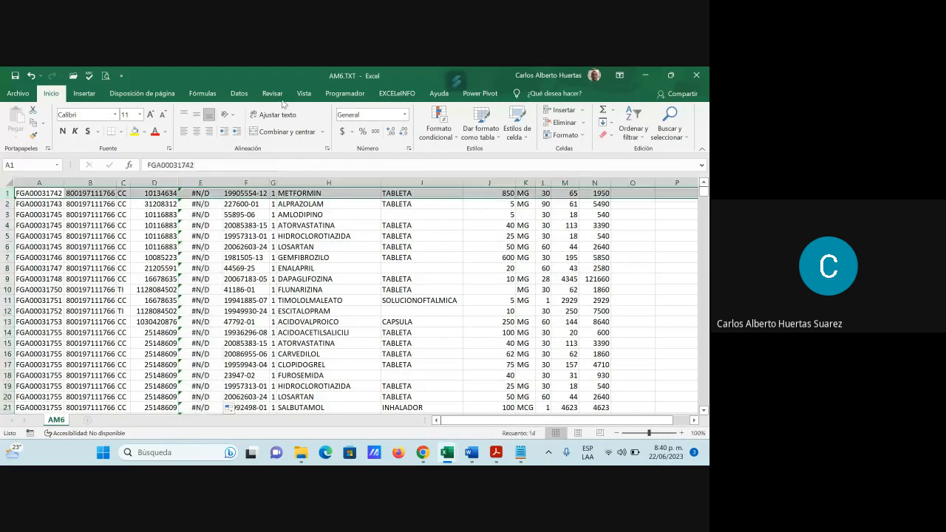
{"action": "left_click", "coordinate": [236, 94]}
{"action": "left_click", "coordinate": [373, 126]}
{"action": "left_click", "coordinate": [207, 204]}
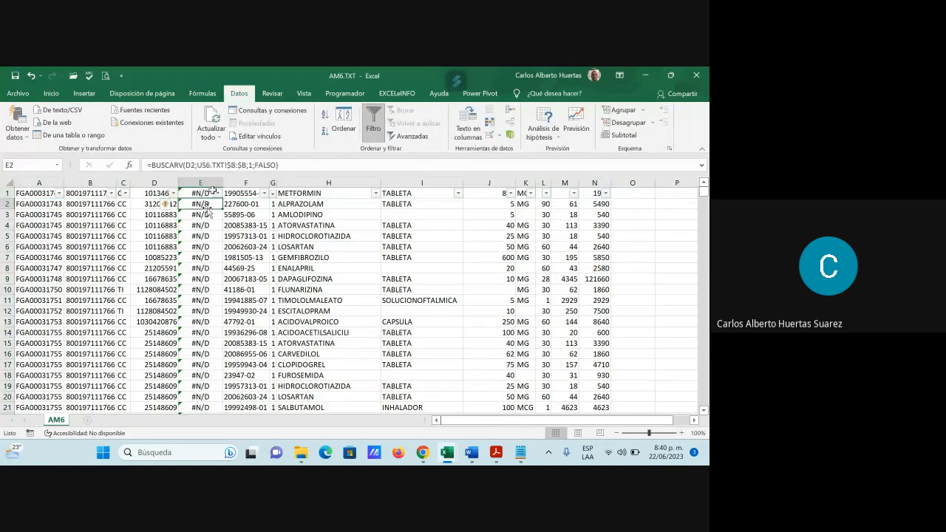
{"action": "left_click", "coordinate": [217, 193]}
{"action": "left_click_drag", "start_coordinate": [206, 321], "coordinate": [211, 393]}
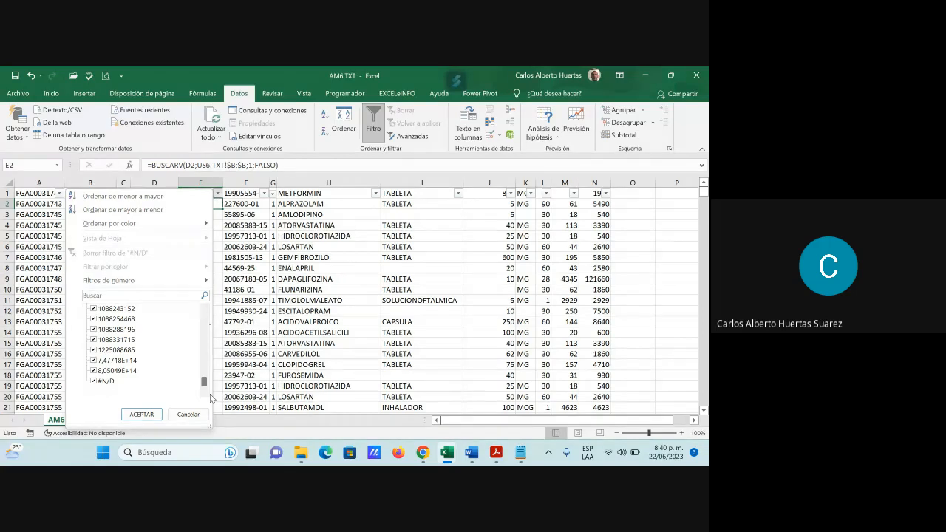
{"action": "left_click_drag", "start_coordinate": [210, 394], "coordinate": [219, 195]}
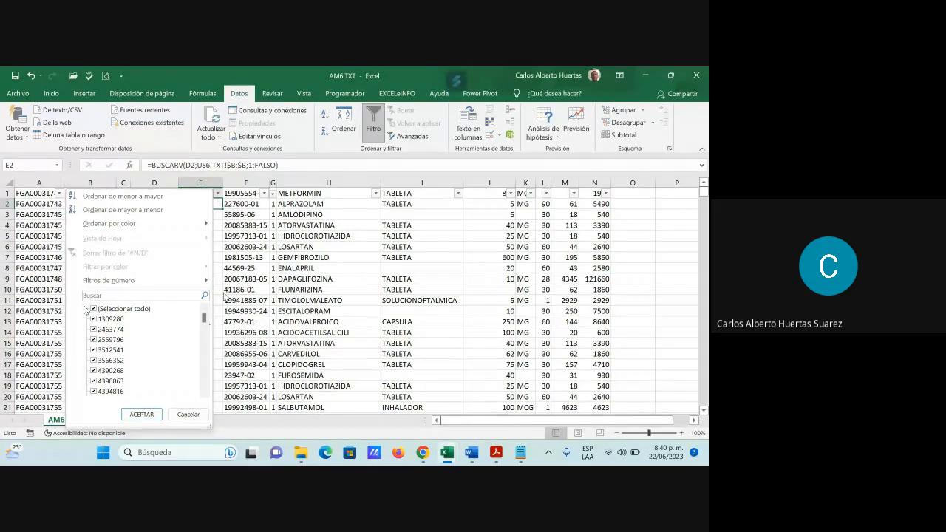
{"action": "left_click_drag", "start_coordinate": [204, 319], "coordinate": [214, 403]}
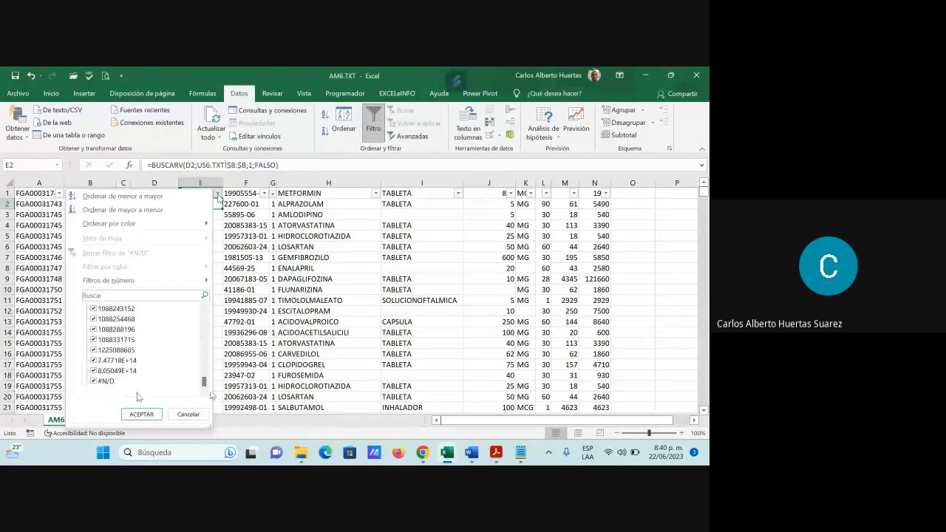
{"action": "left_click", "coordinate": [94, 381]}
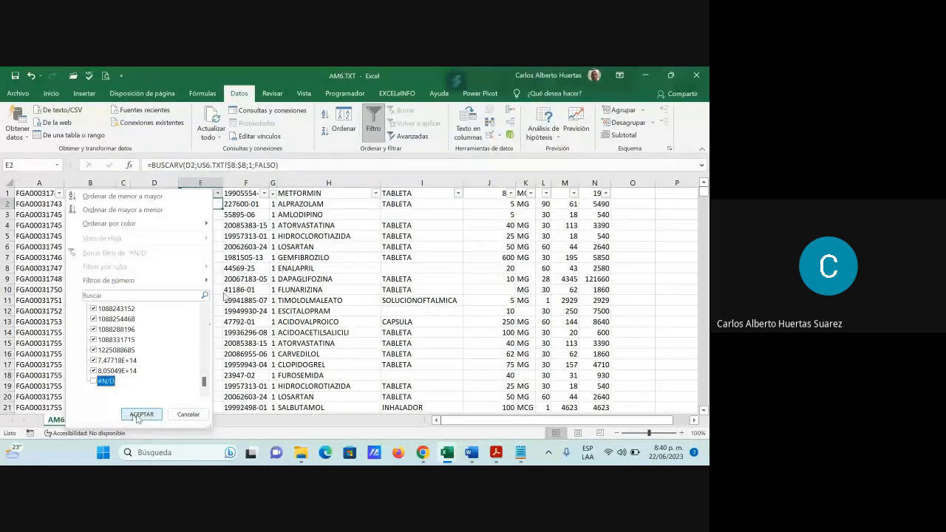
{"action": "left_click", "coordinate": [139, 415]}
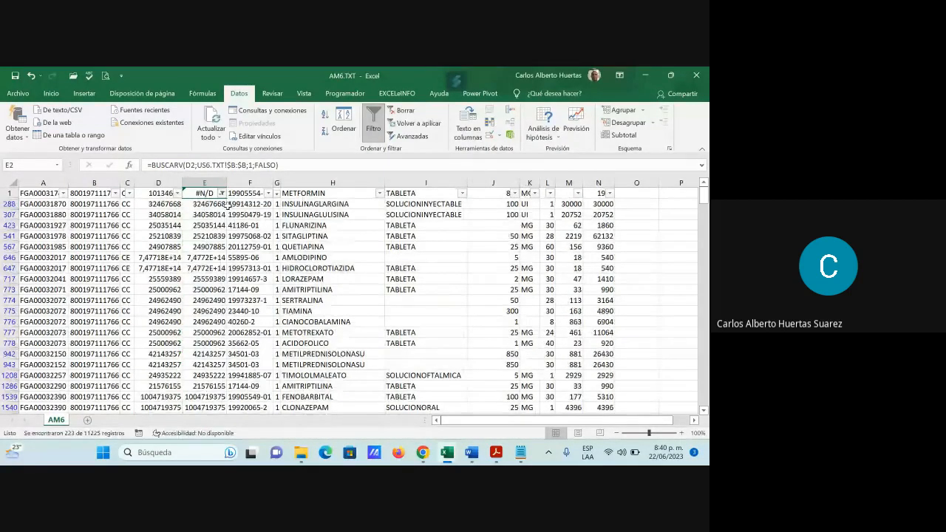
Step: Examine the filtered rows from first to last, comparing the identification numbers in column D with the BUSCARV results in column E
{"action": "scroll", "coordinate": [220, 276], "scroll_direction": "down", "scroll_amount": 1}
{"action": "scroll", "coordinate": [220, 276], "scroll_direction": "down", "scroll_amount": 2}
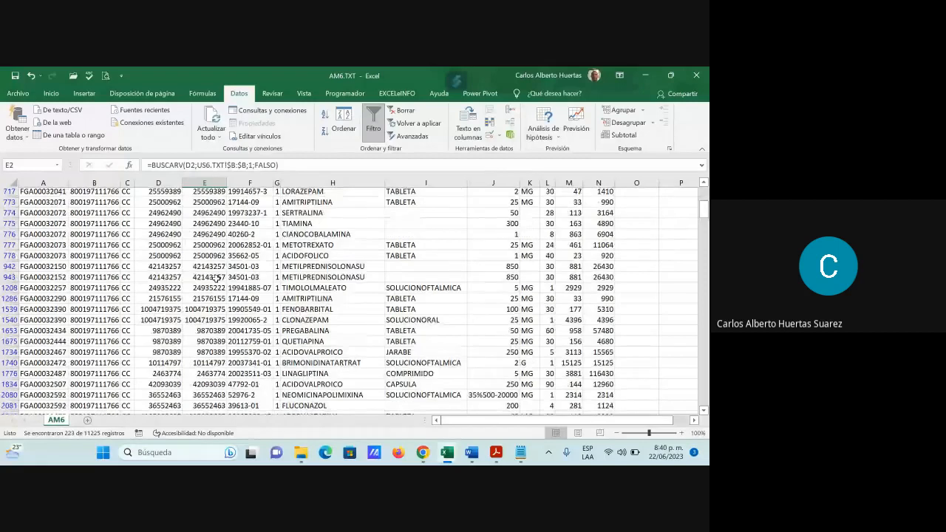
{"action": "scroll", "coordinate": [218, 278], "scroll_direction": "down", "scroll_amount": 8}
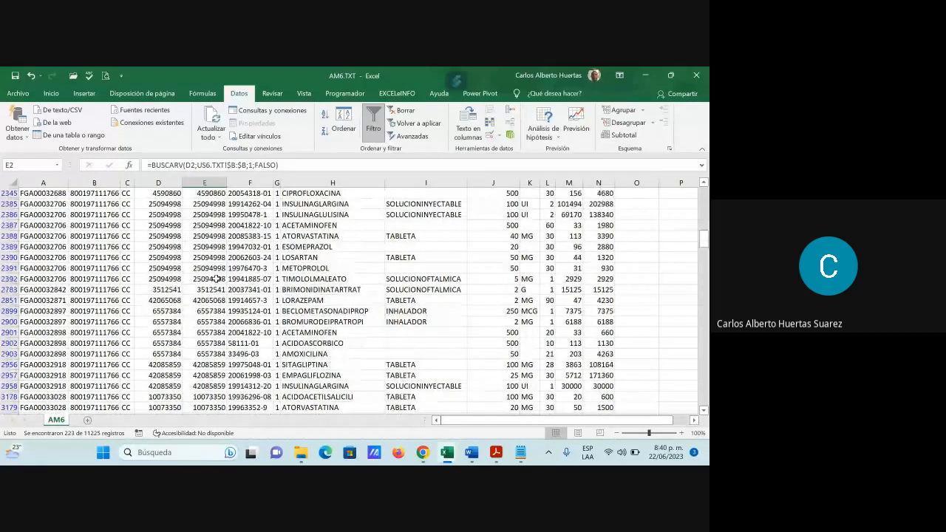
{"action": "scroll", "coordinate": [218, 278], "scroll_direction": "down", "scroll_amount": 7}
{"action": "left_click_drag", "start_coordinate": [703, 278], "coordinate": [703, 407]}
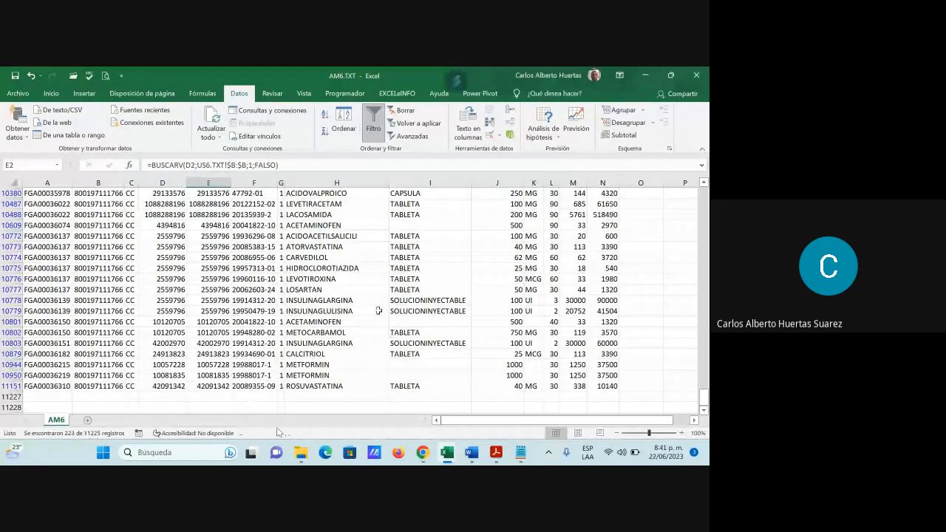
{"action": "mouse_move", "coordinate": [310, 452]}
{"action": "scroll", "coordinate": [418, 319], "scroll_direction": "up", "scroll_amount": 1}
{"action": "scroll", "coordinate": [418, 318], "scroll_direction": "up", "scroll_amount": 2}
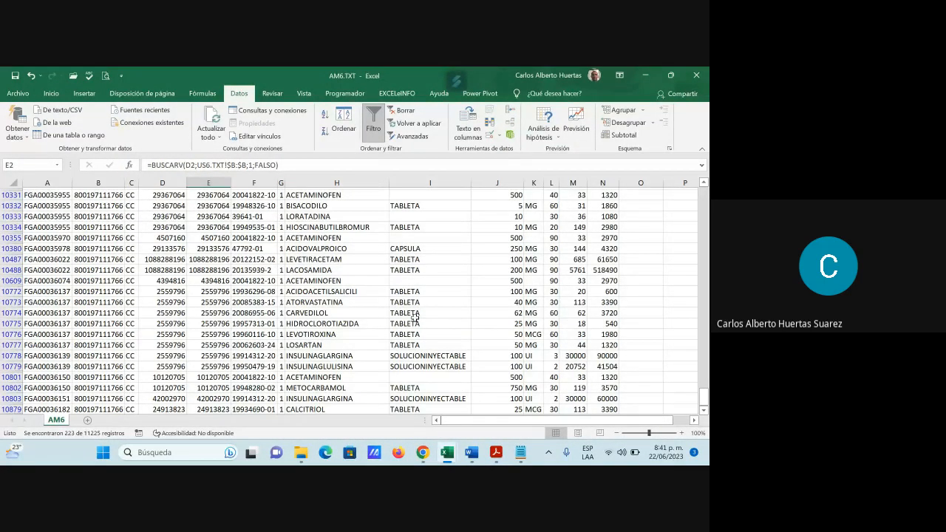
{"action": "scroll", "coordinate": [415, 316], "scroll_direction": "up", "scroll_amount": 8}
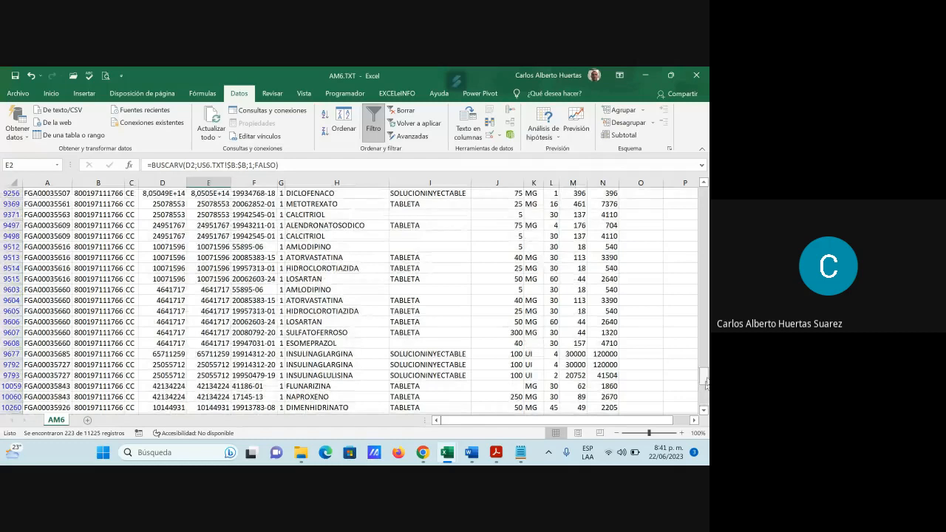
{"action": "left_click_drag", "start_coordinate": [705, 382], "coordinate": [705, 194]}
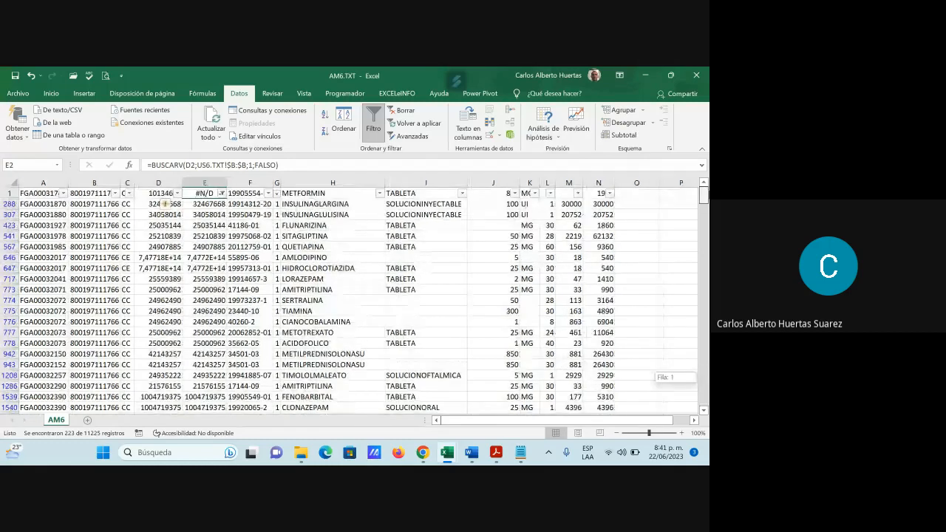
{"action": "left_click", "coordinate": [222, 225]}
{"action": "left_click", "coordinate": [218, 202]}
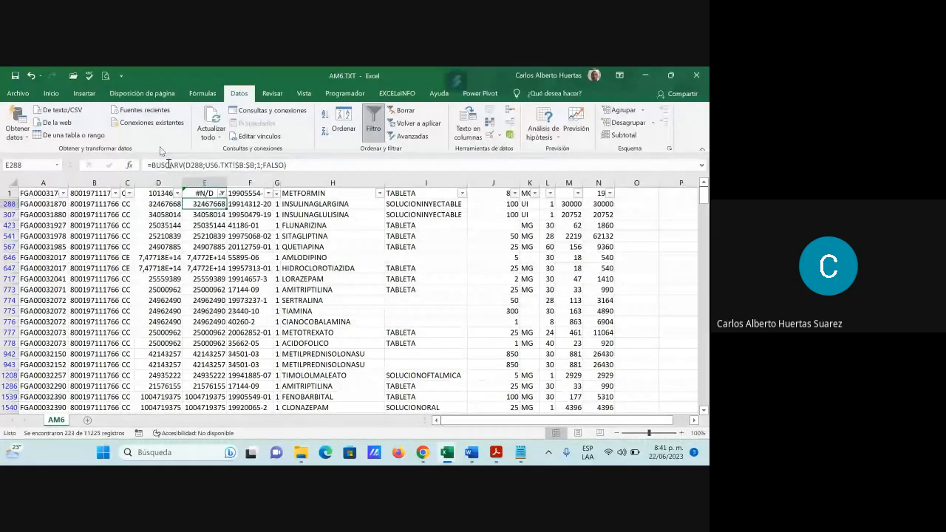
Step: Remove the filter from the AM6 sheet and clear all BUSCARV formulas from column E, starting at E1
{"action": "left_click", "coordinate": [379, 133]}
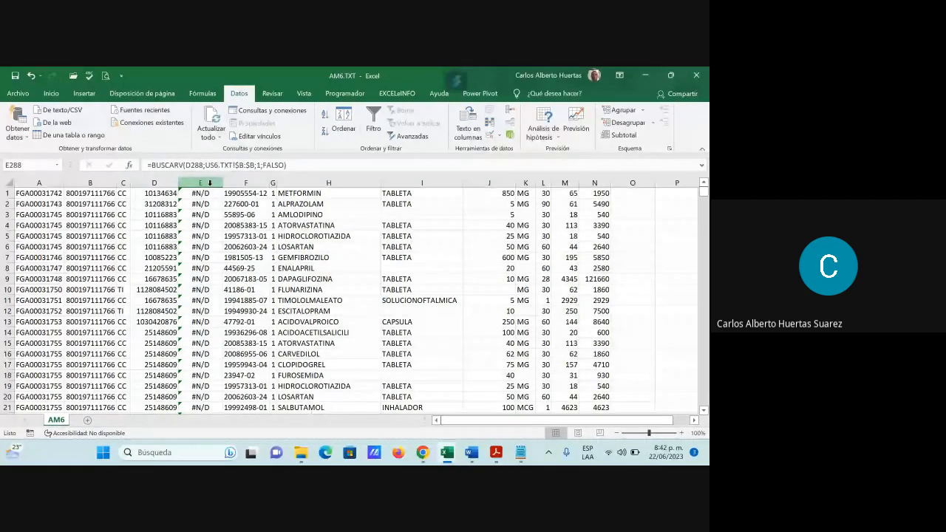
{"action": "left_click", "coordinate": [209, 193]}
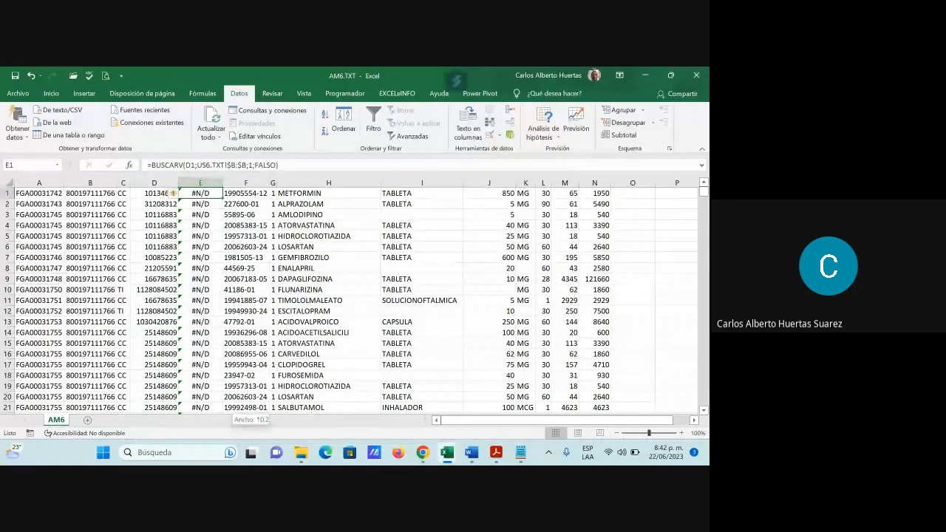
{"action": "key", "text": "ctrl+shift+Down"}
{"action": "key", "text": "Delete"}
{"action": "key", "text": "ctrl+BackSpace"}
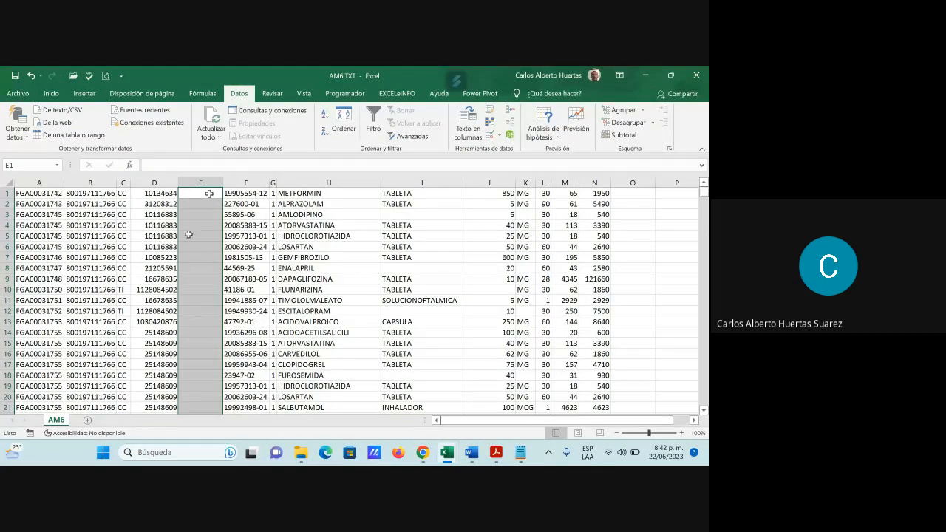
{"action": "left_click", "coordinate": [210, 225]}
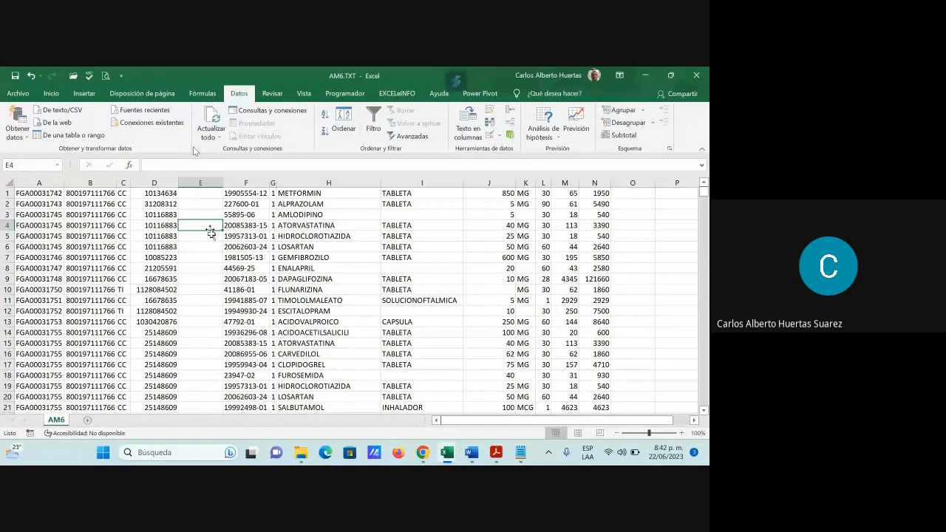
Step: Switch to the US6.TXT workbook
{"action": "mouse_move", "coordinate": [483, 456]}
{"action": "mouse_move", "coordinate": [447, 454]}
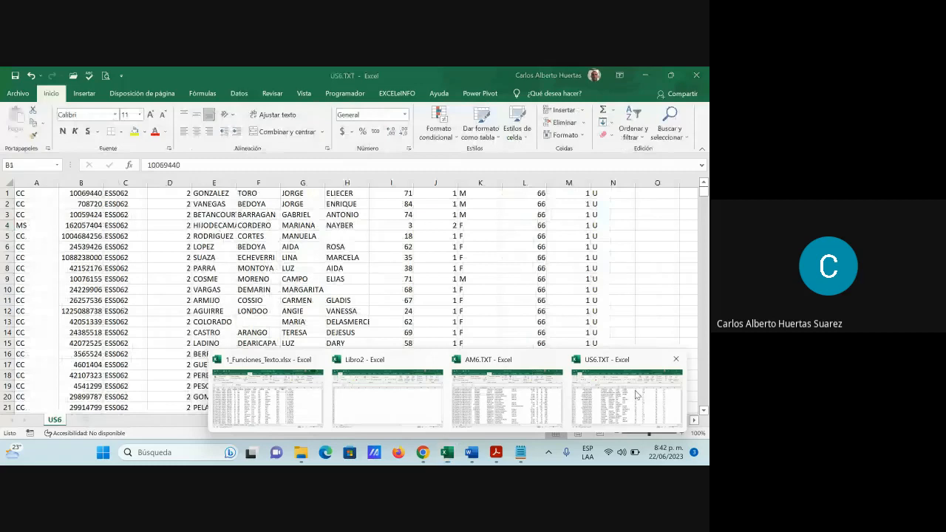
{"action": "left_click", "coordinate": [636, 396]}
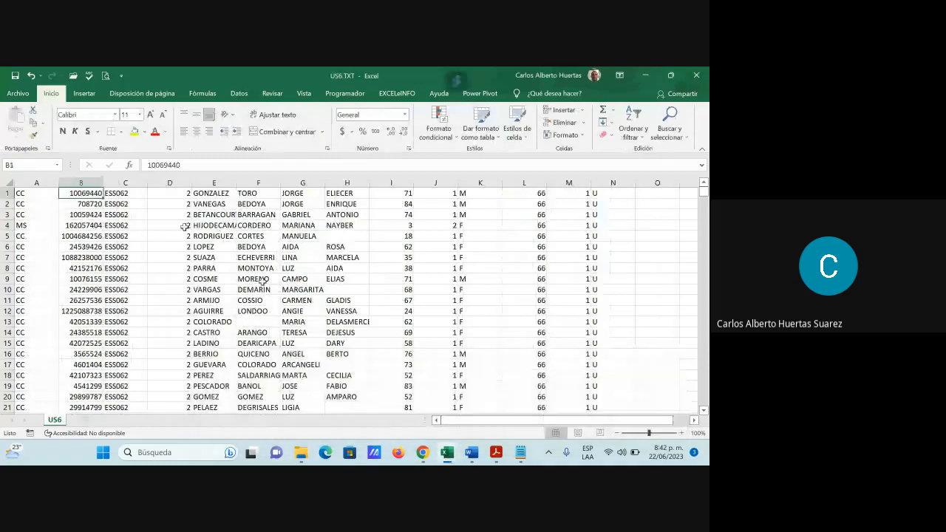
Step: Insert an empty column C in the US6 sheet, directly after the identification numbers in column B
{"action": "right_click", "coordinate": [127, 183]}
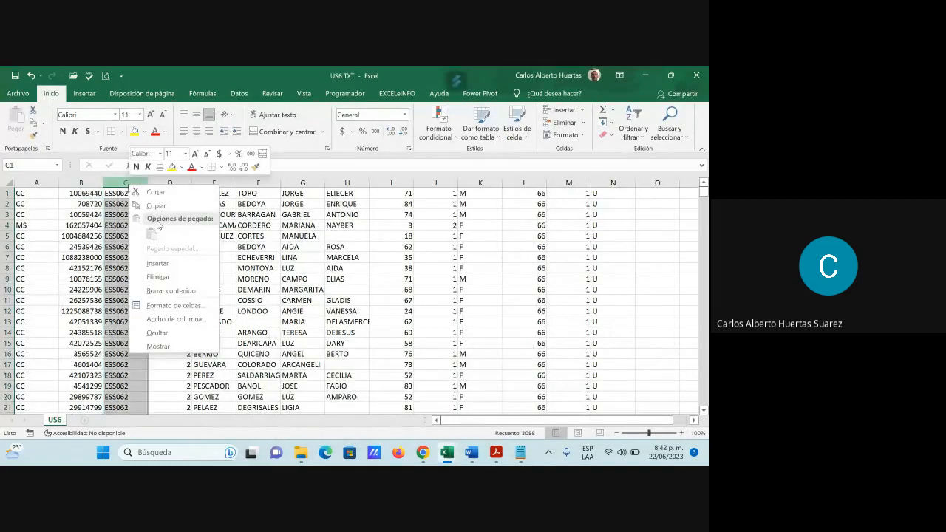
{"action": "left_click", "coordinate": [176, 263]}
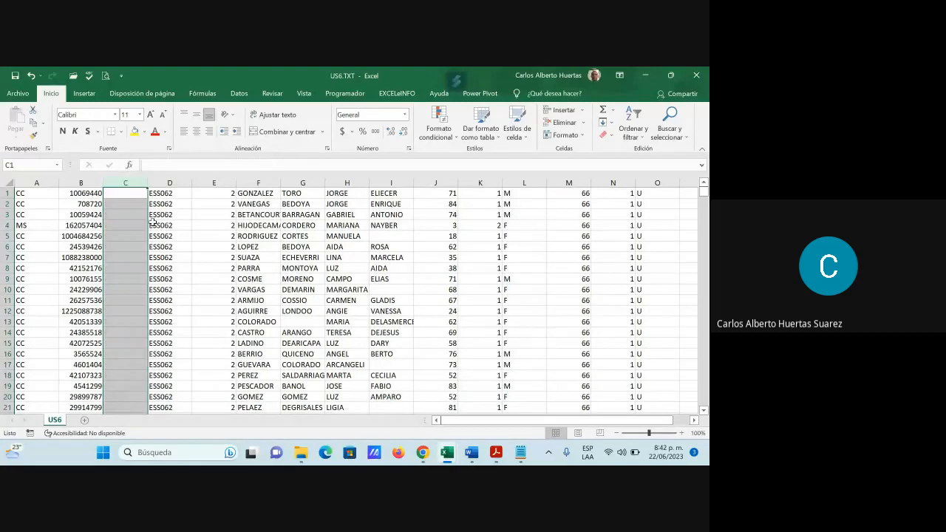
{"action": "left_click", "coordinate": [157, 264]}
Step: Start a BUSCARV function in C1 with B1 as the lookup value and column D of AM6.TXT as the table array
{"action": "left_click", "coordinate": [131, 196]}
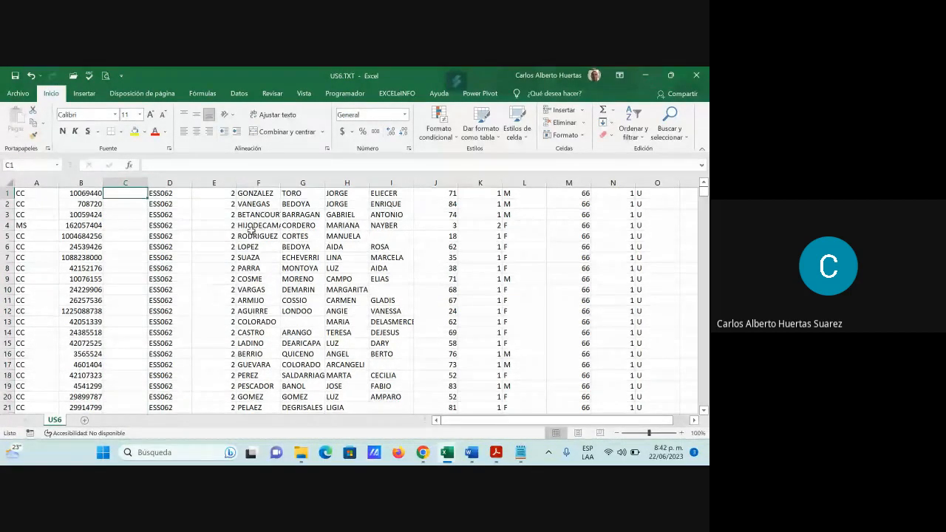
{"action": "left_click", "coordinate": [130, 166]}
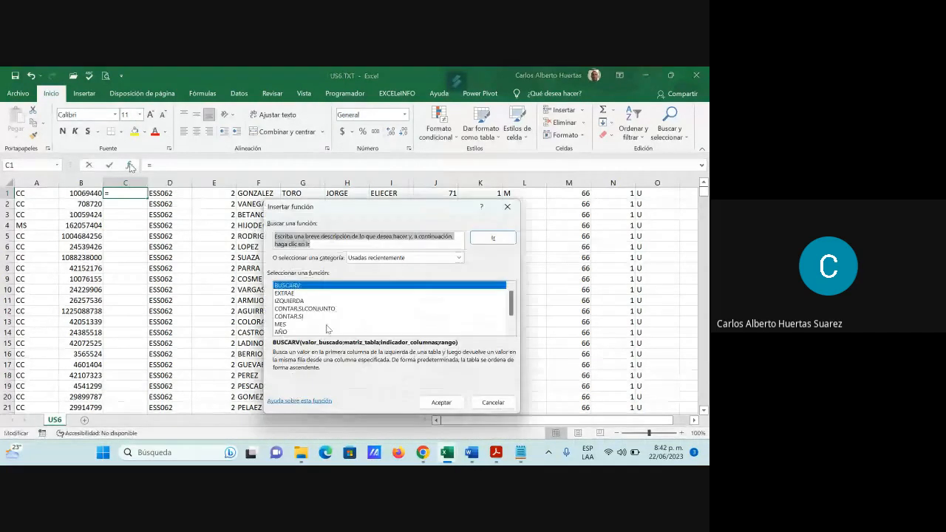
{"action": "left_click", "coordinate": [442, 403]}
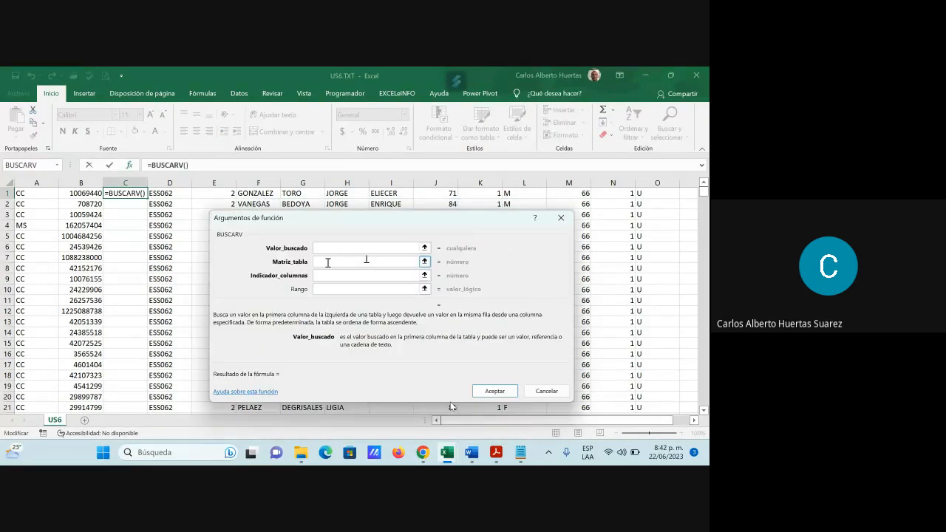
{"action": "left_click", "coordinate": [92, 193]}
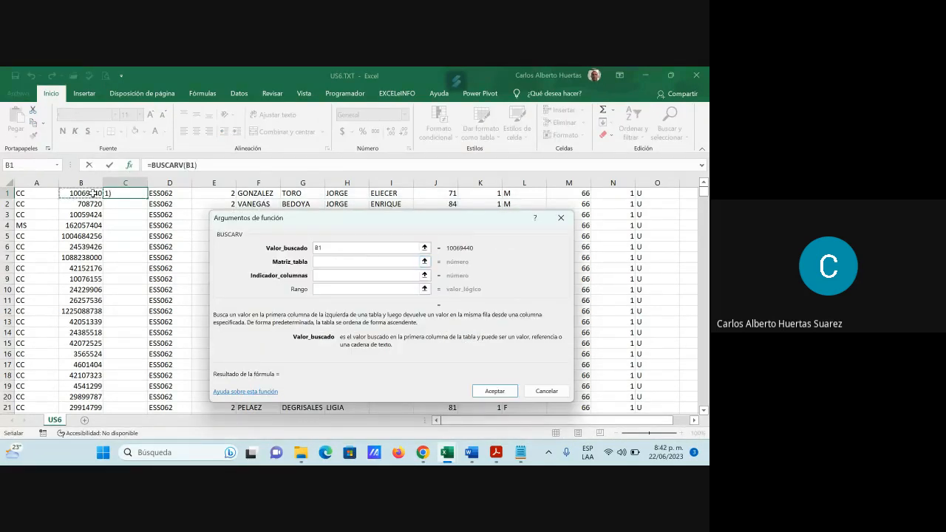
{"action": "left_click", "coordinate": [327, 260]}
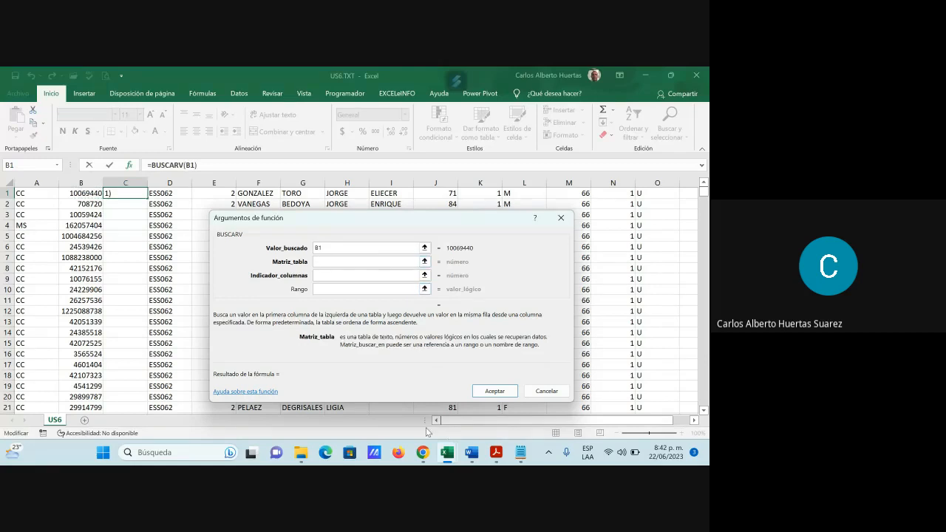
{"action": "mouse_move", "coordinate": [447, 453]}
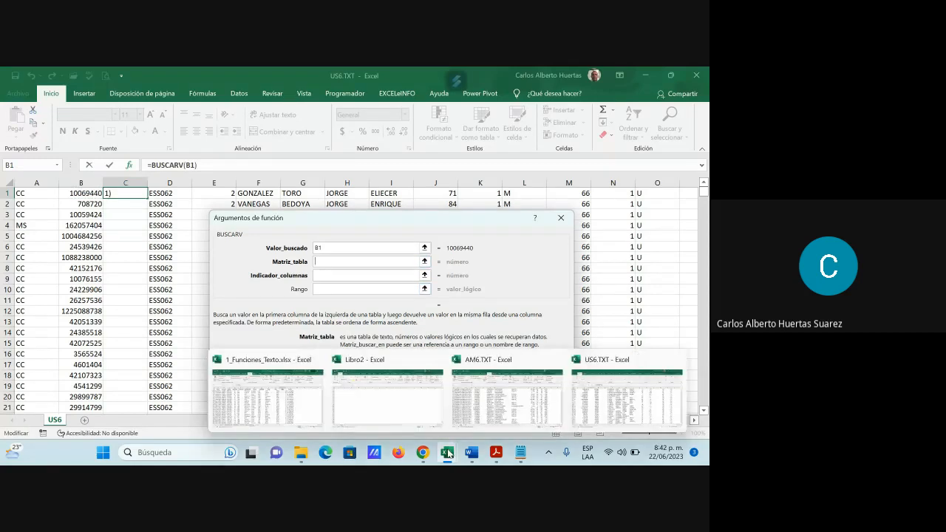
{"action": "left_click", "coordinate": [485, 403]}
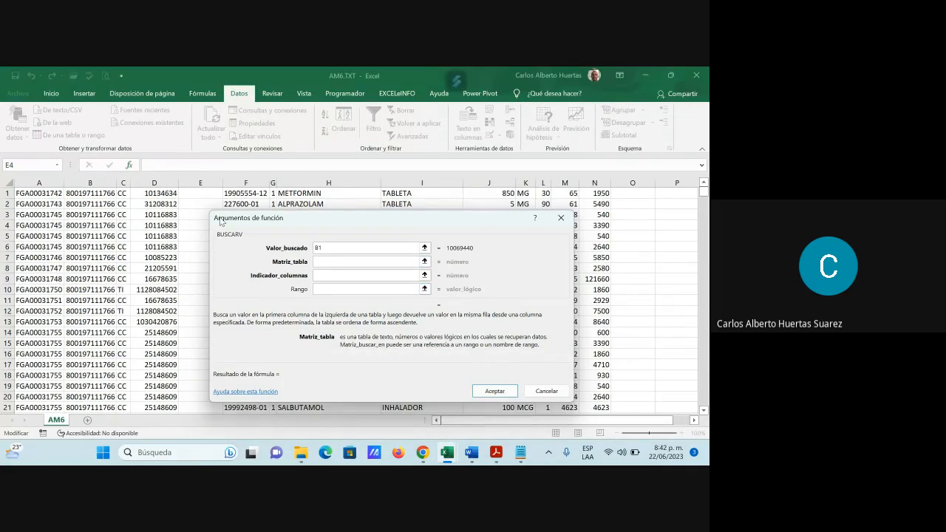
{"action": "left_click", "coordinate": [161, 181]}
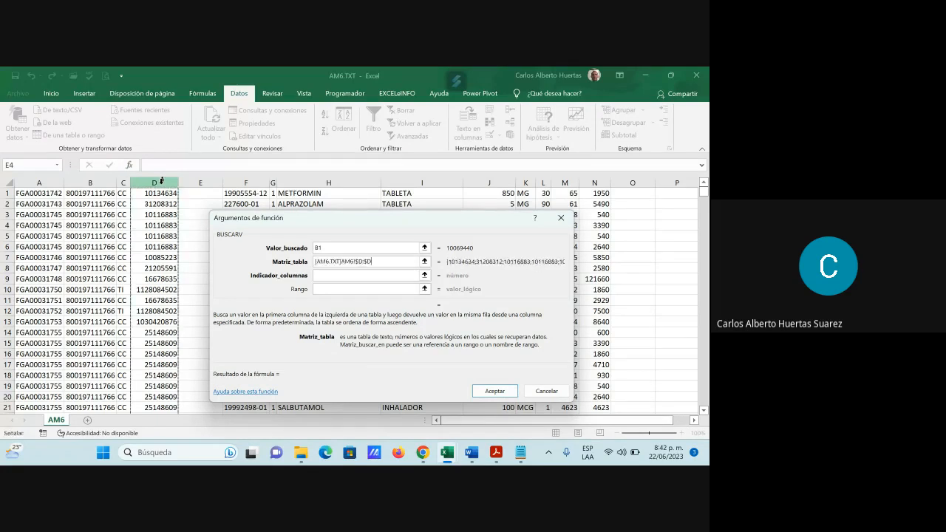
Step: Complete the BUSCARV with column index 1 and range FALSO, and fill the formula down column C
{"action": "left_click", "coordinate": [321, 277]}
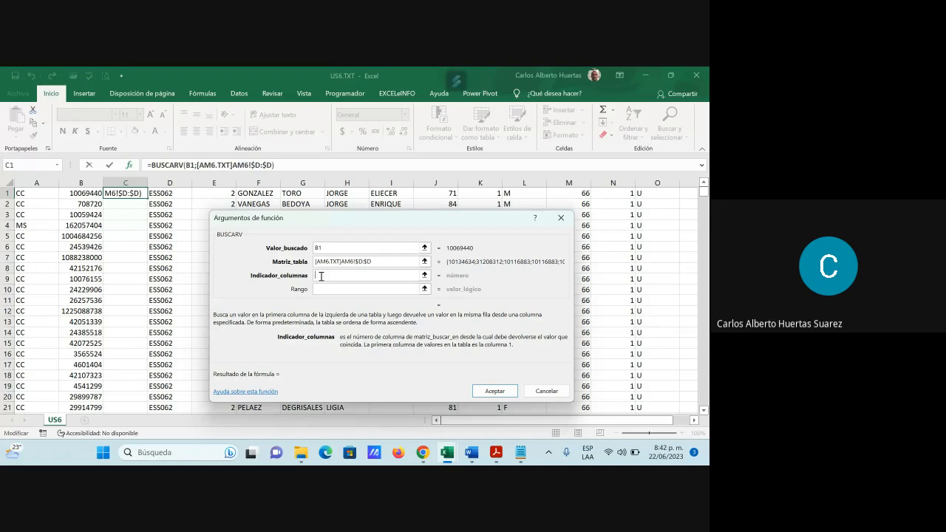
{"action": "type", "text": "1"}
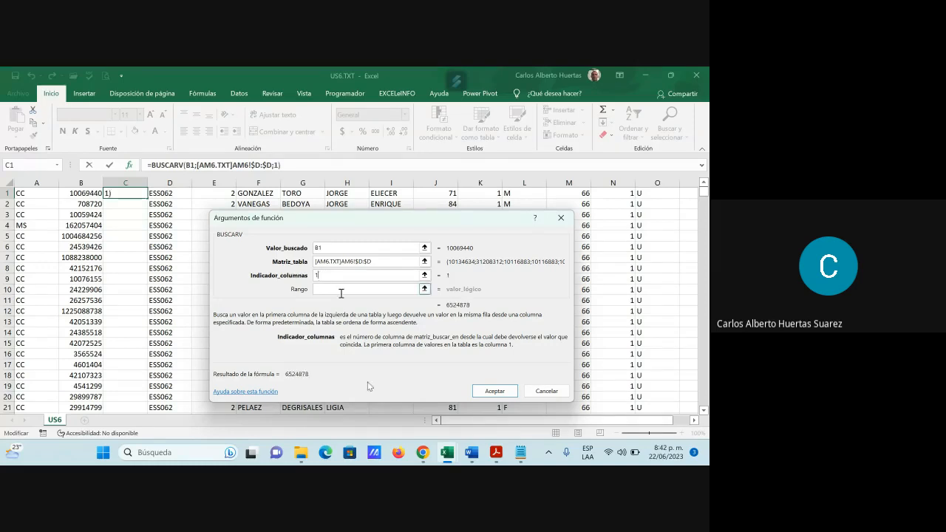
{"action": "left_click", "coordinate": [337, 290]}
{"action": "type", "text": "f"}
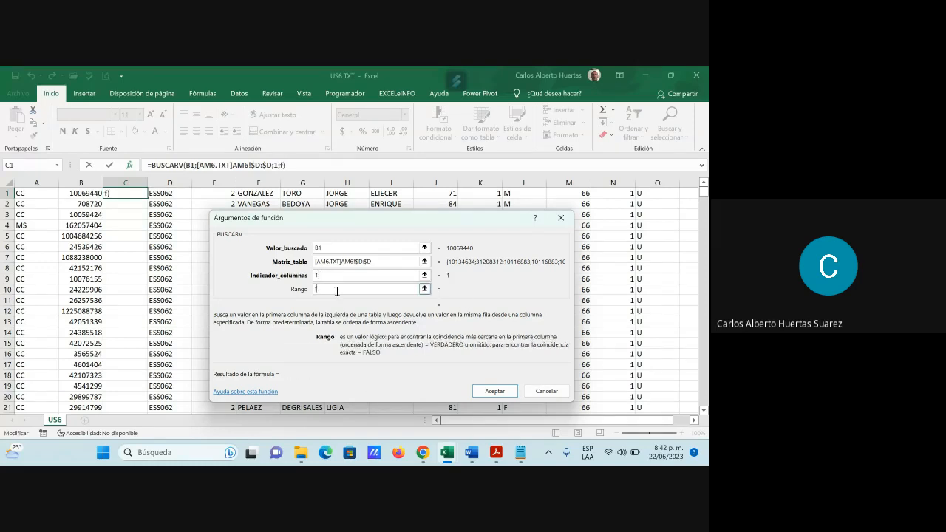
{"action": "type", "text": "also"}
{"action": "left_click", "coordinate": [513, 395]}
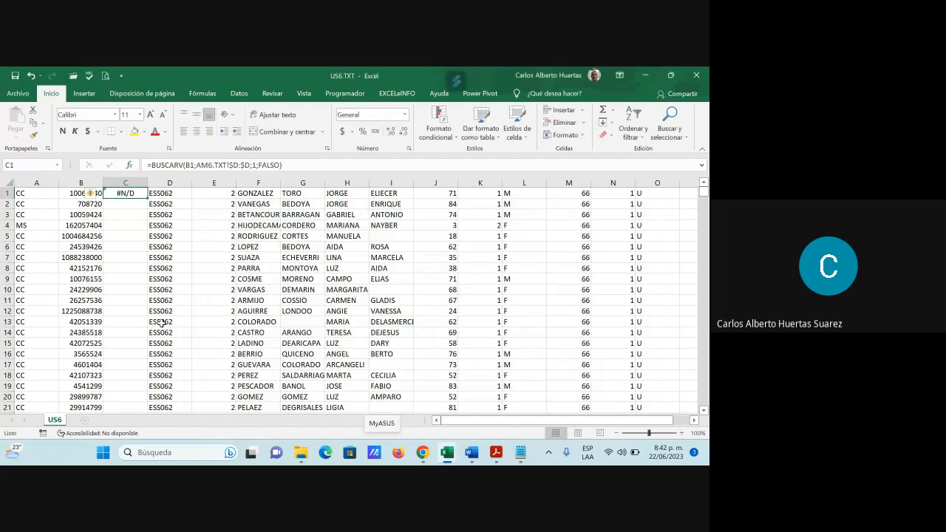
{"action": "double_click", "coordinate": [147, 198]}
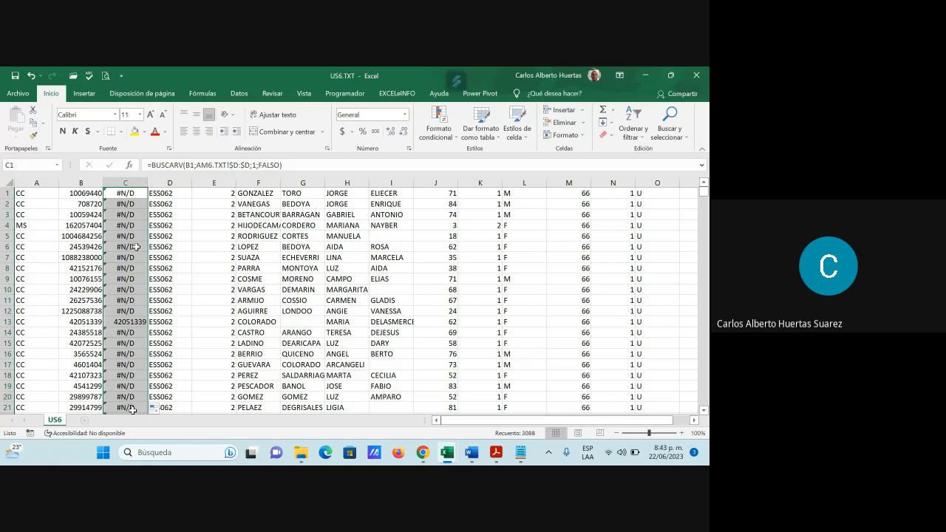
Step: Turn on filtering with row 1 as the header and exclude the #N/D values from column C
{"action": "left_click", "coordinate": [7, 193]}
{"action": "left_click", "coordinate": [238, 93]}
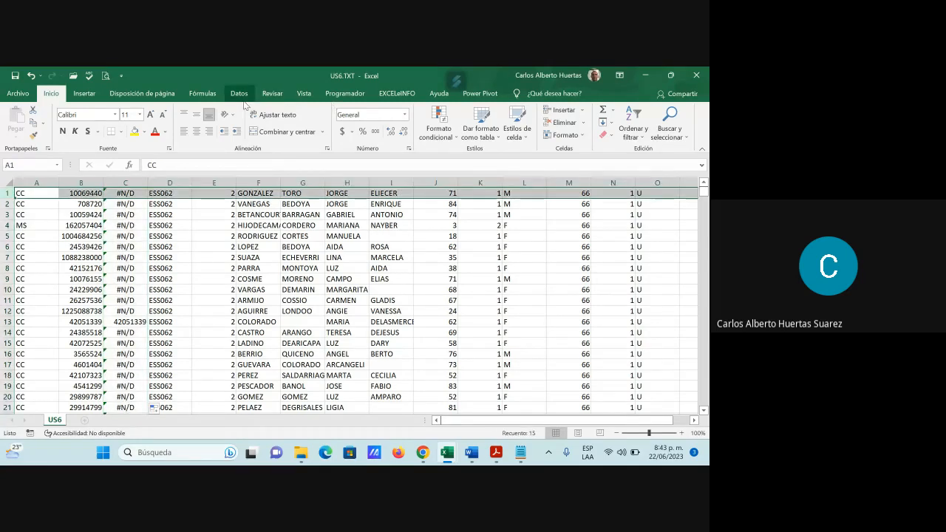
{"action": "left_click", "coordinate": [373, 122]}
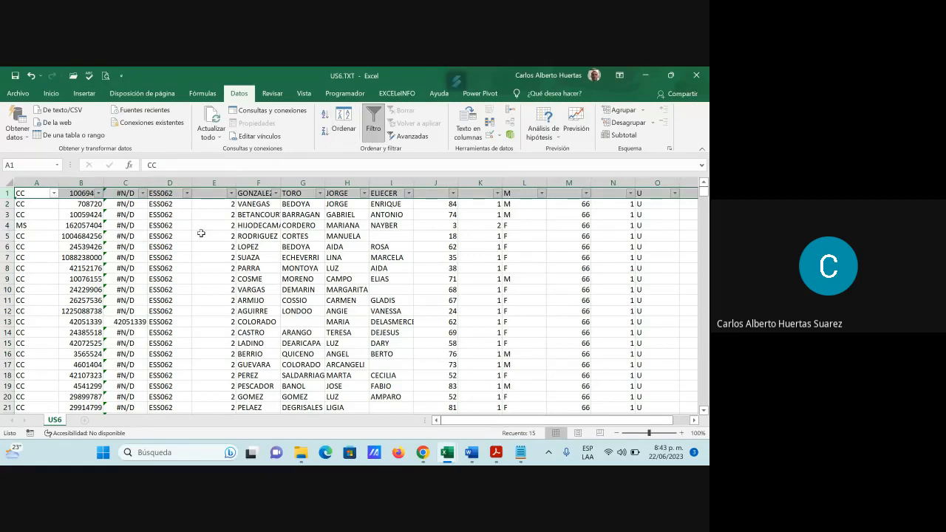
{"action": "left_click", "coordinate": [133, 226]}
{"action": "left_click", "coordinate": [142, 194]}
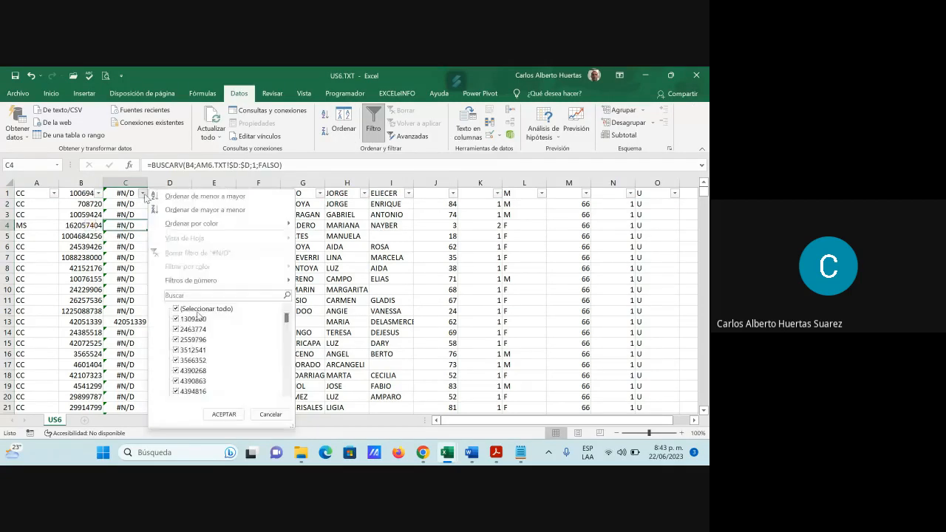
{"action": "left_click_drag", "start_coordinate": [287, 318], "coordinate": [294, 403]}
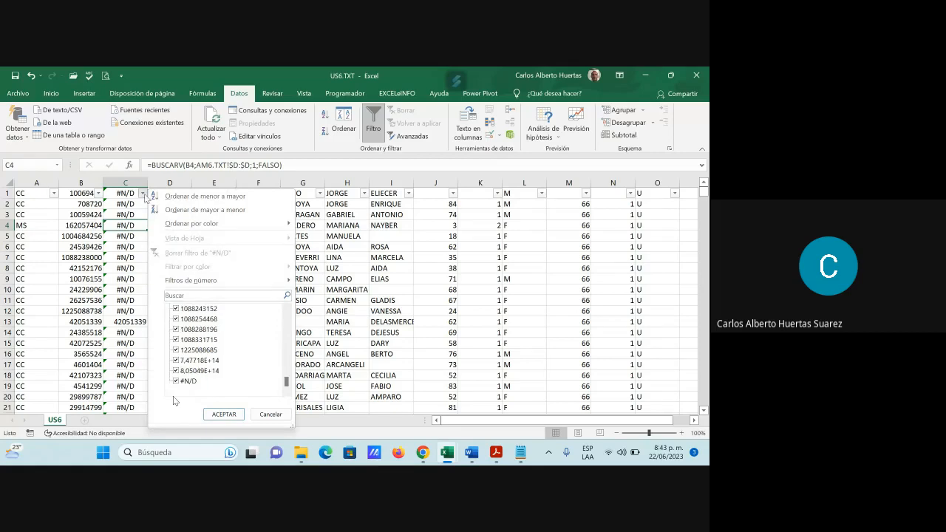
{"action": "left_click", "coordinate": [226, 414]}
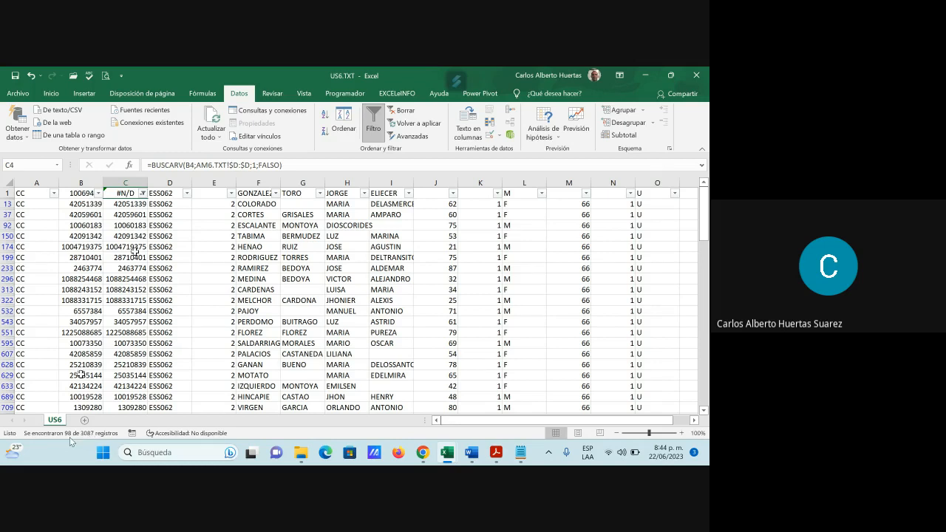
Step: Examine the filtered BUSCARV matches in column C of US6.TXT alongside the identification numbers in the AM6.TXT workbook
{"action": "mouse_move", "coordinate": [455, 458]}
{"action": "left_click", "coordinate": [488, 399]}
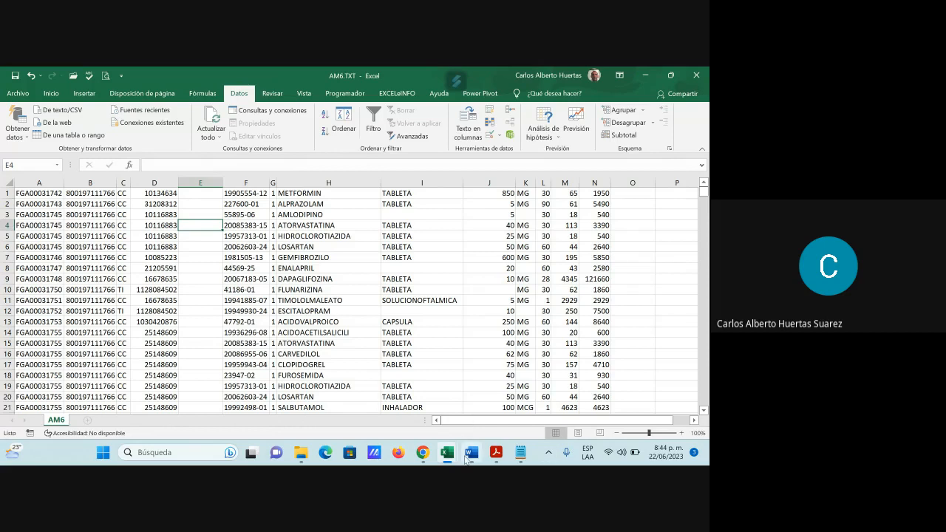
{"action": "mouse_move", "coordinate": [447, 453]}
{"action": "left_click", "coordinate": [571, 386]}
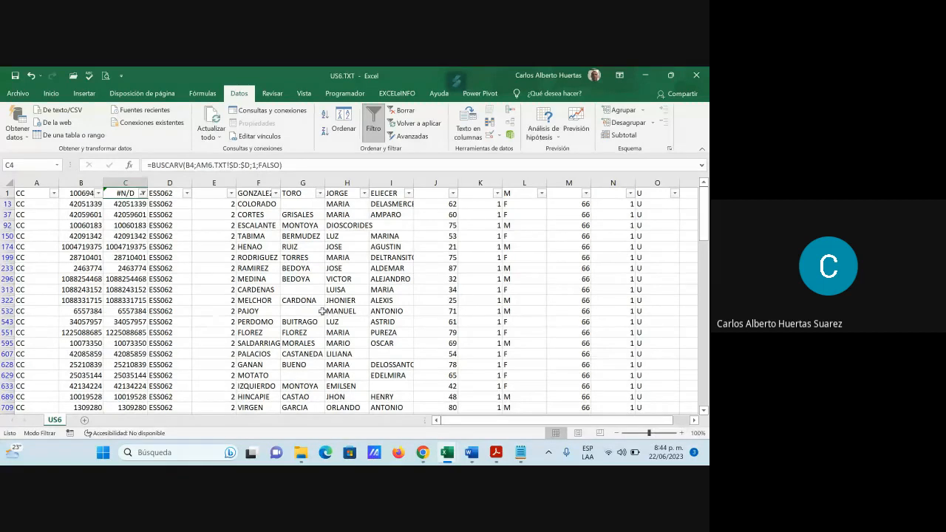
{"action": "left_click", "coordinate": [144, 300]}
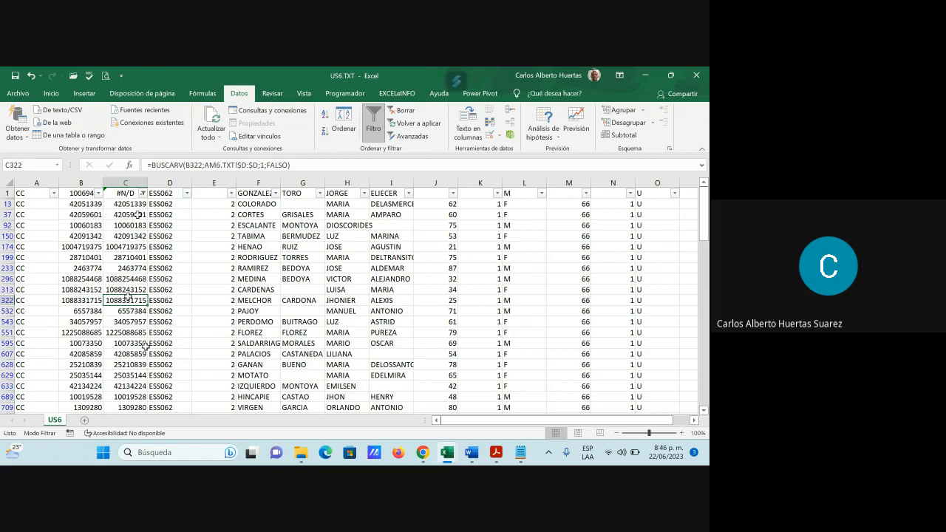
{"action": "left_click", "coordinate": [150, 247]}
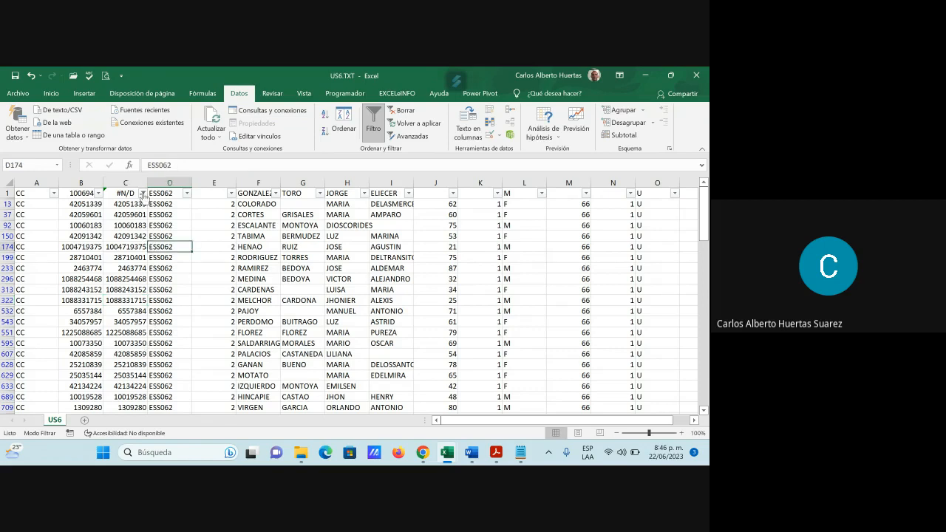
{"action": "left_click", "coordinate": [121, 192]}
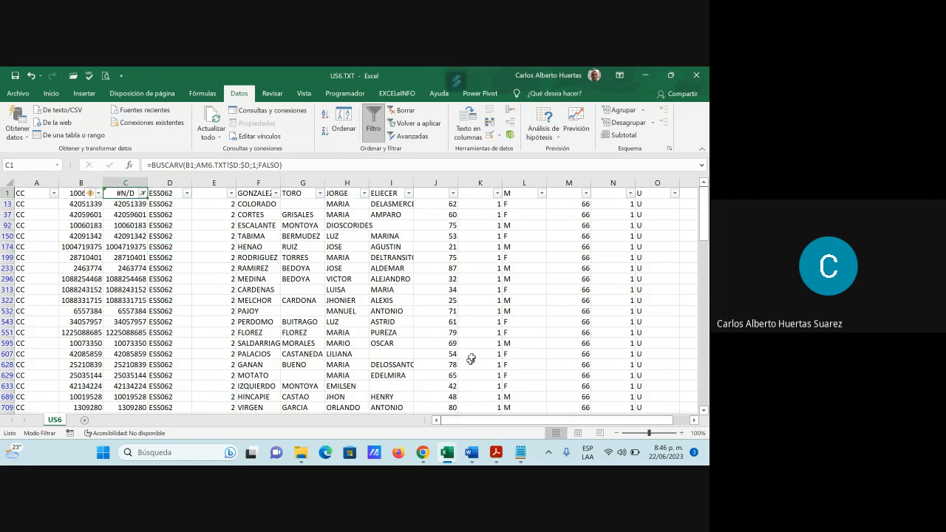
{"action": "mouse_move", "coordinate": [449, 444]}
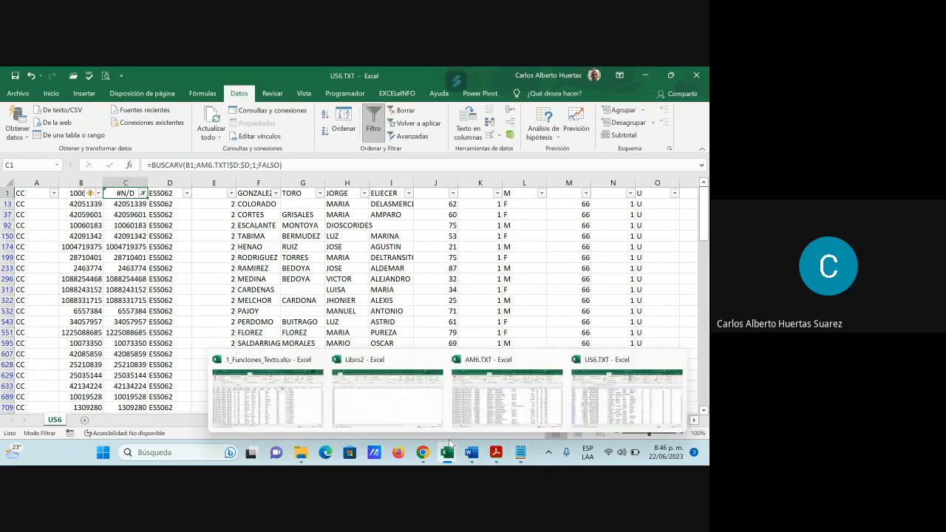
{"action": "left_click", "coordinate": [507, 396]}
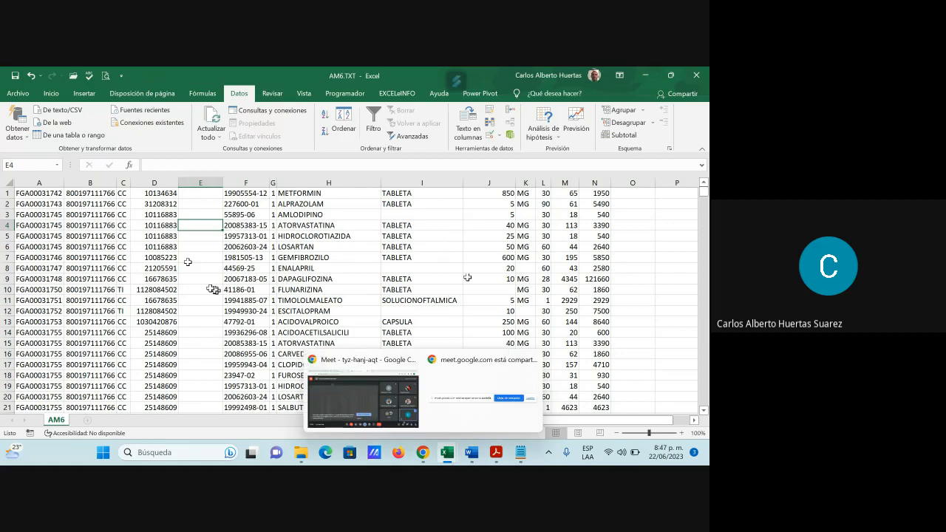
{"action": "mouse_move", "coordinate": [473, 454]}
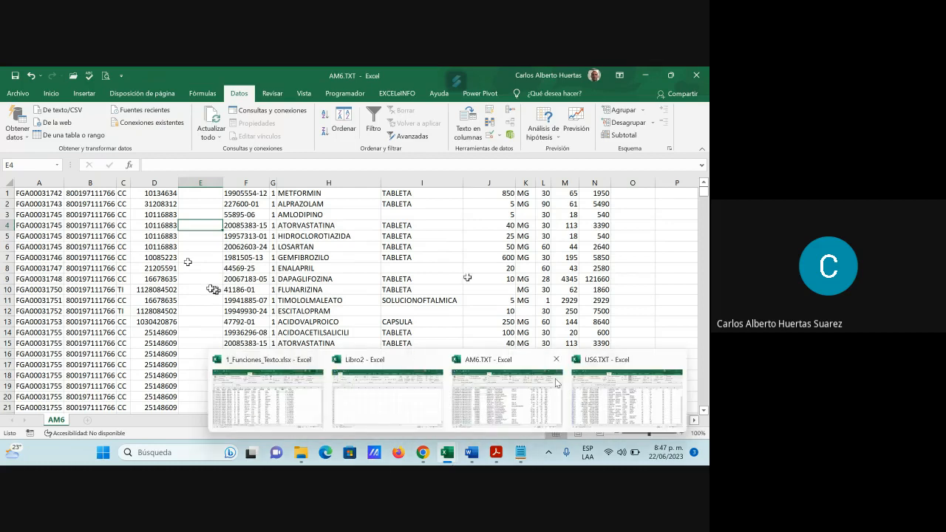
{"action": "left_click", "coordinate": [617, 392]}
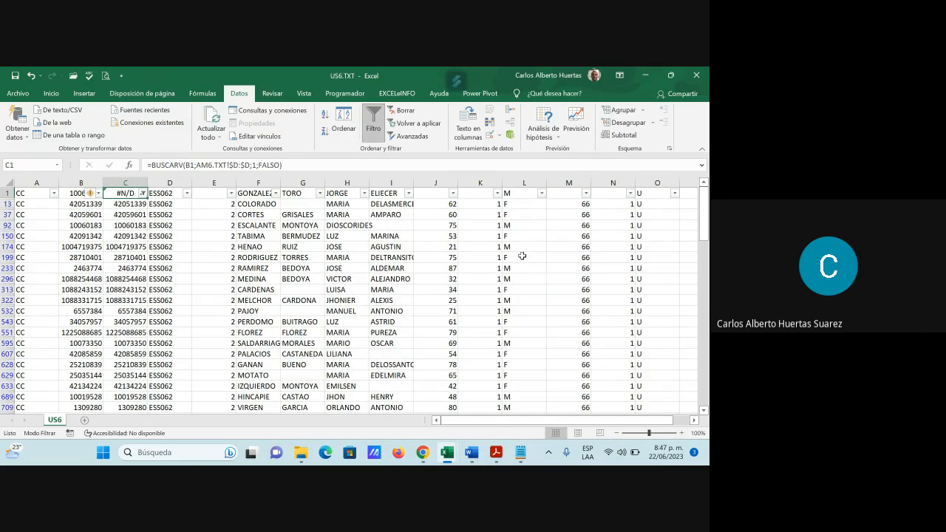
Step: Remove the filter from the US6 sheet and minimize its workbook window
{"action": "left_click", "coordinate": [374, 128]}
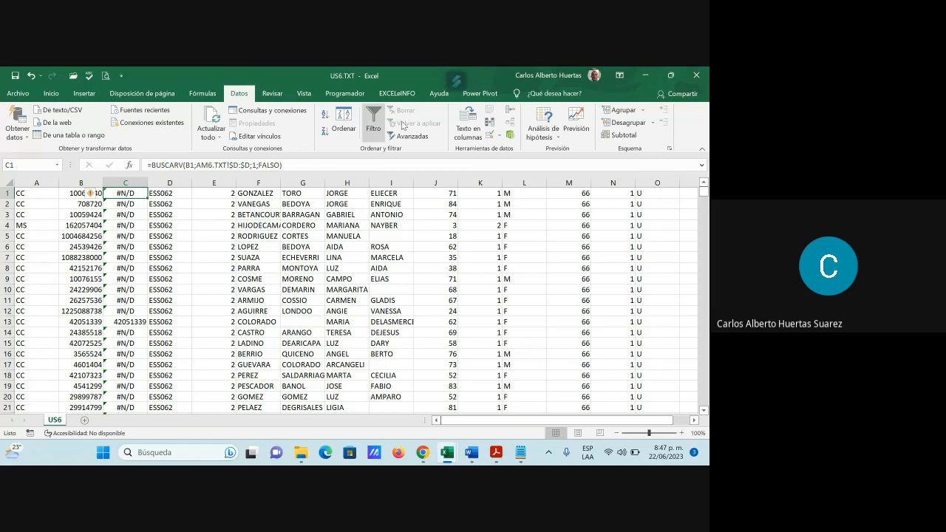
{"action": "left_click", "coordinate": [646, 76]}
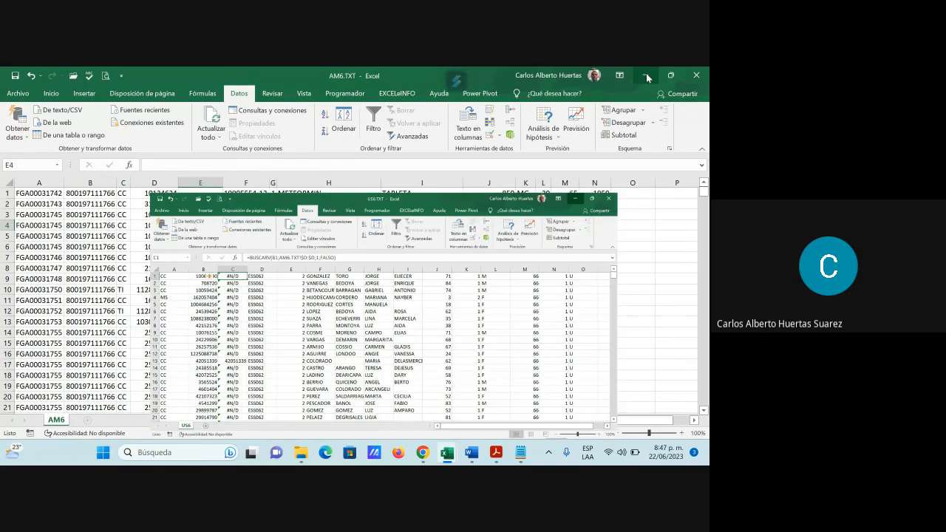
Step: Switch to the Google Meet call in Chrome, read the call's chat messages and close the chat
{"action": "mouse_move", "coordinate": [423, 452]}
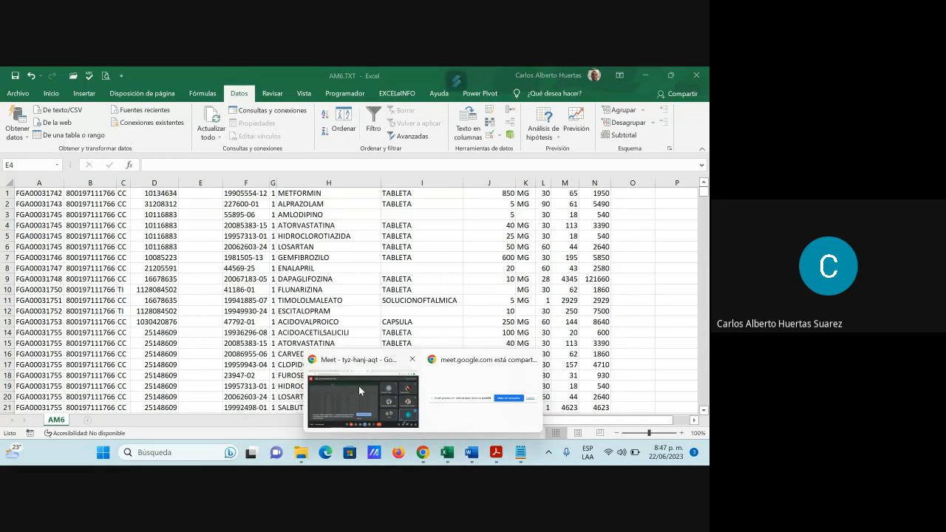
{"action": "left_click", "coordinate": [358, 386]}
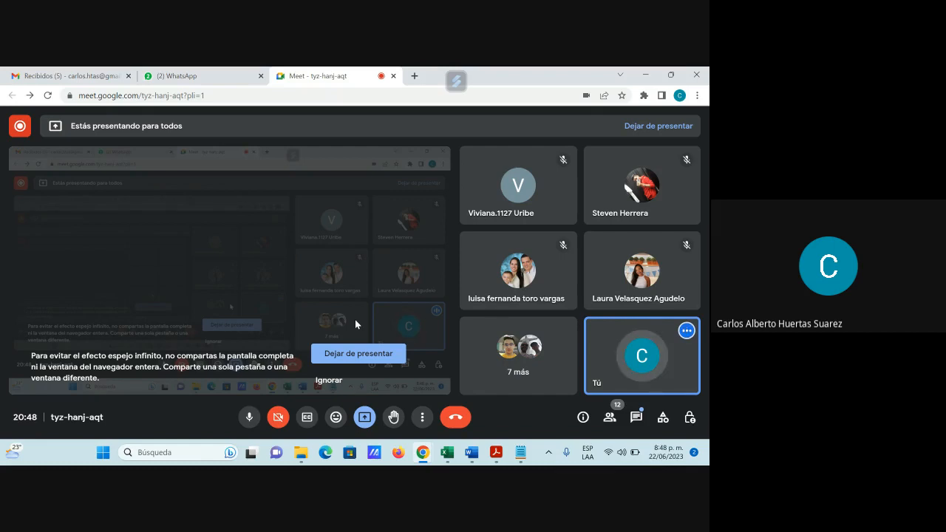
{"action": "left_click", "coordinate": [636, 417]}
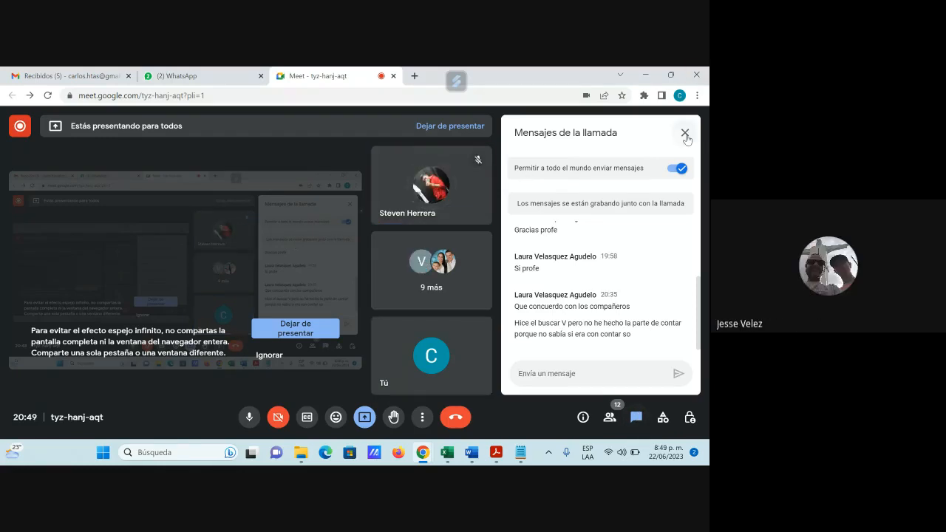
{"action": "left_click", "coordinate": [684, 132]}
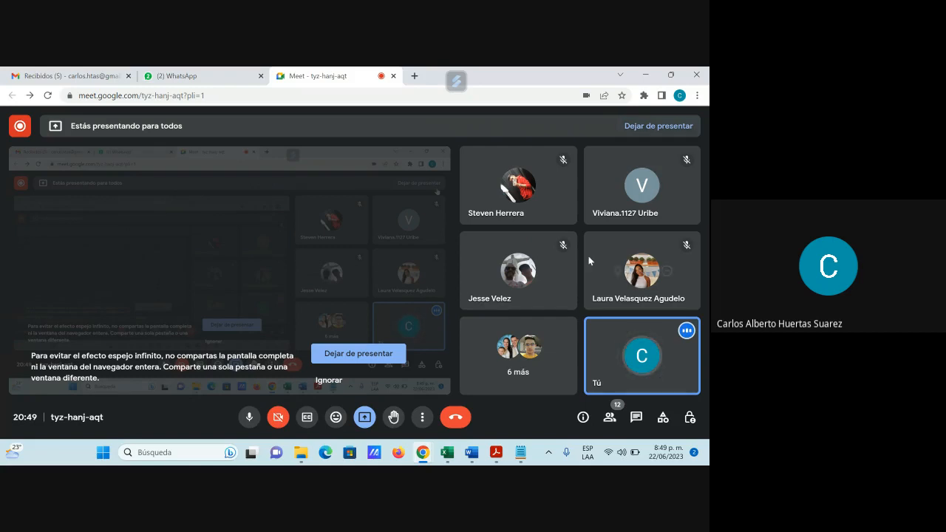
Step: Switch to Excel and close the AM6.TXT and US6.TXT workbooks without saving their changes
{"action": "mouse_move", "coordinate": [448, 453]}
{"action": "left_click", "coordinate": [503, 391]}
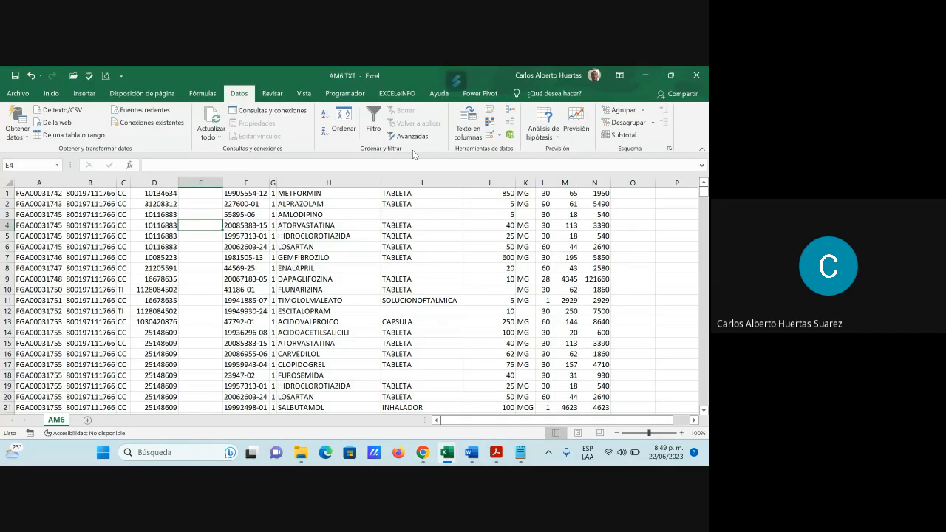
{"action": "left_click", "coordinate": [696, 75]}
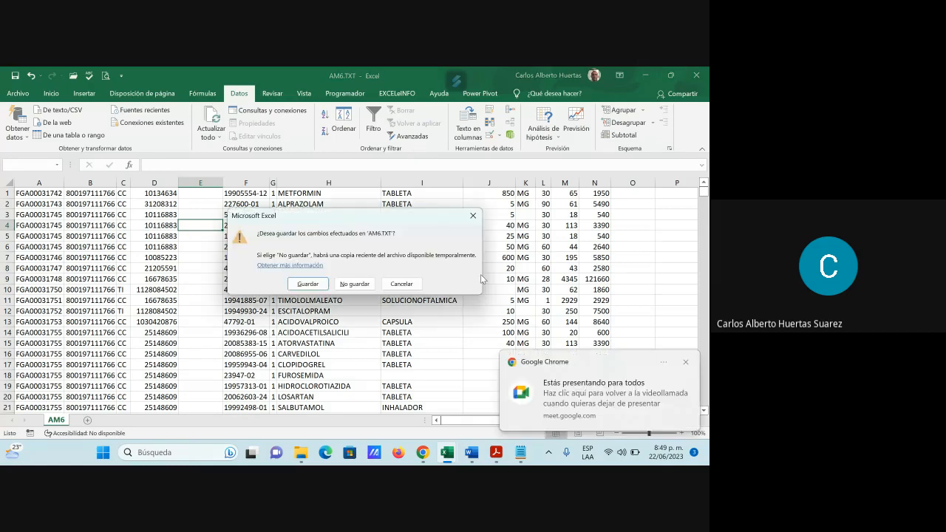
{"action": "left_click", "coordinate": [354, 285]}
{"action": "mouse_move", "coordinate": [448, 452]}
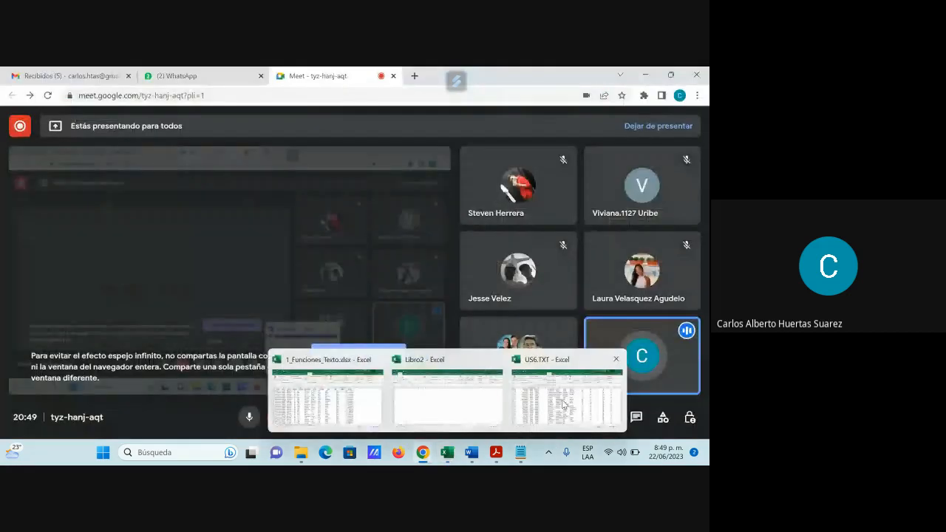
{"action": "left_click", "coordinate": [563, 405]}
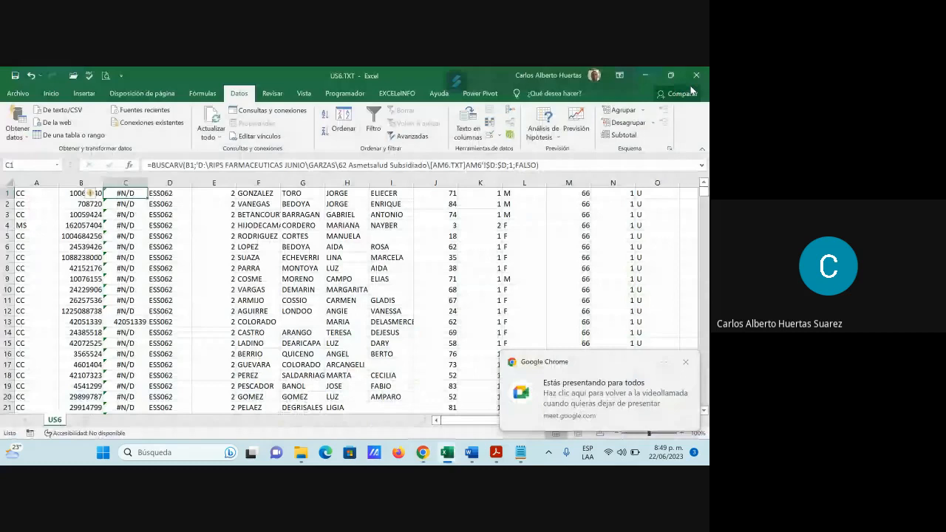
{"action": "left_click", "coordinate": [695, 75]}
{"action": "left_click", "coordinate": [350, 286]}
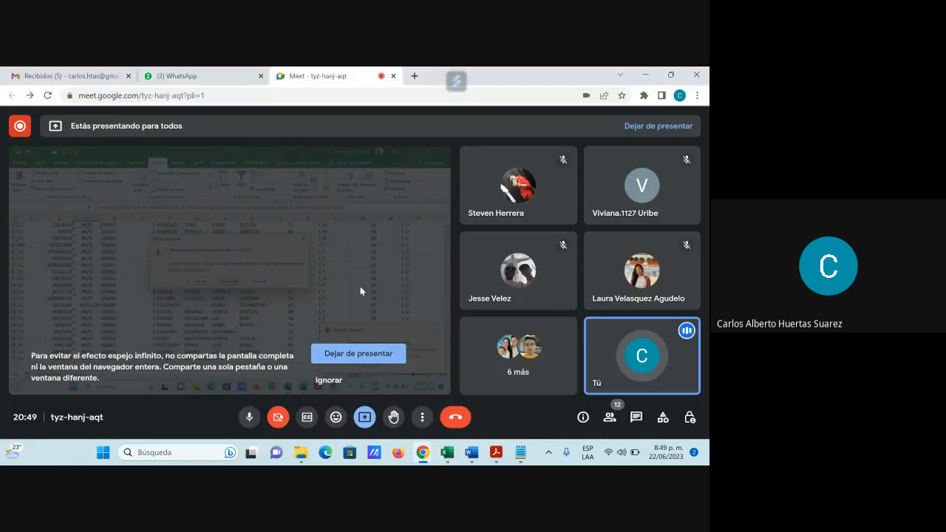
Step: Close the 1_Funciones_Texto.xlsx workbook without saving, and close the blank Libro2 workbook
{"action": "mouse_move", "coordinate": [446, 458]}
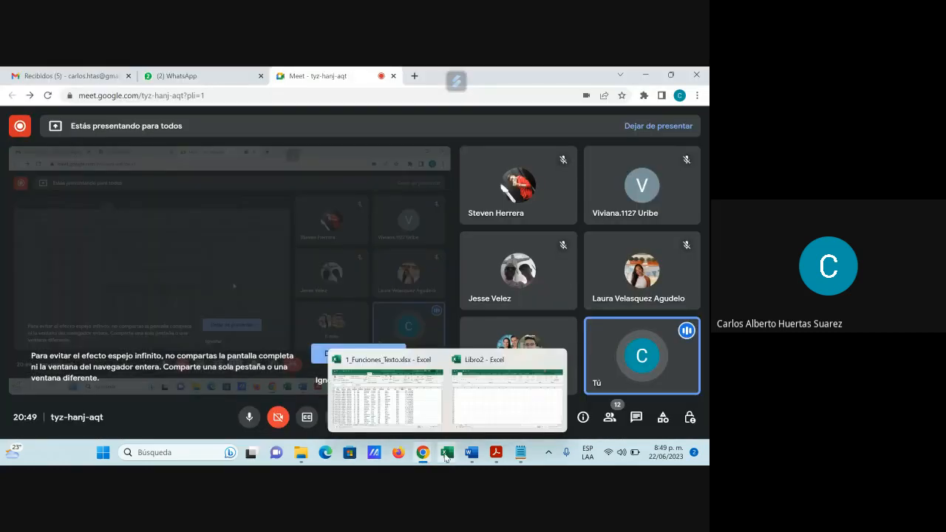
{"action": "left_click", "coordinate": [386, 409]}
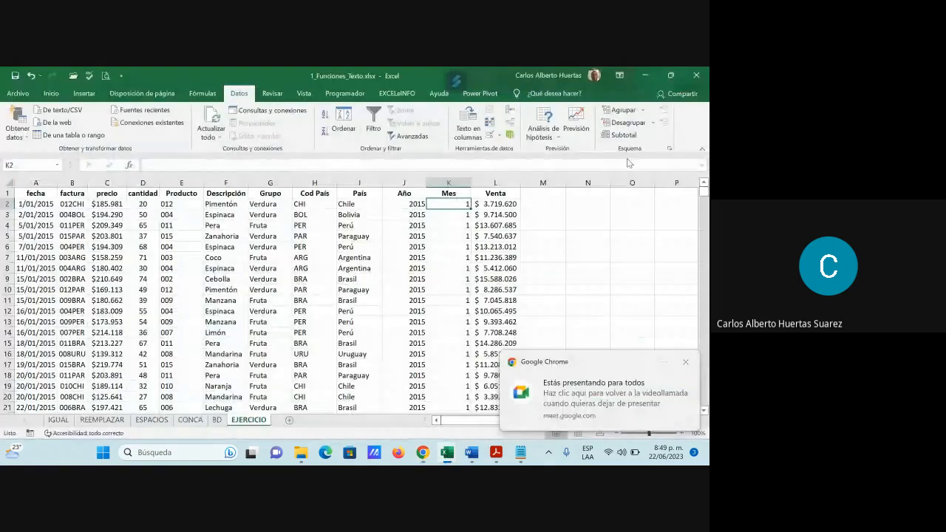
{"action": "left_click", "coordinate": [695, 77]}
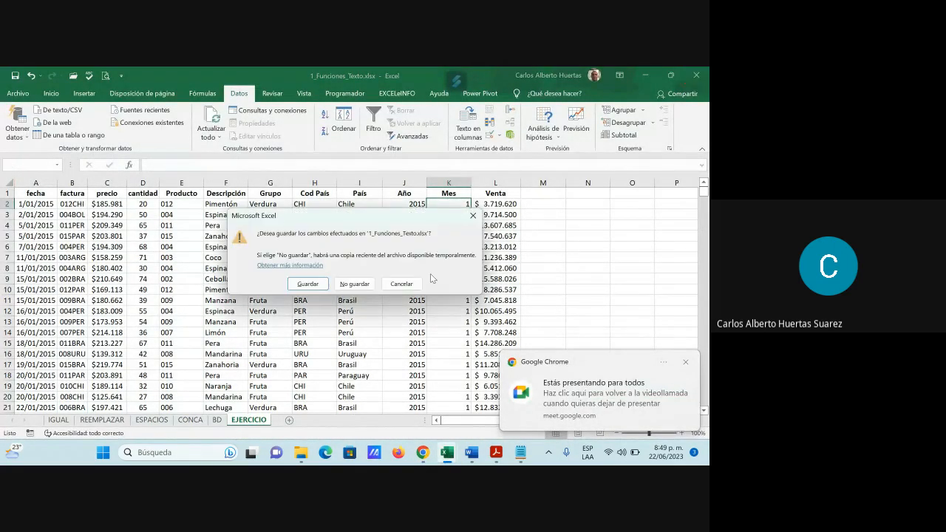
{"action": "left_click", "coordinate": [355, 284]}
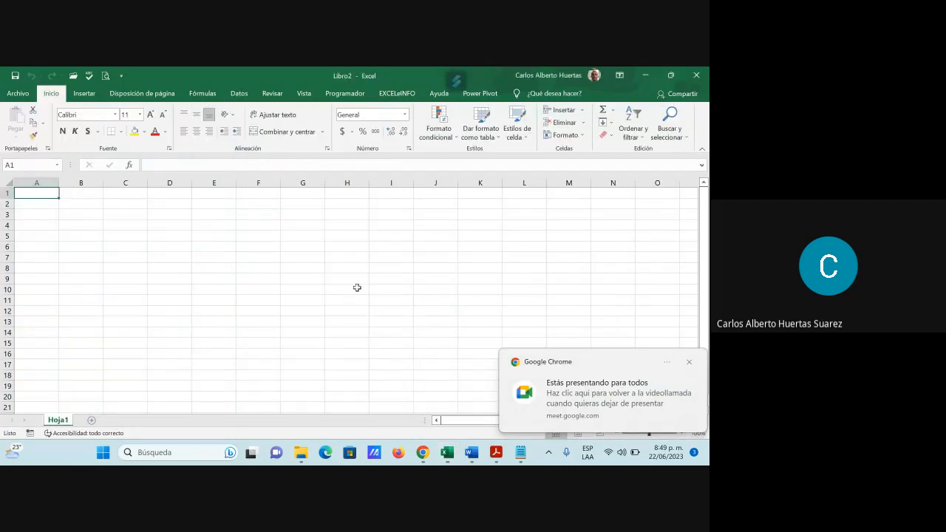
{"action": "left_click", "coordinate": [697, 75]}
Step: Switch to the GFPI-F-135_GA RA02.pdf guide in Acrobat Reader and review the Texto en columnas section on page 3
{"action": "mouse_move", "coordinate": [503, 454]}
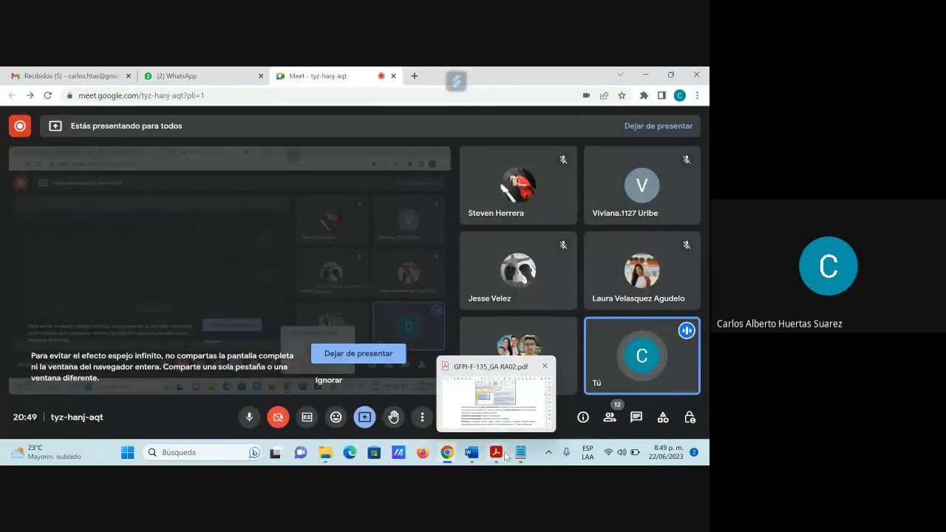
{"action": "left_click", "coordinate": [496, 454]}
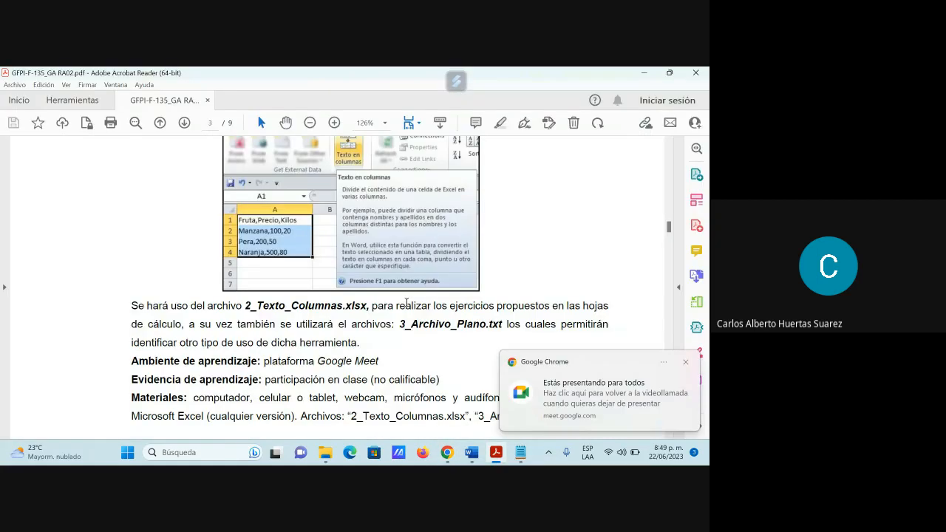
{"action": "scroll", "coordinate": [406, 303], "scroll_direction": "up", "scroll_amount": 2}
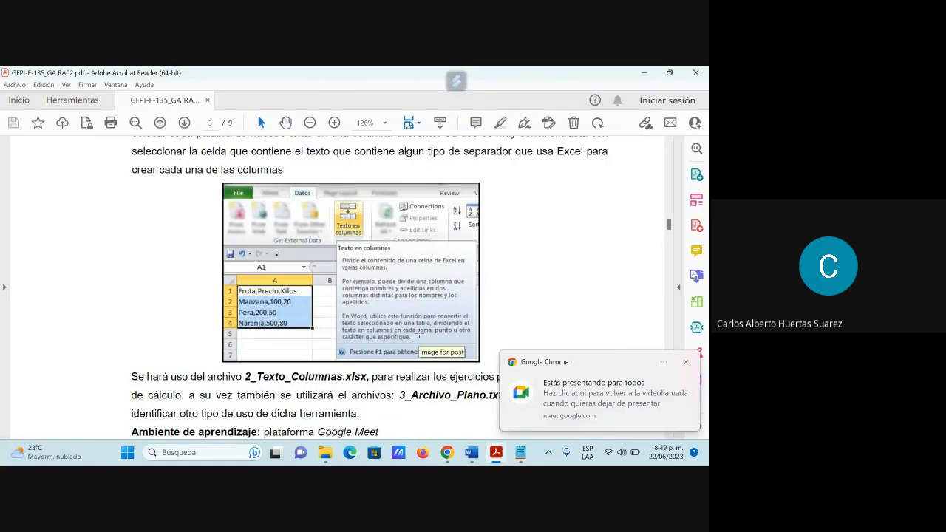
{"action": "scroll", "coordinate": [418, 335], "scroll_direction": "down", "scroll_amount": 1}
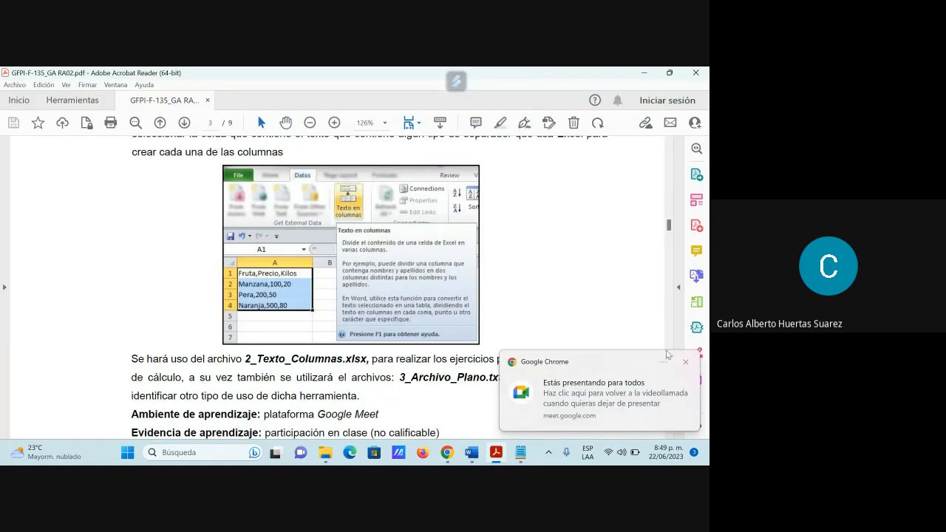
{"action": "left_click", "coordinate": [686, 363]}
{"action": "scroll", "coordinate": [481, 388], "scroll_direction": "up", "scroll_amount": 2}
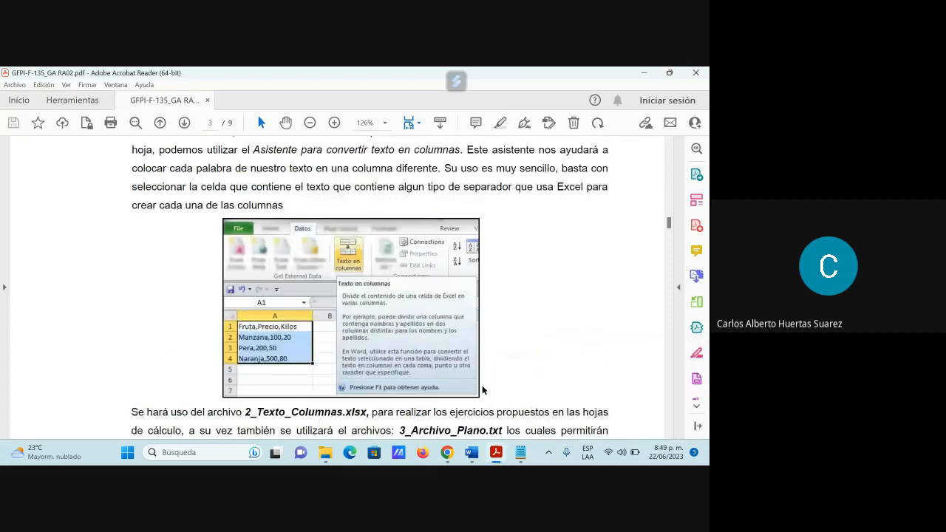
{"action": "scroll", "coordinate": [481, 385], "scroll_direction": "down", "scroll_amount": 3}
{"action": "scroll", "coordinate": [482, 392], "scroll_direction": "down", "scroll_amount": 1}
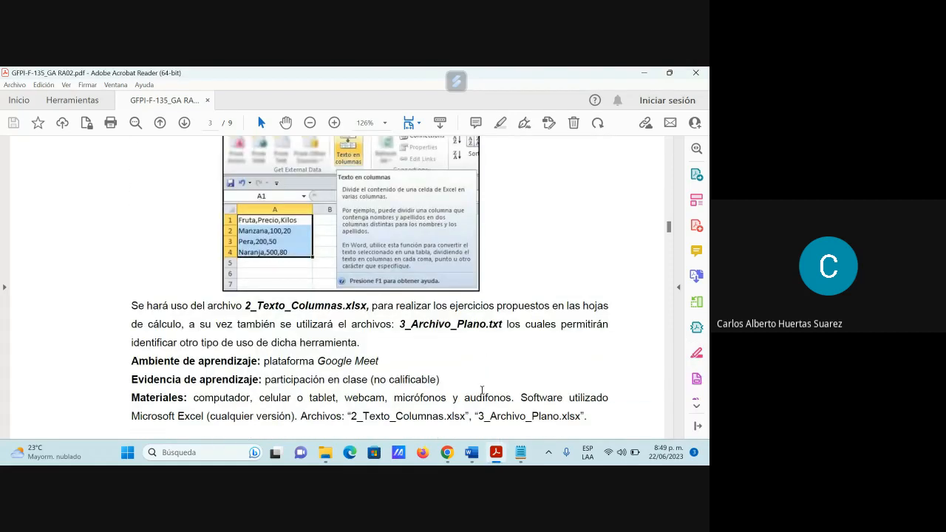
Step: Read the guide's Funciones de Fecha y Hora section, including the exercise file and materials described on page 4
{"action": "scroll", "coordinate": [482, 389], "scroll_direction": "down", "scroll_amount": 1}
{"action": "scroll", "coordinate": [482, 389], "scroll_direction": "down", "scroll_amount": 2}
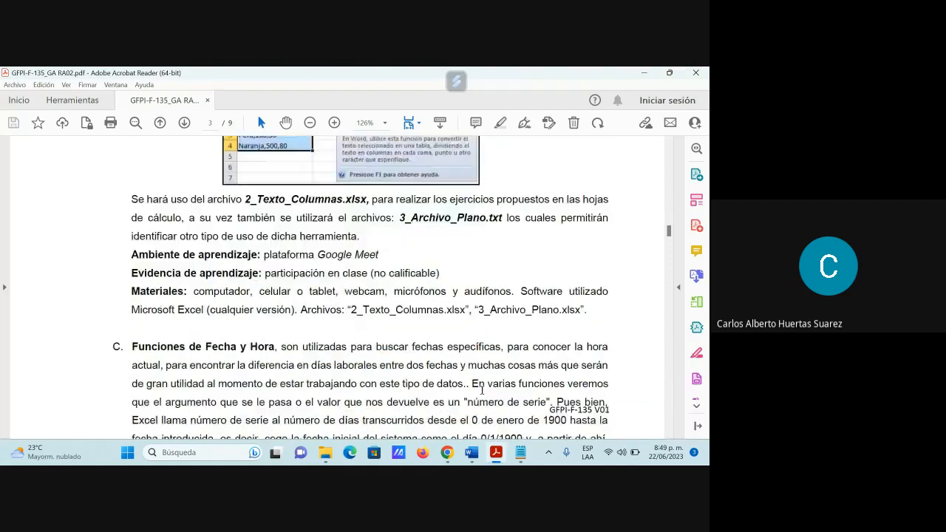
{"action": "scroll", "coordinate": [481, 390], "scroll_direction": "down", "scroll_amount": 5}
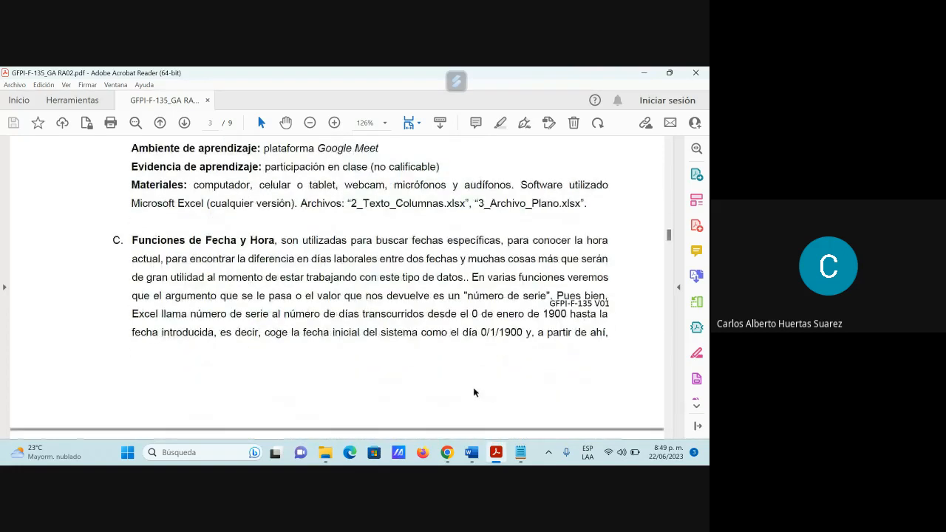
{"action": "scroll", "coordinate": [464, 394], "scroll_direction": "down", "scroll_amount": 1}
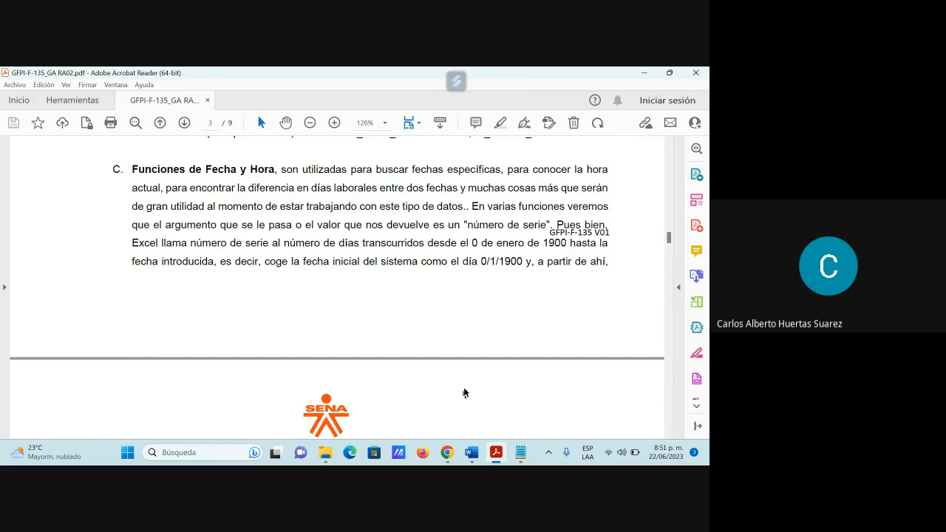
{"action": "mouse_move", "coordinate": [496, 452]}
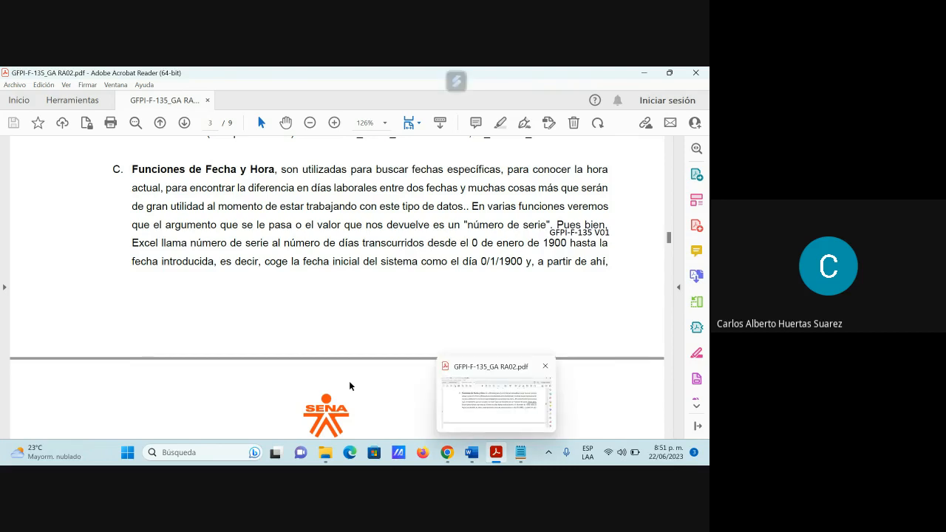
{"action": "scroll", "coordinate": [361, 315], "scroll_direction": "down", "scroll_amount": 3}
{"action": "scroll", "coordinate": [362, 314], "scroll_direction": "down", "scroll_amount": 2}
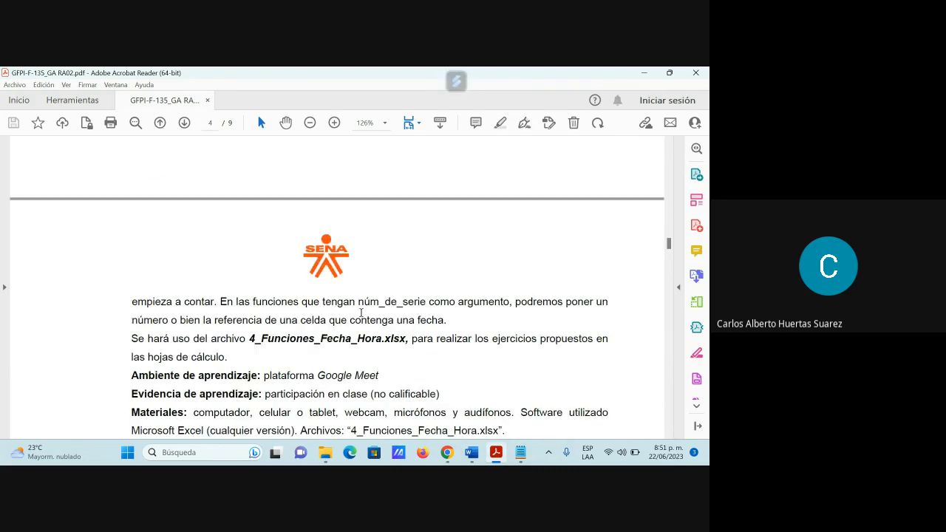
{"action": "scroll", "coordinate": [361, 313], "scroll_direction": "down", "scroll_amount": 1}
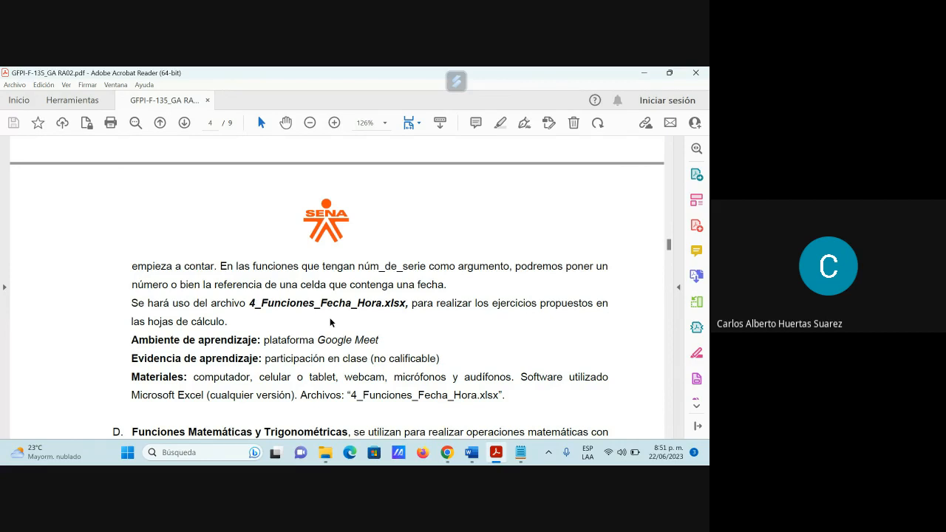
Step: Switch to WhatsApp in Chrome and send 4_Funciones_Fecha_Hora.xlsx from the Guía Nro.2 folder as a document to the Excel Intermedio Akorbi SAS group
{"action": "mouse_move", "coordinate": [449, 453]}
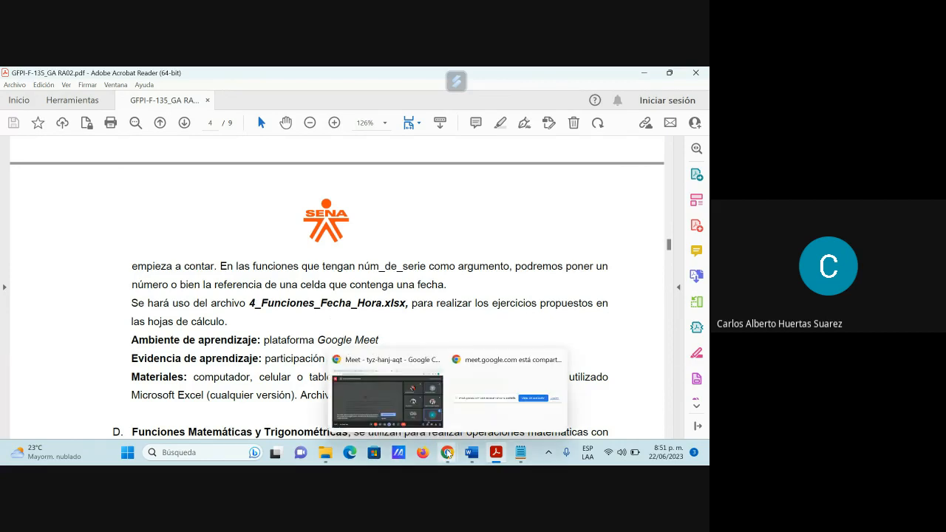
{"action": "left_click", "coordinate": [464, 416]}
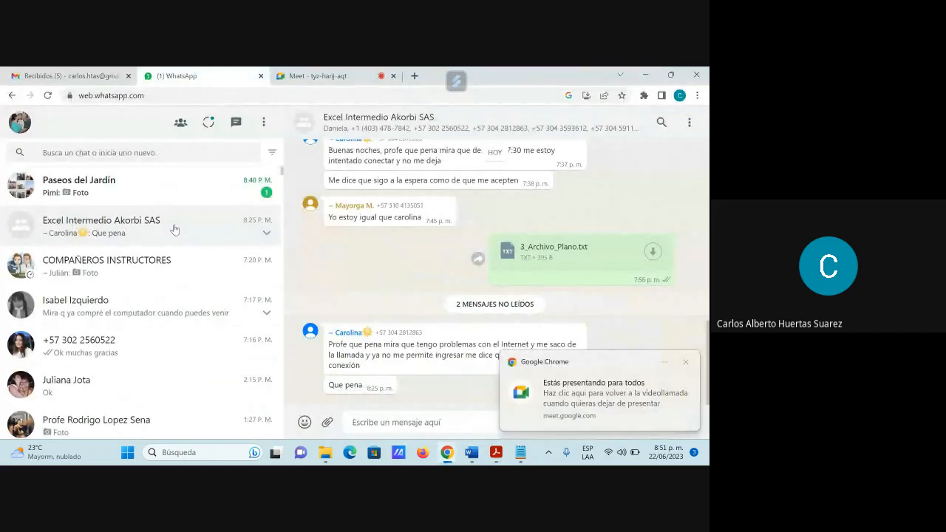
{"action": "left_click", "coordinate": [326, 423]}
{"action": "left_click", "coordinate": [328, 274]}
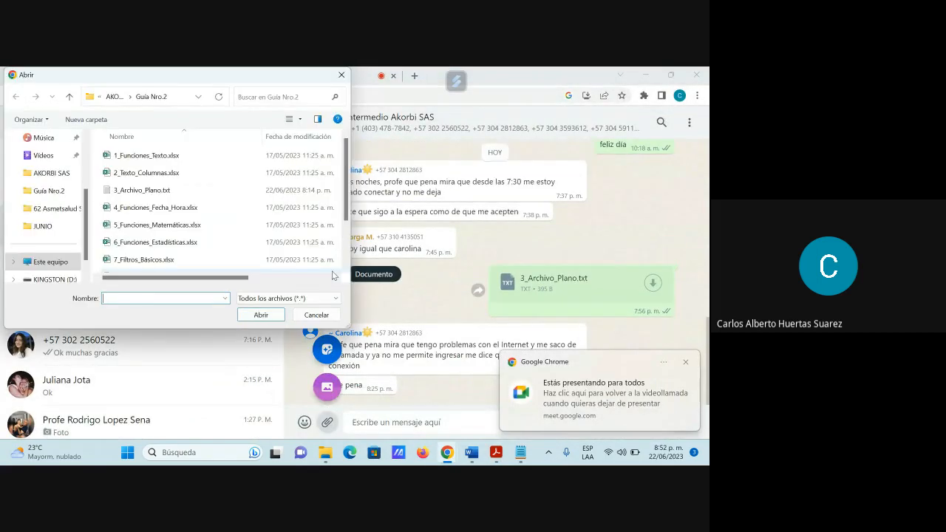
{"action": "left_click", "coordinate": [238, 208]}
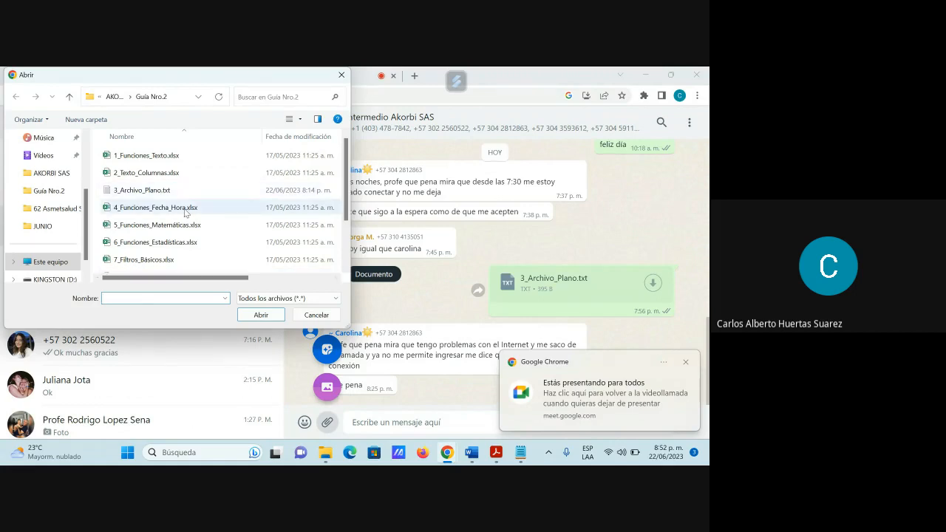
{"action": "left_click", "coordinate": [261, 315]}
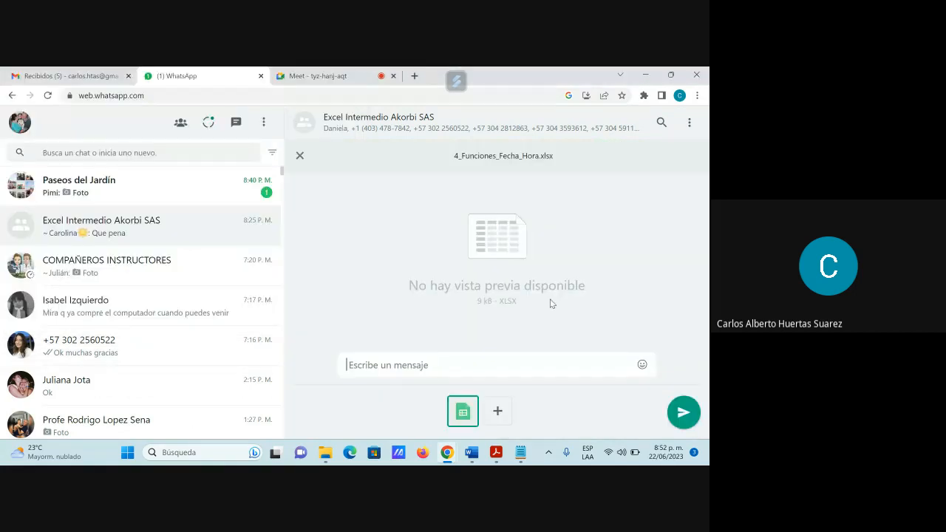
{"action": "key", "text": "Escape"}
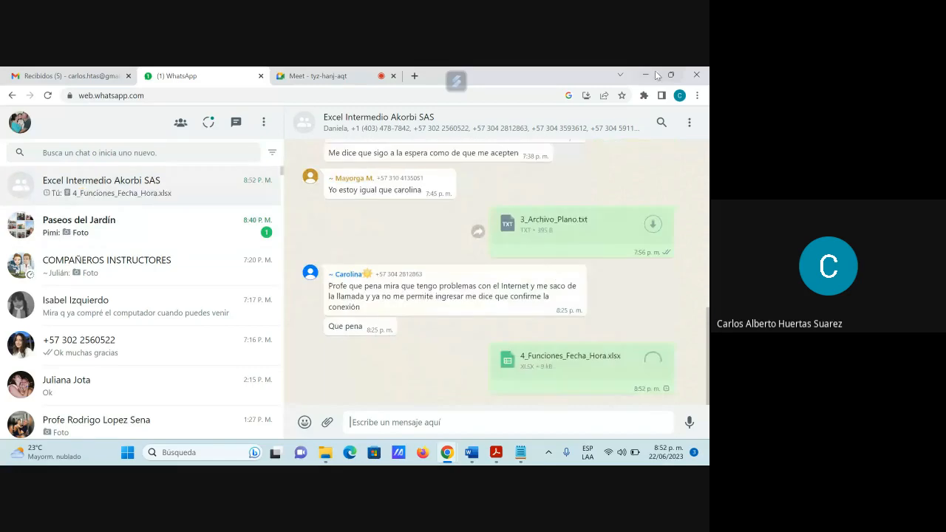
Step: Minimize Chrome and the PDF guide, and close the Notepad window and the 62 Asmetsalud Subsidiado folder
{"action": "left_click", "coordinate": [646, 74]}
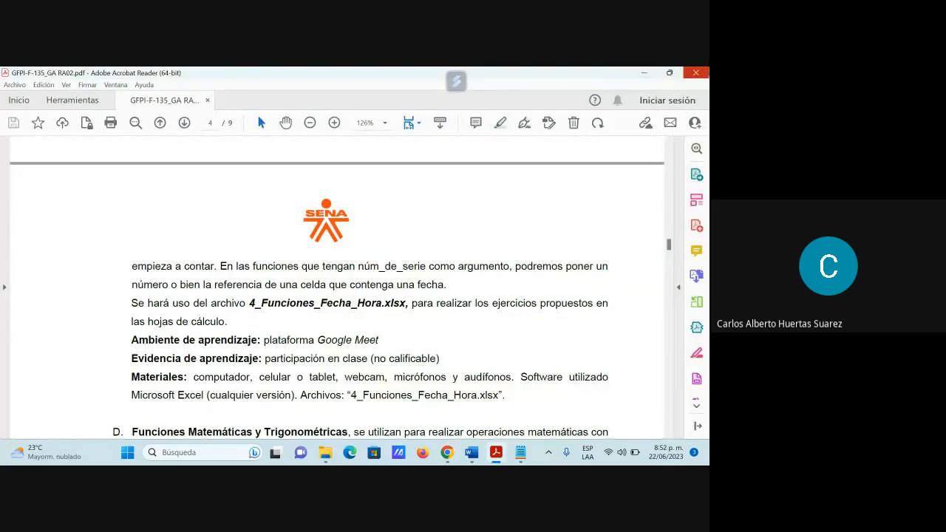
{"action": "left_click", "coordinate": [646, 72]}
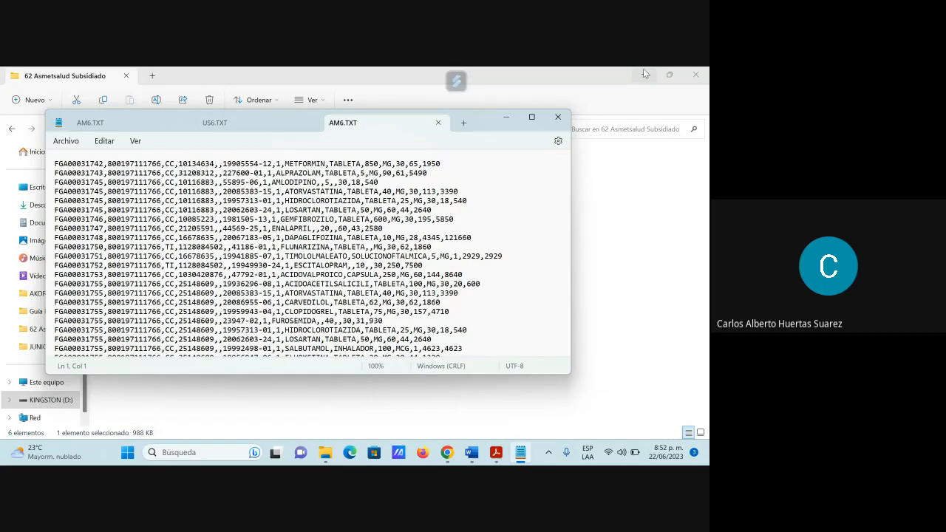
{"action": "left_click", "coordinate": [563, 118]}
{"action": "left_click", "coordinate": [704, 76]}
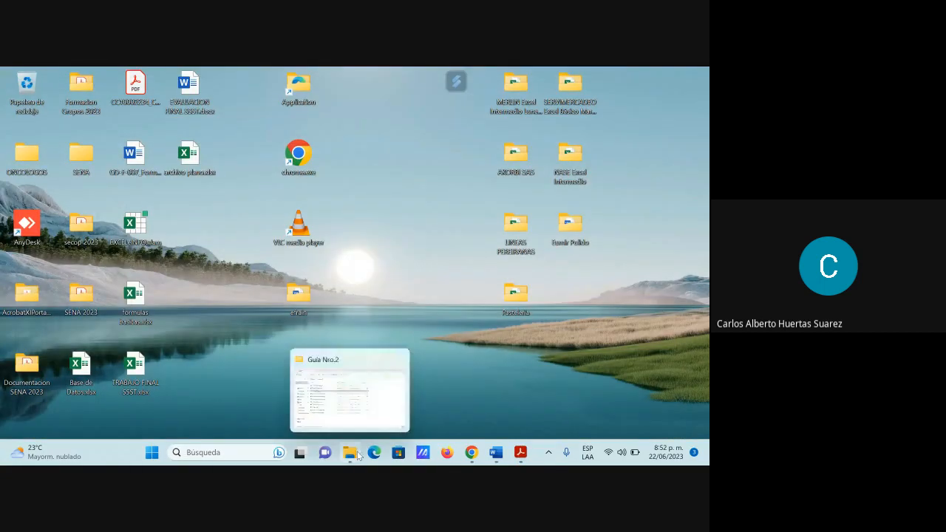
Step: Eject the KINGSTON (D:) drive from Este equipo in File Explorer and close the Explorer window
{"action": "left_click", "coordinate": [357, 456]}
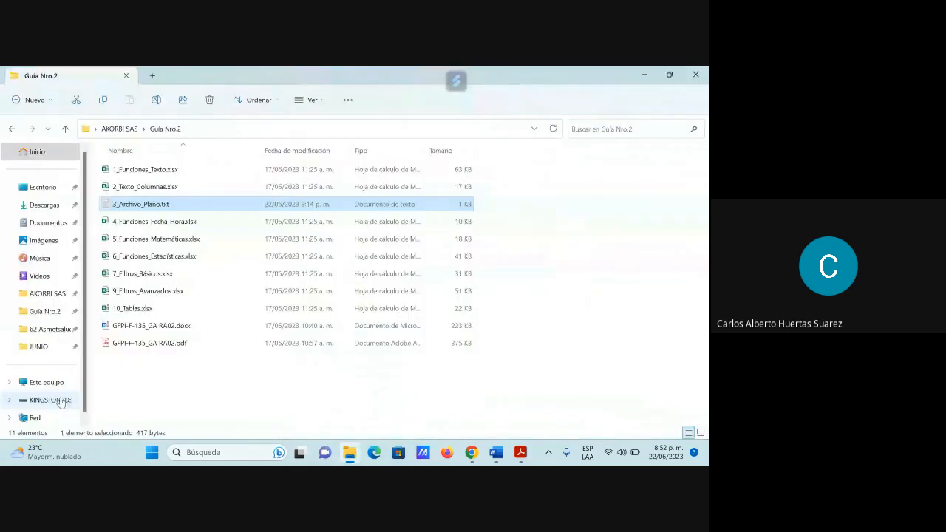
{"action": "left_click", "coordinate": [37, 383]}
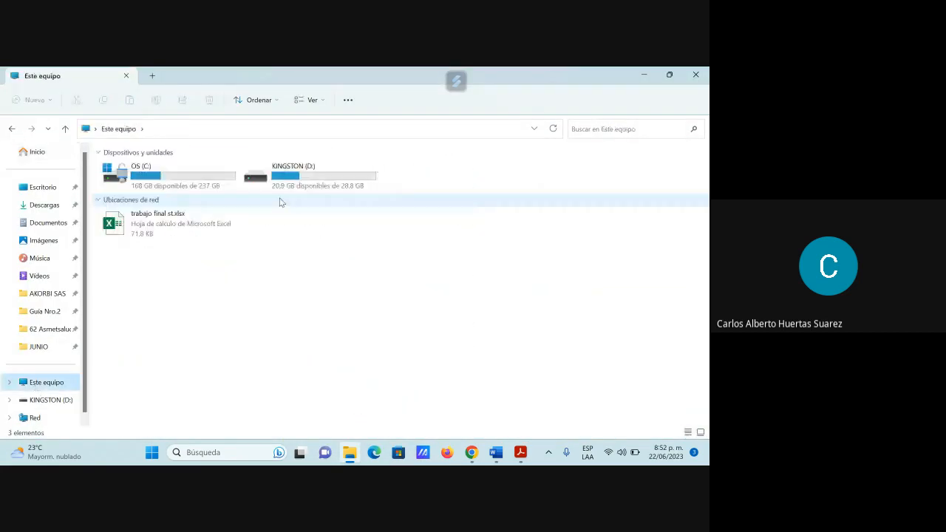
{"action": "right_click", "coordinate": [282, 182]}
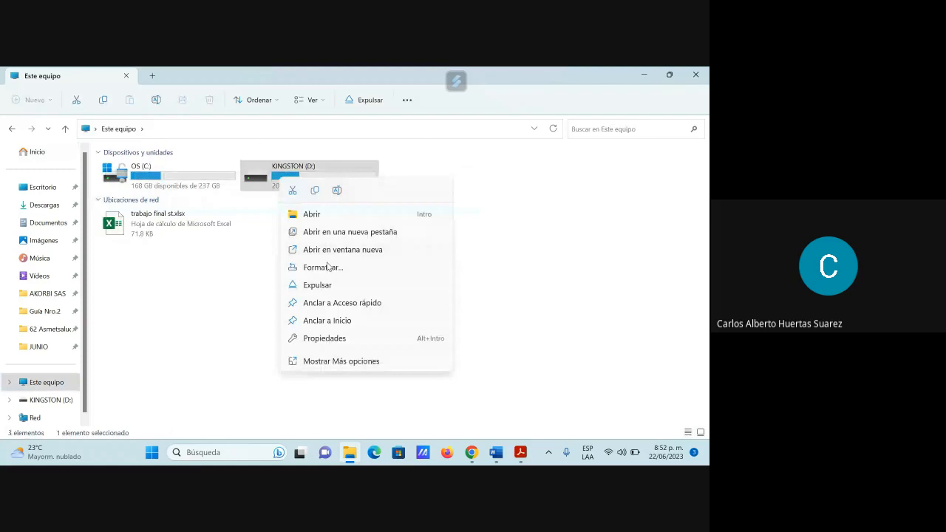
{"action": "left_click", "coordinate": [325, 286]}
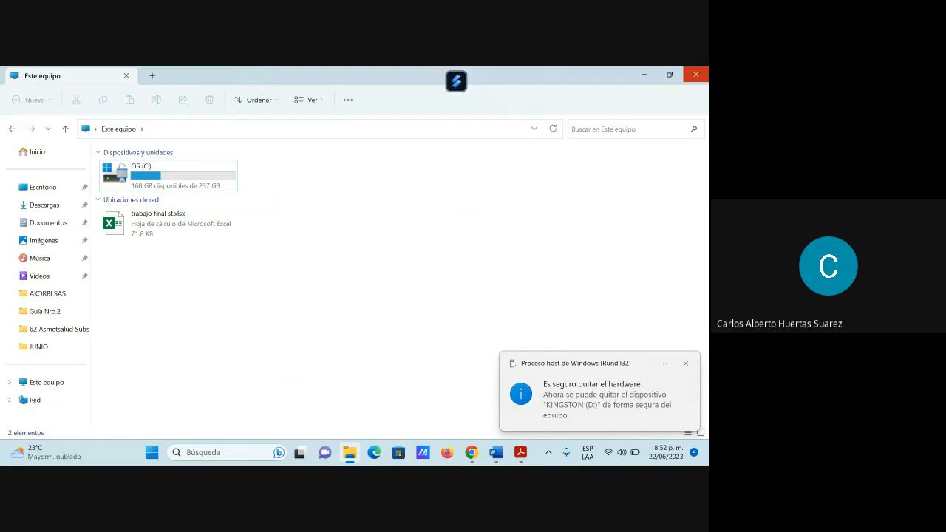
{"action": "left_click", "coordinate": [696, 74]}
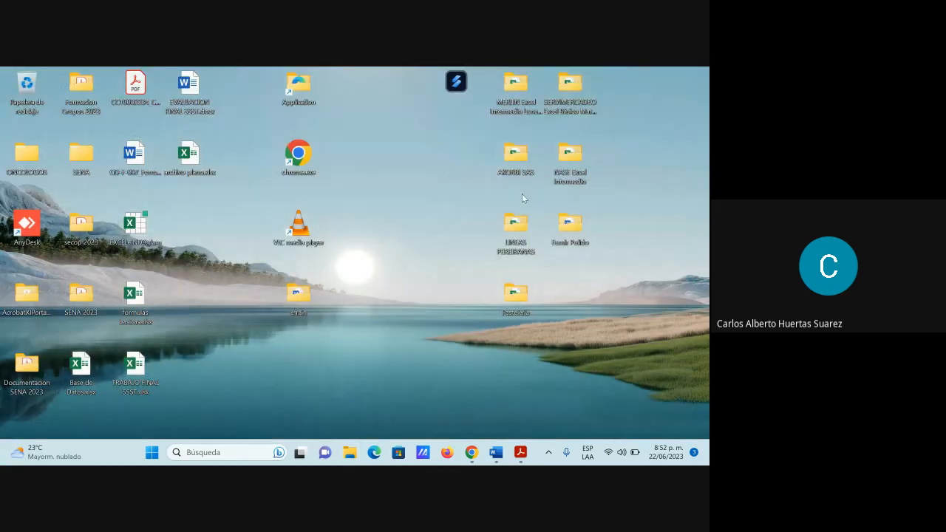
Step: Open 4_Funciones_Fecha_Hora.xlsx from the Guía Nro.2 folder inside AKORBI SAS and review the list of dates in column A
{"action": "double_click", "coordinate": [523, 156]}
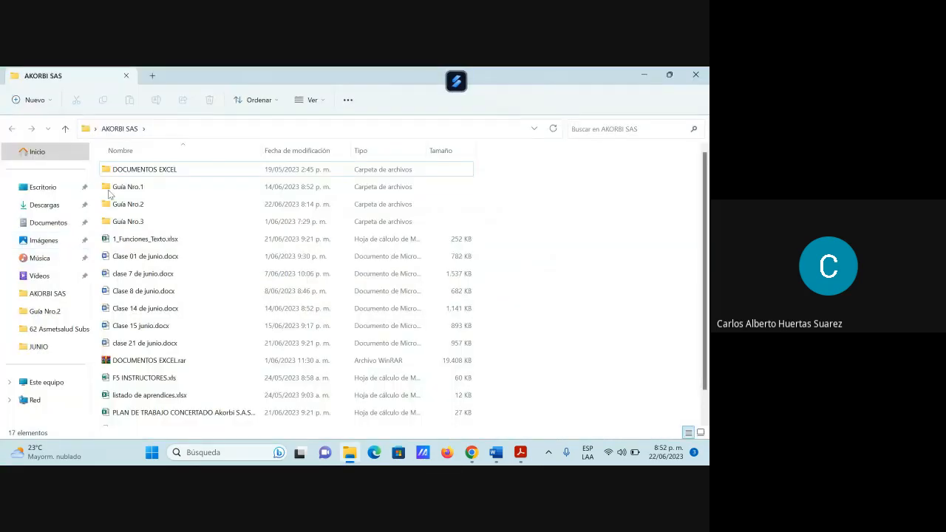
{"action": "double_click", "coordinate": [122, 204]}
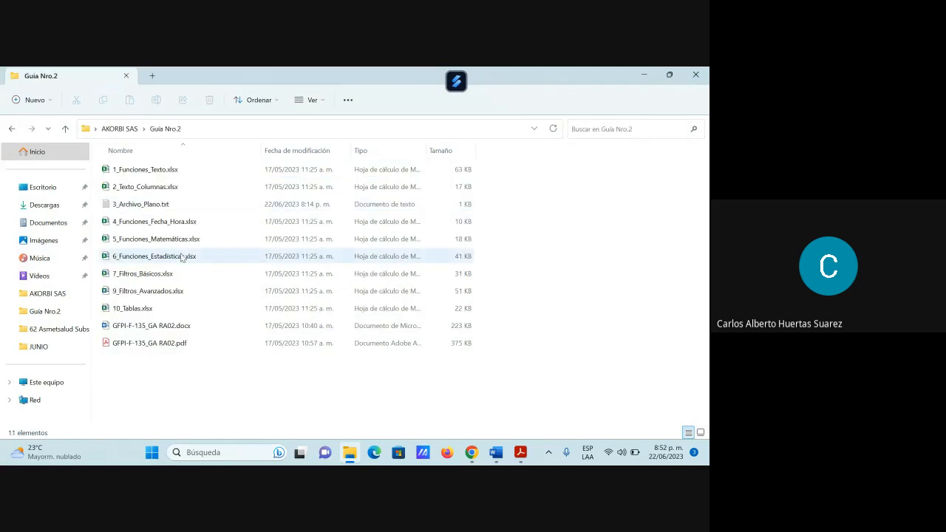
{"action": "left_click", "coordinate": [171, 222]}
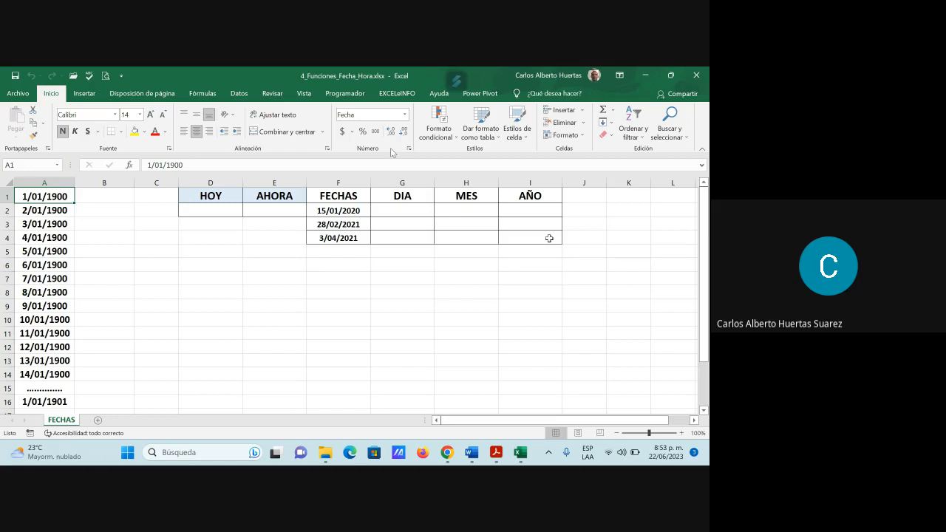
{"action": "scroll", "coordinate": [247, 304], "scroll_direction": "down", "scroll_amount": 3}
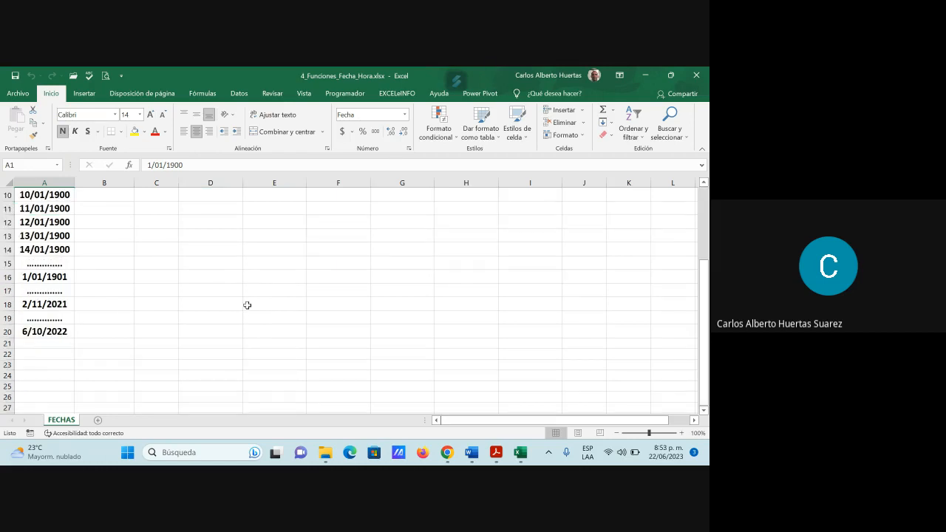
{"action": "scroll", "coordinate": [247, 306], "scroll_direction": "up", "scroll_amount": 3}
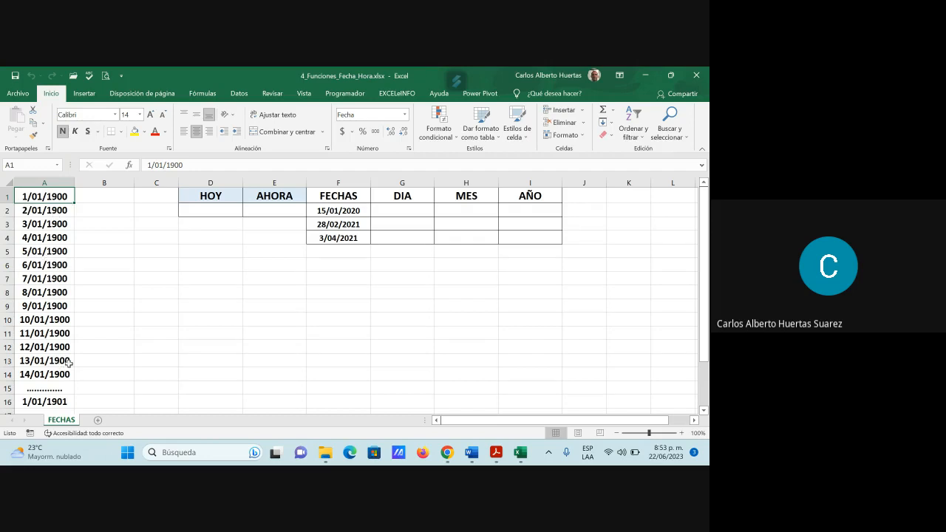
{"action": "scroll", "coordinate": [68, 363], "scroll_direction": "down", "scroll_amount": 3}
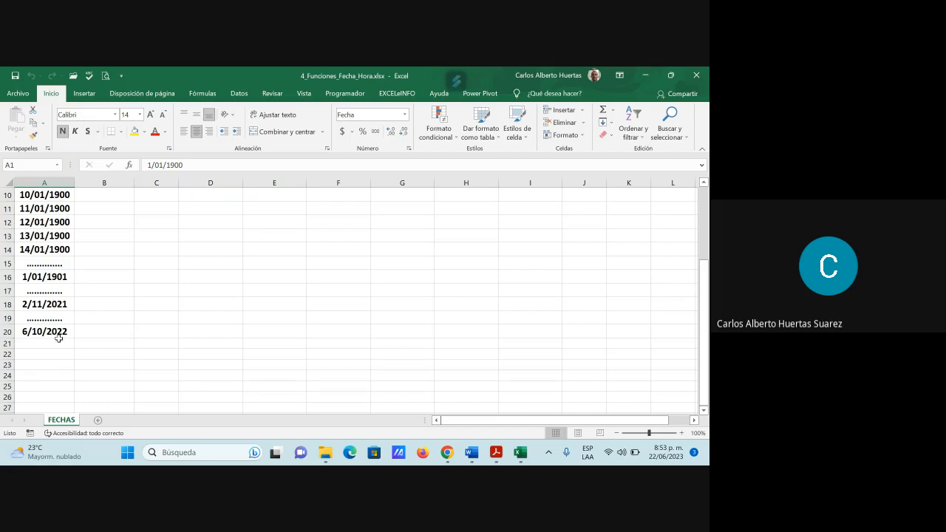
{"action": "scroll", "coordinate": [58, 340], "scroll_direction": "up", "scroll_amount": 3}
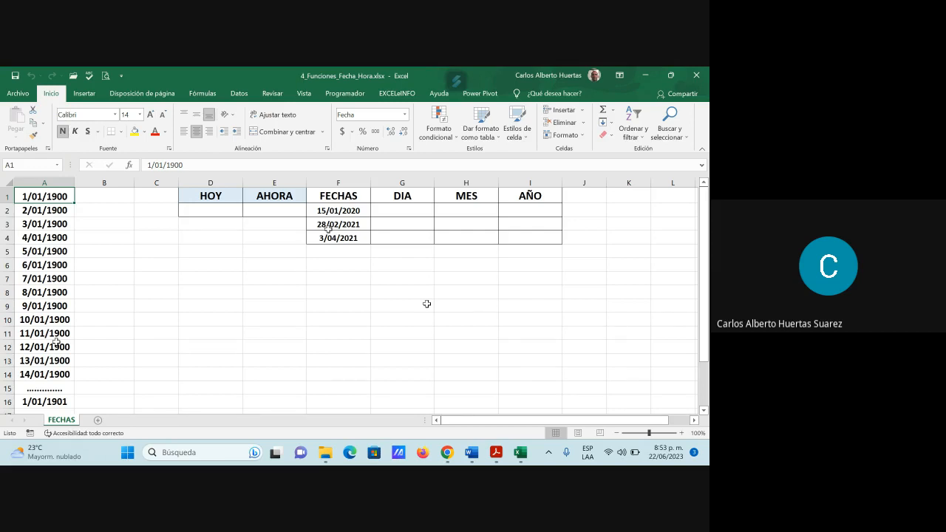
Step: Insert the HOY function from the Fecha y hora category into cell D2 under the HOY heading
{"action": "left_click", "coordinate": [224, 211]}
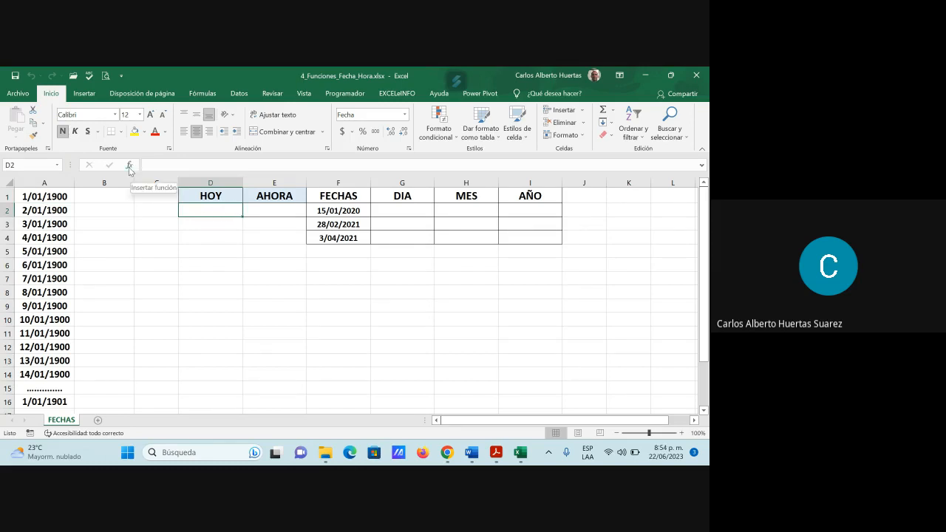
{"action": "left_click", "coordinate": [129, 166]}
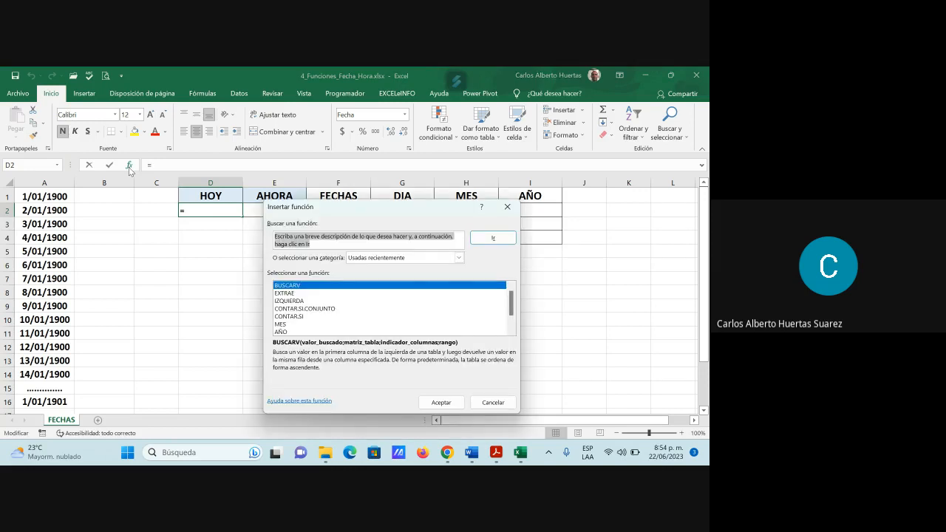
{"action": "left_click", "coordinate": [403, 262]}
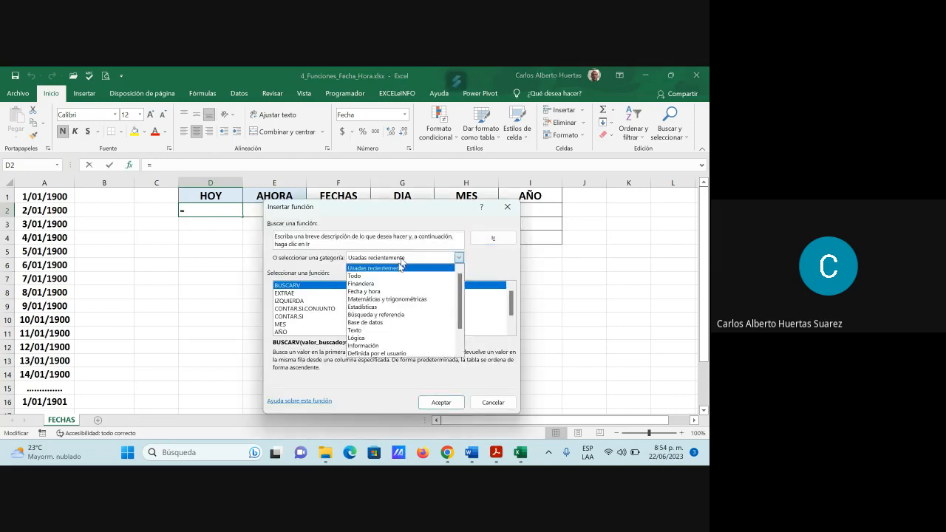
{"action": "left_click", "coordinate": [391, 292]}
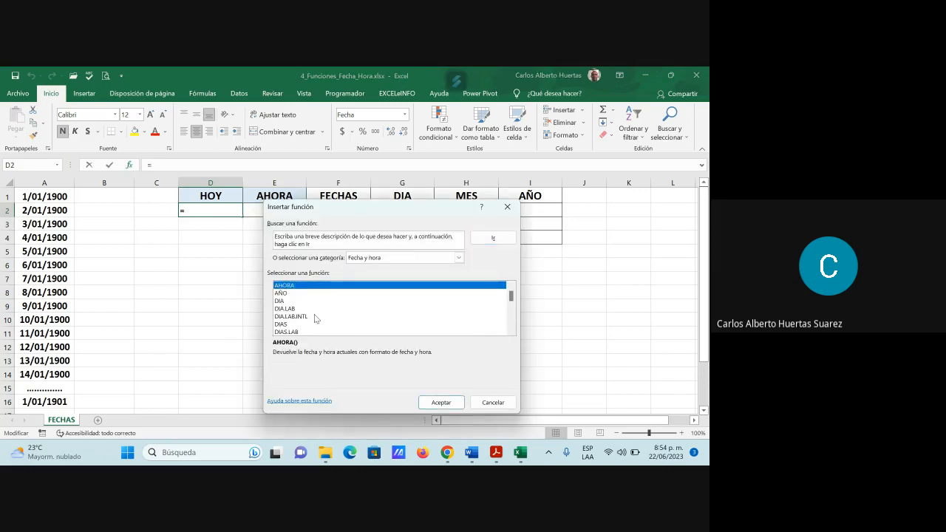
{"action": "scroll", "coordinate": [315, 314], "scroll_direction": "down", "scroll_amount": 3}
{"action": "scroll", "coordinate": [314, 318], "scroll_direction": "down", "scroll_amount": 1}
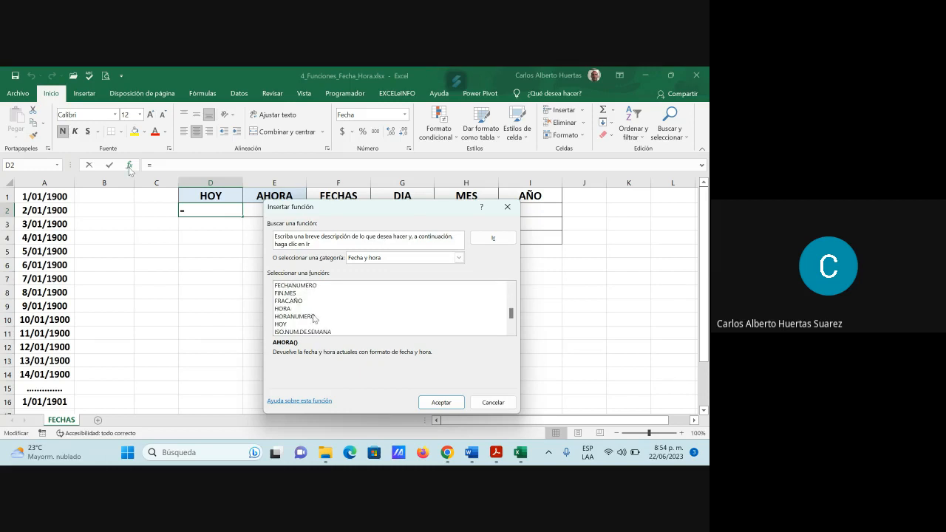
{"action": "left_click", "coordinate": [286, 326]}
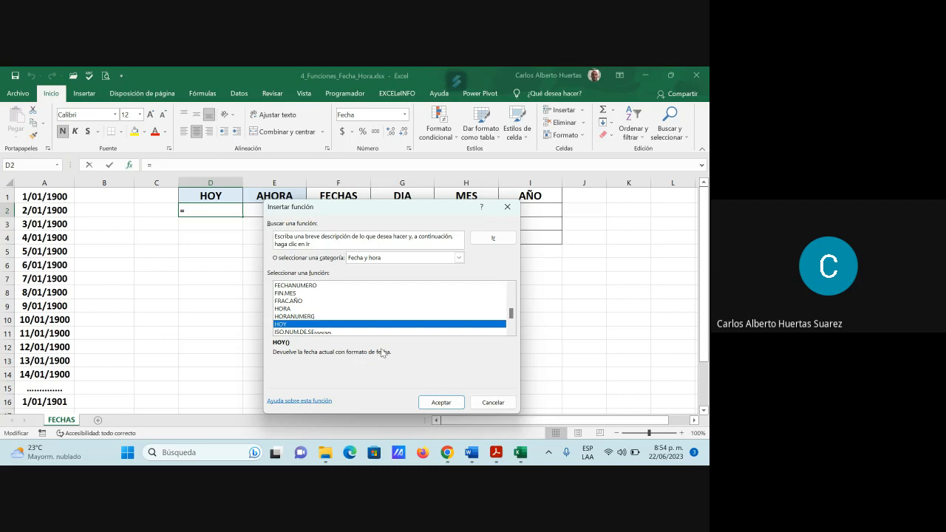
{"action": "left_click", "coordinate": [456, 403]}
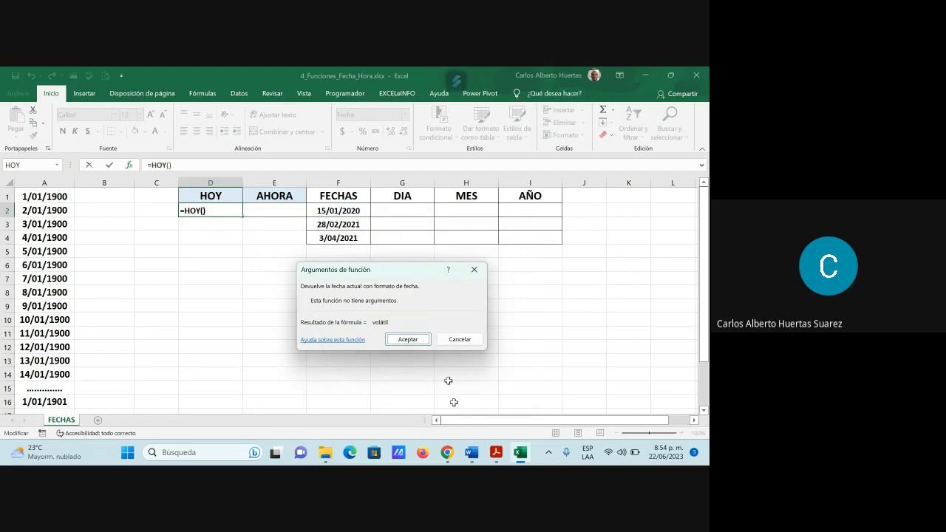
{"action": "left_click", "coordinate": [408, 339]}
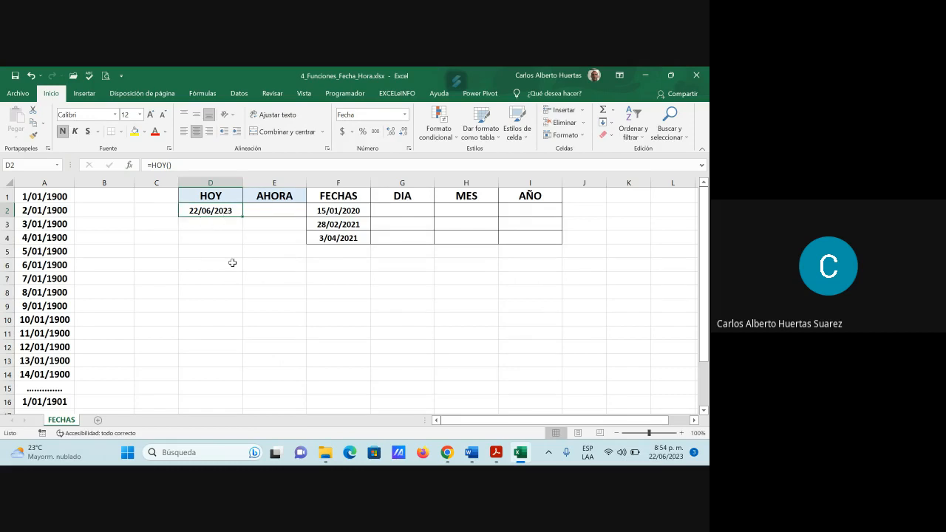
Step: Insert the AHORA function from the Fecha y hora category into cell E3, in the AHORA column
{"action": "left_click", "coordinate": [273, 224]}
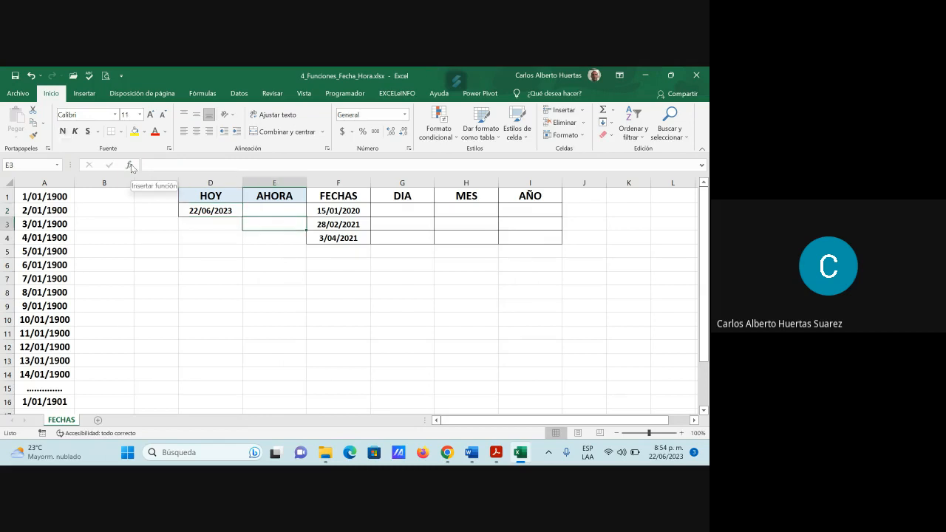
{"action": "left_click", "coordinate": [131, 167]}
{"action": "scroll", "coordinate": [322, 314], "scroll_direction": "down", "scroll_amount": 4}
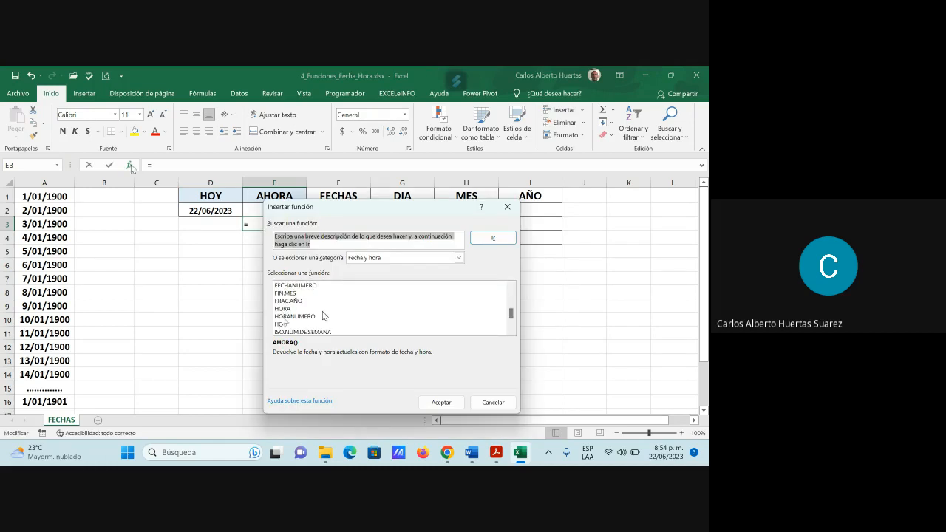
{"action": "scroll", "coordinate": [301, 316], "scroll_direction": "up", "scroll_amount": 4}
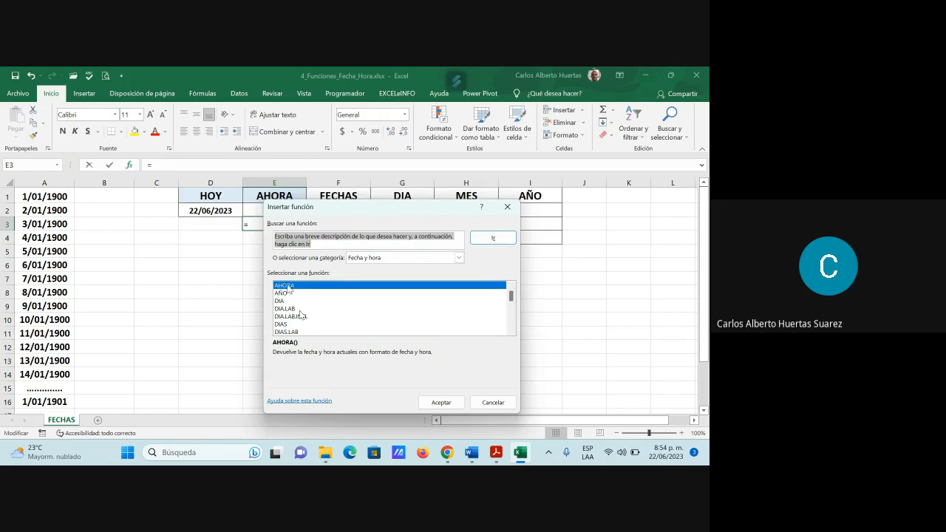
{"action": "double_click", "coordinate": [288, 286]}
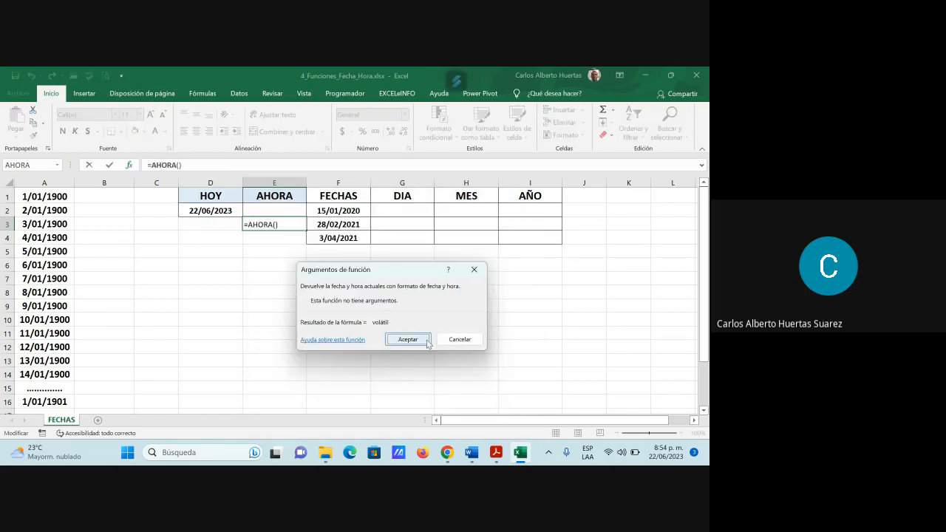
{"action": "left_click", "coordinate": [417, 340]}
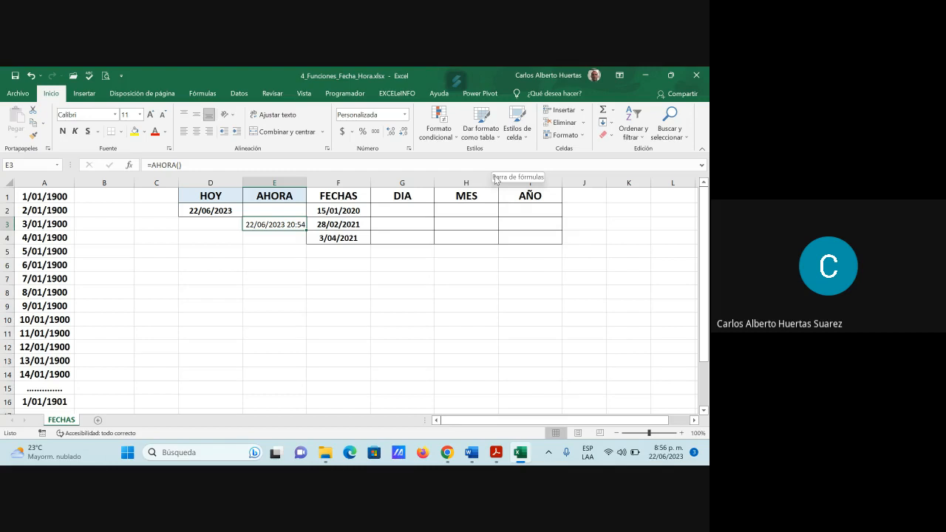
Step: Insert the DIA function into cell G2 with F2 as its Núm_de_serie argument
{"action": "left_click", "coordinate": [408, 210]}
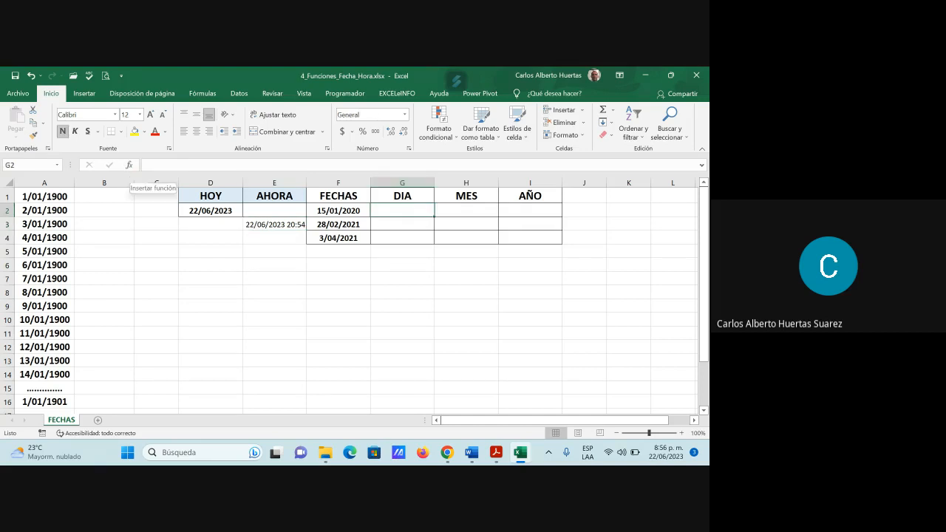
{"action": "left_click", "coordinate": [130, 166]}
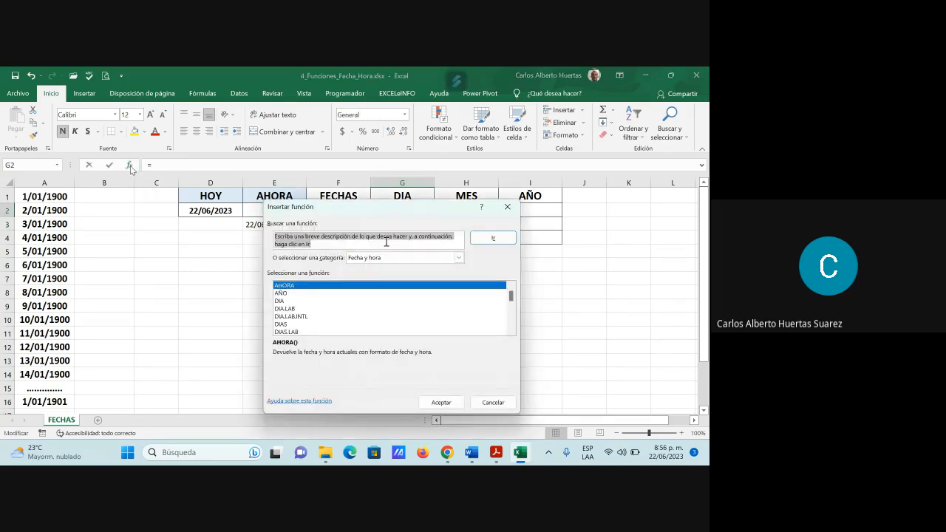
{"action": "left_click", "coordinate": [283, 301]}
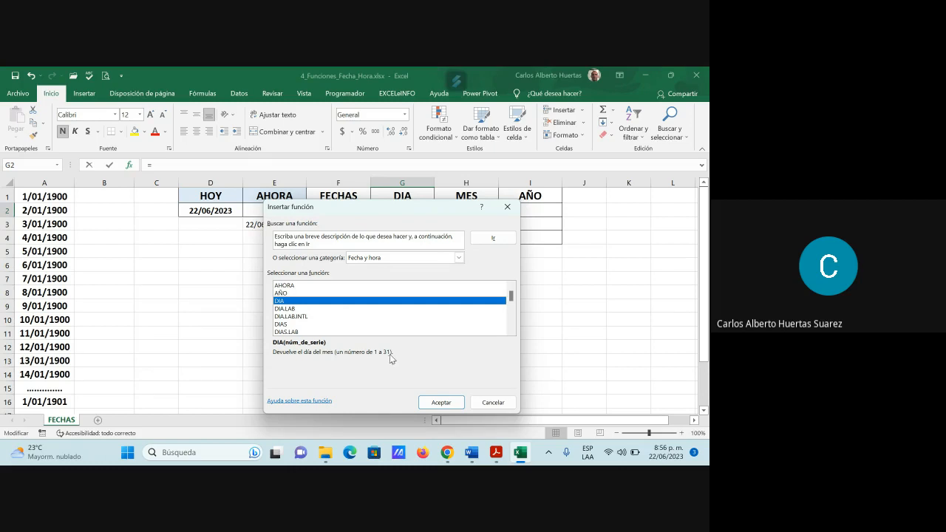
{"action": "left_click", "coordinate": [440, 403]}
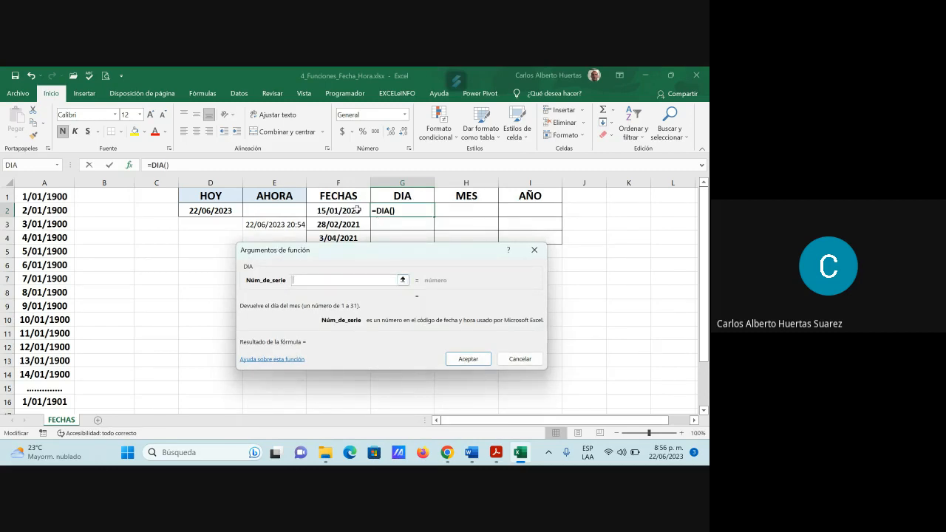
{"action": "left_click", "coordinate": [351, 212]}
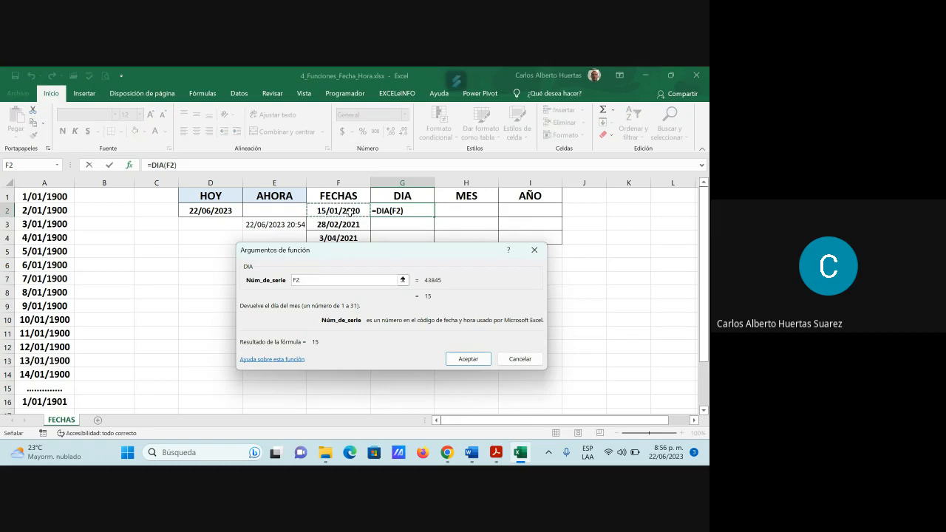
{"action": "left_click", "coordinate": [468, 359]}
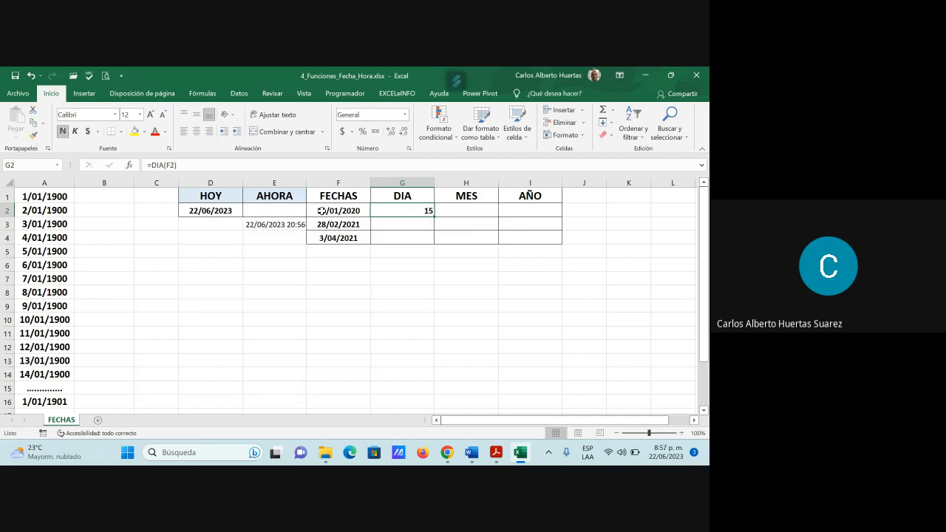
Step: Insert the MES function into cell H2 with F2 as its Núm_de_serie argument
{"action": "left_click", "coordinate": [479, 209]}
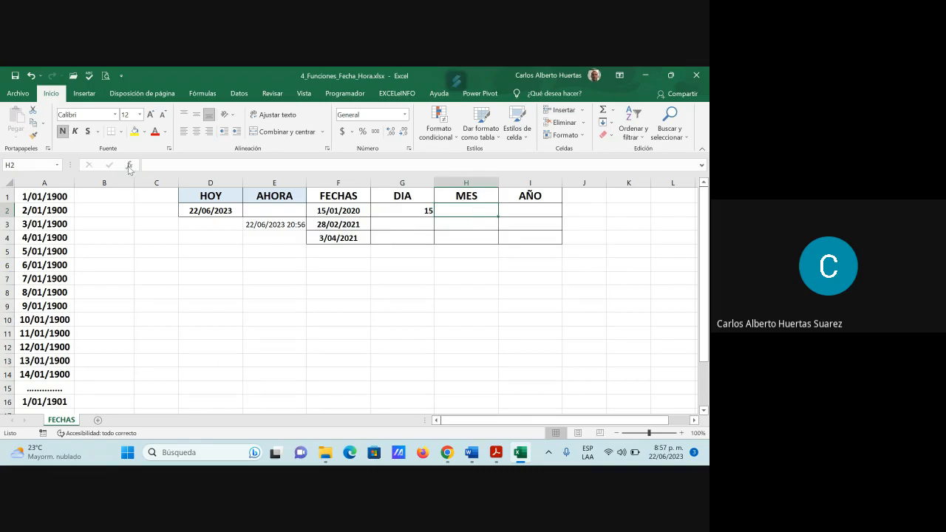
{"action": "left_click", "coordinate": [129, 165]}
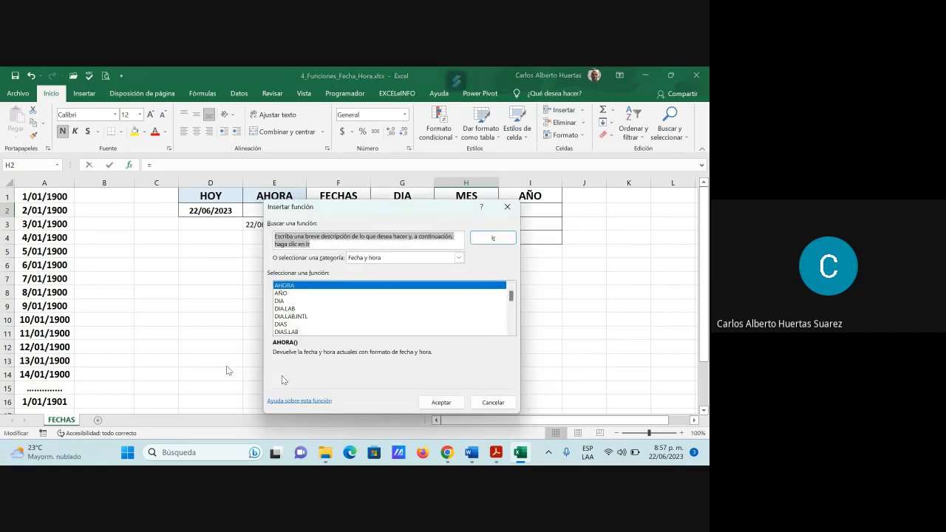
{"action": "scroll", "coordinate": [337, 332], "scroll_direction": "down", "scroll_amount": 1}
{"action": "scroll", "coordinate": [337, 331], "scroll_direction": "down", "scroll_amount": 5}
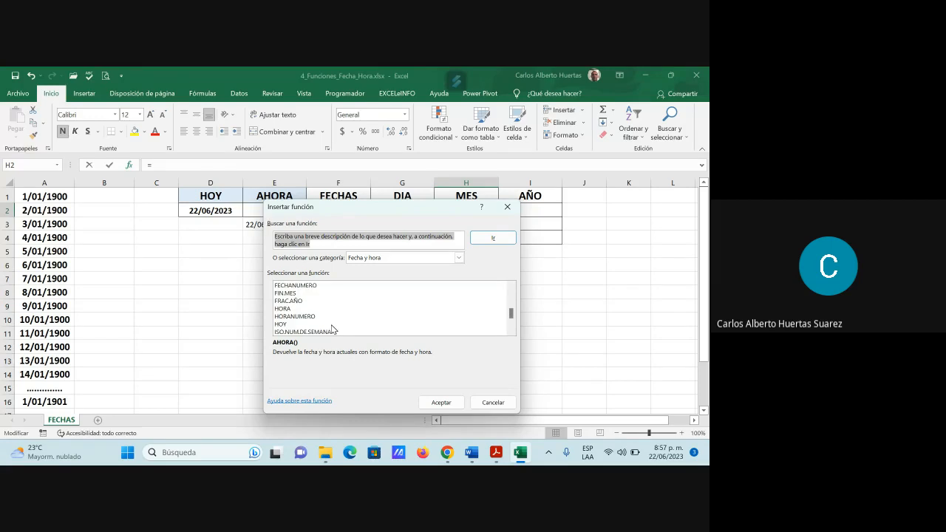
{"action": "left_click", "coordinate": [288, 304]}
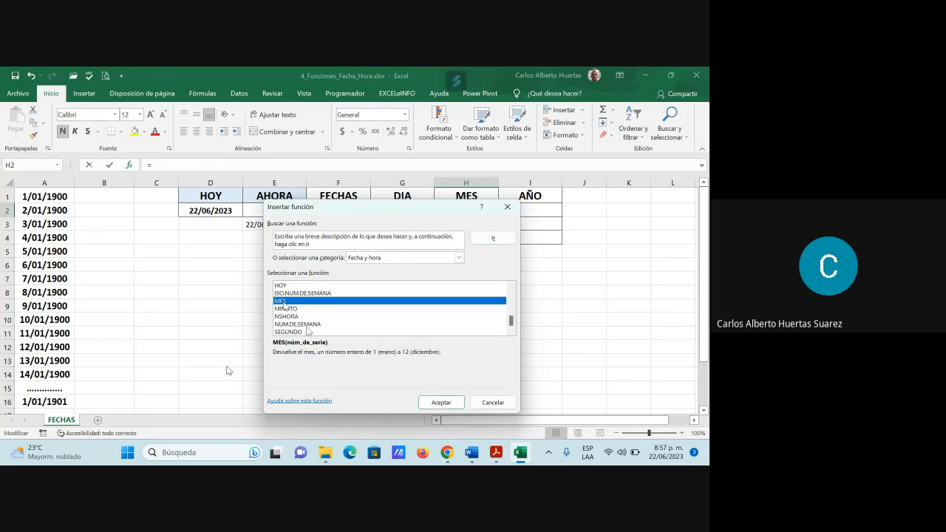
{"action": "left_click", "coordinate": [441, 402]}
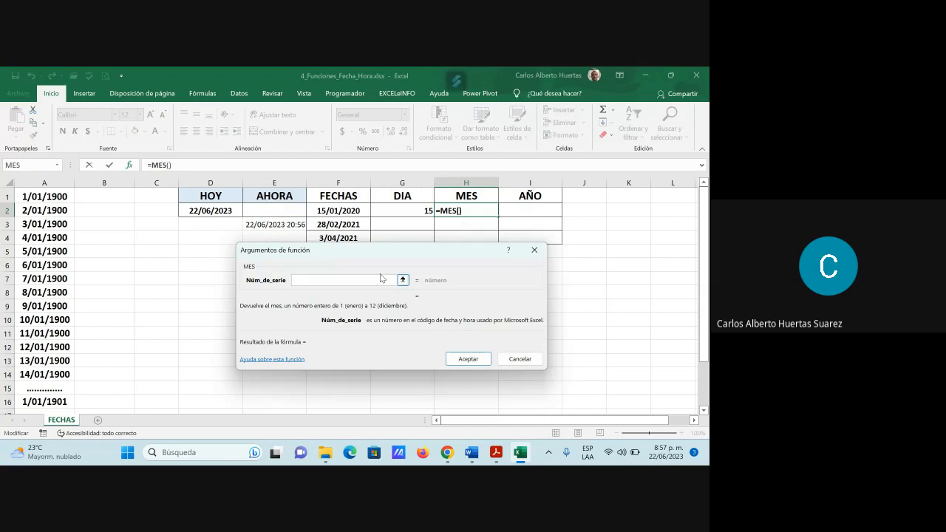
{"action": "left_click", "coordinate": [351, 213]}
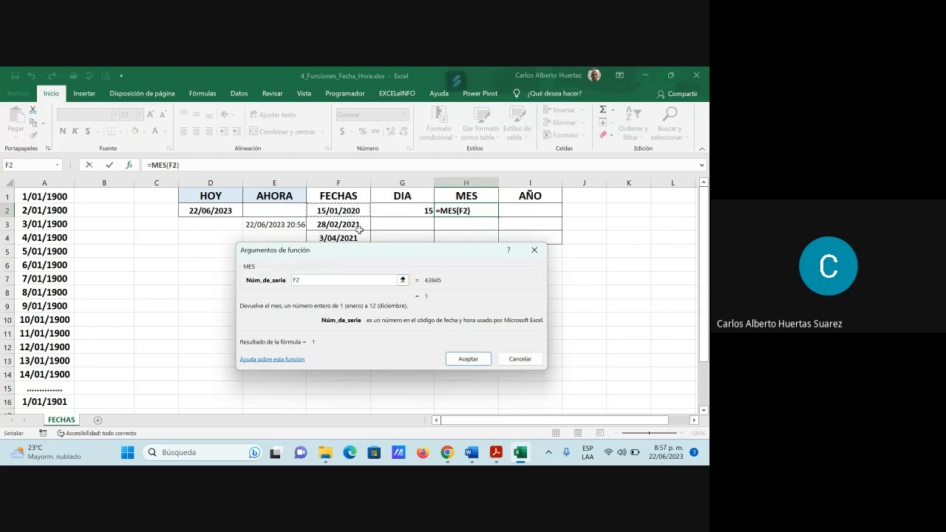
{"action": "left_click", "coordinate": [470, 359]}
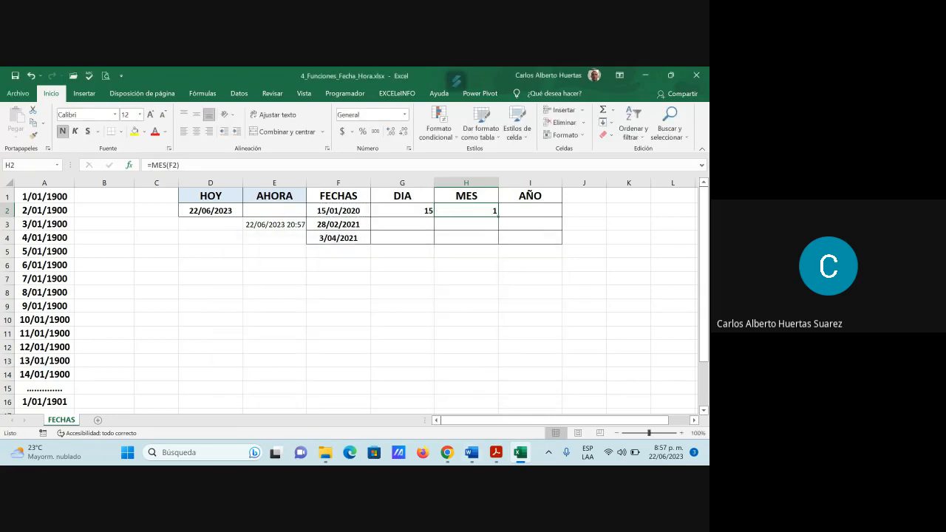
Step: Insert the AÑO function into cell I2 with F2 as its Núm_de_serie argument
{"action": "left_click", "coordinate": [543, 210]}
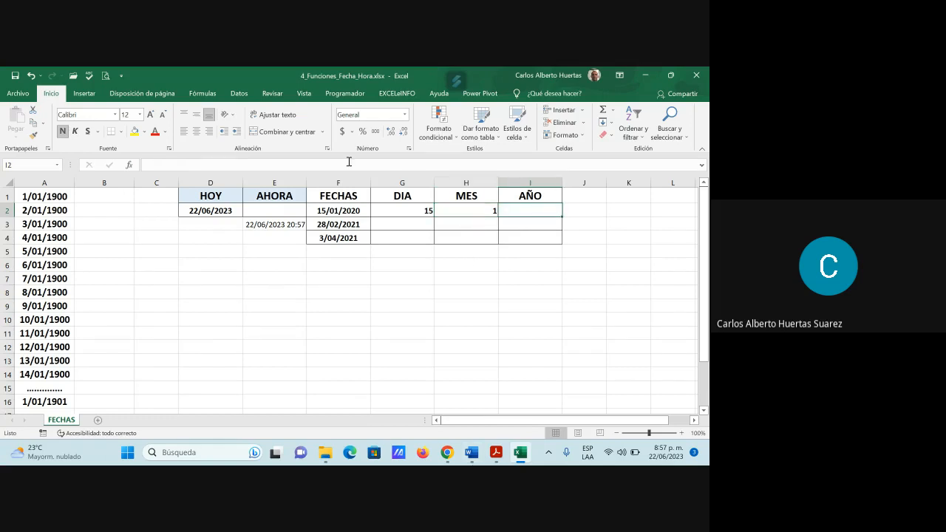
{"action": "left_click", "coordinate": [130, 165]}
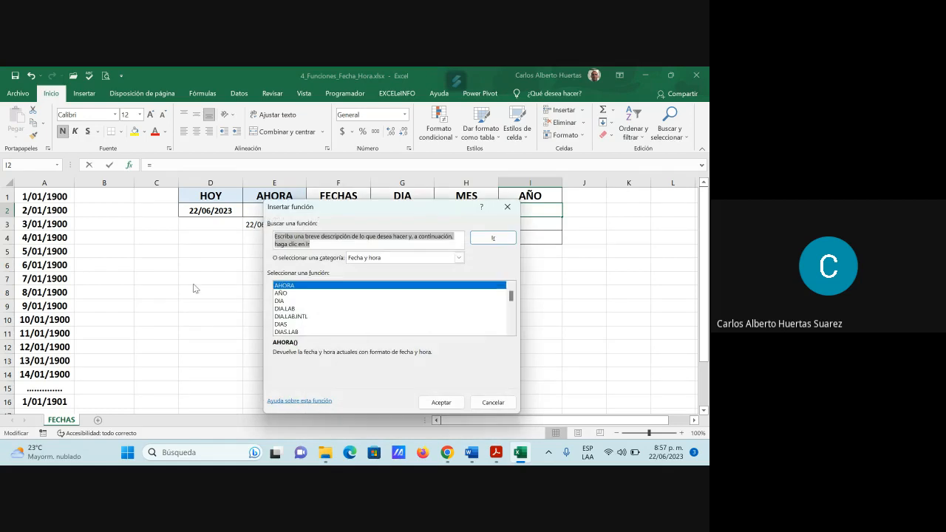
{"action": "left_click", "coordinate": [287, 295]}
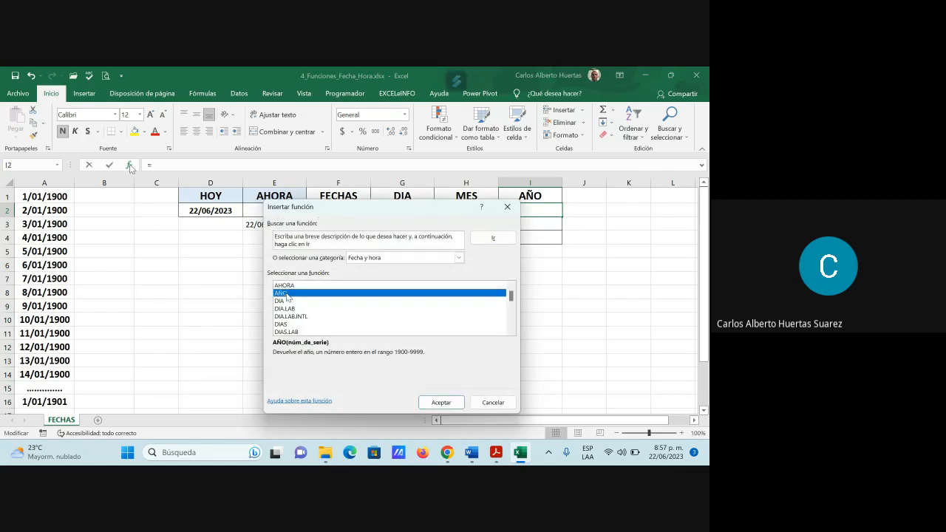
{"action": "left_click", "coordinate": [441, 401]}
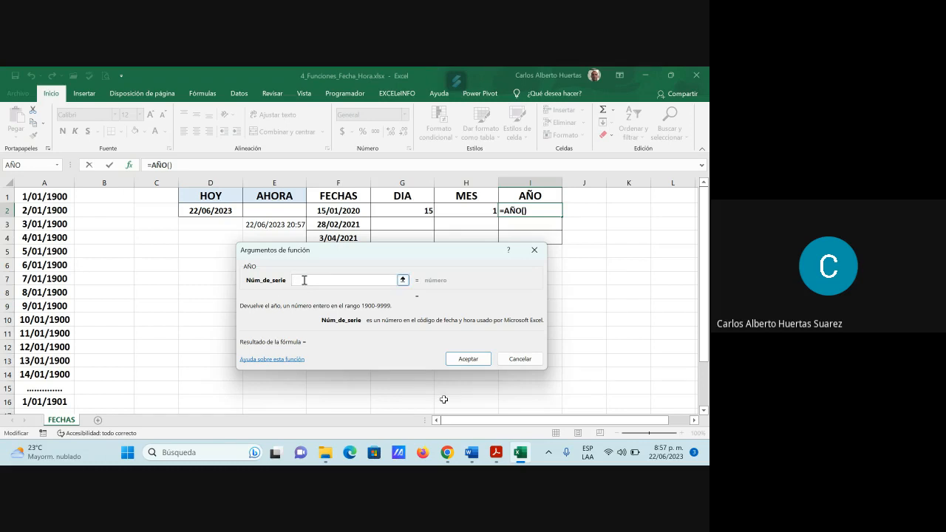
{"action": "left_click", "coordinate": [351, 212]}
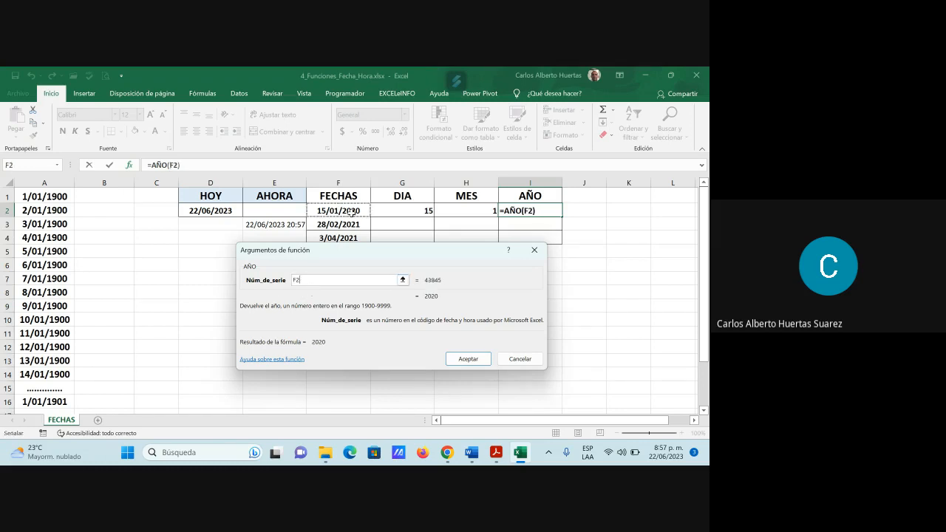
{"action": "left_click", "coordinate": [473, 359]}
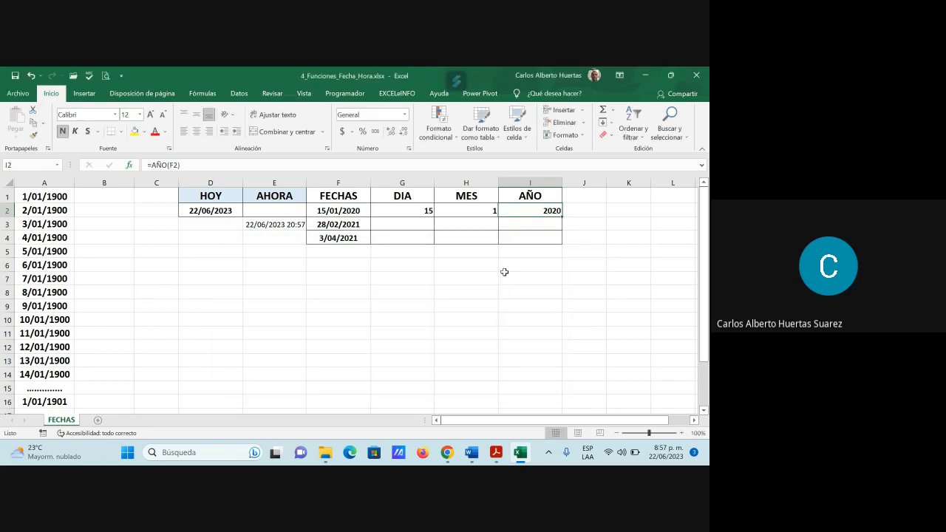
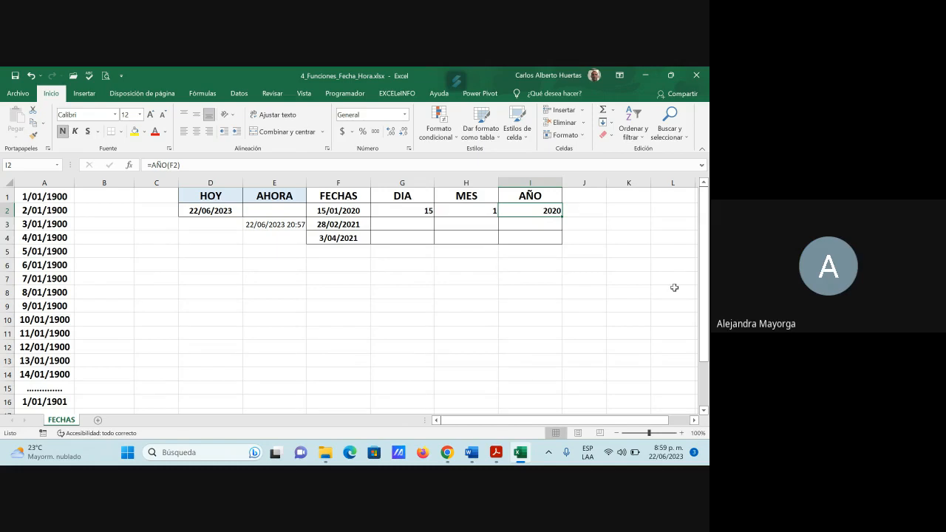
Step: Begin a CONCATENAR formula in cell J2 with G2, the DIA value, as its first text argument
{"action": "left_click", "coordinate": [598, 209]}
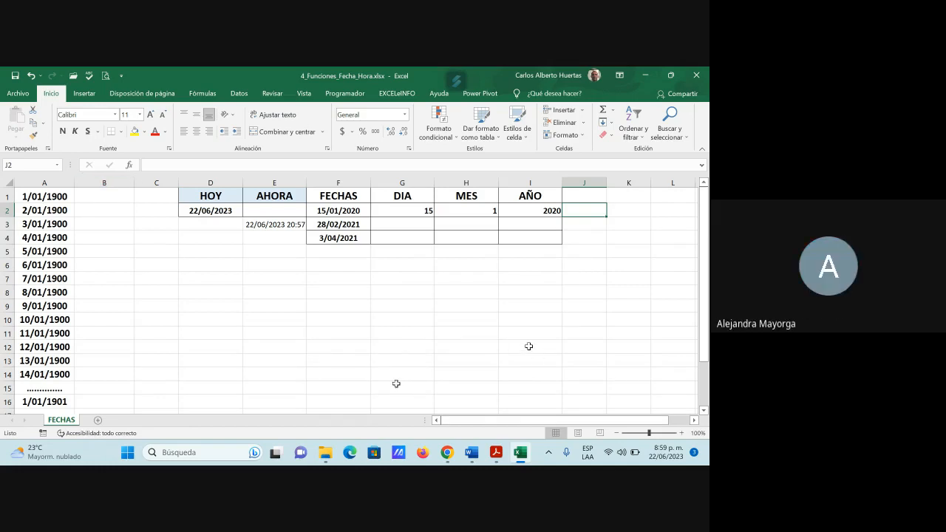
{"action": "type", "text": "="}
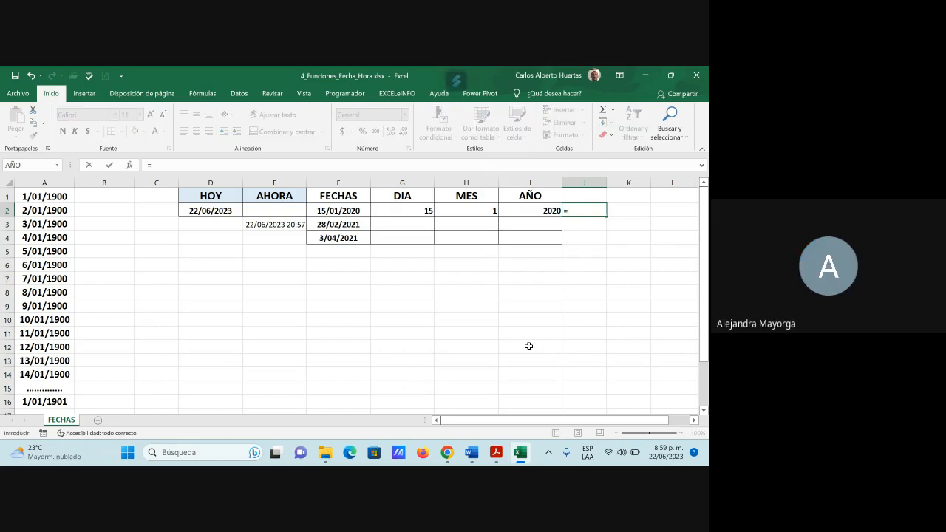
{"action": "type", "text": "concatena"}
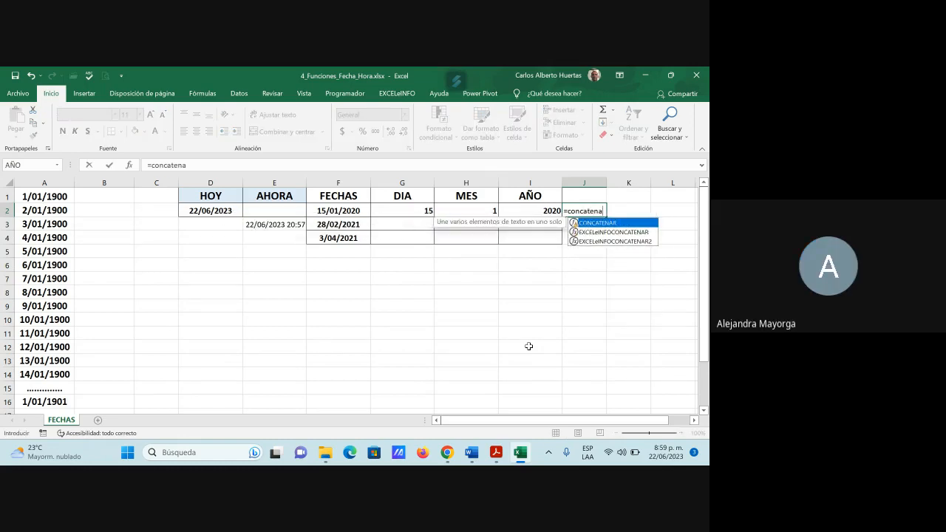
{"action": "type", "text": "r"}
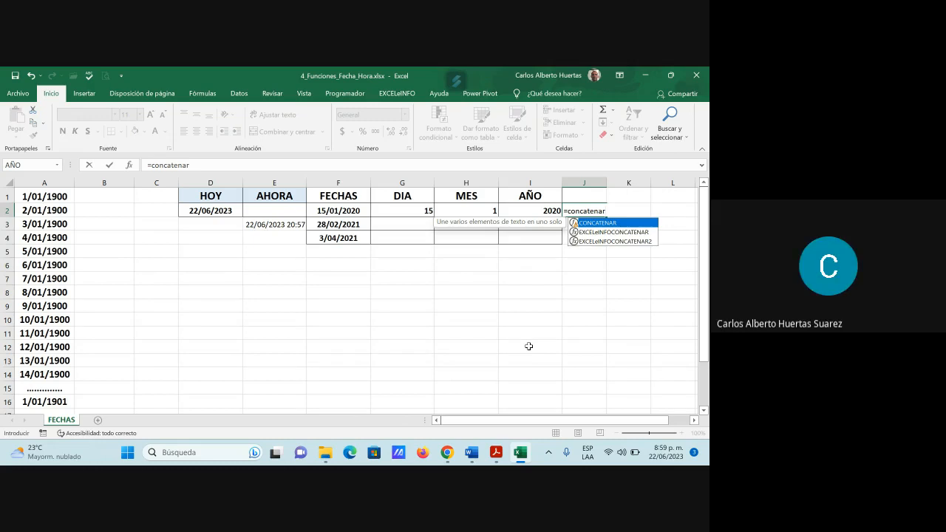
{"action": "type", "text": "("}
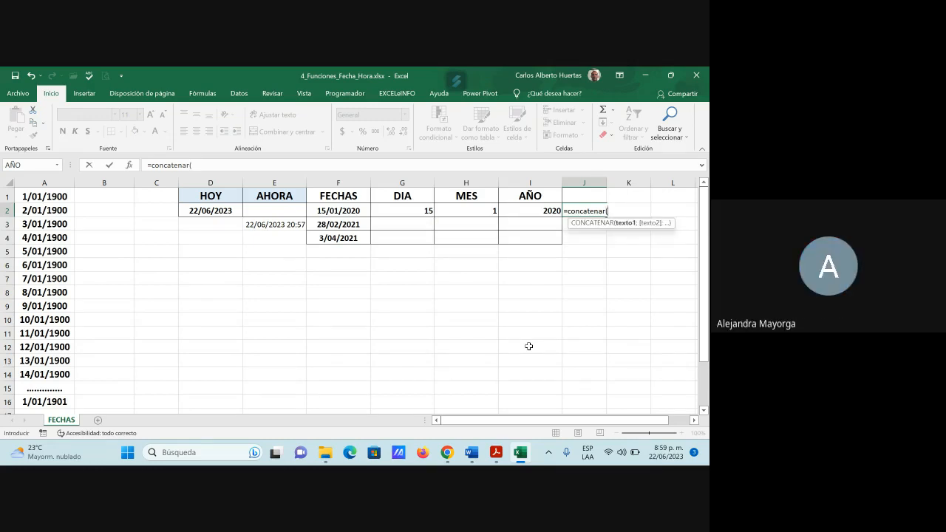
{"action": "left_click", "coordinate": [414, 211]}
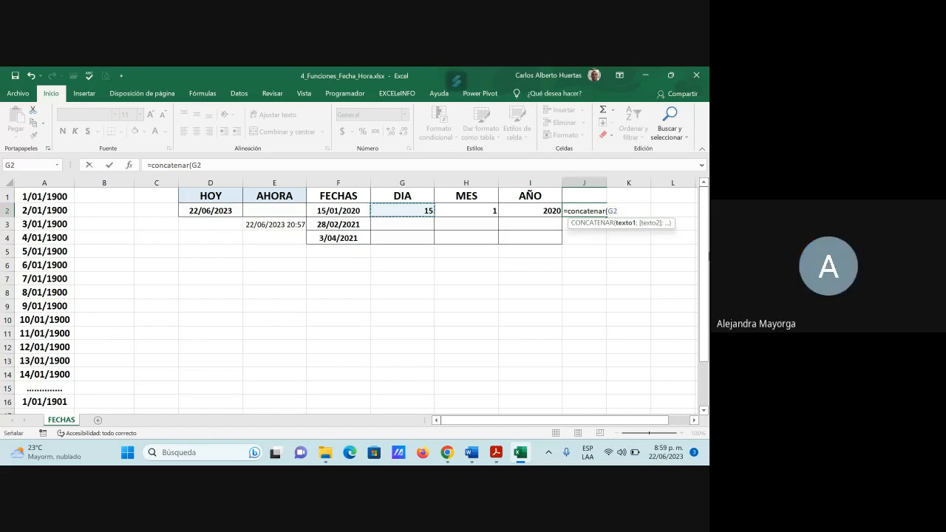
{"action": "type", "text": ";"}
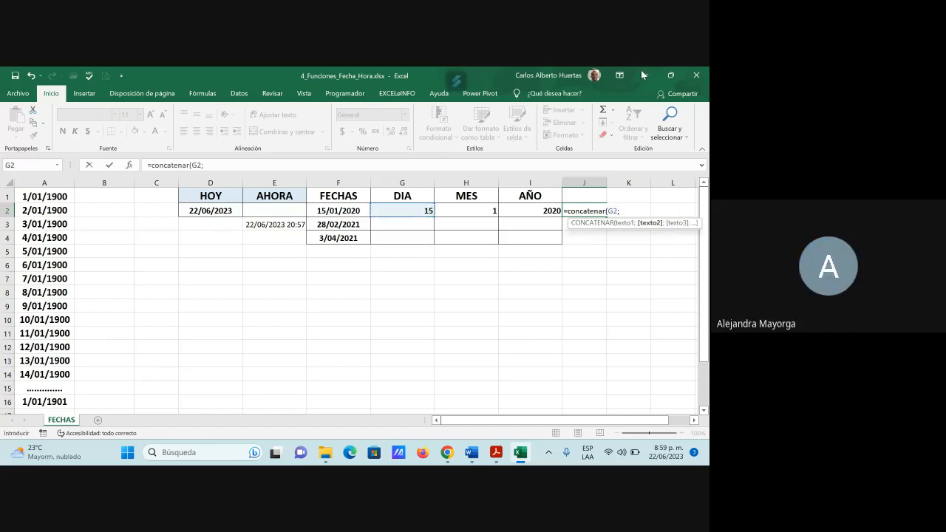
{"action": "left_click", "coordinate": [477, 211]}
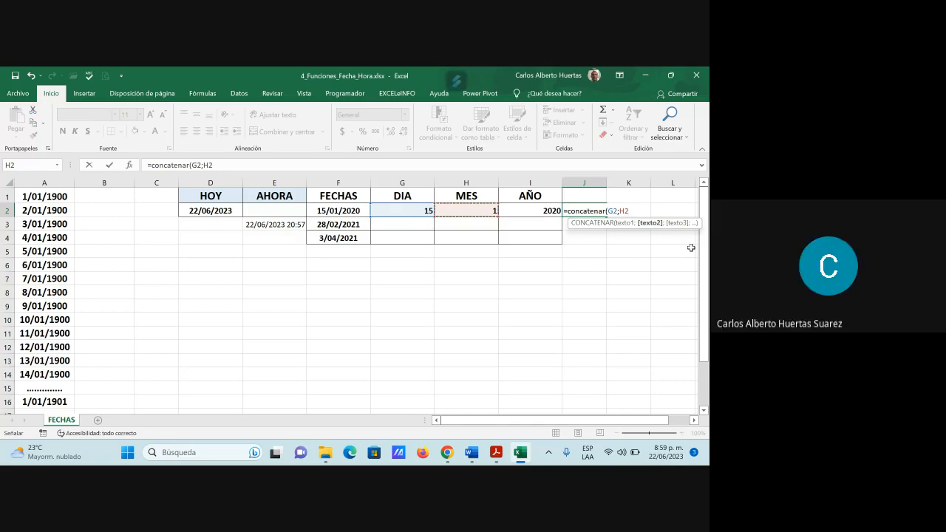
{"action": "key", "text": "BackSpace"}
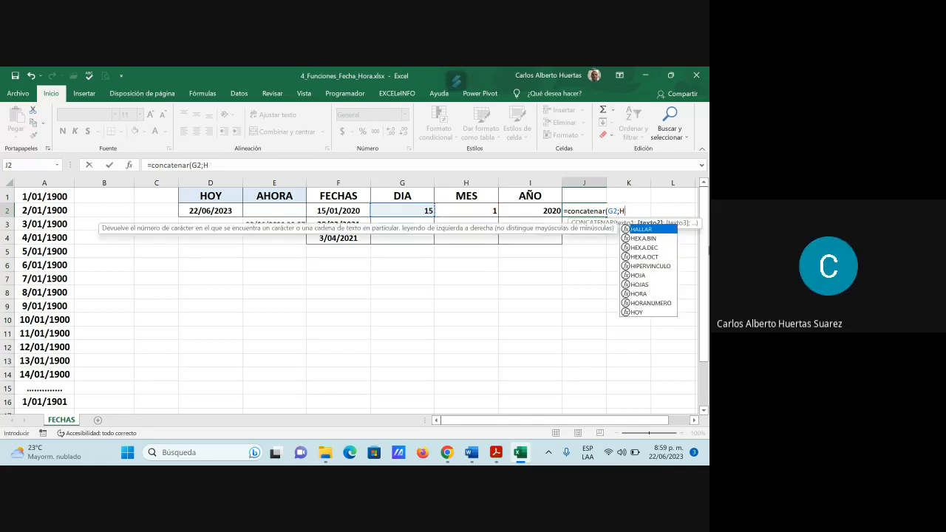
{"action": "key", "text": "BackSpace"}
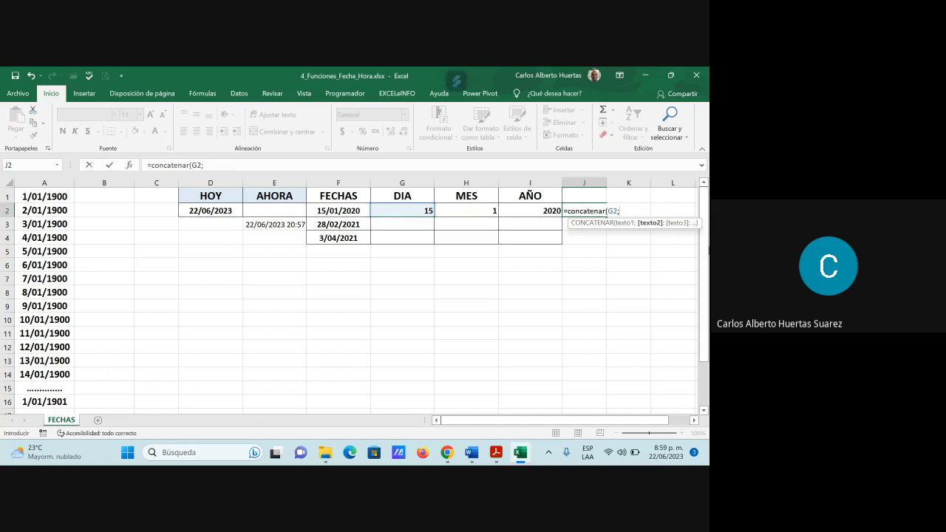
Step: Complete the J2 formula with "/", H2, "/" and I2 as the remaining text arguments and enter it
{"action": "type", "text": "\"/\";"}
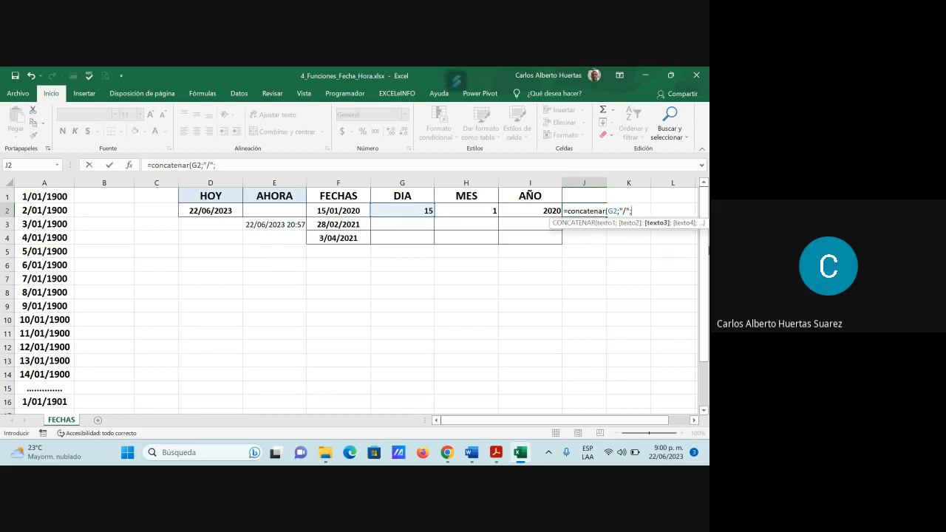
{"action": "left_click", "coordinate": [460, 211]}
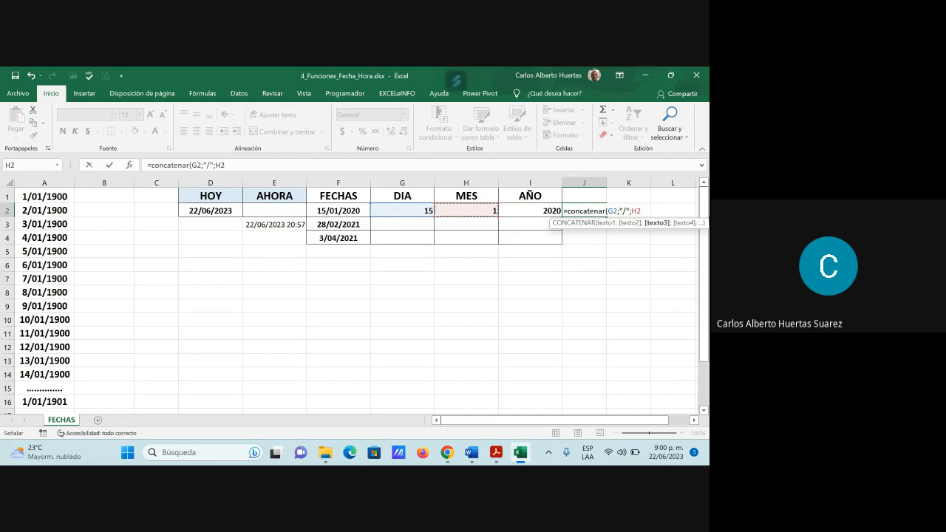
{"action": "type", "text": ";"}
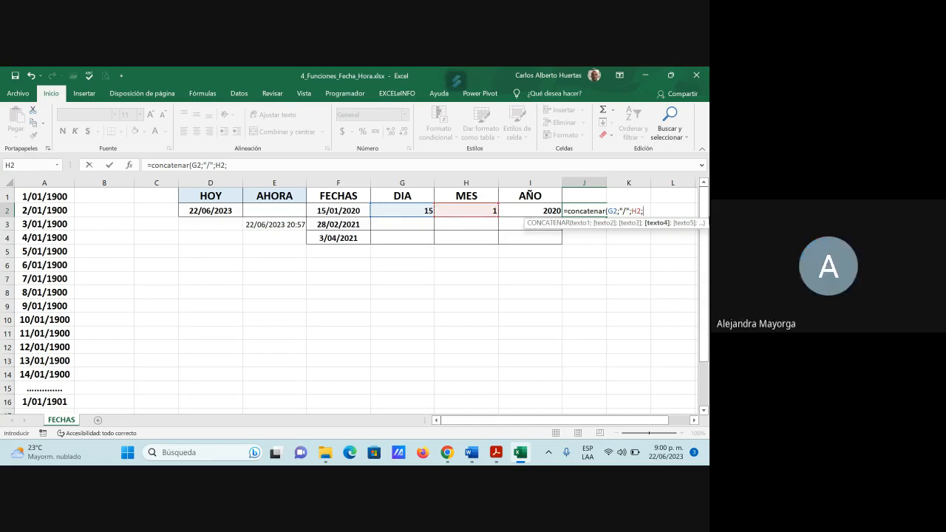
{"action": "type", "text": "\""}
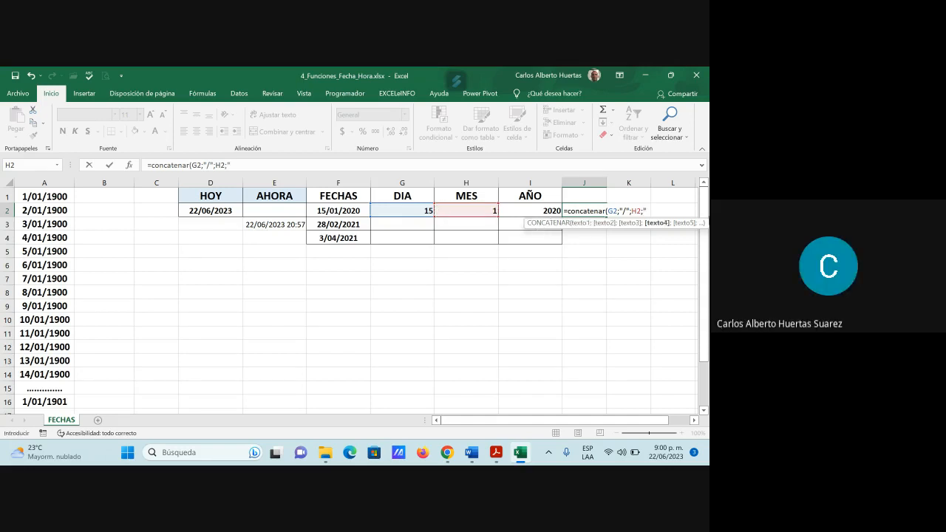
{"action": "type", "text": "/\";"}
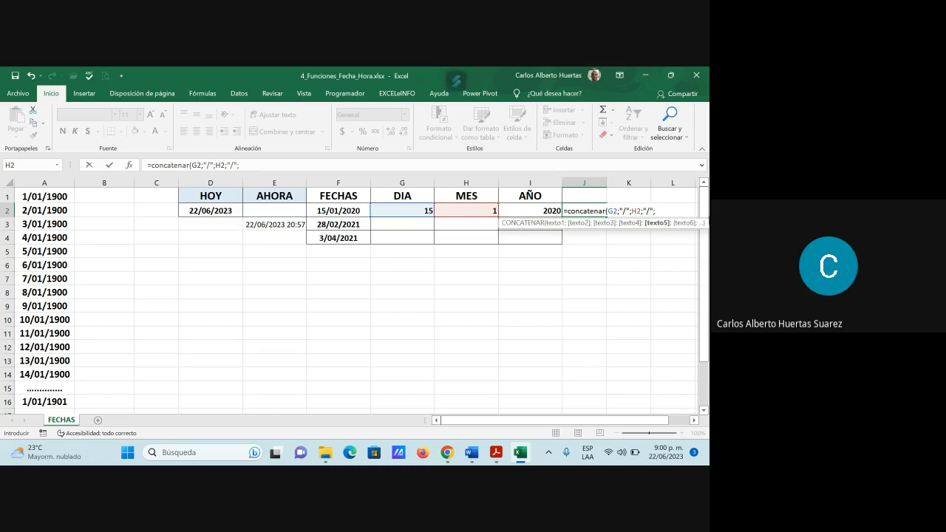
{"action": "left_click", "coordinate": [543, 211]}
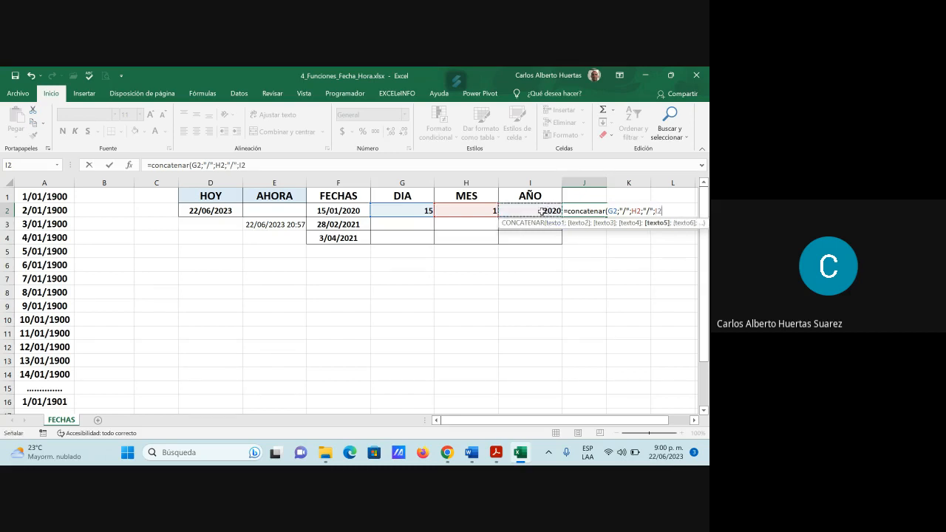
{"action": "key", "text": "ctrl+Return"}
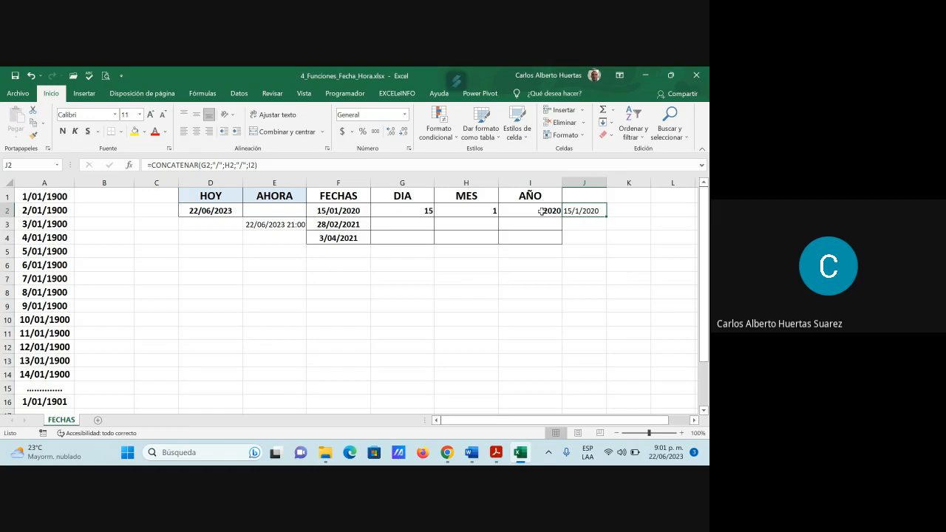
Step: Switch to the Google Meet call in Chrome to check it, and return to the workbook with cell G2 selected
{"action": "left_click", "coordinate": [412, 212]}
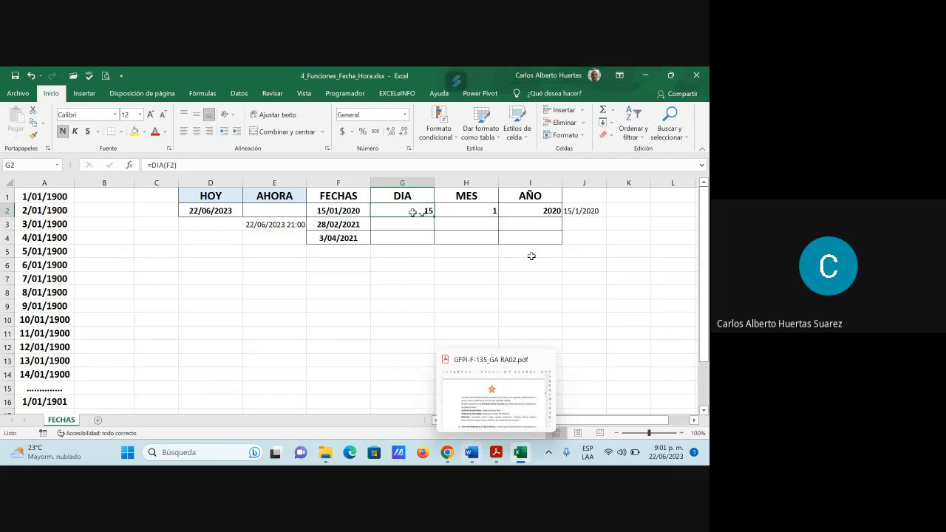
{"action": "mouse_move", "coordinate": [447, 457]}
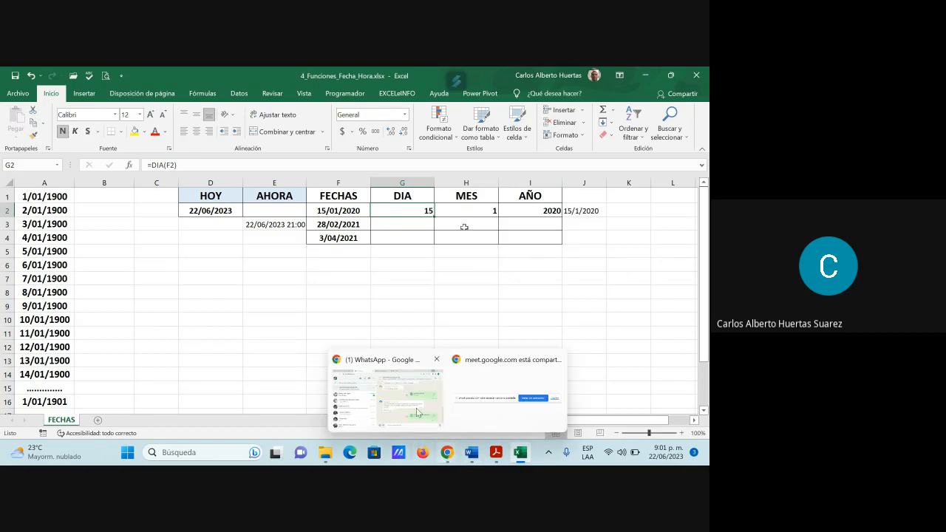
{"action": "left_click", "coordinate": [388, 392]}
{"action": "left_click", "coordinate": [318, 75]}
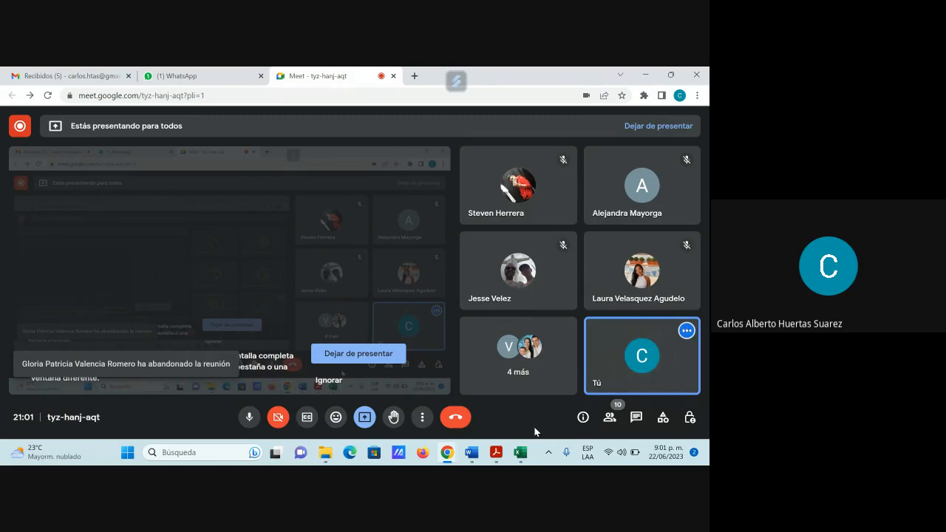
{"action": "left_click", "coordinate": [646, 75]}
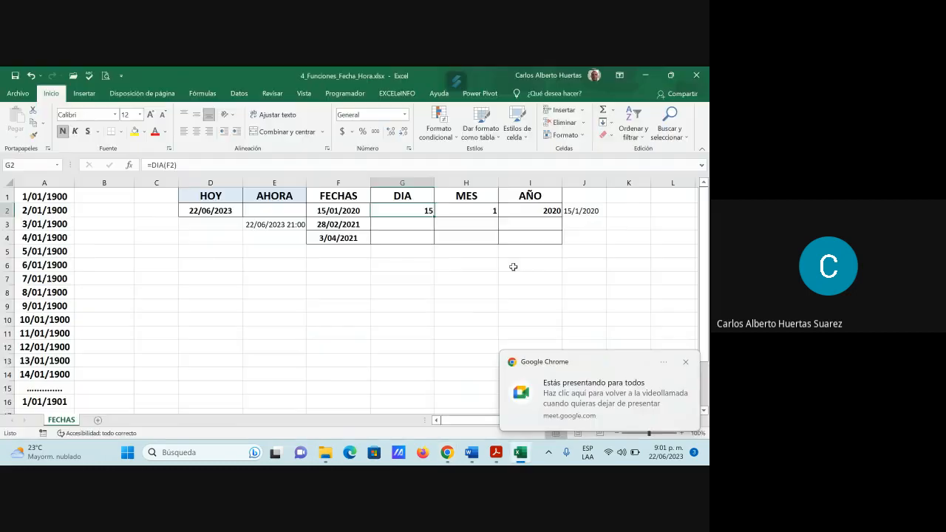
{"action": "left_click", "coordinate": [686, 364]}
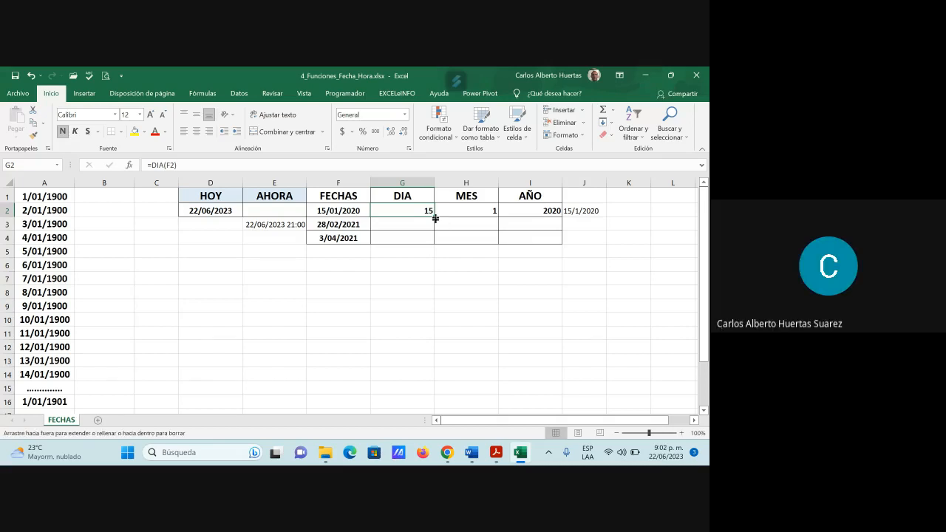
Step: Fill the DIA, MES and AÑO formulas from G2, H2 and I2 down through row 4
{"action": "left_click_drag", "start_coordinate": [435, 218], "coordinate": [434, 242]}
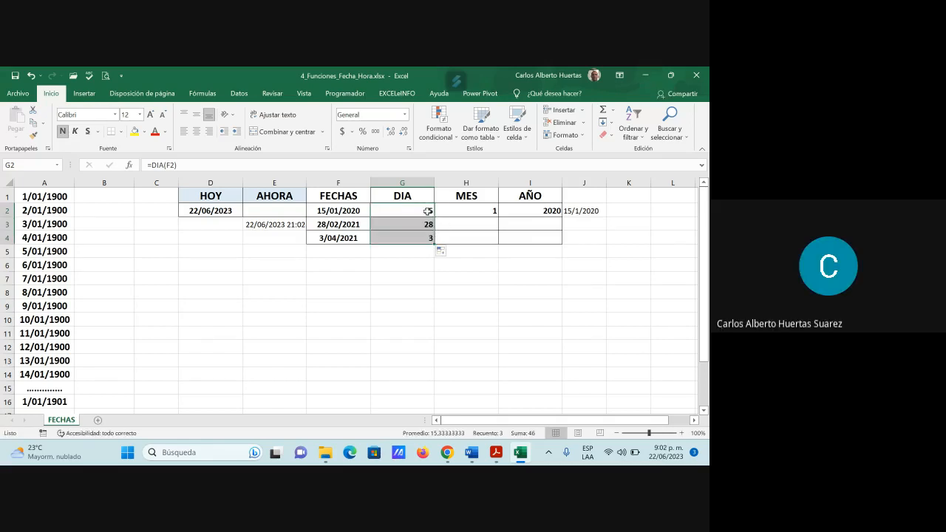
{"action": "left_click", "coordinate": [485, 209]}
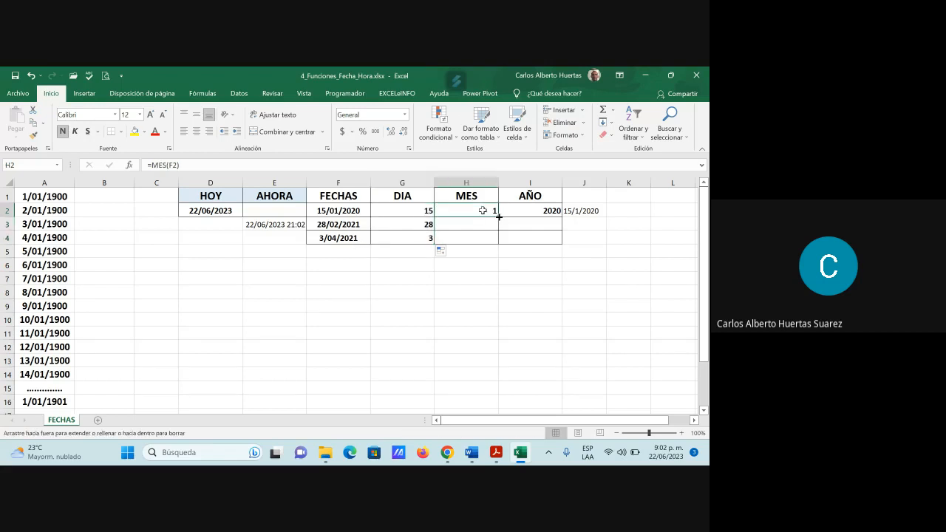
{"action": "left_click_drag", "start_coordinate": [498, 217], "coordinate": [496, 238]}
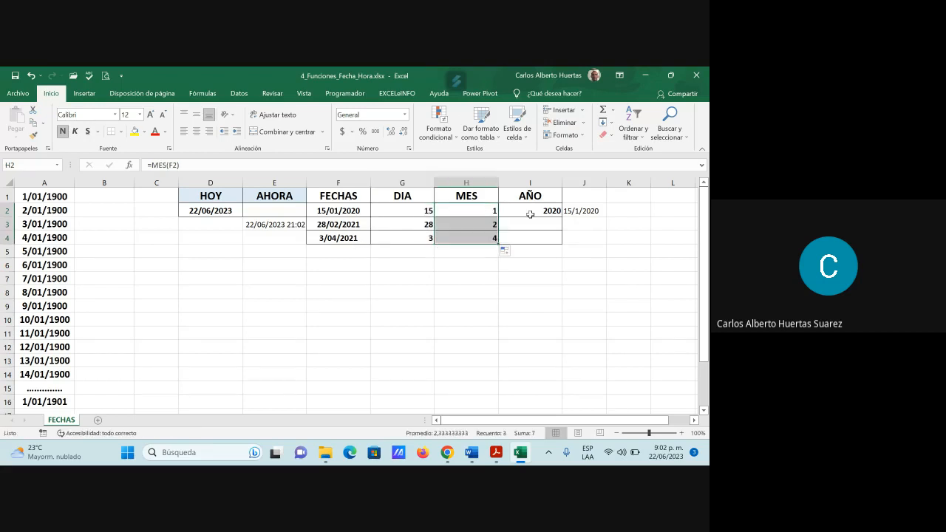
{"action": "left_click", "coordinate": [530, 214]}
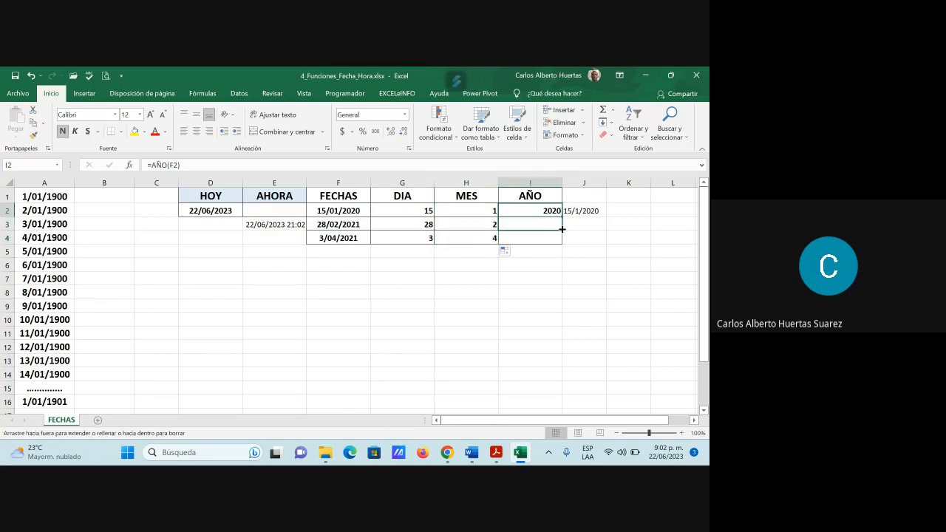
{"action": "left_click_drag", "start_coordinate": [563, 229], "coordinate": [563, 243]}
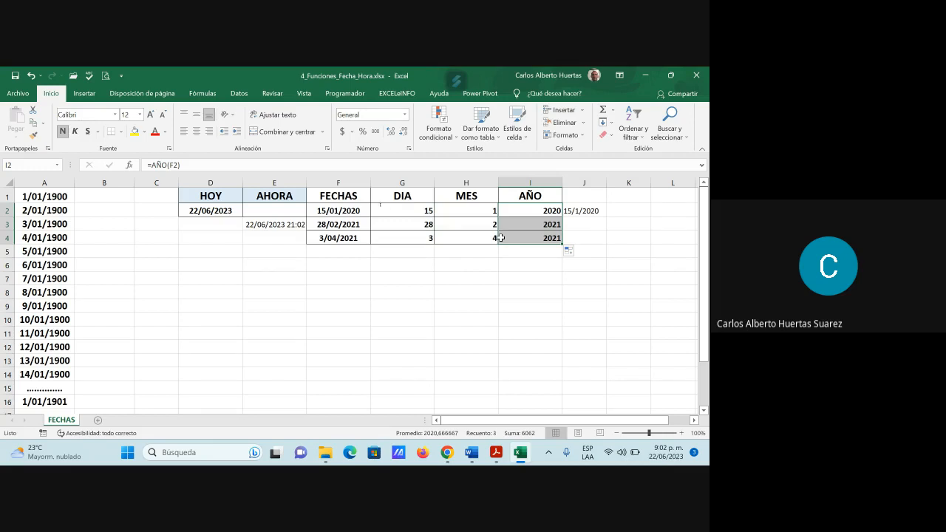
{"action": "left_click", "coordinate": [362, 216]}
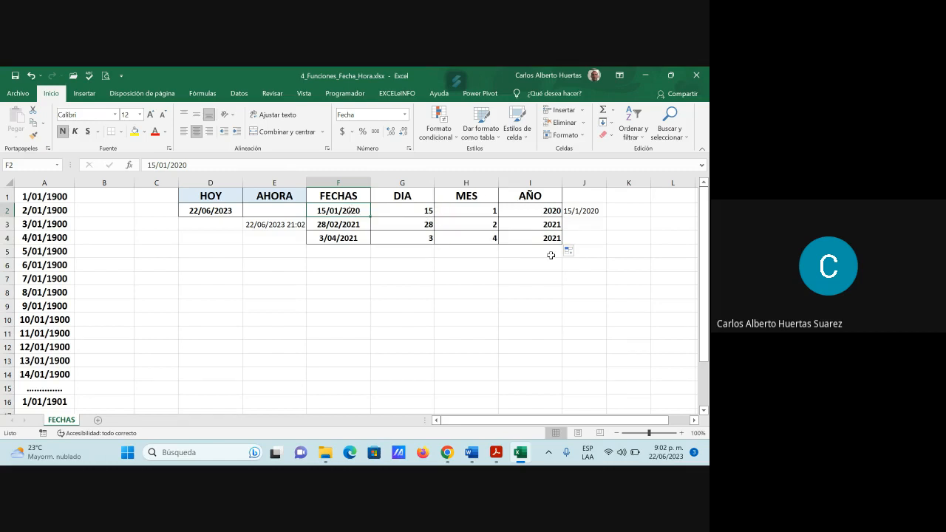
{"action": "left_click", "coordinate": [486, 212]}
{"action": "left_click", "coordinate": [486, 222]}
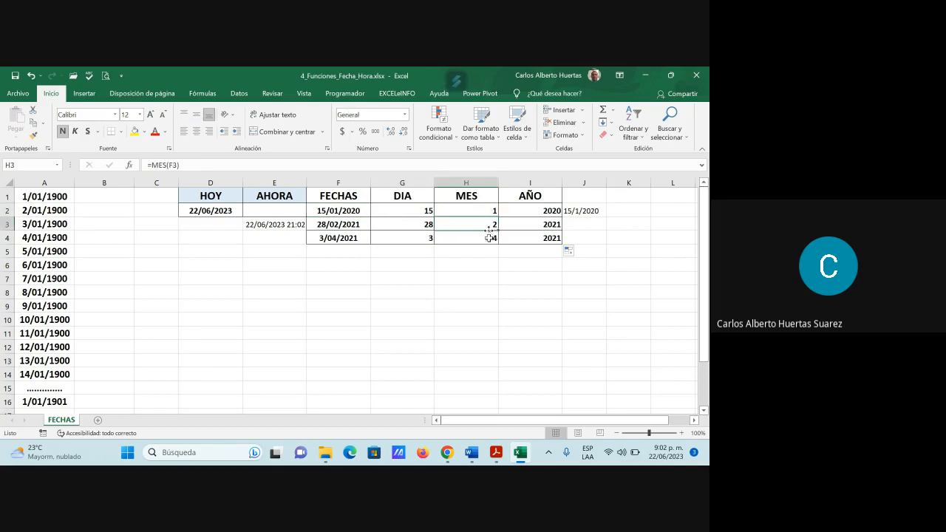
{"action": "left_click", "coordinate": [489, 238]}
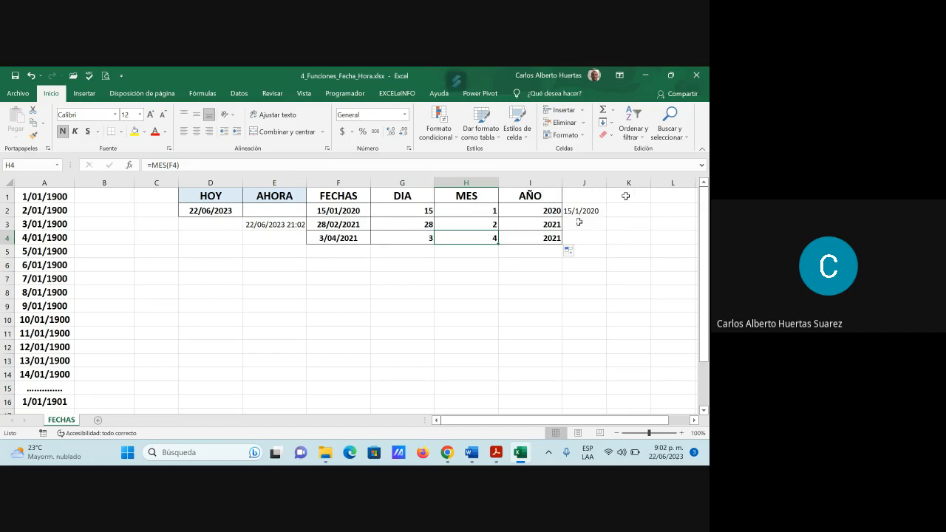
Step: Fill the CONCATENAR formula from J2 down through J4
{"action": "left_click", "coordinate": [592, 210]}
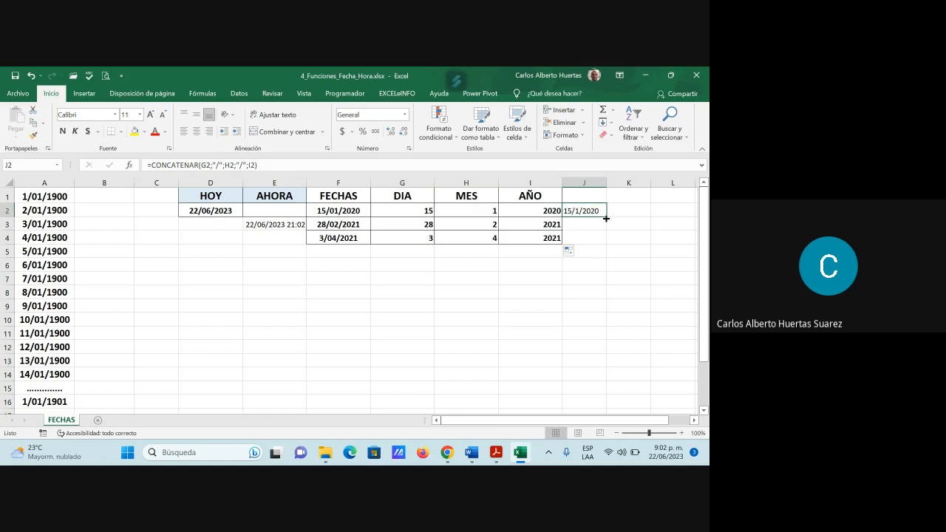
{"action": "left_click_drag", "start_coordinate": [606, 218], "coordinate": [601, 241]}
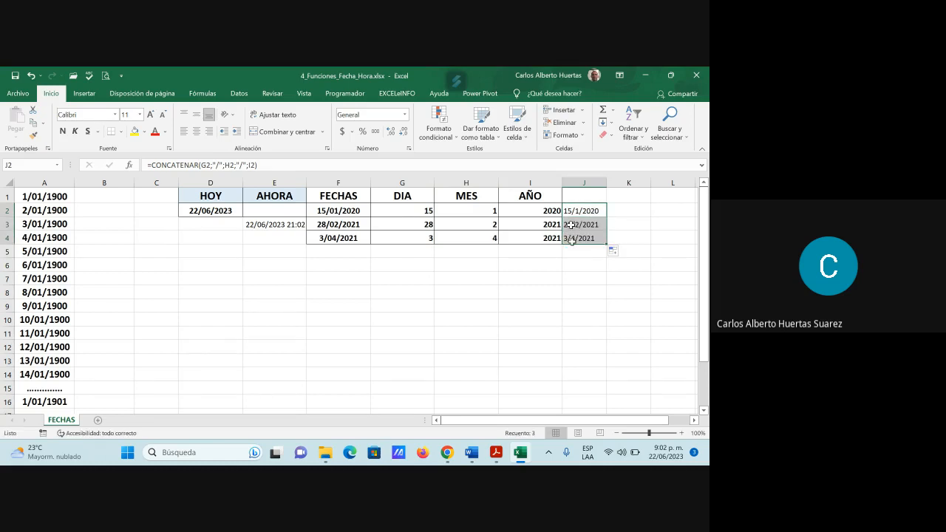
Step: Minimize the workbook and the Guía Nro.2 folder window, and switch to the Google Meet call in Chrome
{"action": "mouse_move", "coordinate": [499, 447]}
{"action": "left_click", "coordinate": [646, 78]}
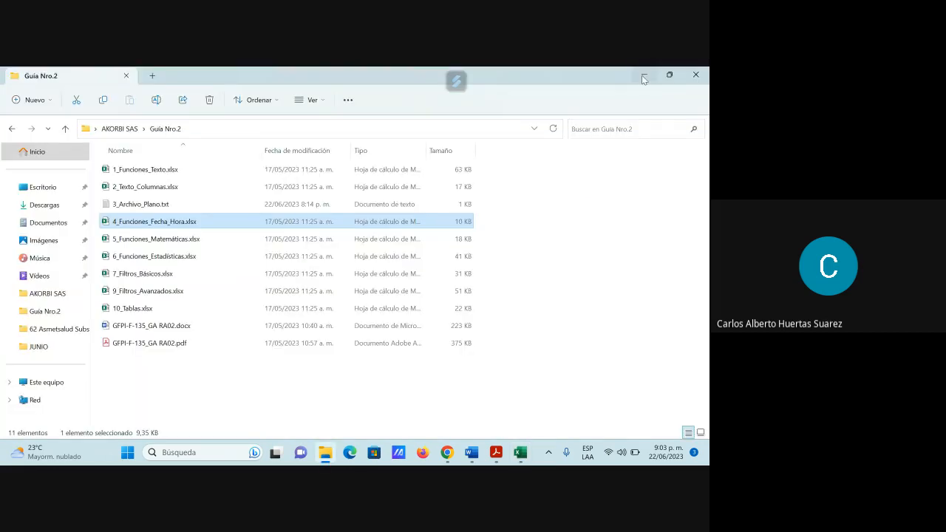
{"action": "left_click", "coordinate": [644, 77]}
{"action": "mouse_move", "coordinate": [447, 453]}
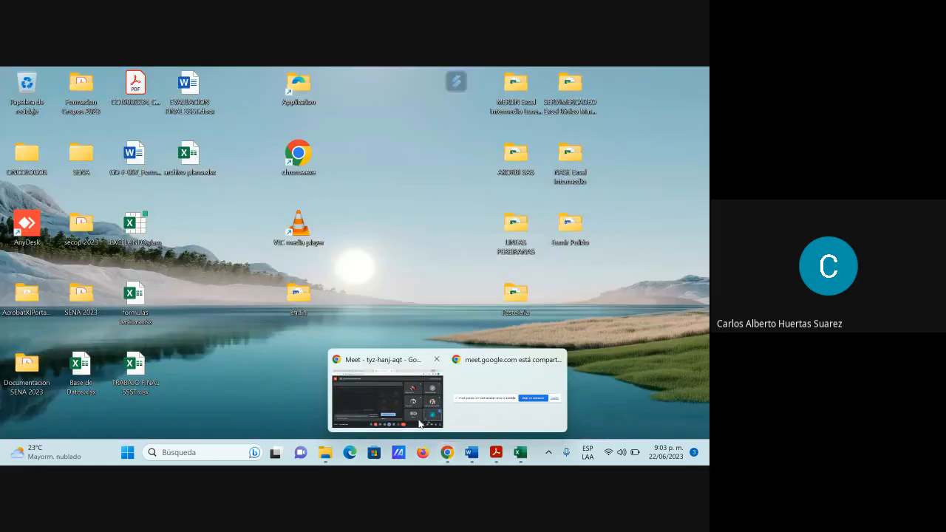
{"action": "left_click", "coordinate": [389, 395]}
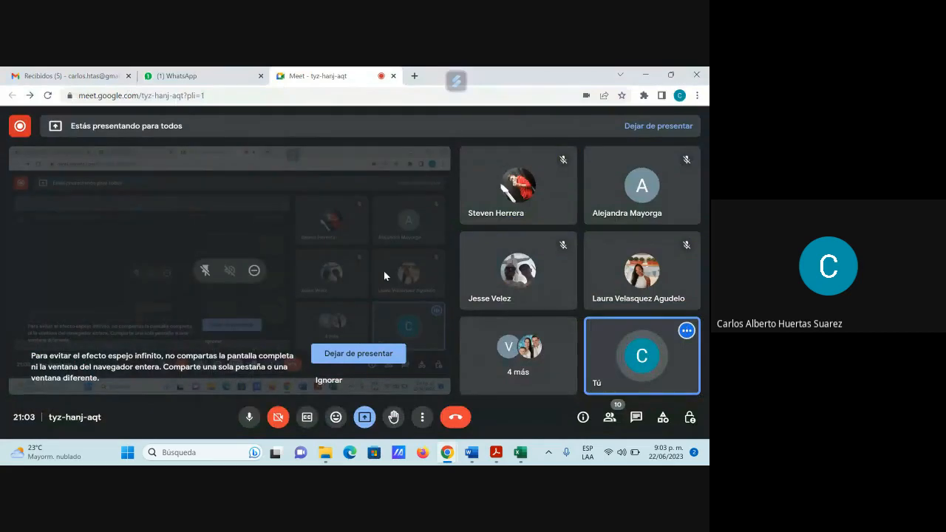